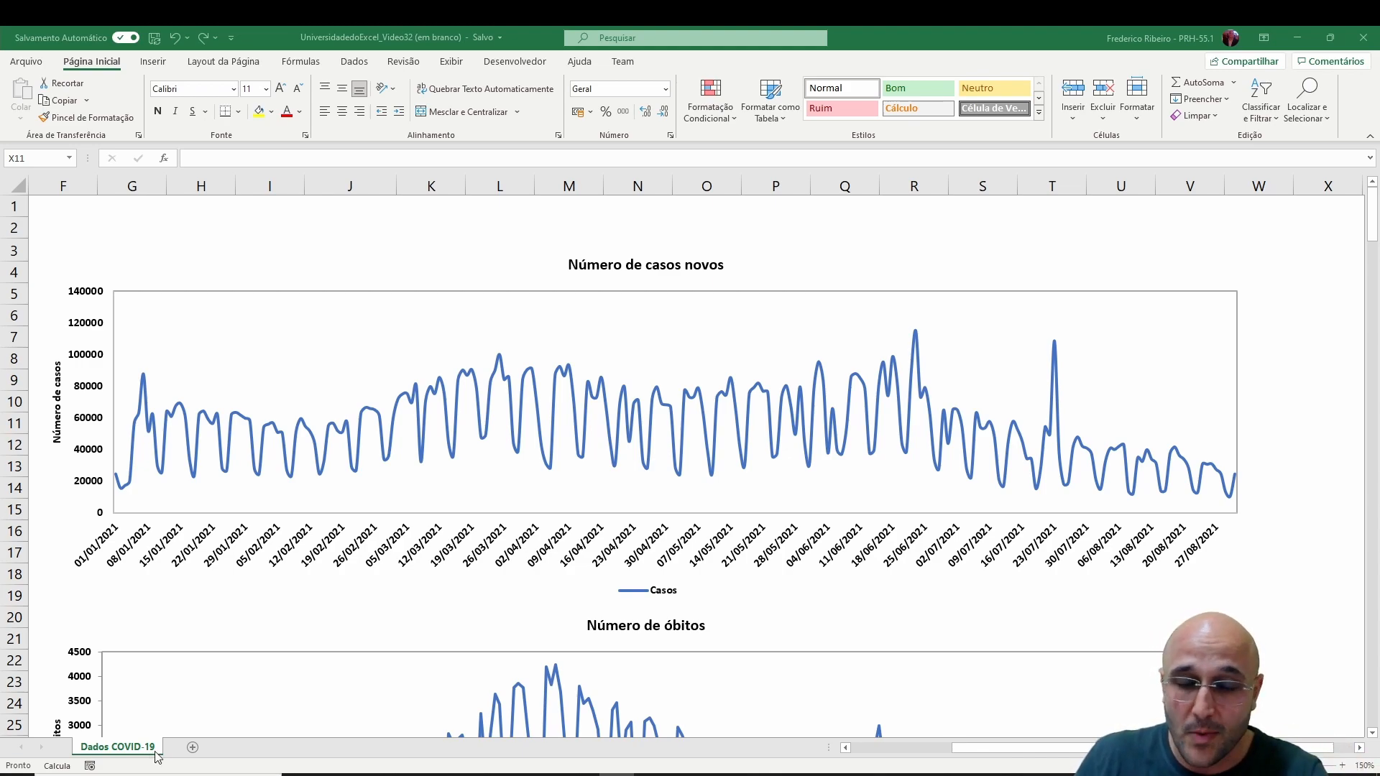
- Examine the line charts of daily new cases and daily deaths on the Dados COVID-19 sheet
{"action": "left_click", "coordinate": [1028, 753]}
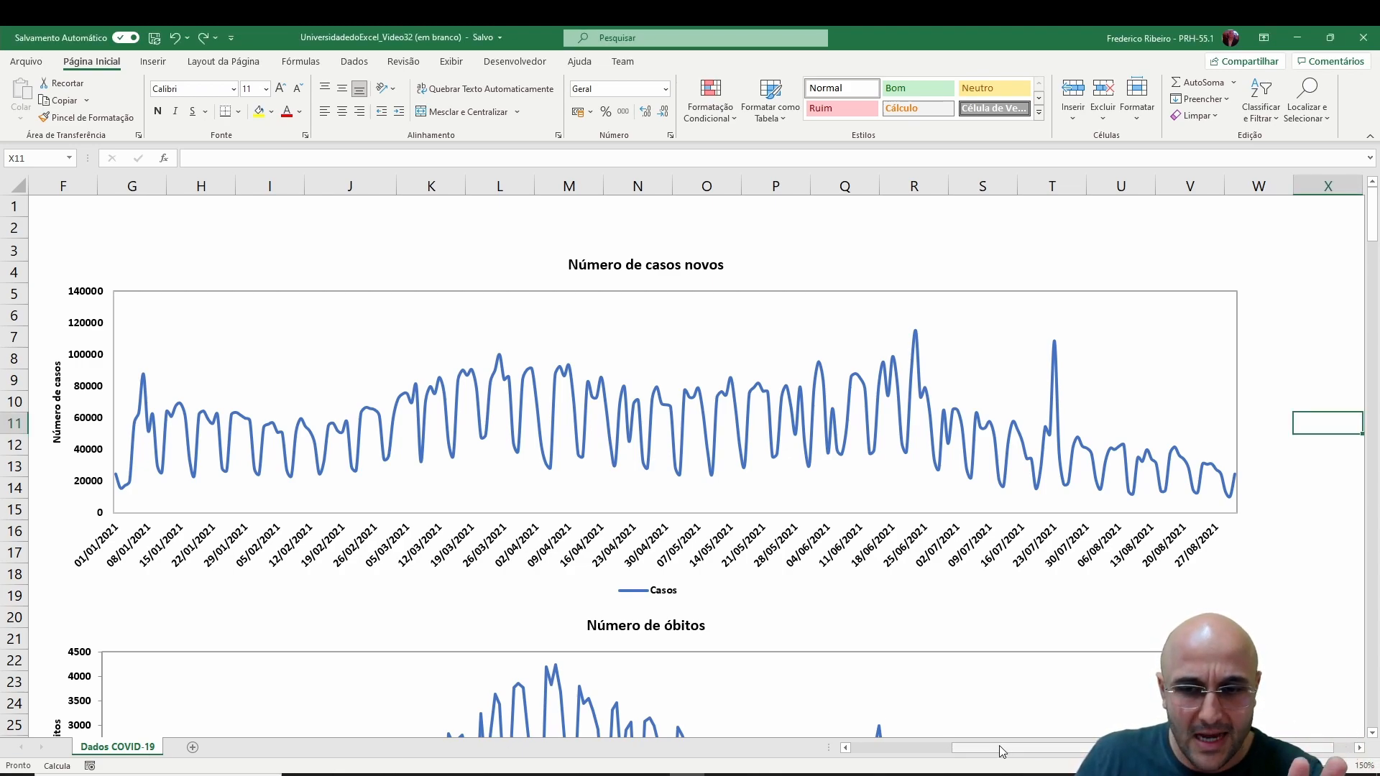
{"action": "mouse_move", "coordinate": [1003, 751]}
{"action": "left_mouse_down"}
{"action": "mouse_move", "coordinate": [951, 751]}
{"action": "mouse_move", "coordinate": [985, 751]}
{"action": "left_mouse_up"}
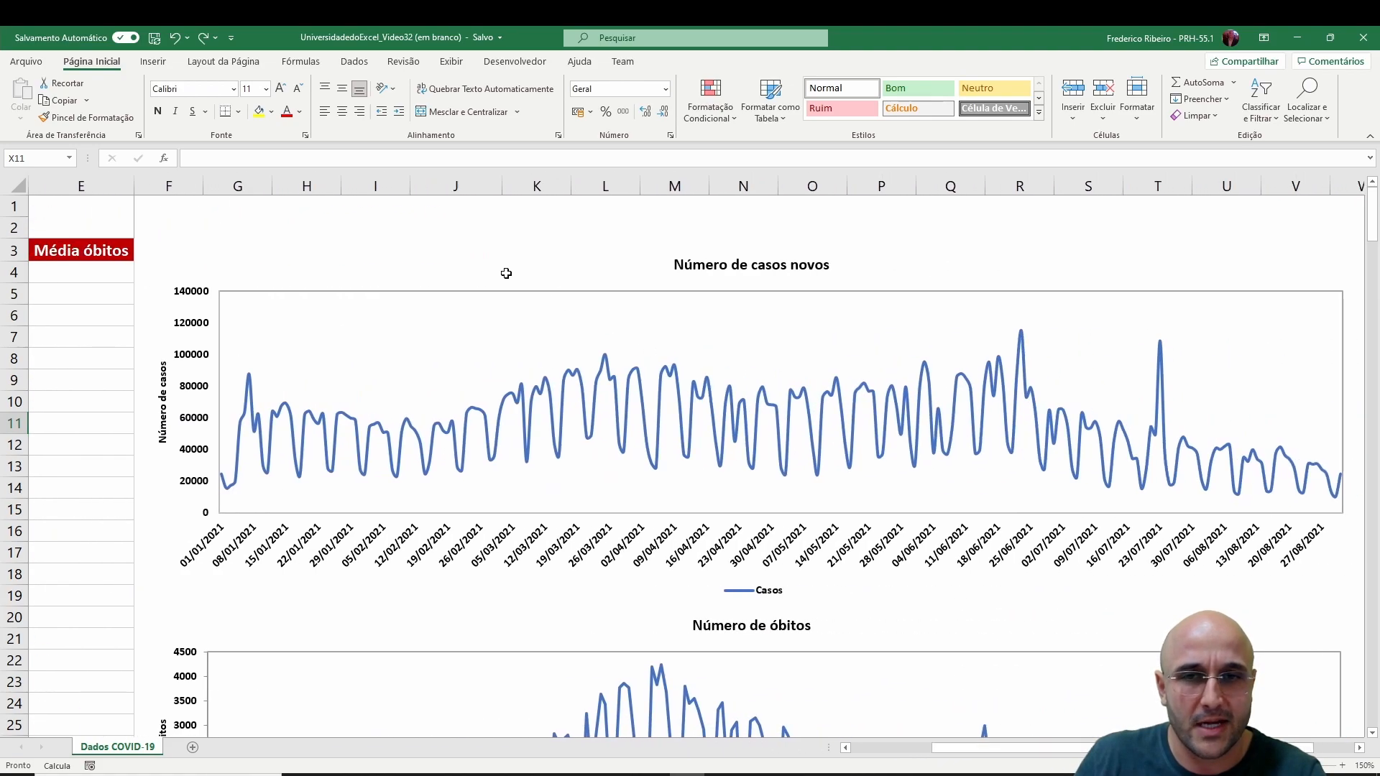
{"action": "left_click", "coordinate": [746, 273]}
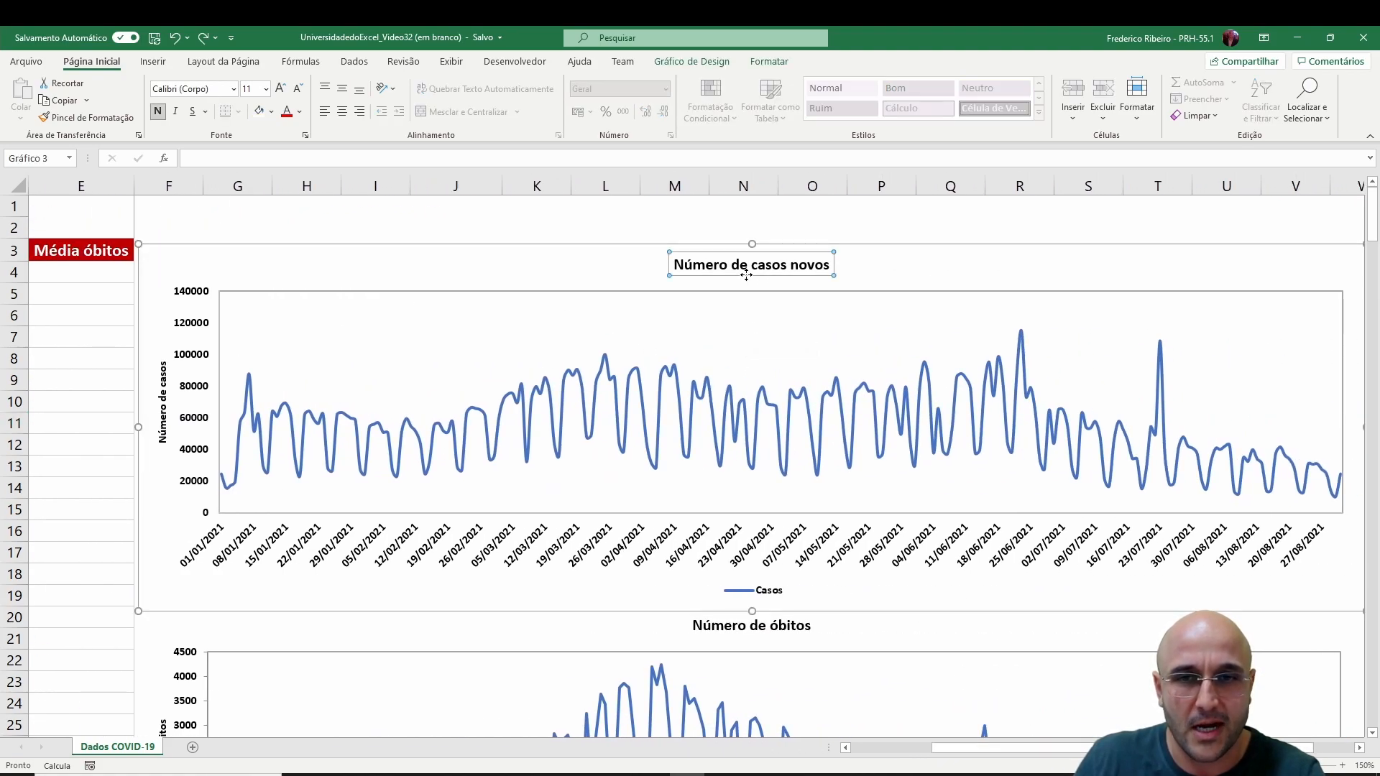
{"action": "left_click", "coordinate": [913, 246]}
{"action": "scroll", "coordinate": [890, 361], "scroll_direction": "down", "scroll_amount": 5}
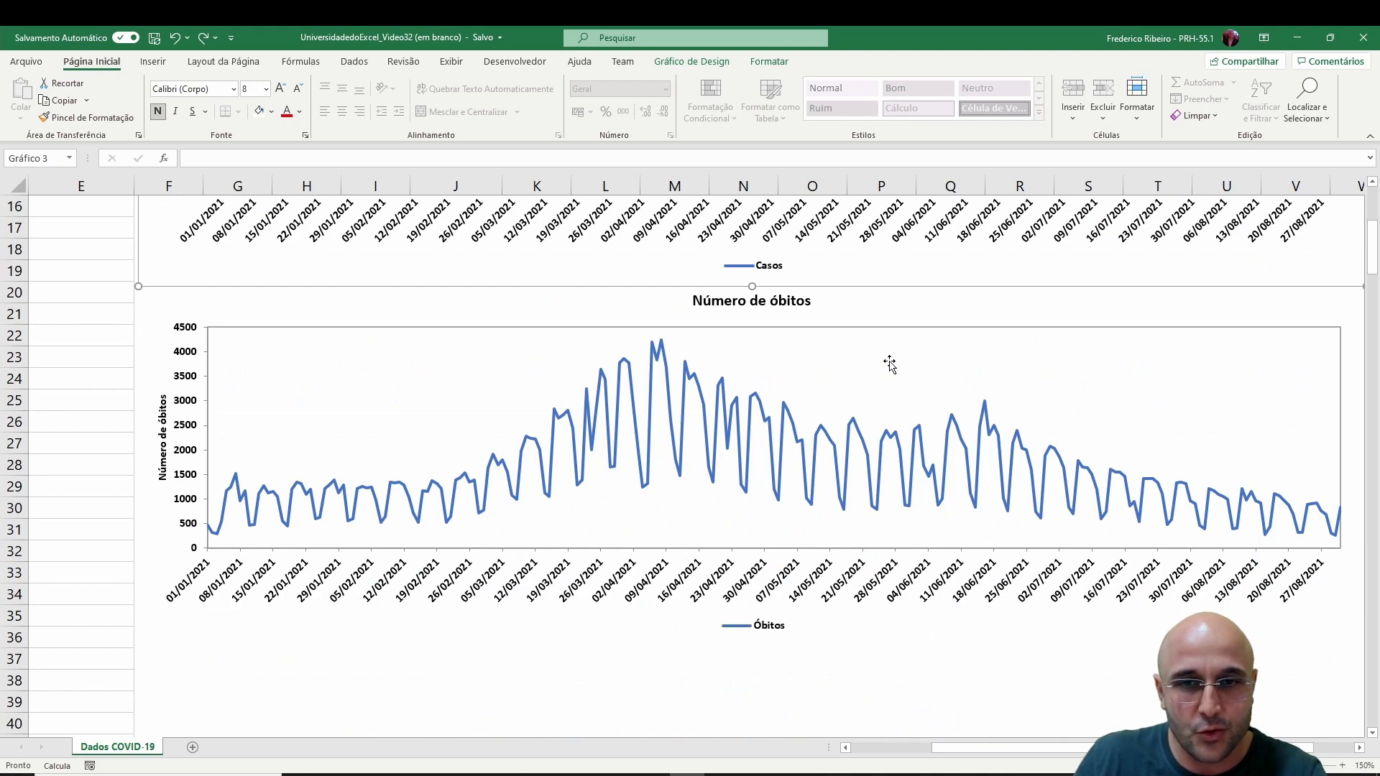
{"action": "scroll", "coordinate": [704, 431], "scroll_direction": "up", "scroll_amount": 5}
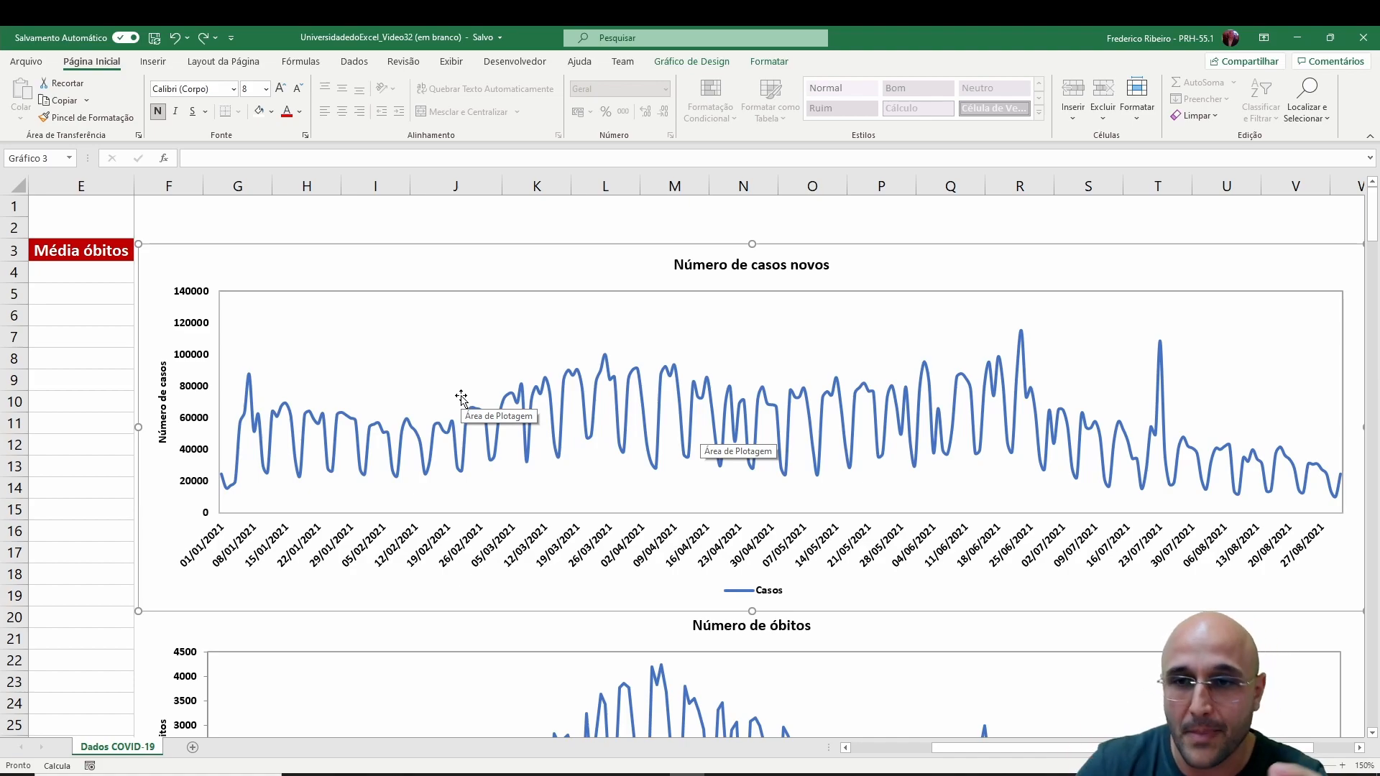
{"action": "scroll", "coordinate": [826, 467], "scroll_direction": "down", "scroll_amount": 4}
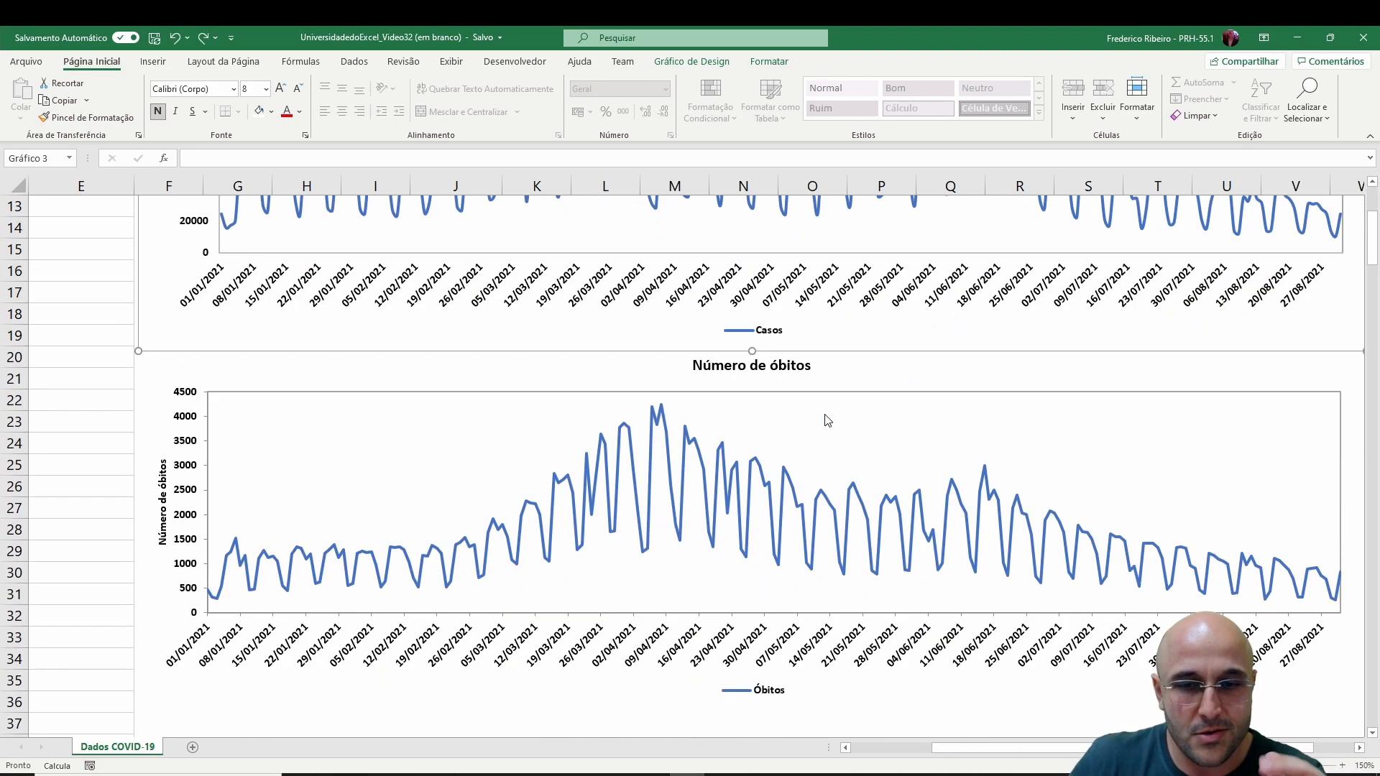
{"action": "scroll", "coordinate": [858, 451], "scroll_direction": "up", "scroll_amount": 4}
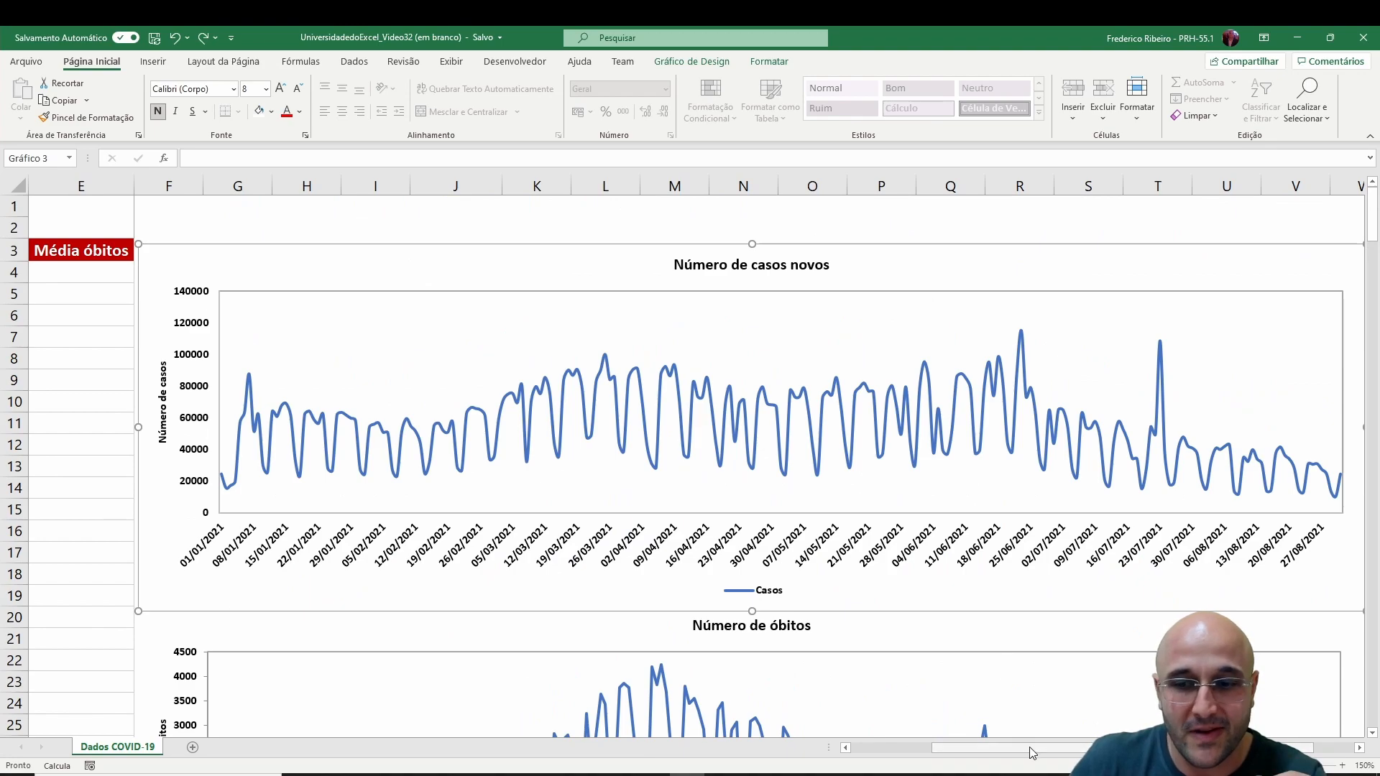
- Review the Data, Casos novos and Novos óbitos columns from the header down to the source row
{"action": "left_click_drag", "start_coordinate": [1033, 753], "coordinate": [895, 737]}
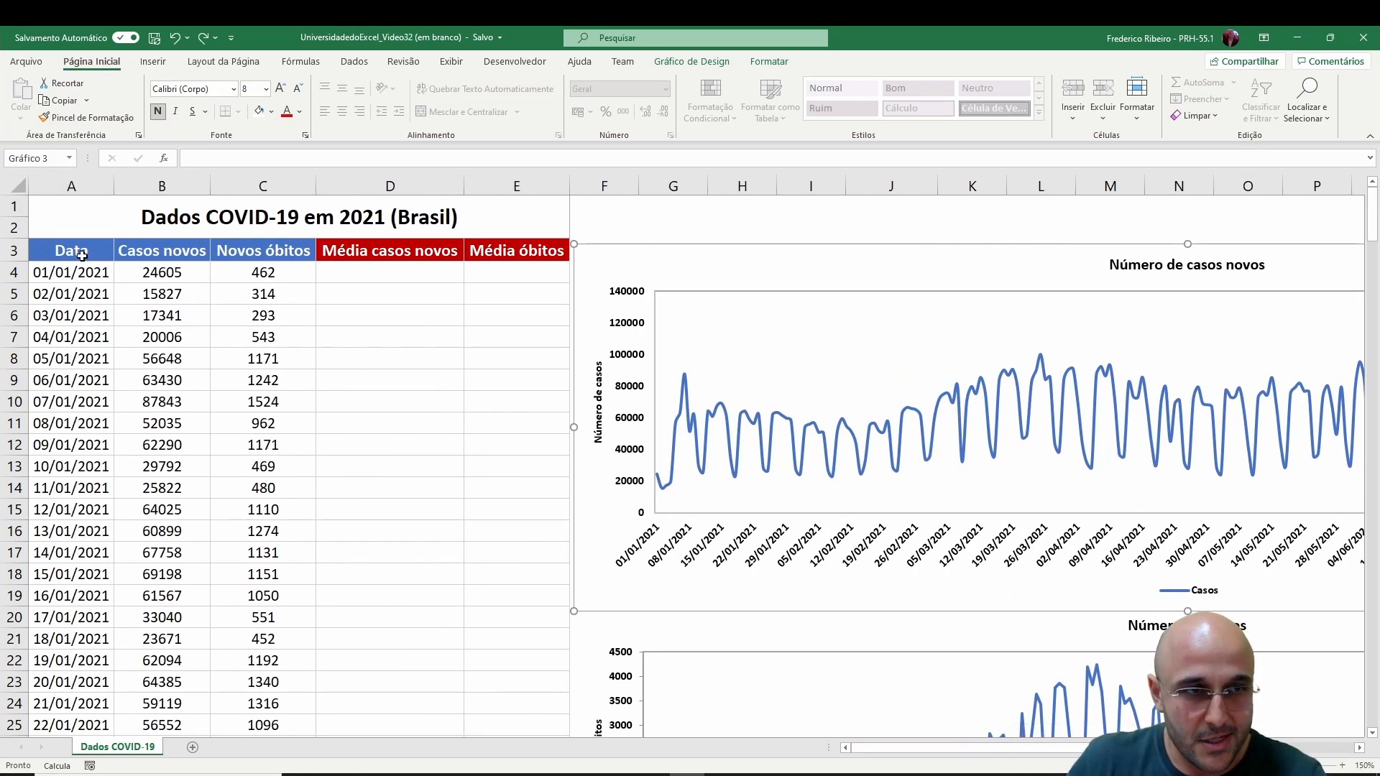
{"action": "left_click_drag", "start_coordinate": [79, 253], "coordinate": [254, 267]}
{"action": "scroll", "coordinate": [253, 269], "scroll_direction": "down", "scroll_amount": 20}
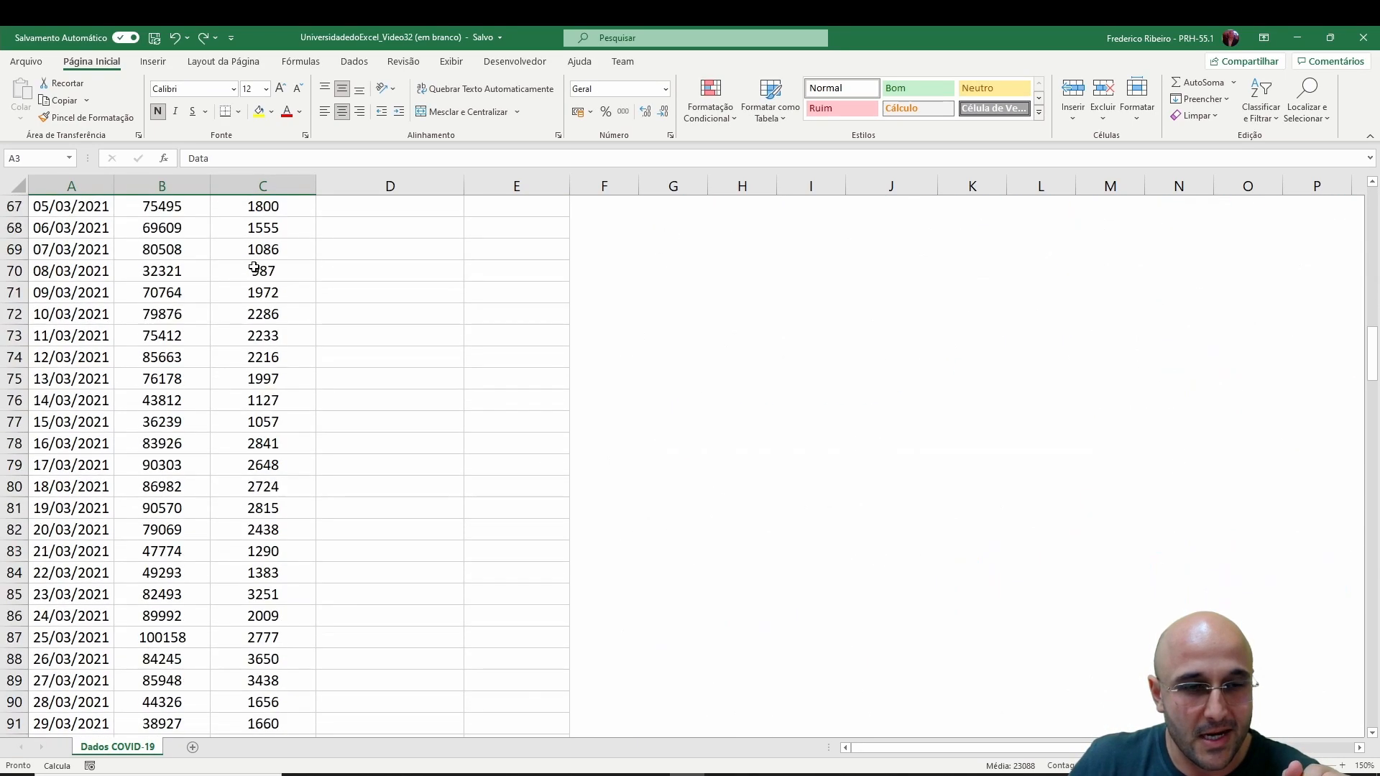
{"action": "left_click", "coordinate": [175, 291]}
{"action": "key", "text": "ctrl+Down"}
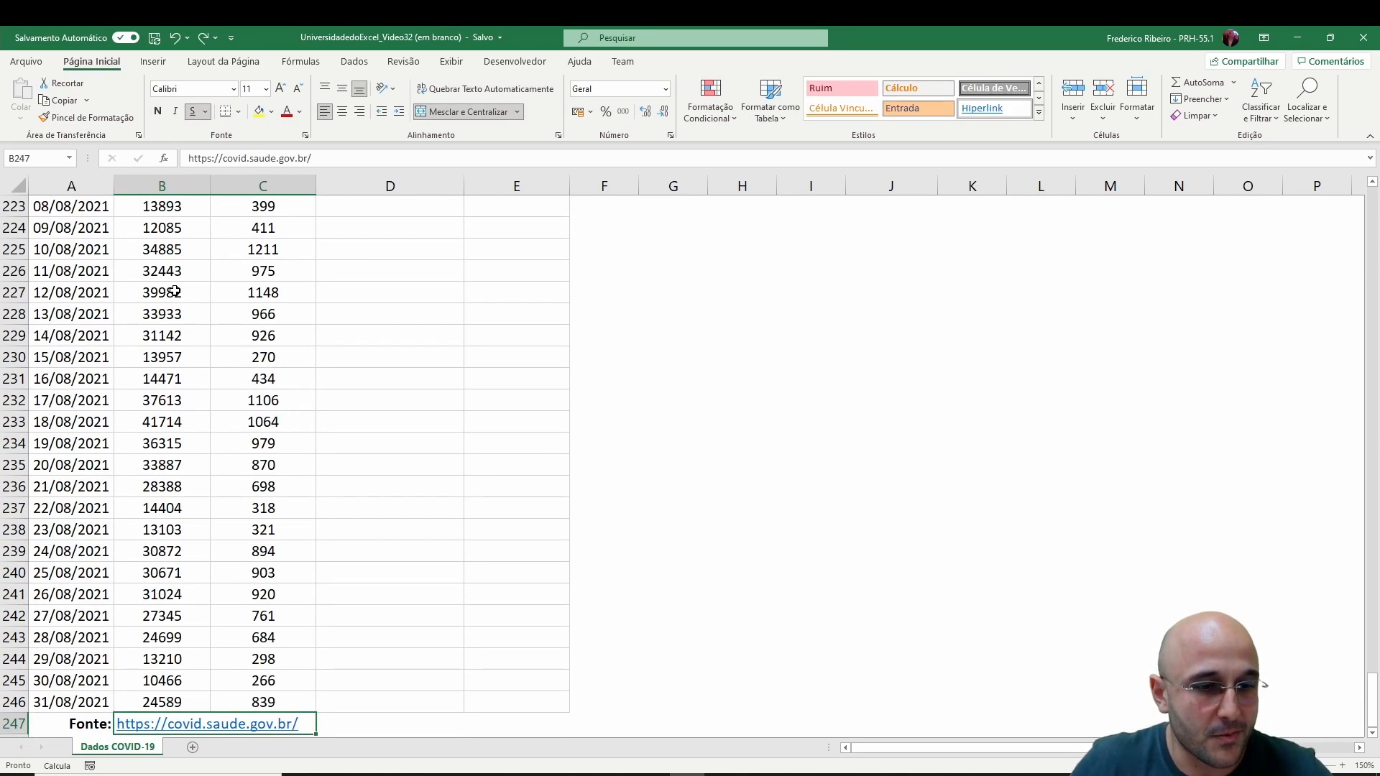
{"action": "scroll", "coordinate": [237, 619], "scroll_direction": "up", "scroll_amount": 7}
{"action": "left_click", "coordinate": [253, 513]}
{"action": "key", "text": "ctrl+Up"}
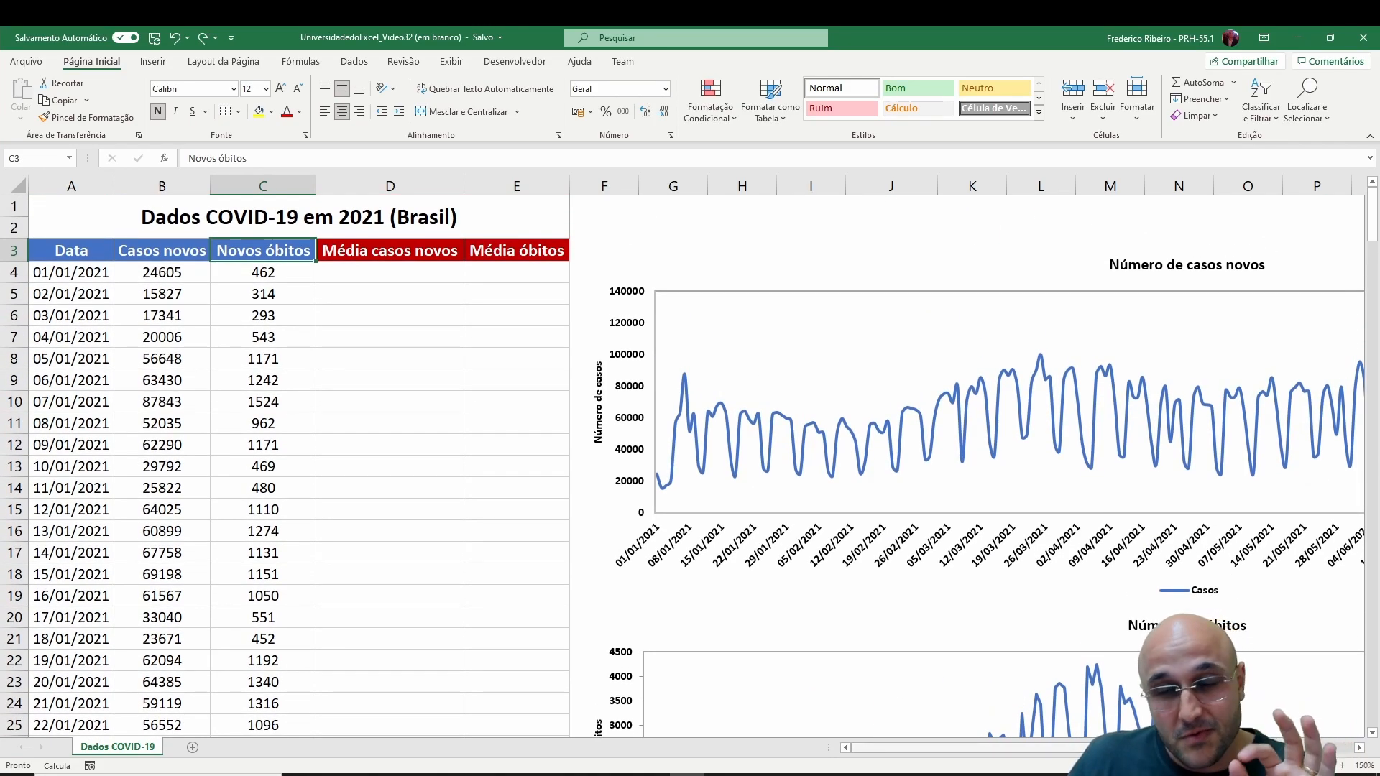
- Add a trendline of type Média Móvel to the Casos series in the Número de casos novos chart
{"action": "scroll", "coordinate": [1231, 583], "scroll_direction": "right", "scroll_amount": 3}
{"action": "scroll", "coordinate": [697, 464], "scroll_direction": "right", "scroll_amount": 2}
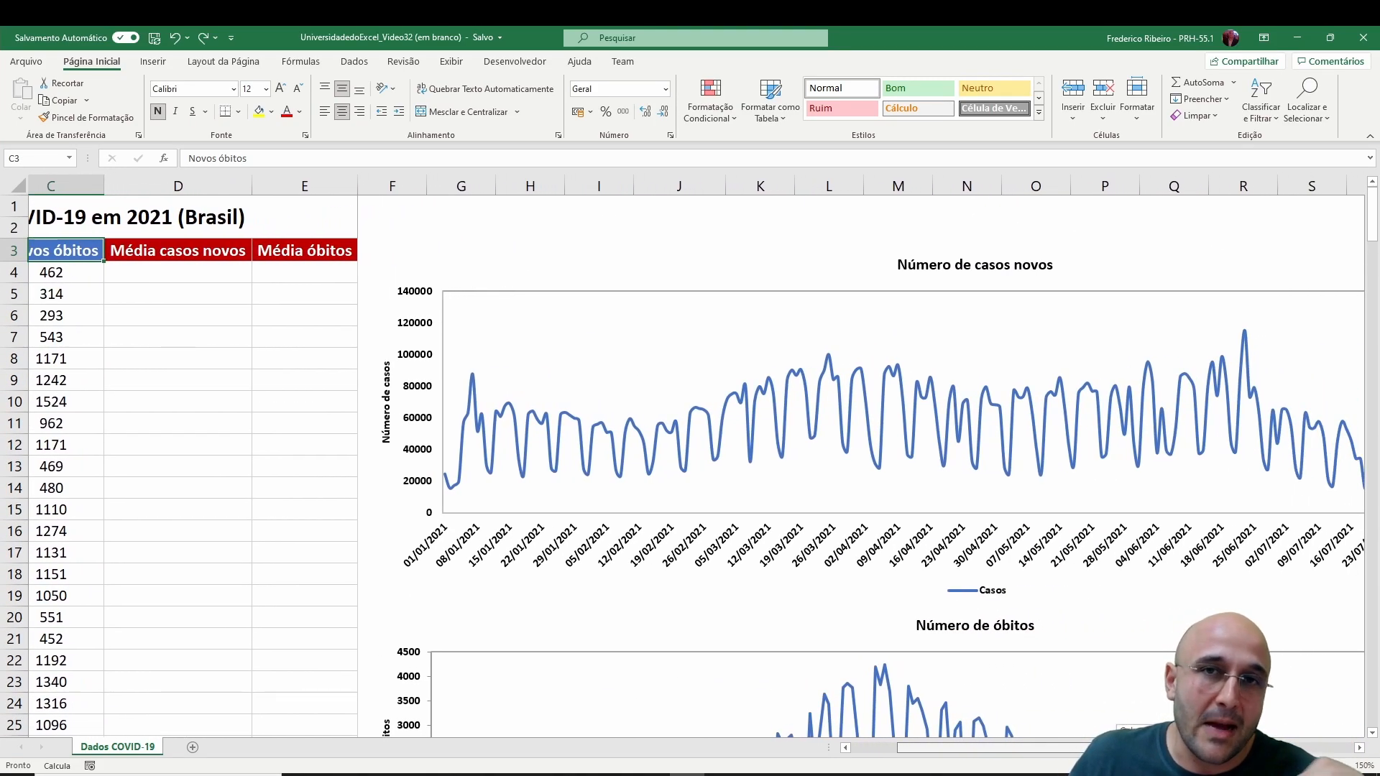
{"action": "scroll", "coordinate": [697, 465], "scroll_direction": "right", "scroll_amount": 2}
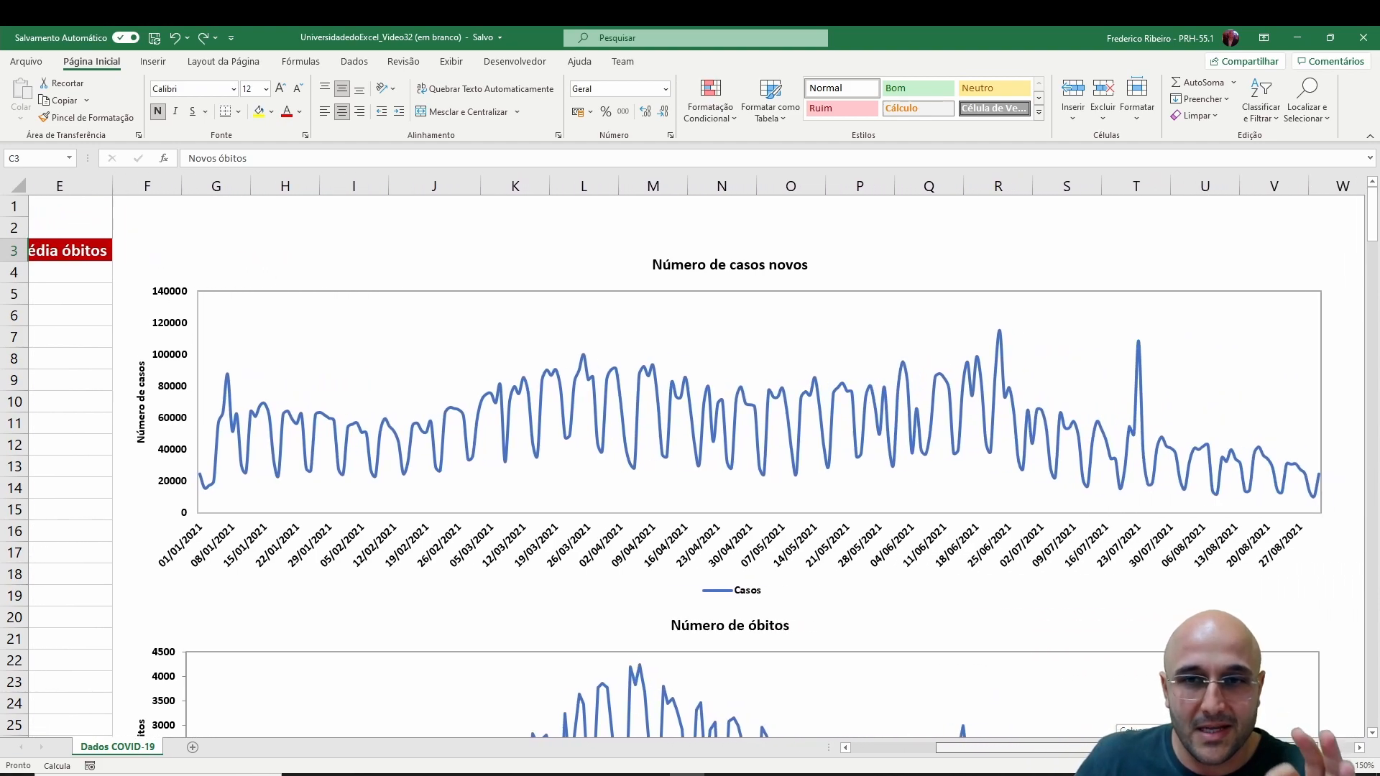
{"action": "scroll", "coordinate": [696, 464], "scroll_direction": "left", "scroll_amount": 1}
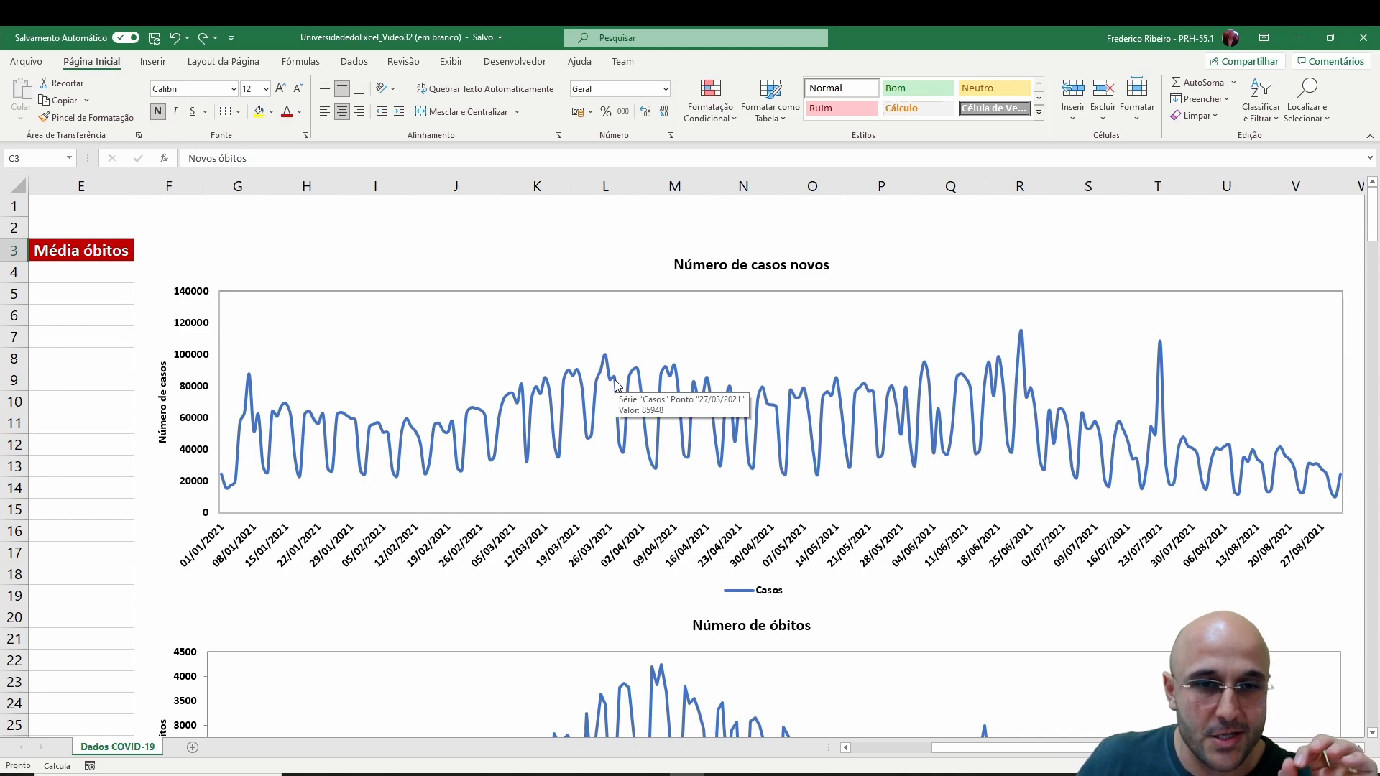
{"action": "right_click", "coordinate": [482, 416]}
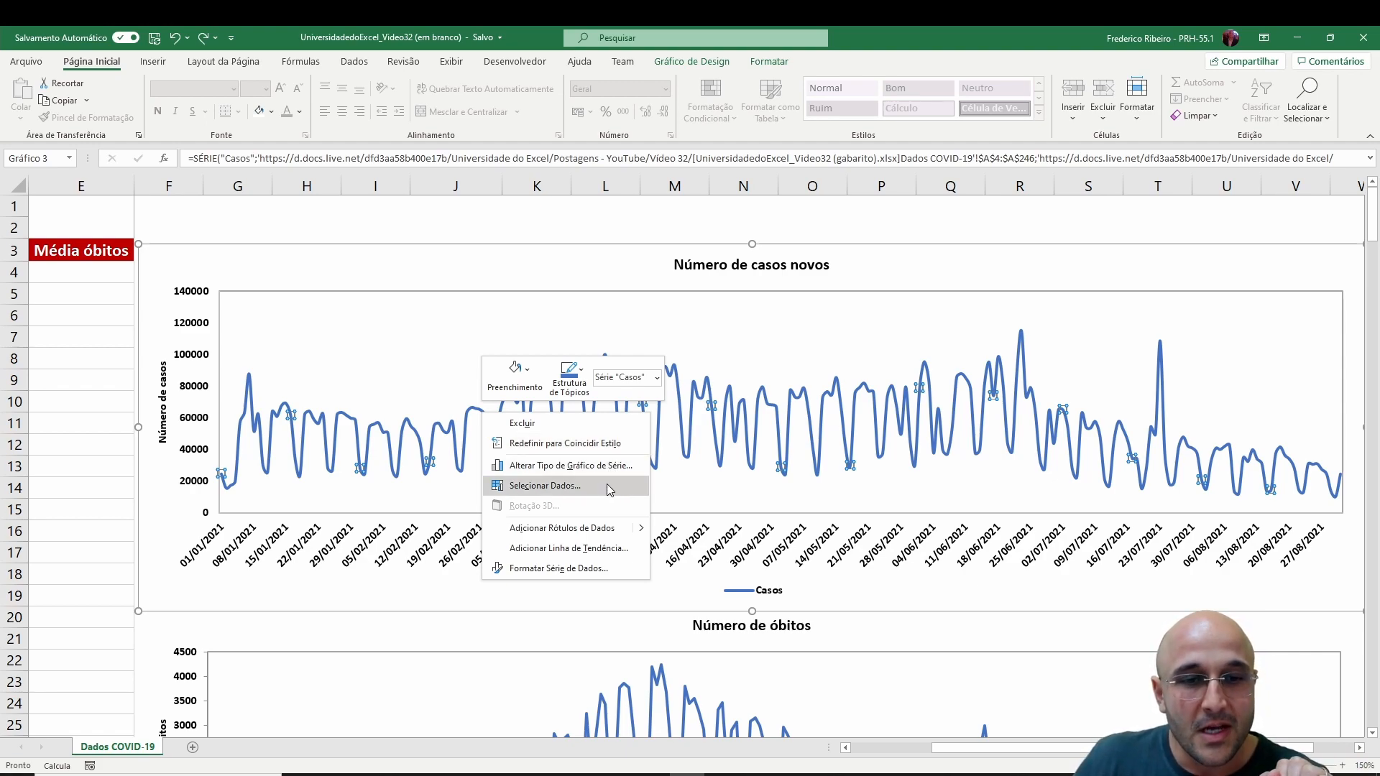
{"action": "left_click", "coordinate": [592, 551]}
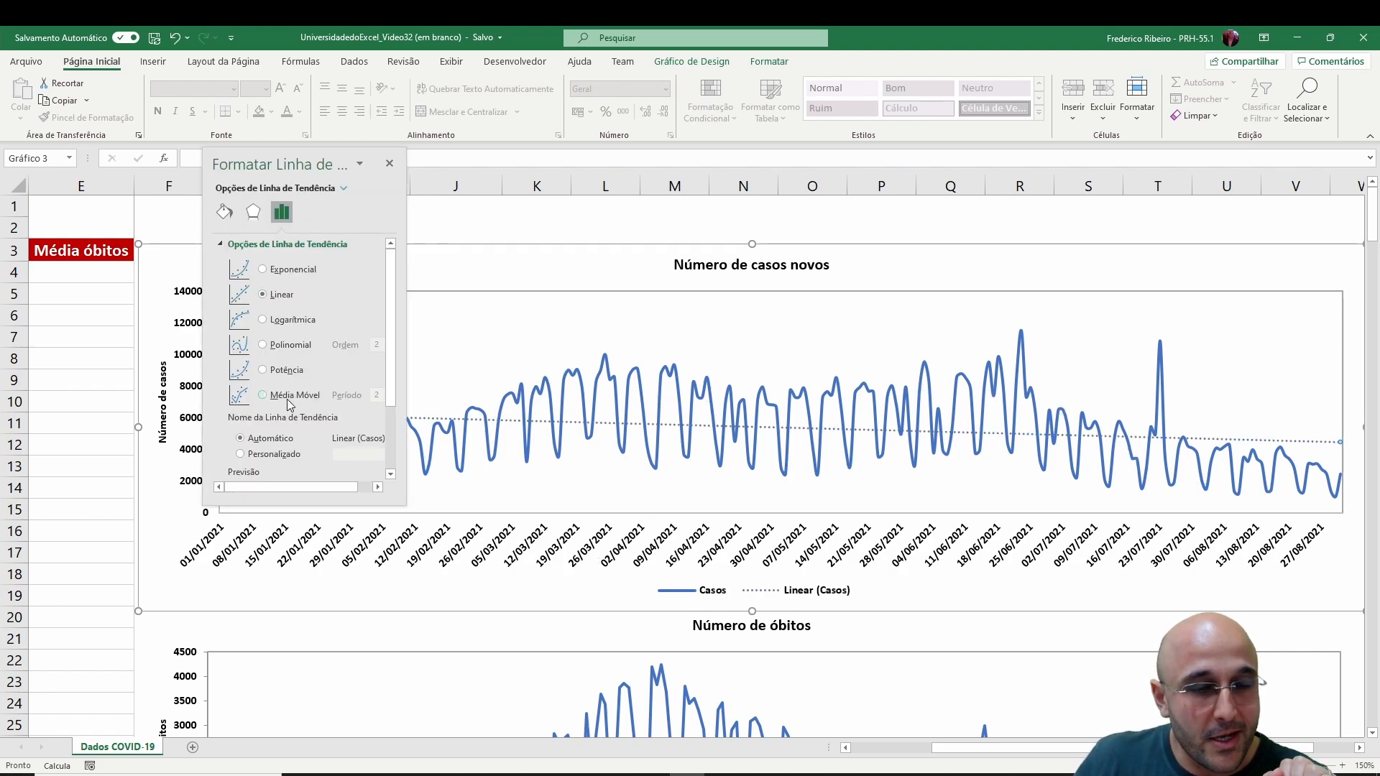
{"action": "left_click", "coordinate": [289, 402]}
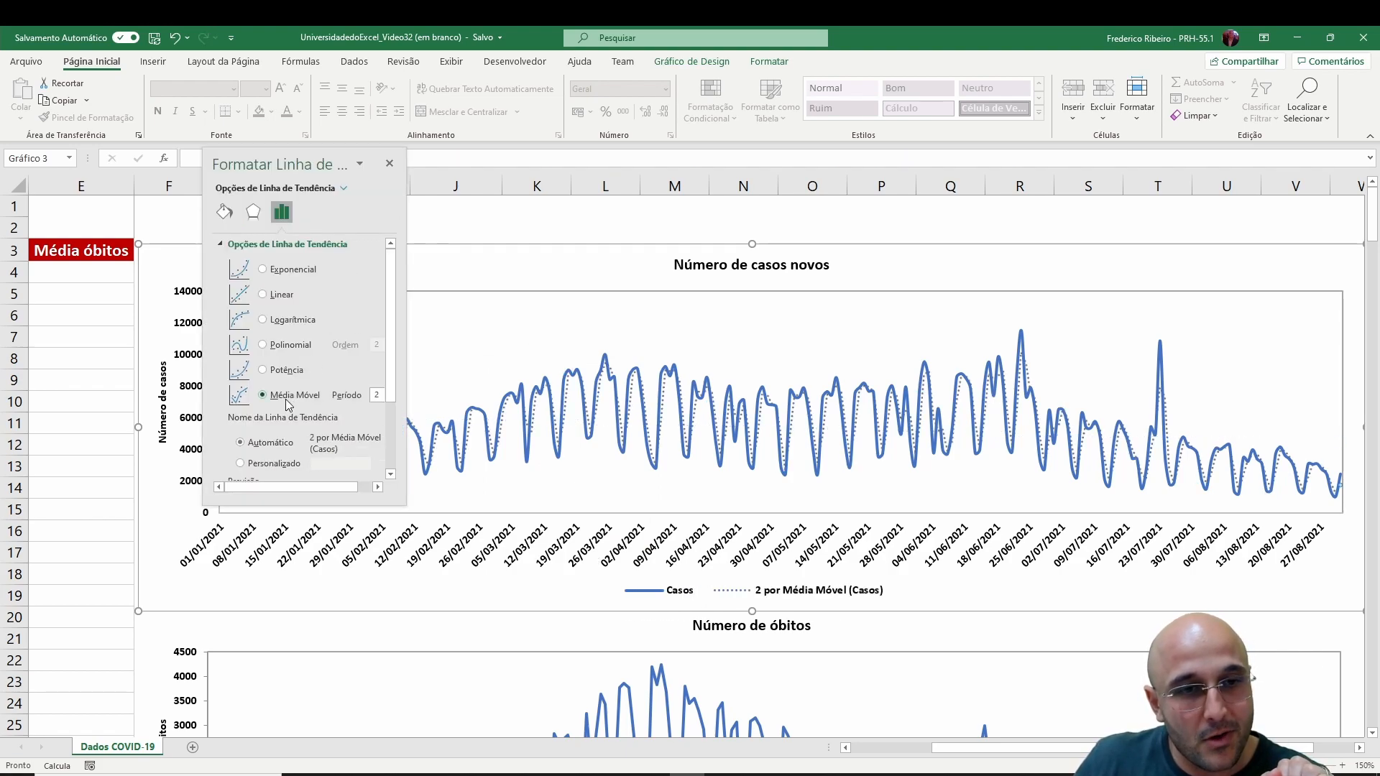
- Set the moving average trendline's period to 7, keeping its format pane clear of the chart's start
{"action": "scroll", "coordinate": [364, 443], "scroll_direction": "down", "scroll_amount": 1}
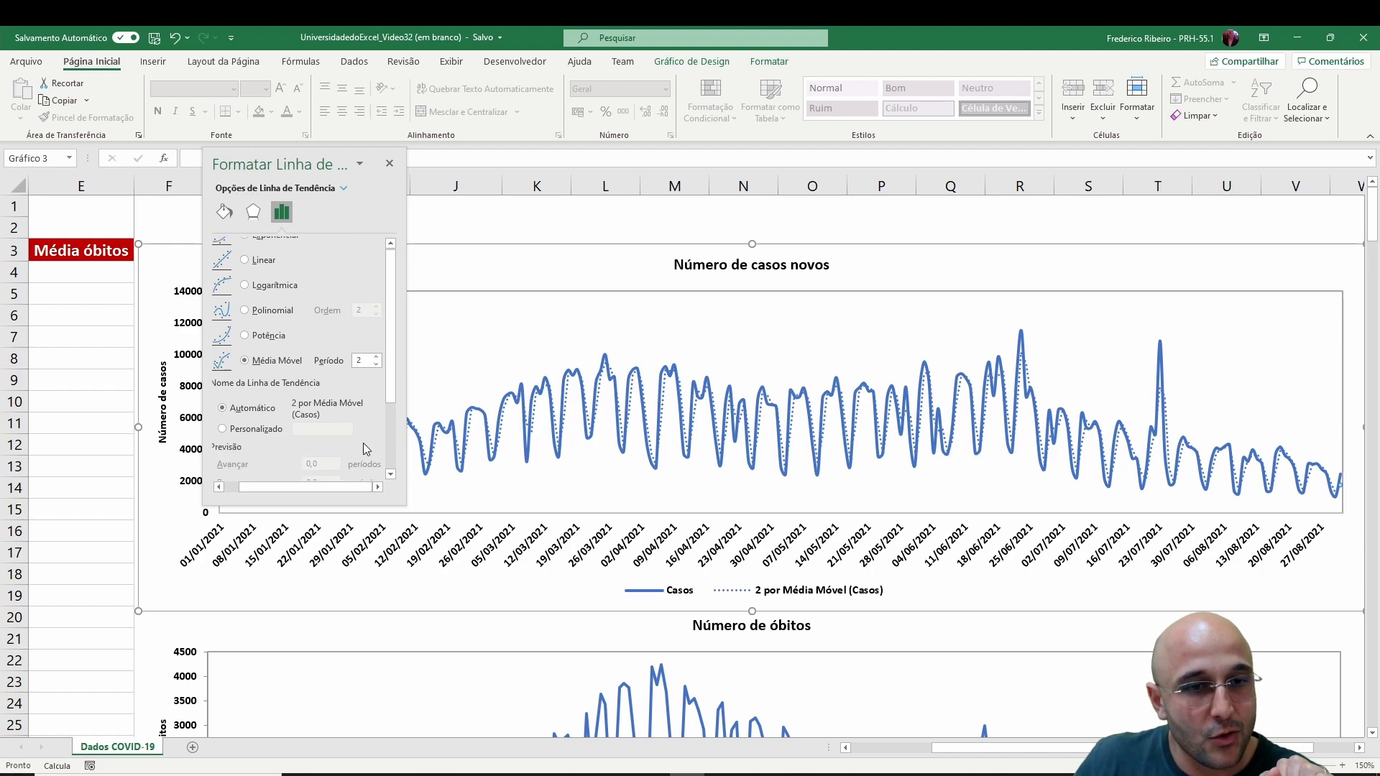
{"action": "mouse_move", "coordinate": [347, 484]}
{"action": "left_mouse_down"}
{"action": "mouse_move", "coordinate": [335, 485]}
{"action": "mouse_move", "coordinate": [347, 484]}
{"action": "left_mouse_up"}
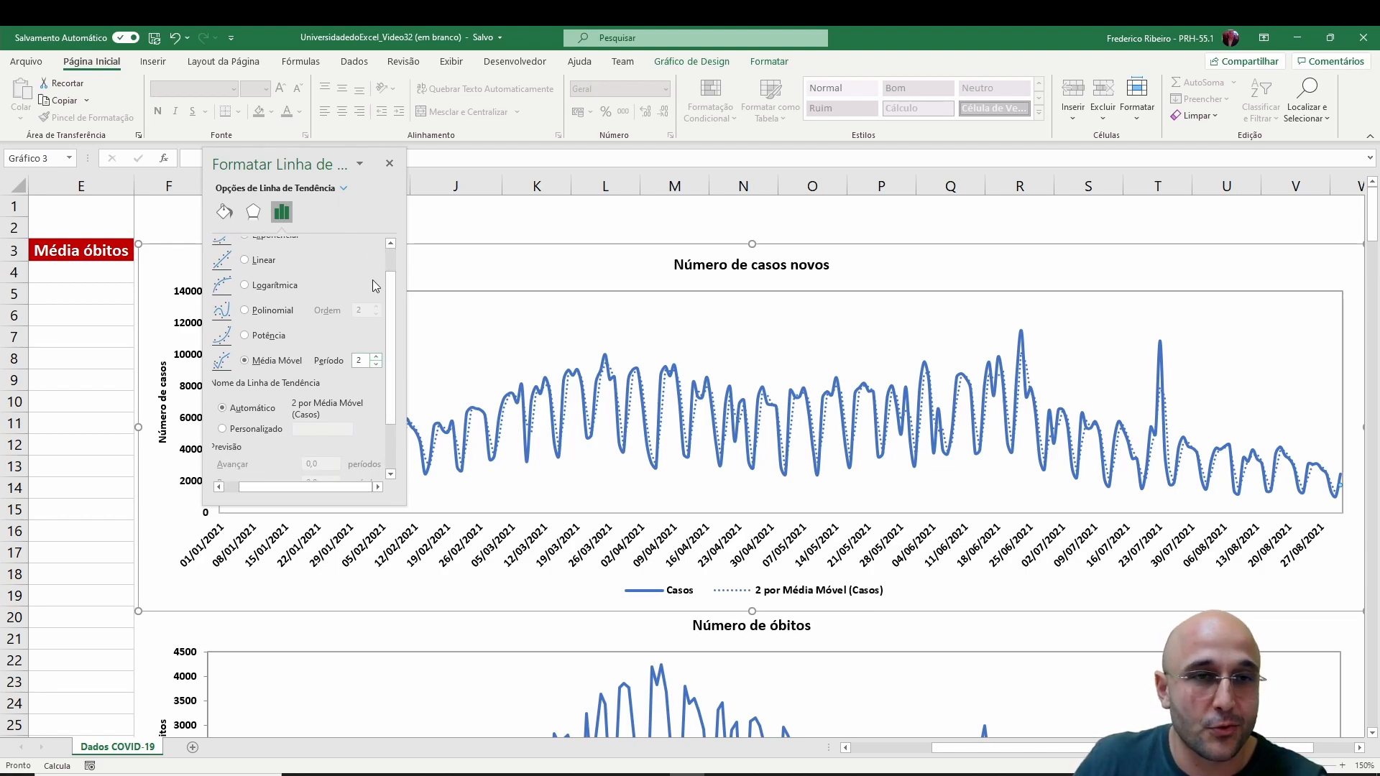
{"action": "left_click_drag", "start_coordinate": [348, 152], "coordinate": [1191, 182]}
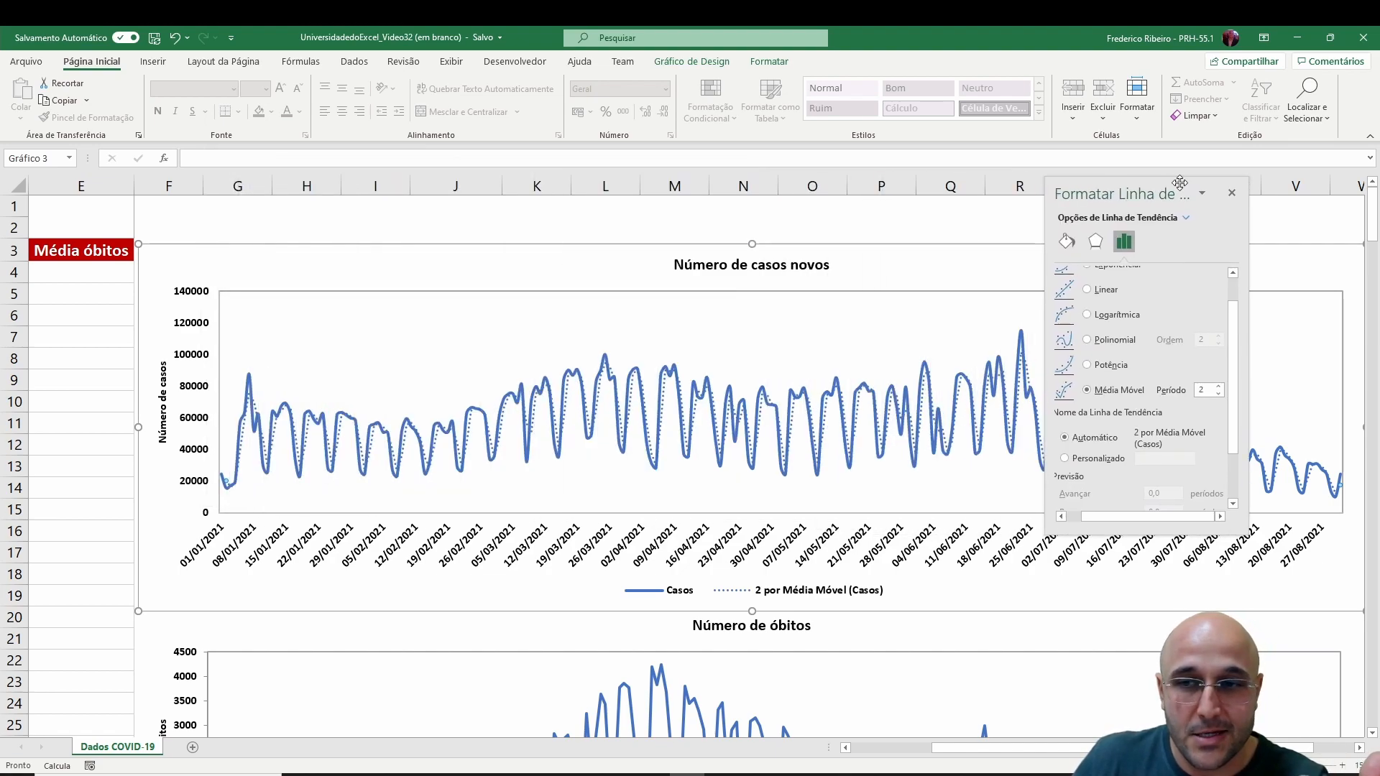
{"action": "left_click", "coordinate": [1219, 387]}
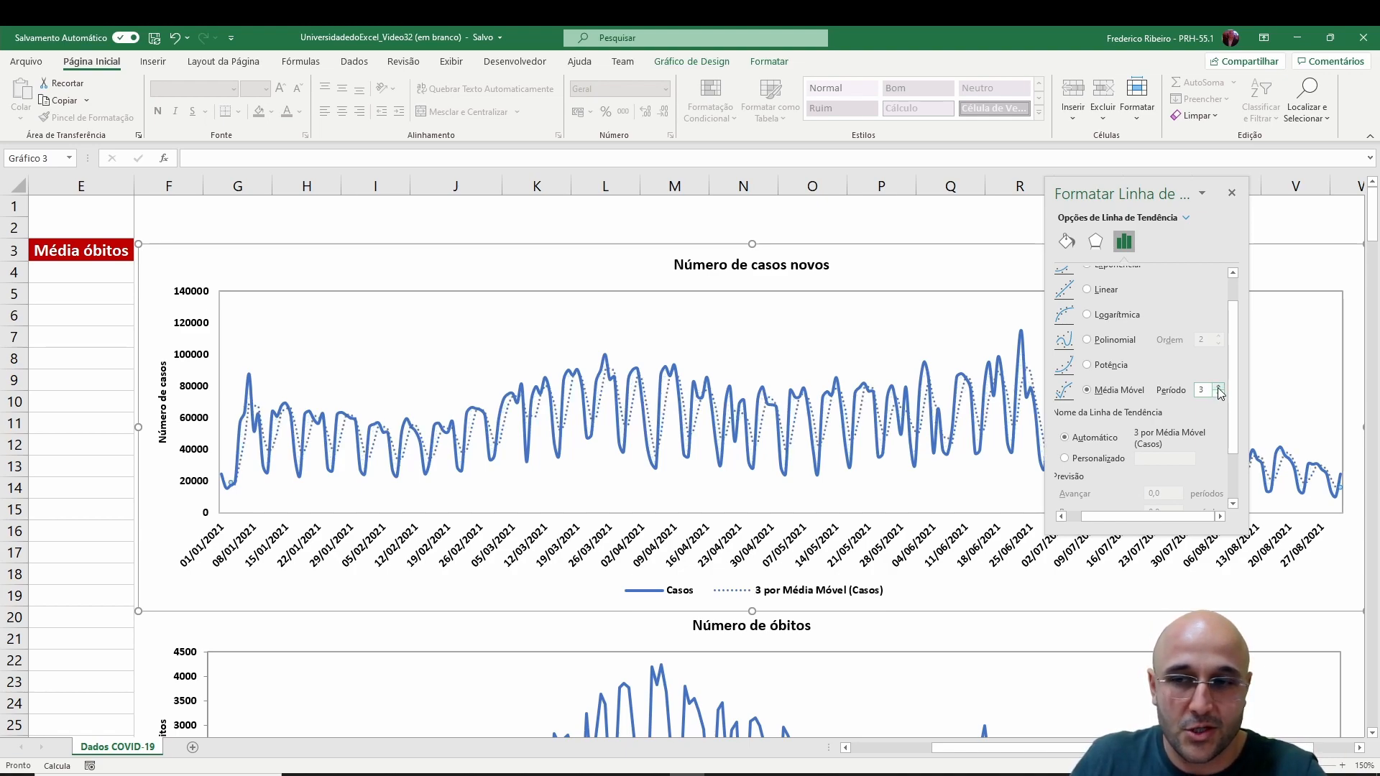
{"action": "left_click", "coordinate": [1219, 387]}
{"action": "left_click", "coordinate": [1219, 388]}
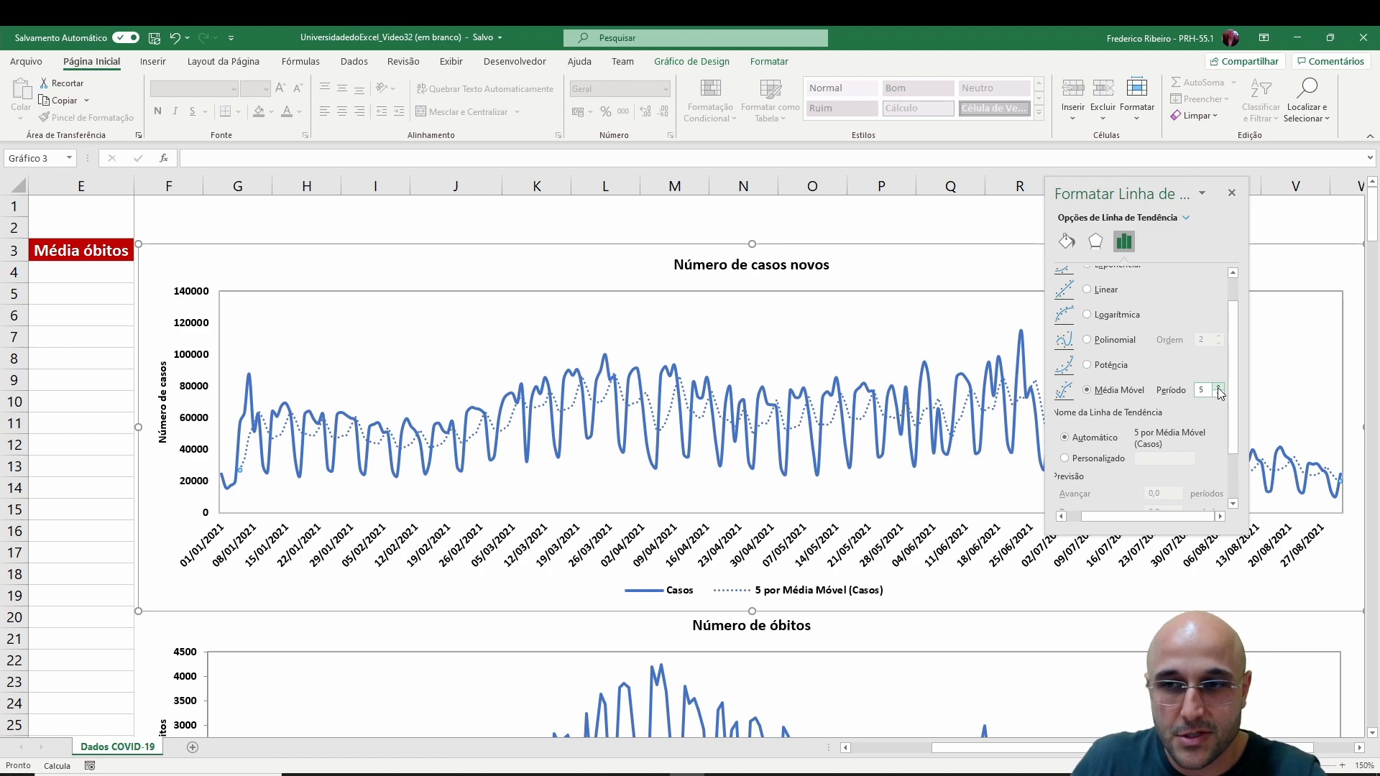
{"action": "left_click", "coordinate": [1219, 387]}
{"action": "left_click", "coordinate": [1219, 388]}
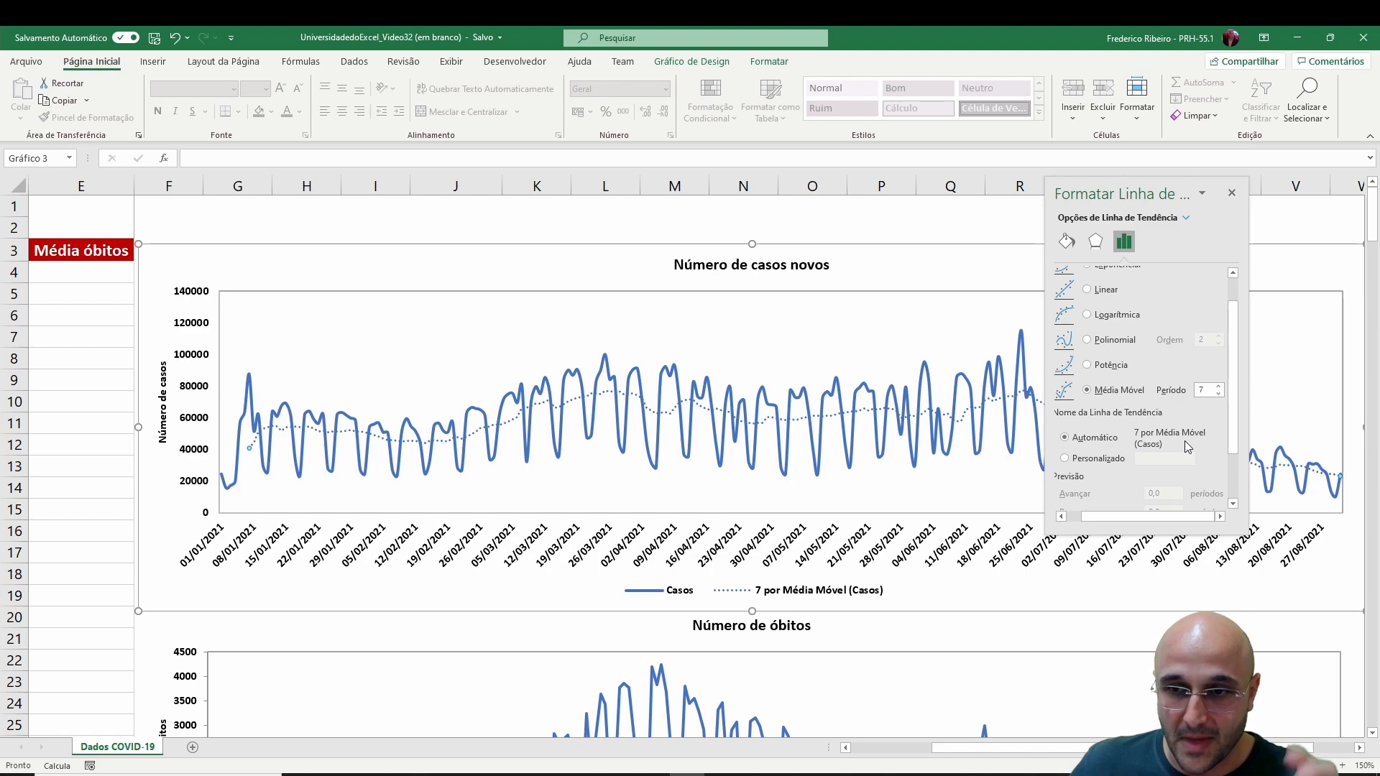
- Give the trendline the custom name "Média móvel (linha de tendência)" and close its formatting options
{"action": "scroll", "coordinate": [1184, 442], "scroll_direction": "down", "scroll_amount": 1}
{"action": "scroll", "coordinate": [1184, 442], "scroll_direction": "up", "scroll_amount": 1}
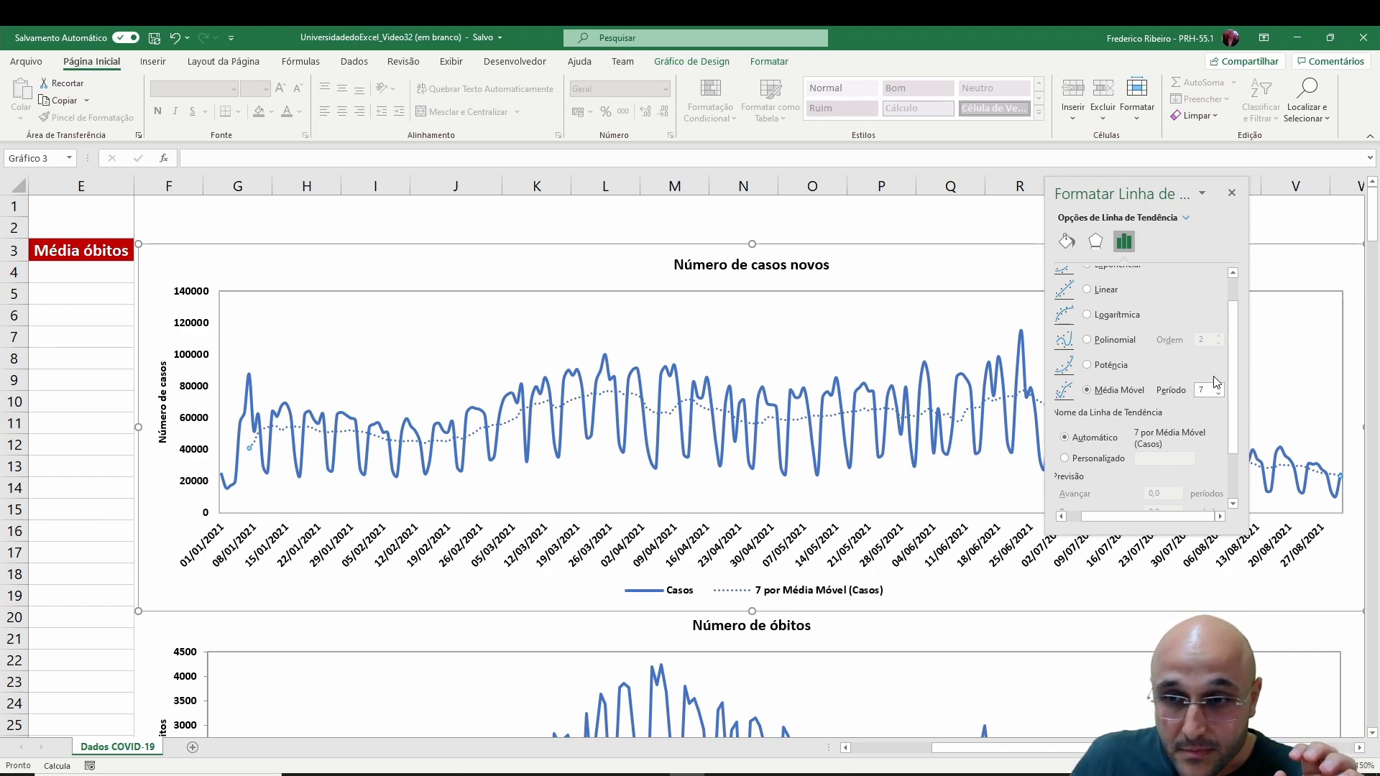
{"action": "scroll", "coordinate": [1135, 415], "scroll_direction": "down", "scroll_amount": 1}
{"action": "left_click", "coordinate": [1112, 425]}
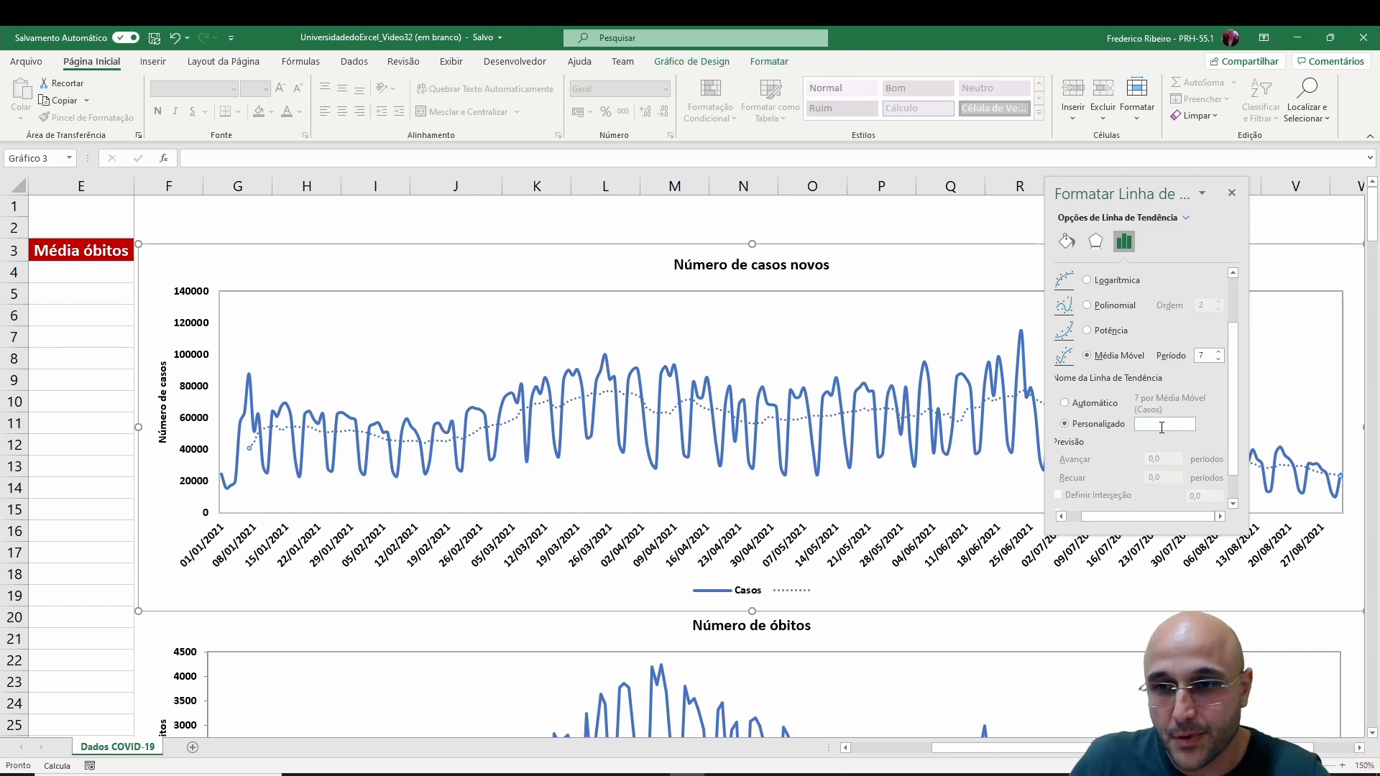
{"action": "left_click", "coordinate": [1165, 425]}
{"action": "type", "text": "Médi"}
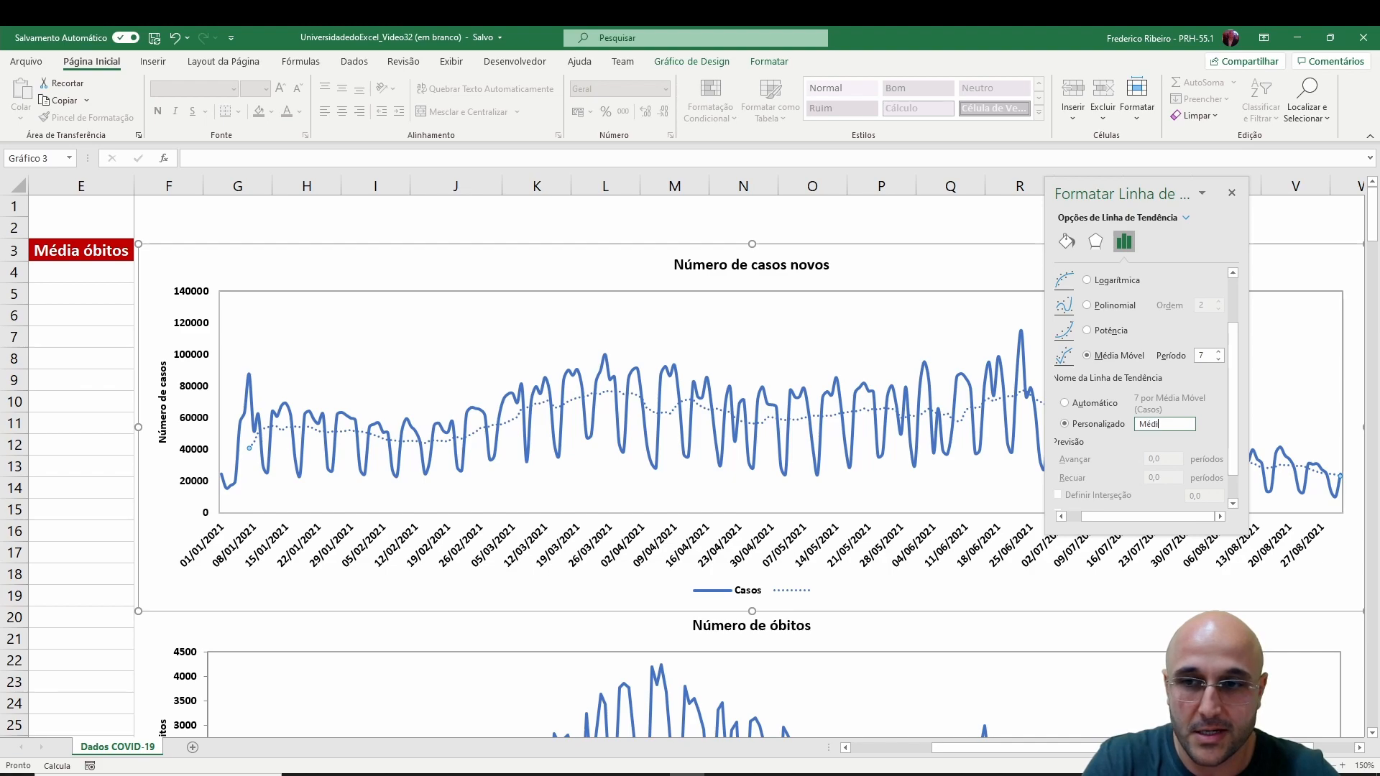
{"action": "type", "text": "a móvel ("}
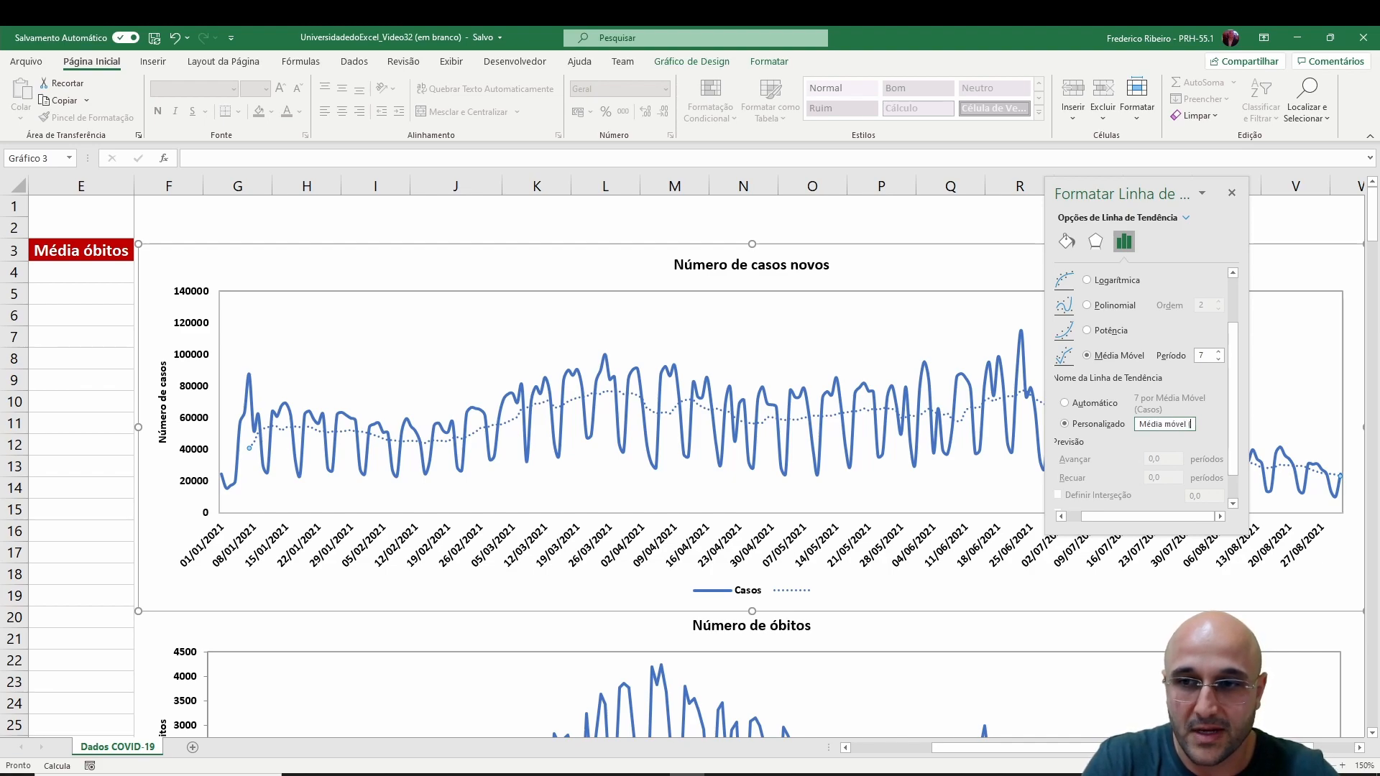
{"action": "type", "text": "linha de tend"}
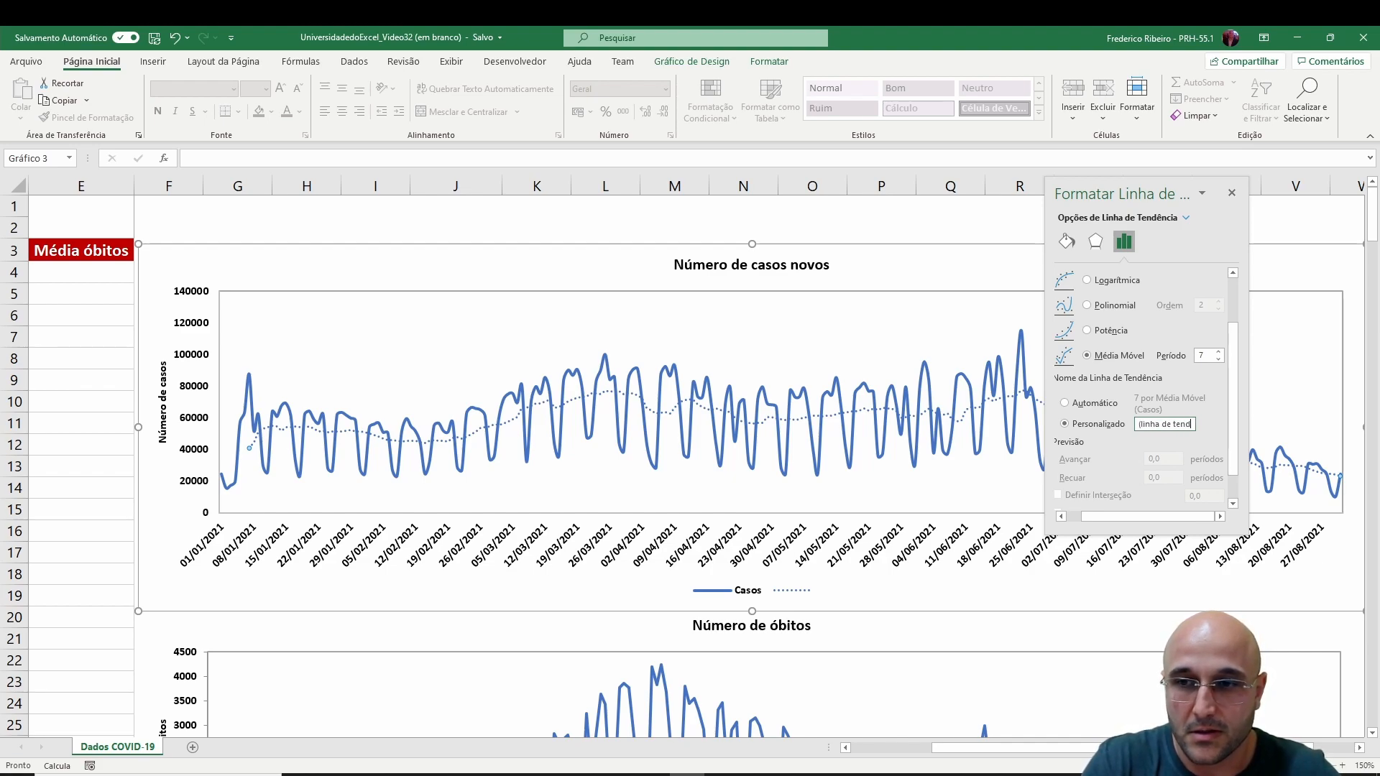
{"action": "type", "text": "ência)"}
{"action": "scroll", "coordinate": [1158, 432], "scroll_direction": "up", "scroll_amount": 3}
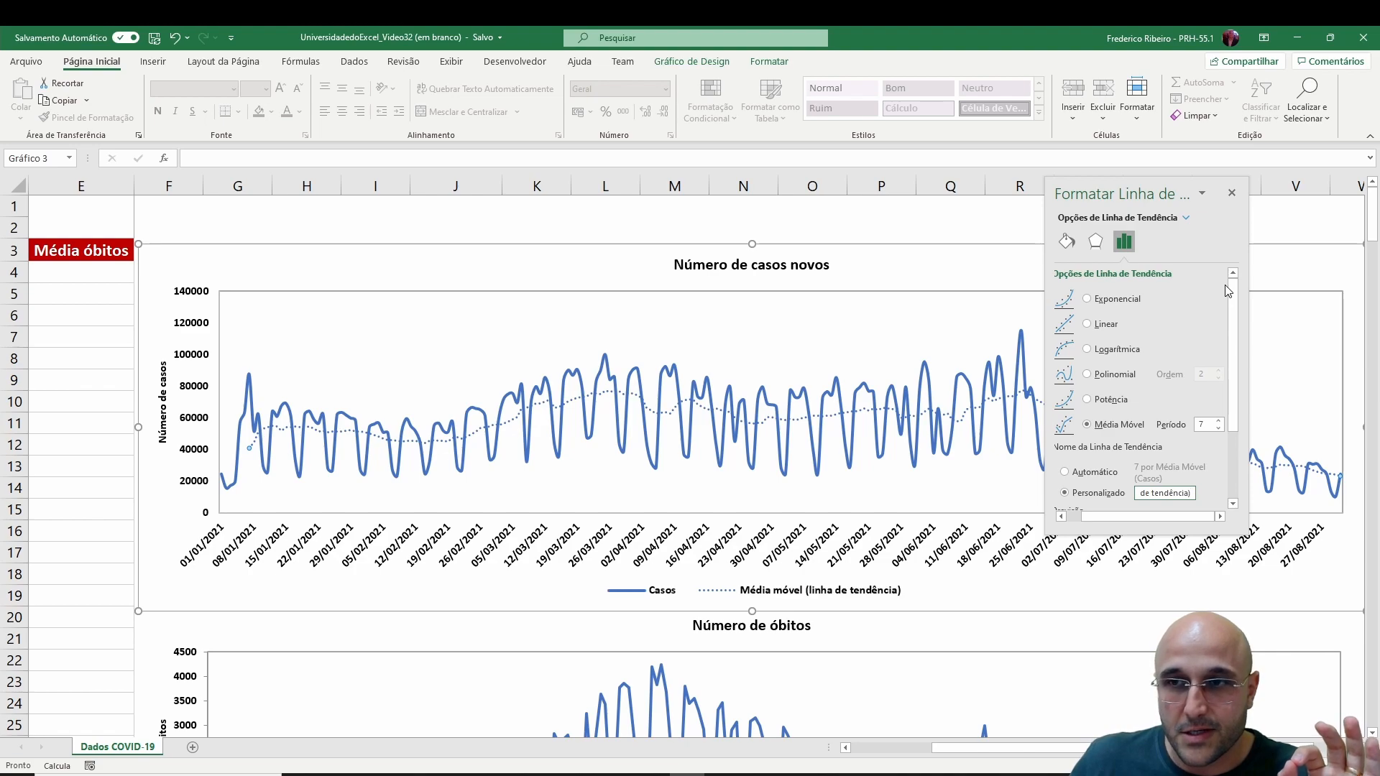
{"action": "left_click", "coordinate": [1232, 194]}
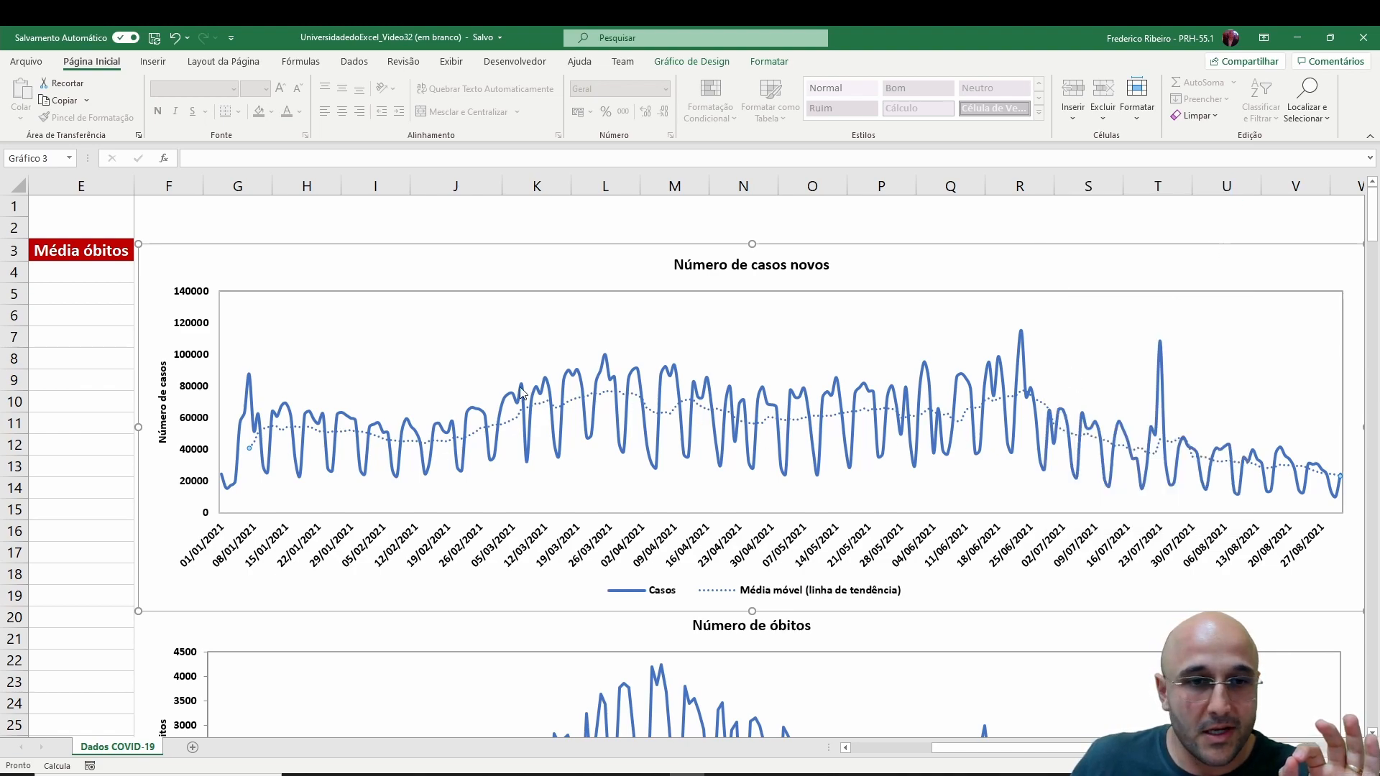
- Reopen the moving average trendline's formatting and make it a solid line (Linha sólida) in black
{"action": "right_click", "coordinate": [354, 434]}
{"action": "left_click", "coordinate": [410, 545]}
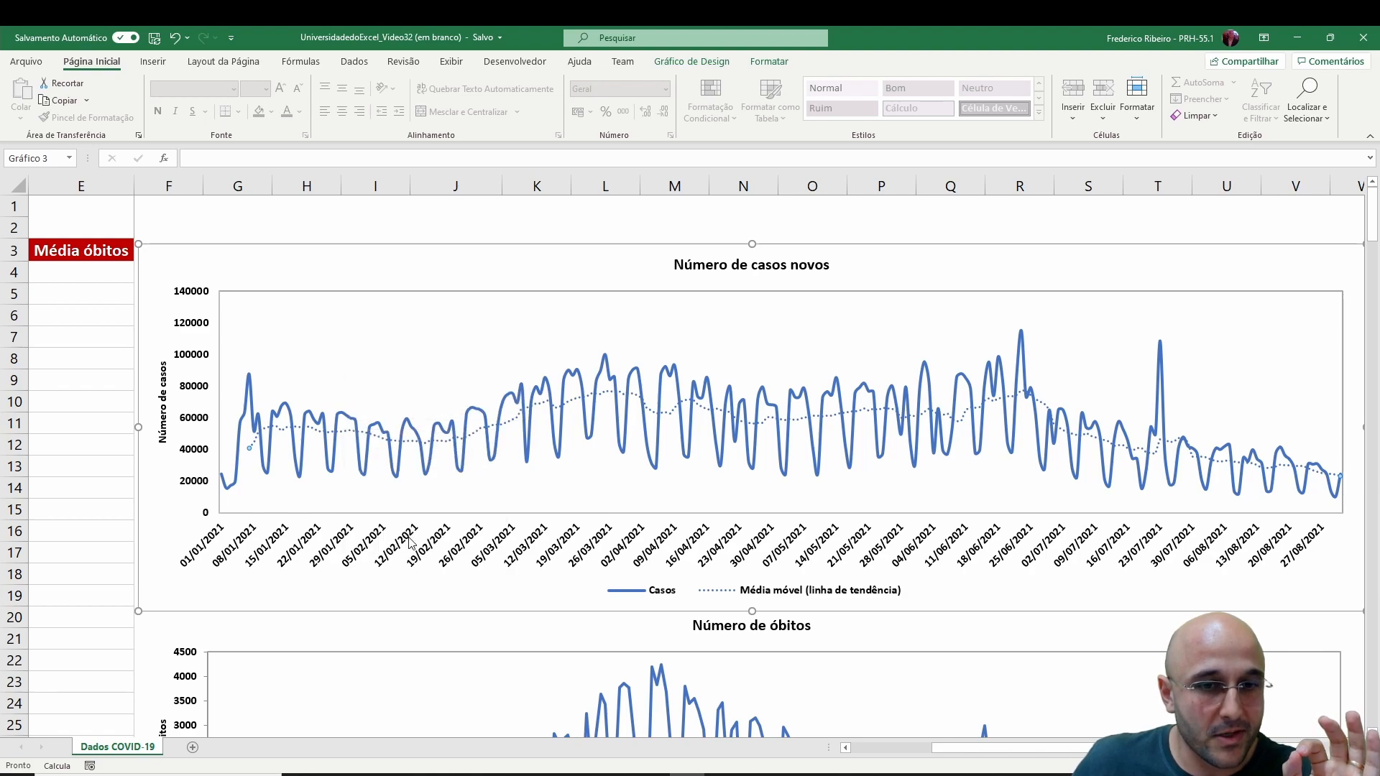
{"action": "left_click", "coordinate": [1067, 242]}
{"action": "left_click", "coordinate": [1084, 274]}
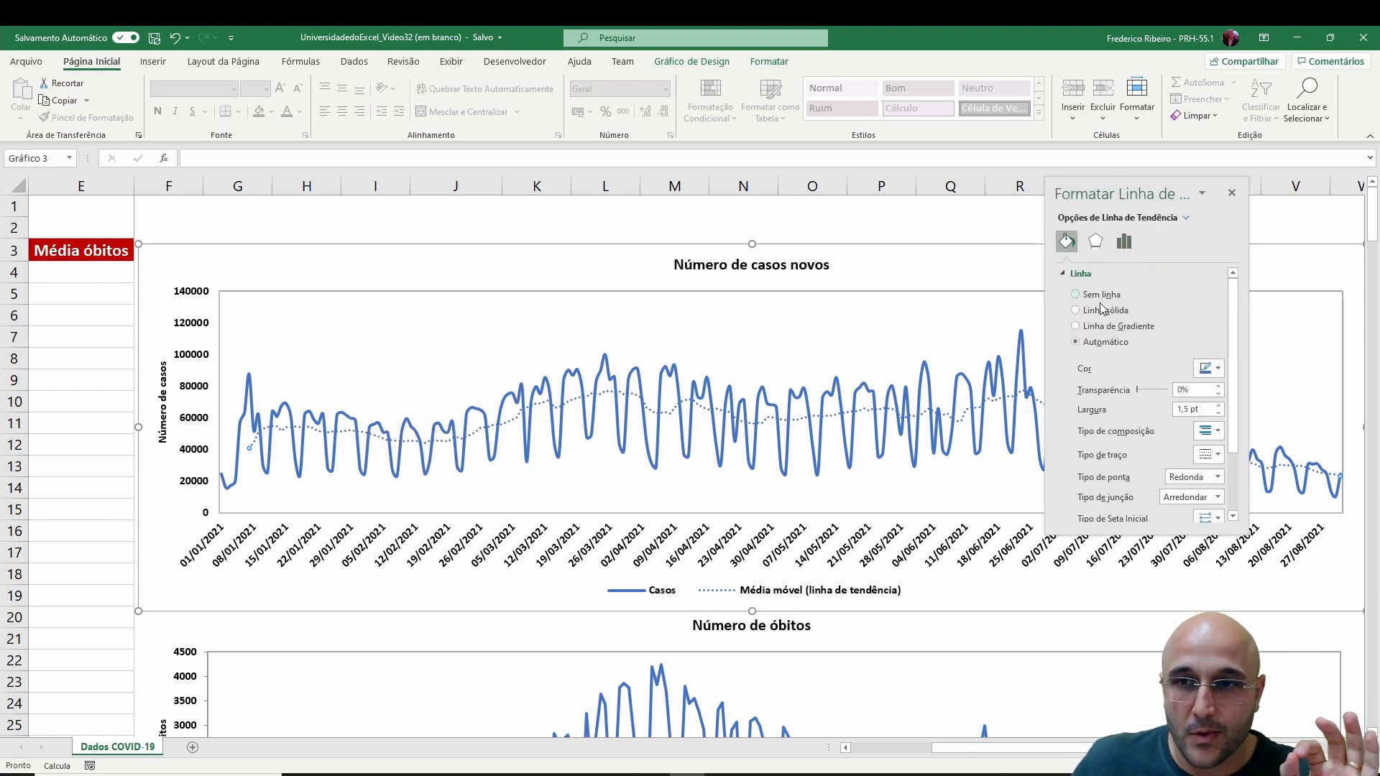
{"action": "left_click", "coordinate": [1105, 311]}
{"action": "left_click", "coordinate": [1208, 368]}
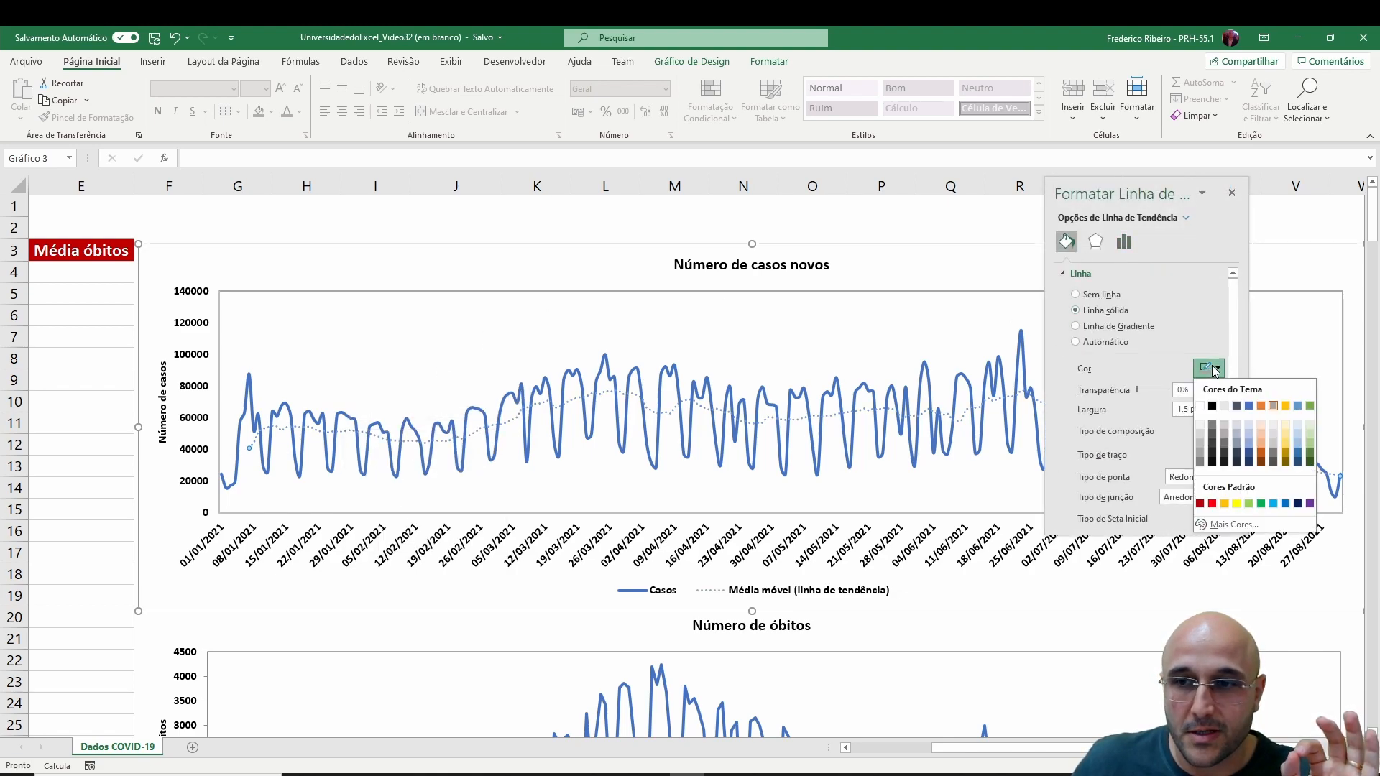
{"action": "left_click", "coordinate": [1211, 407]}
- Change the moving average trendline's dash type from dotted to continuous
{"action": "left_click", "coordinate": [1215, 431]}
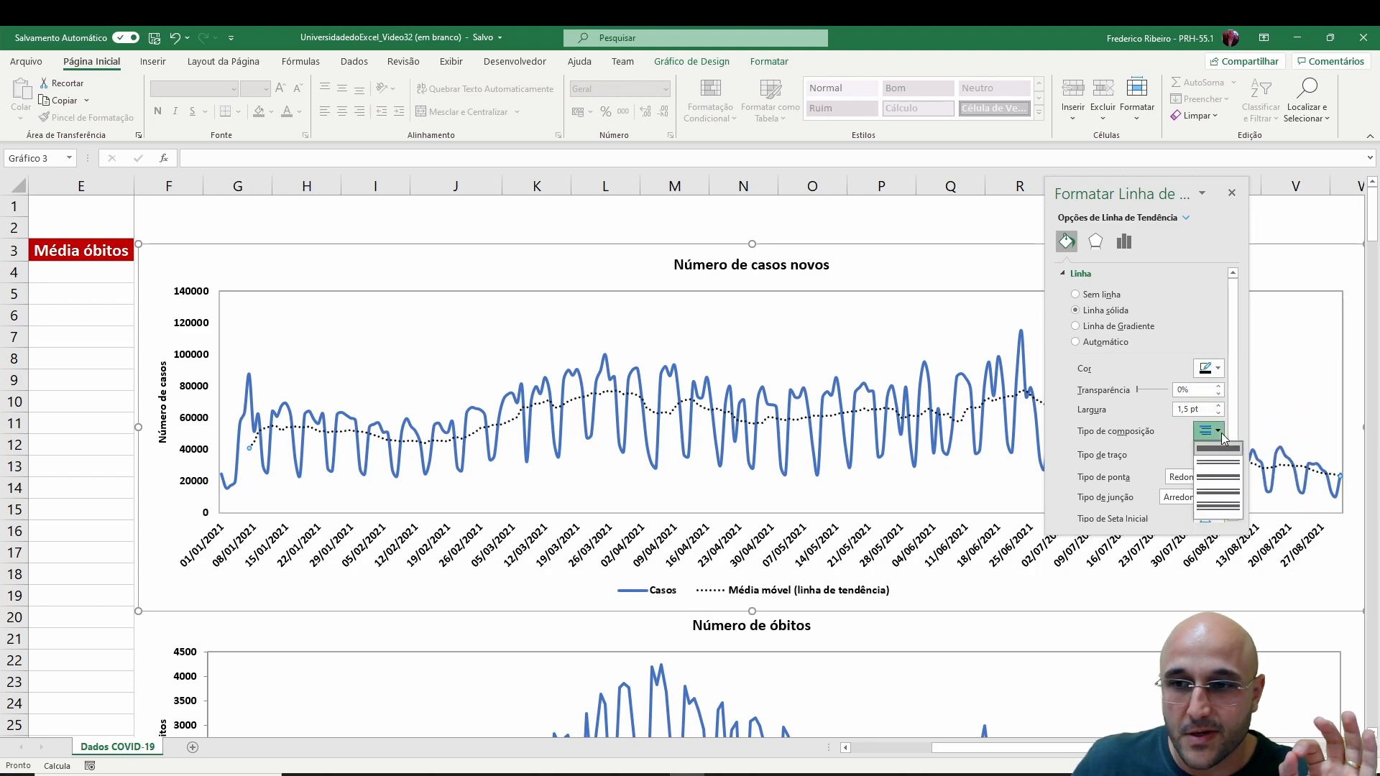
{"action": "left_click", "coordinate": [1215, 431]}
{"action": "left_click", "coordinate": [1215, 454]}
{"action": "left_click", "coordinate": [1222, 472]}
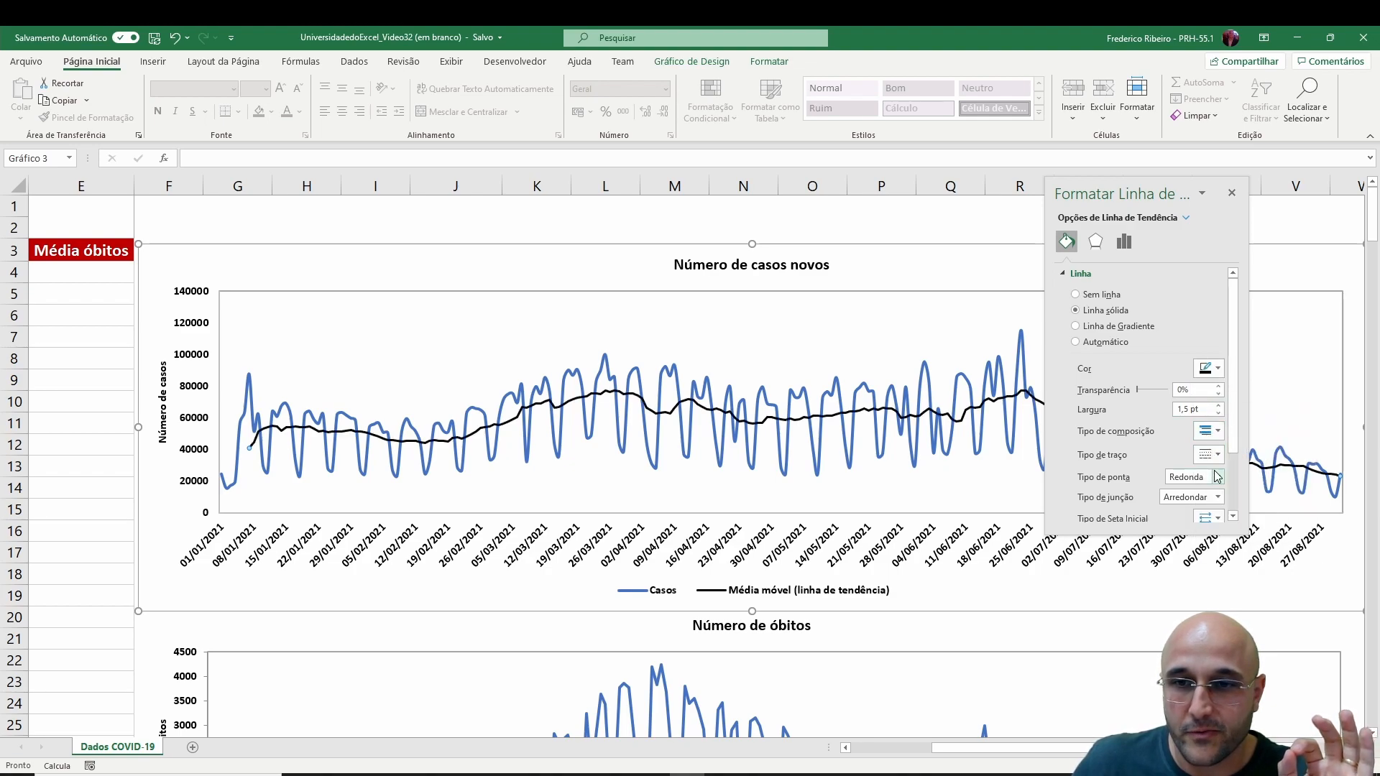
- Close the trendline's formatting options and return to the COVID-19 data table in columns A to E
{"action": "left_click", "coordinate": [1232, 193]}
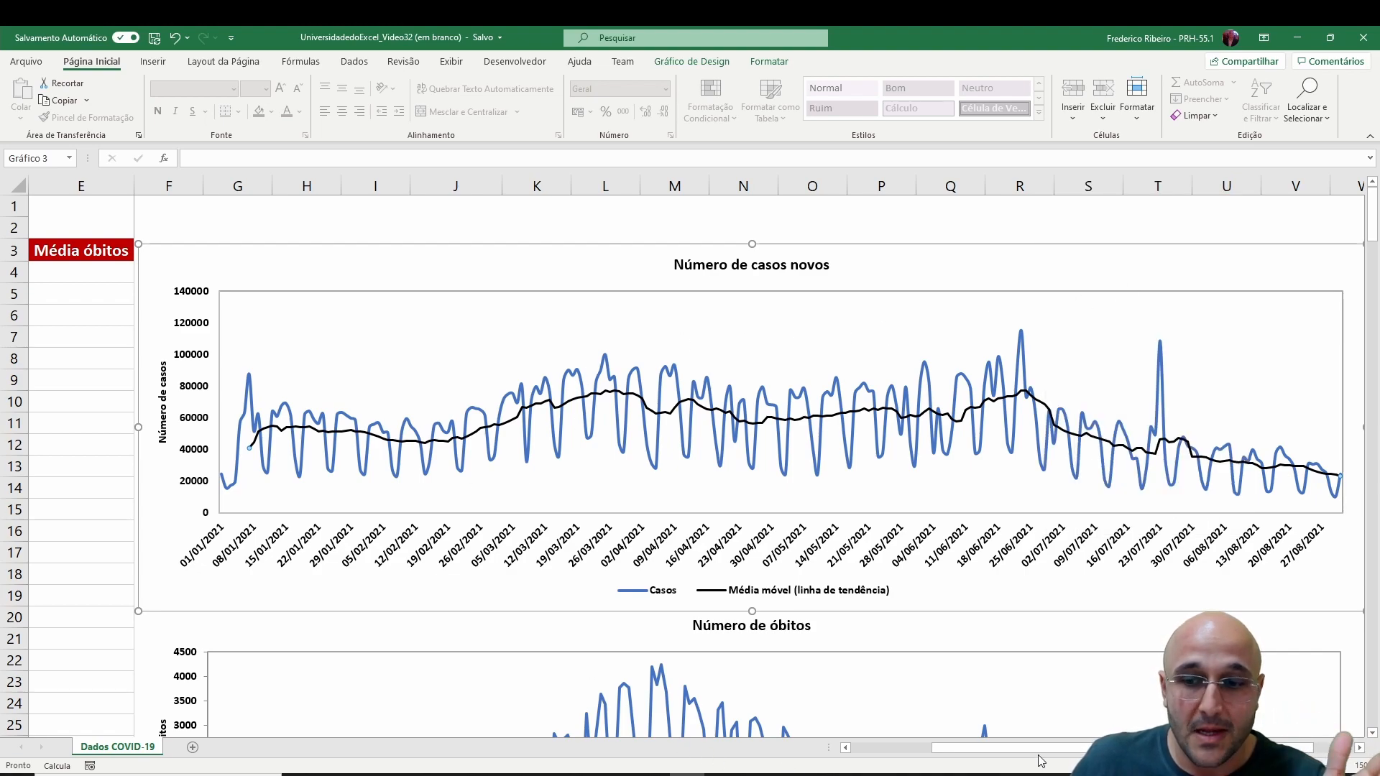
{"action": "mouse_move", "coordinate": [1021, 749]}
{"action": "left_mouse_down"}
{"action": "mouse_move", "coordinate": [960, 751]}
{"action": "mouse_move", "coordinate": [1021, 752]}
{"action": "left_mouse_up"}
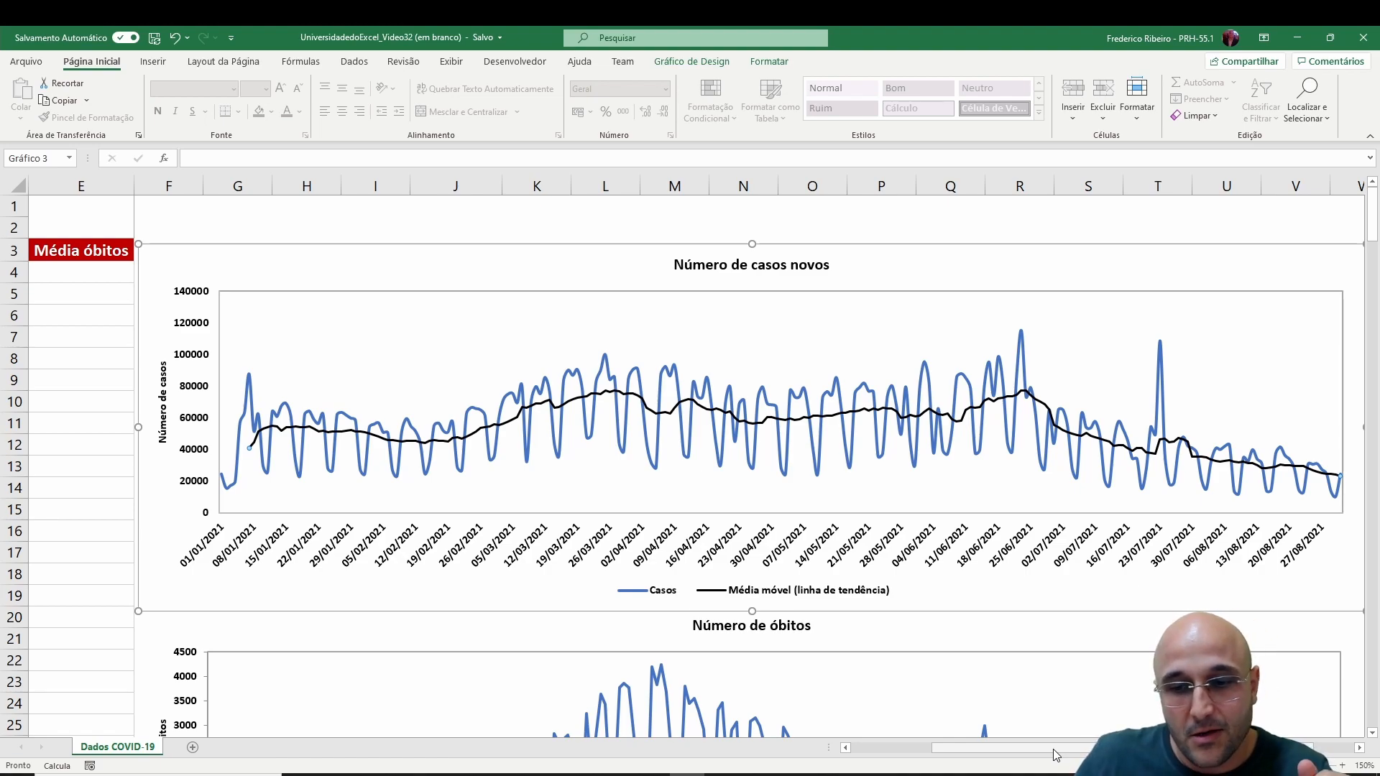
{"action": "scroll", "coordinate": [1056, 755], "scroll_direction": "left", "scroll_amount": 4}
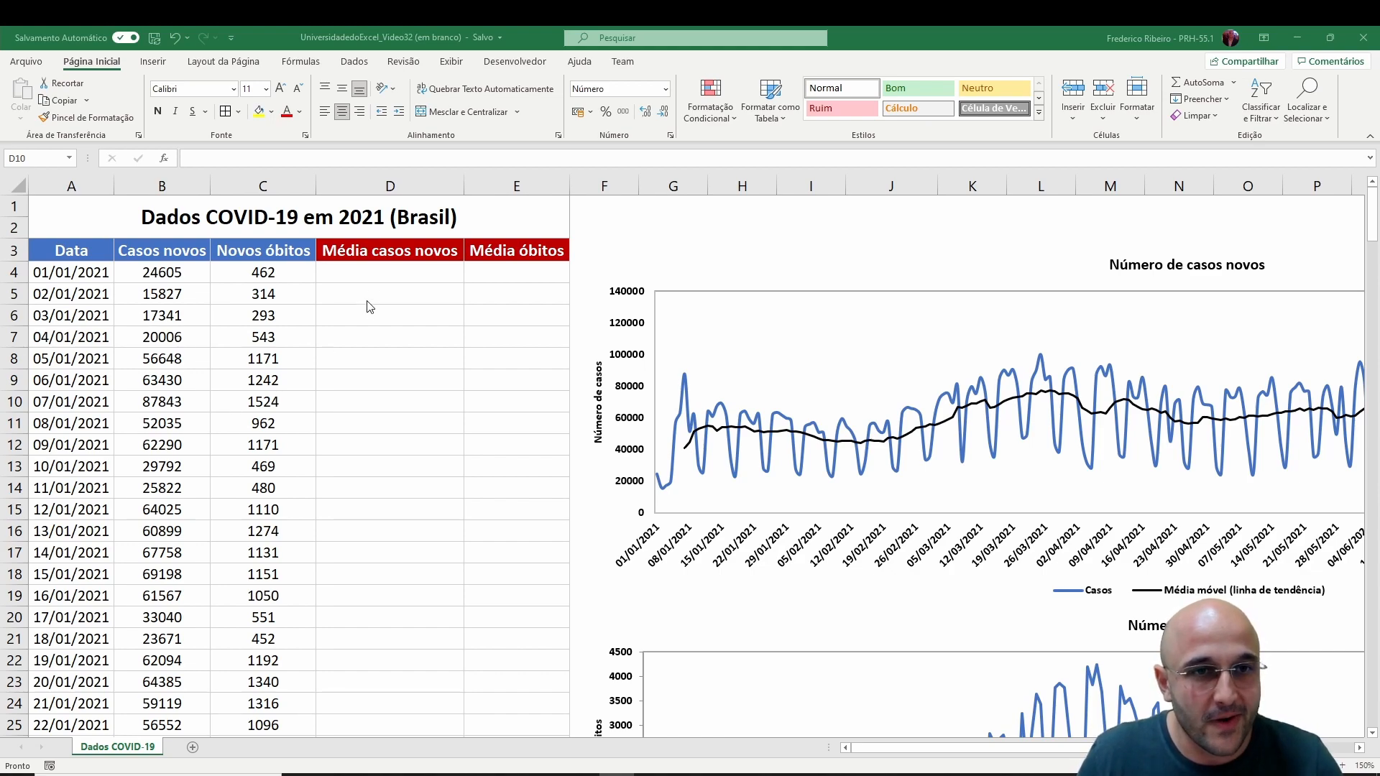
- In D10, calculate the average of the first seven days of new cases with =MÉDIA(B4:B10)
{"action": "left_click", "coordinate": [323, 276]}
{"action": "left_click_drag", "start_coordinate": [161, 267], "coordinate": [161, 423]}
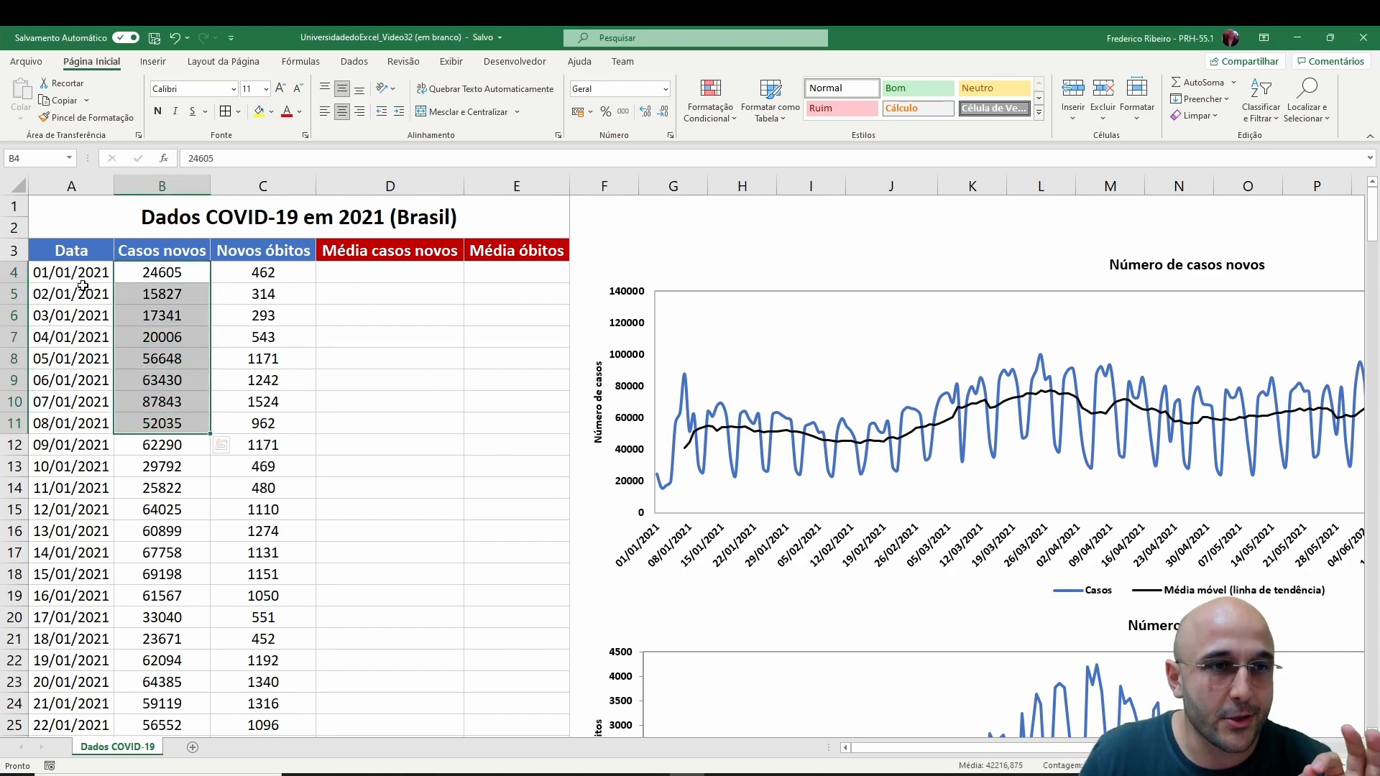
{"action": "left_click", "coordinate": [151, 273]}
{"action": "left_click_drag", "start_coordinate": [151, 274], "coordinate": [186, 396]}
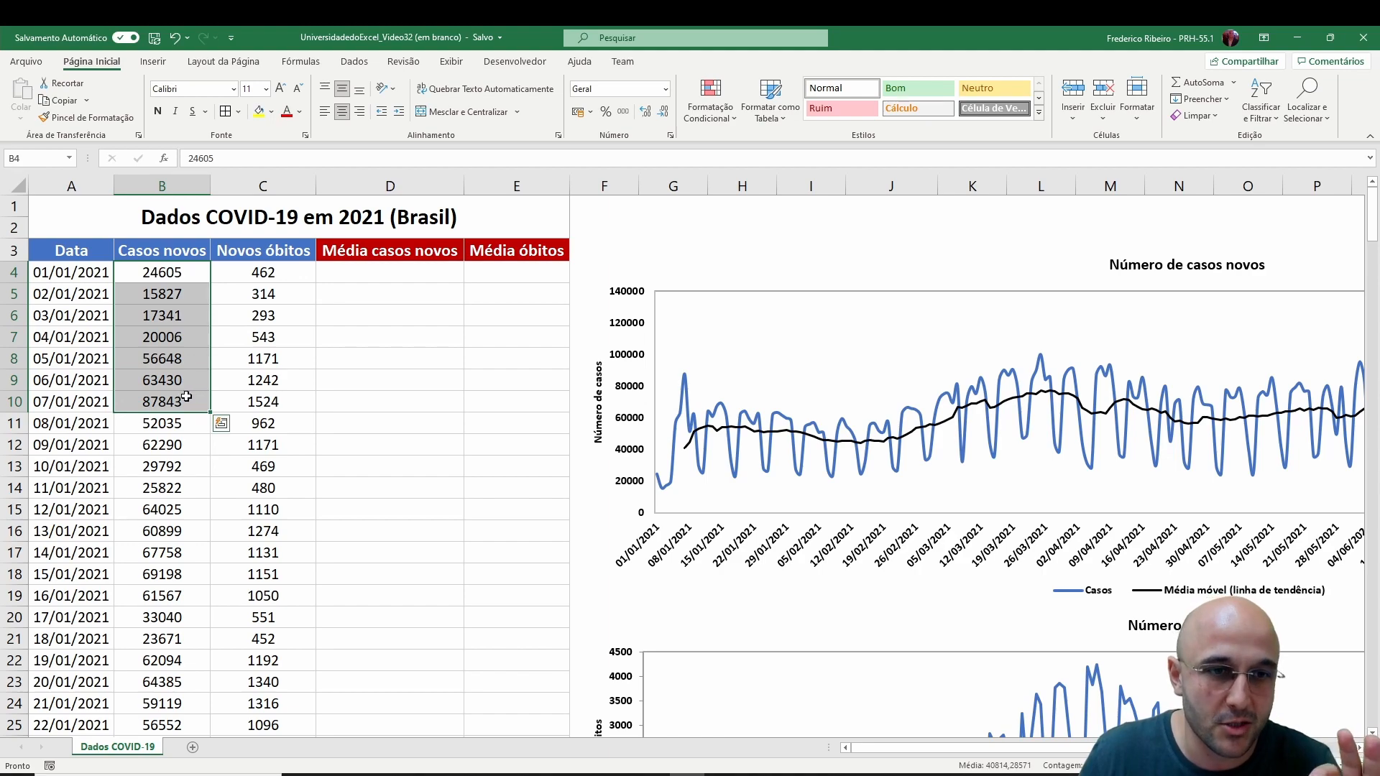
{"action": "left_click", "coordinate": [354, 399]}
{"action": "type", "text": "=média("}
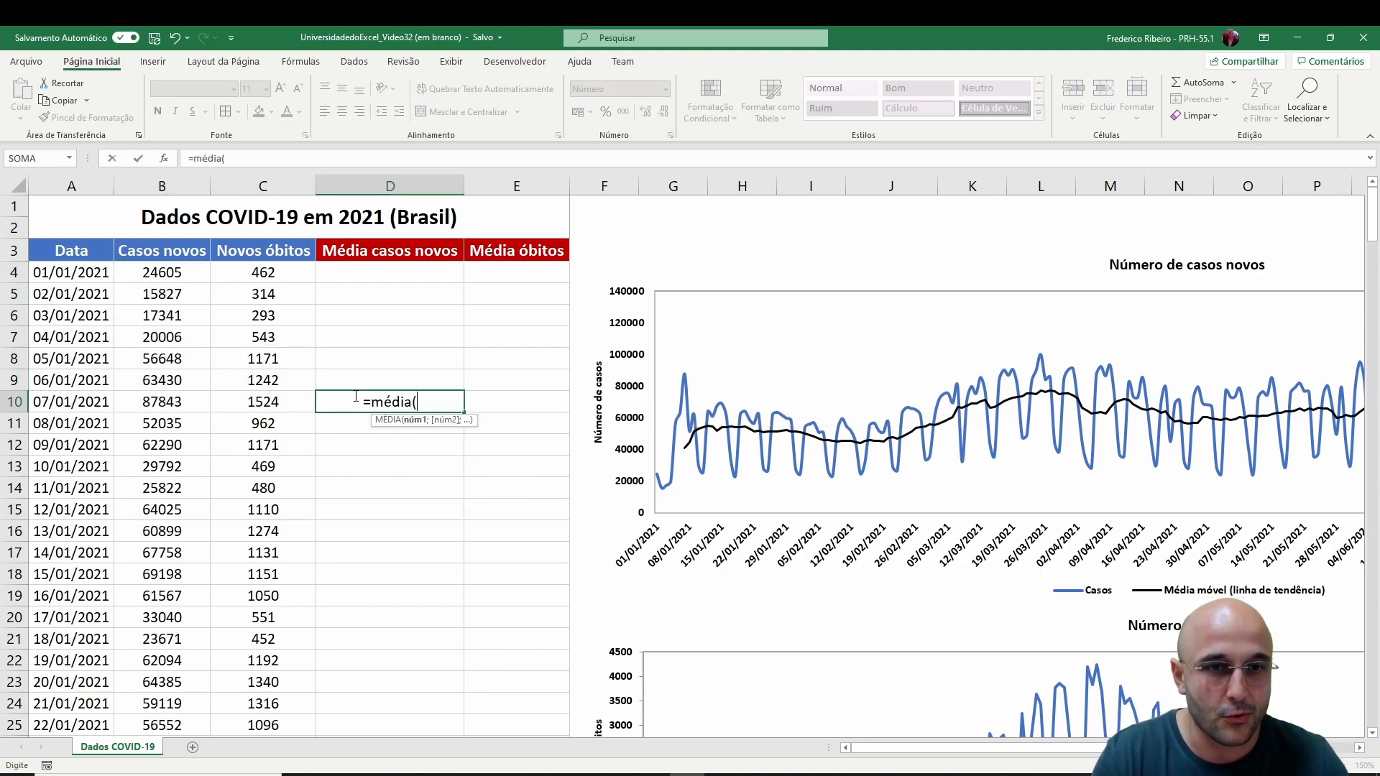
{"action": "left_click_drag", "start_coordinate": [146, 274], "coordinate": [179, 402]}
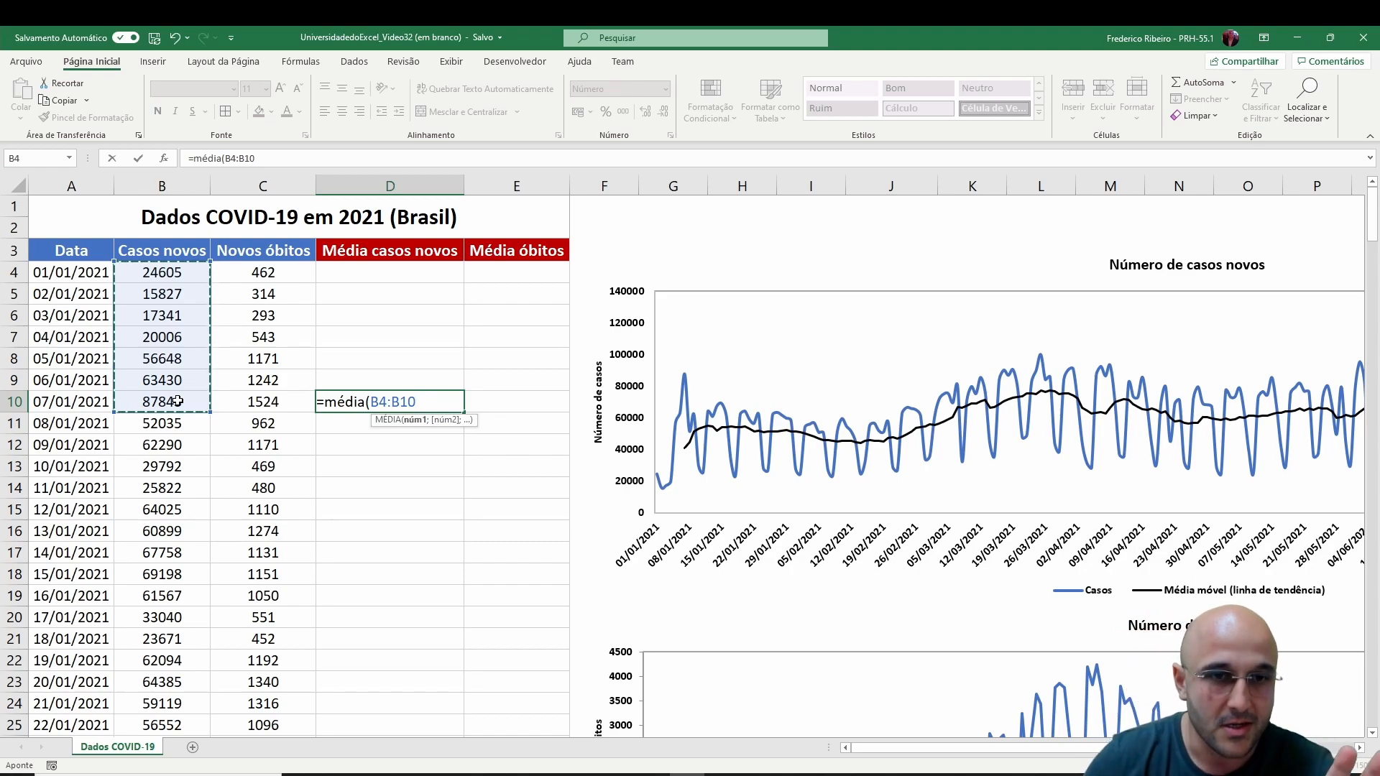
{"action": "key", "text": "Return"}
- Fill the average formula from D10 down to D246, covering all dates through 31/08/2021
{"action": "left_click", "coordinate": [446, 403]}
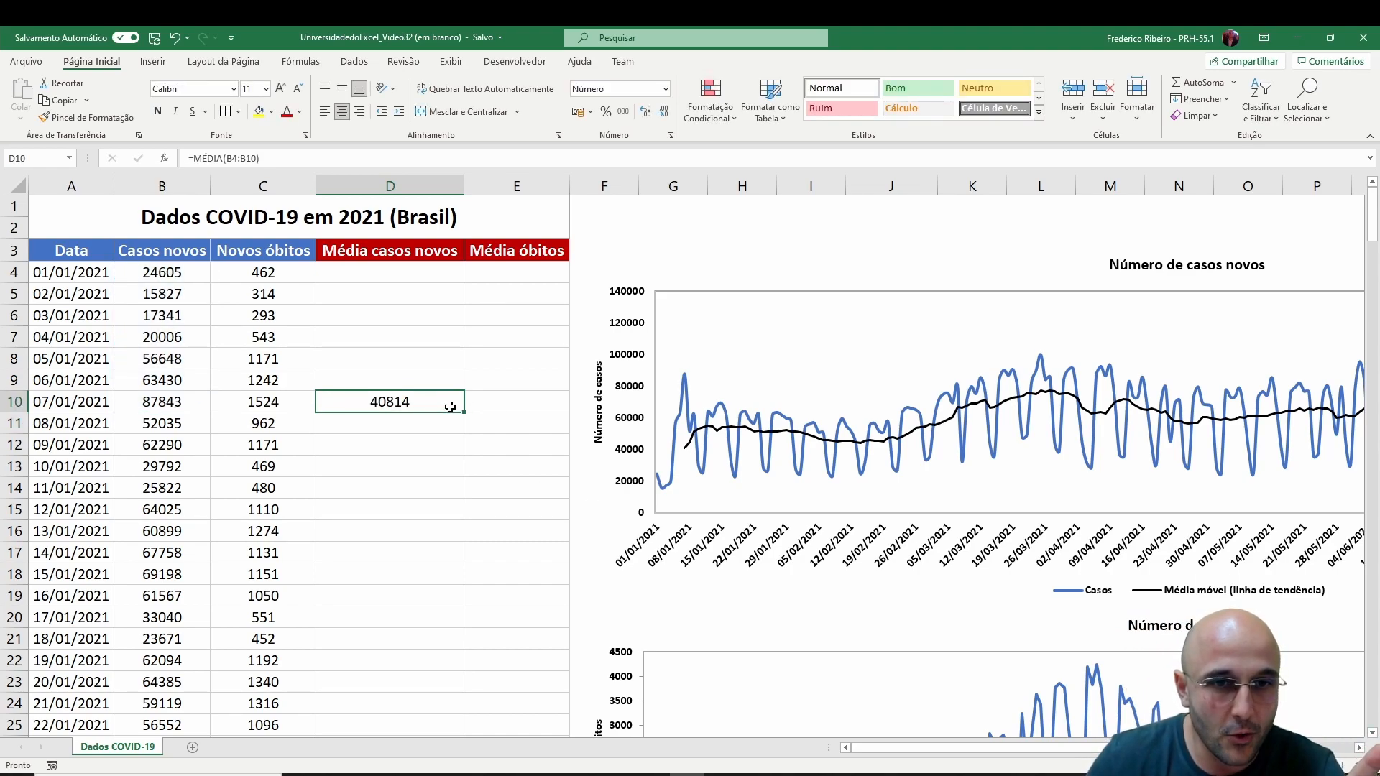
{"action": "left_click_drag", "start_coordinate": [464, 412], "coordinate": [431, 681]}
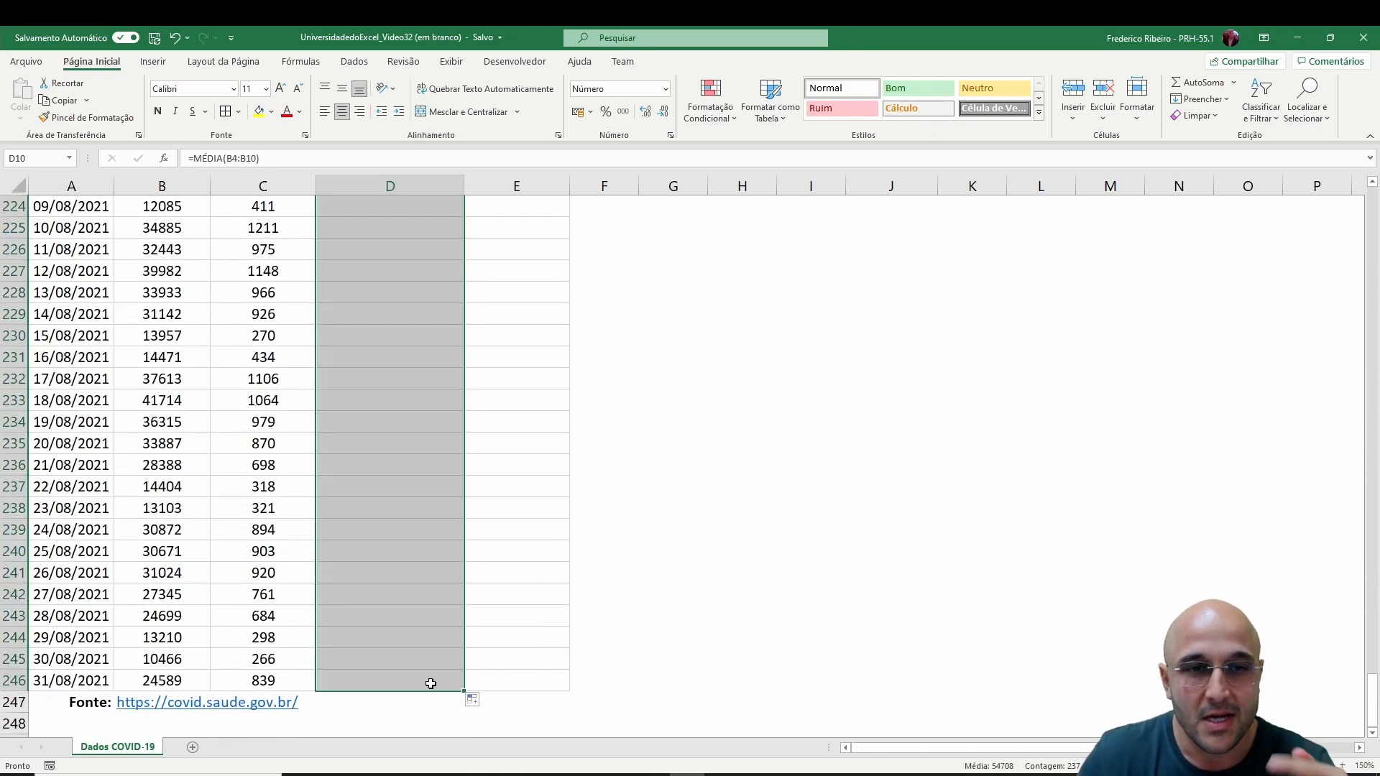
{"action": "scroll", "coordinate": [431, 682], "scroll_direction": "up", "scroll_amount": 13}
{"action": "scroll", "coordinate": [431, 684], "scroll_direction": "up", "scroll_amount": 20}
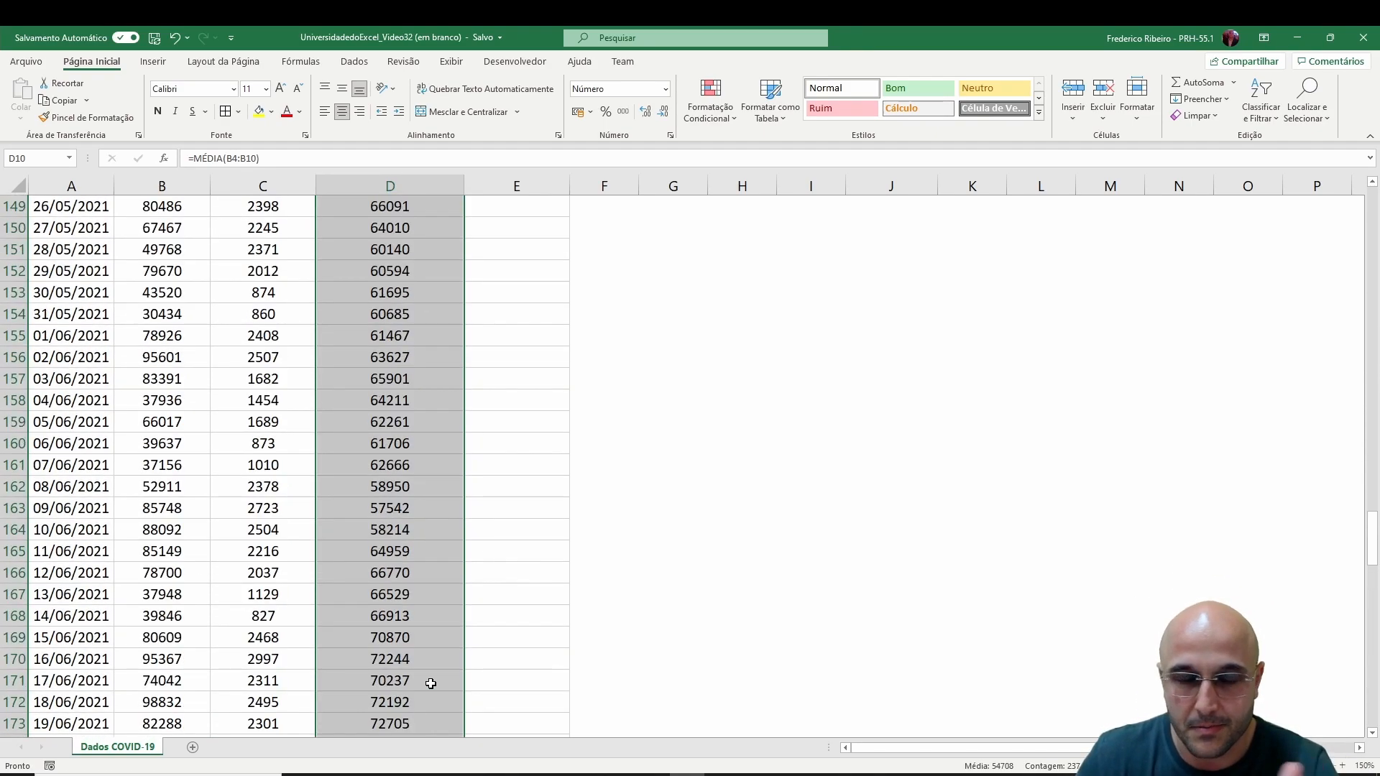
{"action": "scroll", "coordinate": [430, 683], "scroll_direction": "up", "scroll_amount": 20}
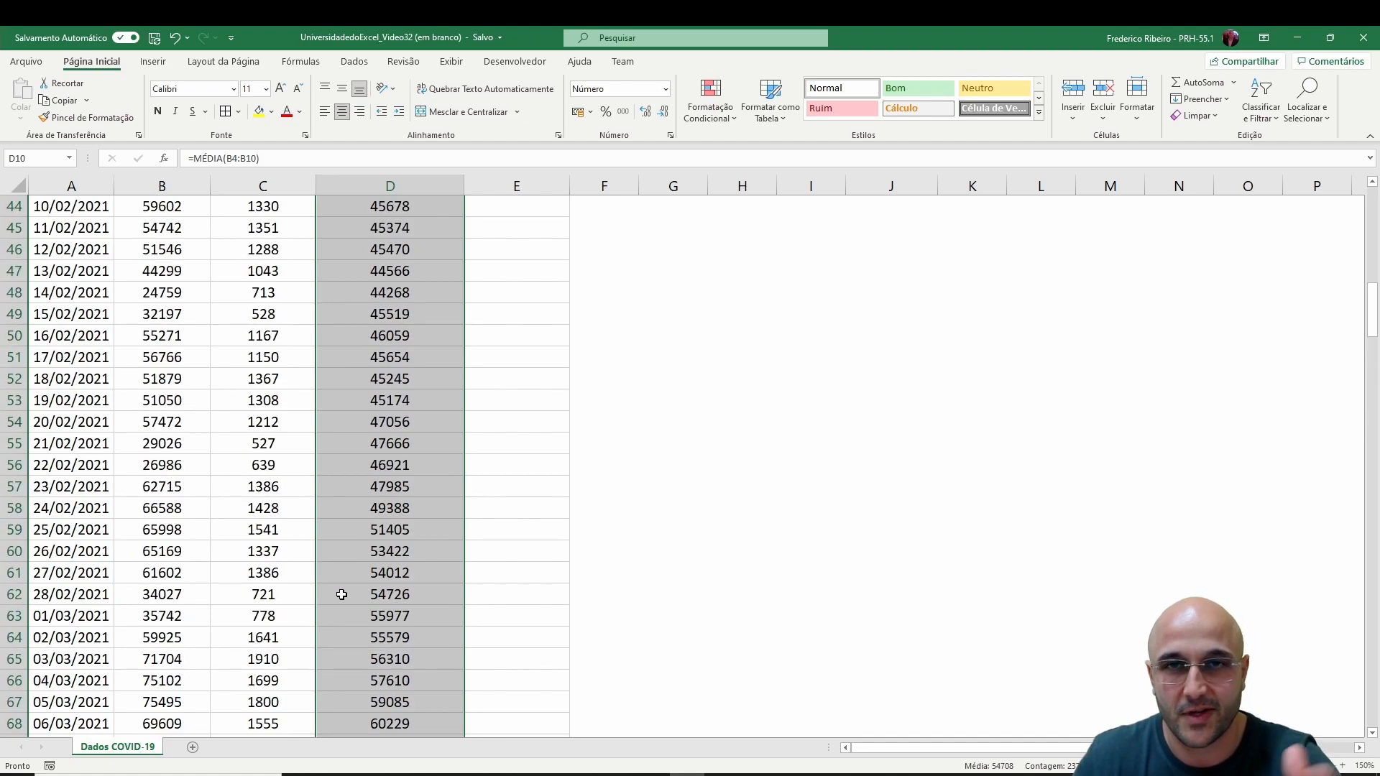
{"action": "scroll", "coordinate": [341, 595], "scroll_direction": "up", "scroll_amount": 4}
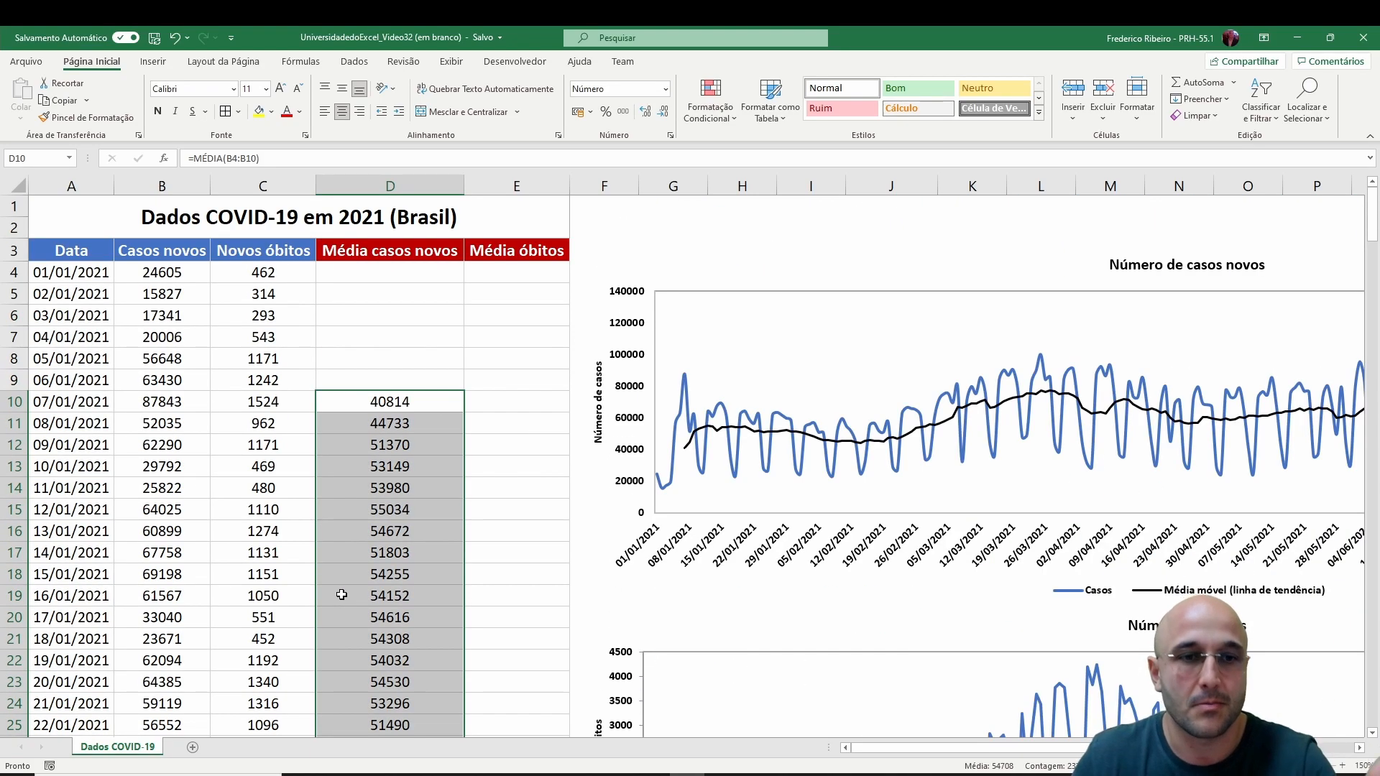
- Check the ranges referenced by the average formulas in D10 and D11 without changing them
{"action": "left_click", "coordinate": [430, 402]}
{"action": "double_click", "coordinate": [430, 401]}
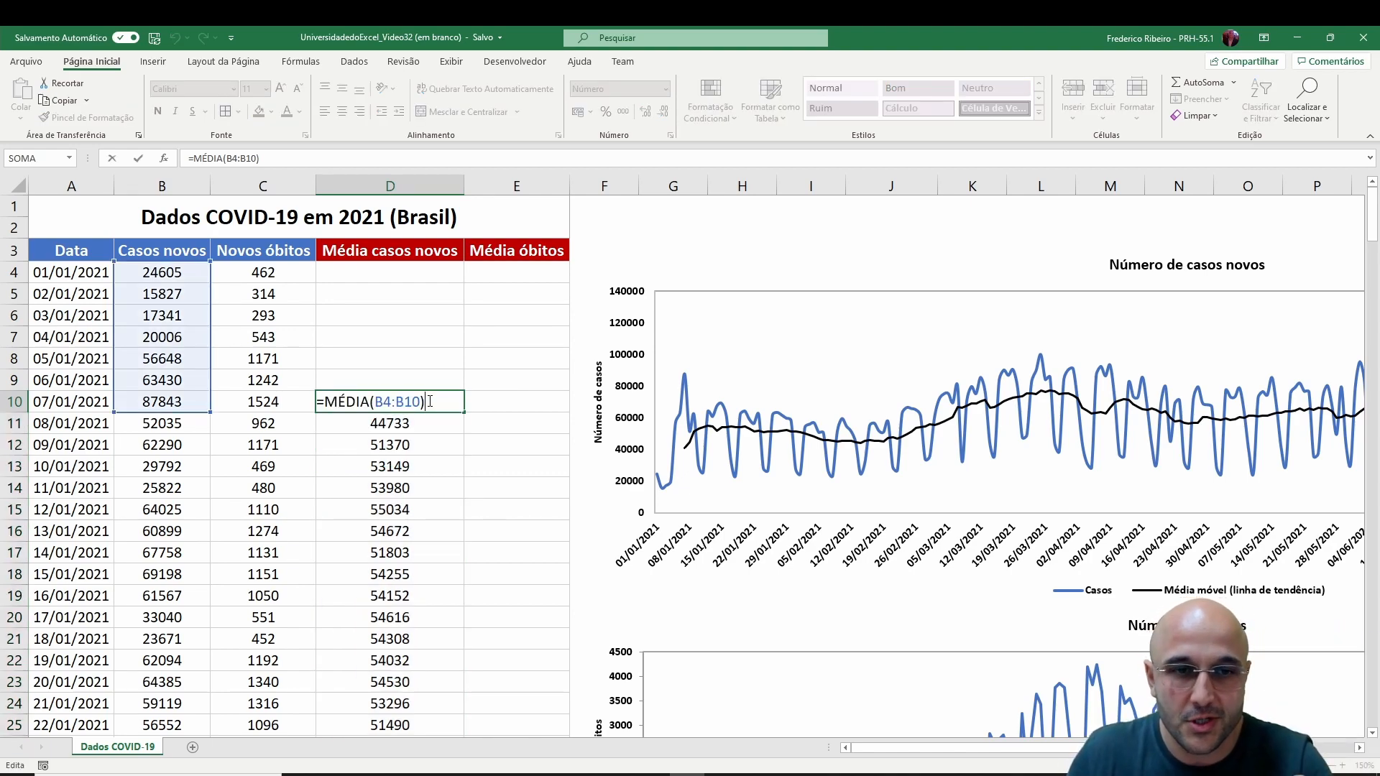
{"action": "key", "text": "Return"}
{"action": "double_click", "coordinate": [408, 424]}
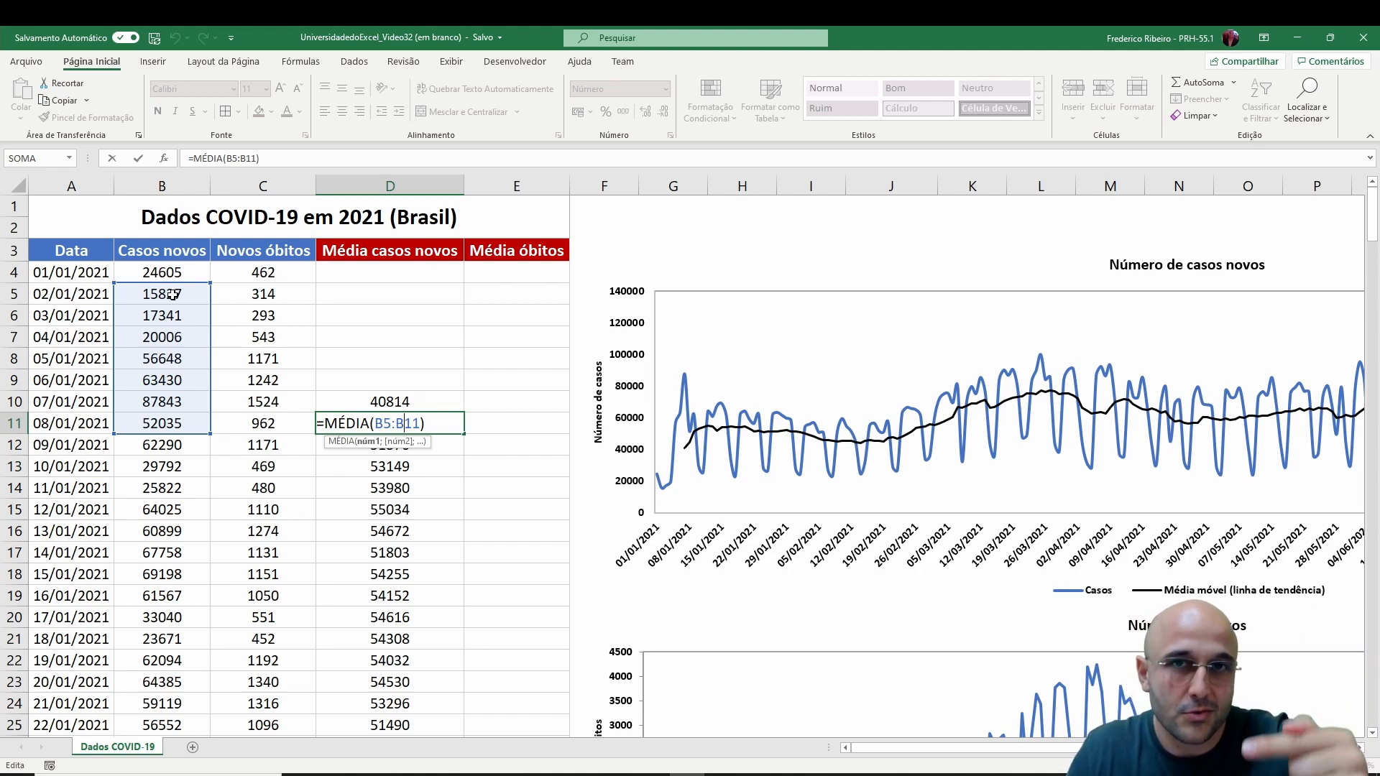
{"action": "key", "text": "Return"}
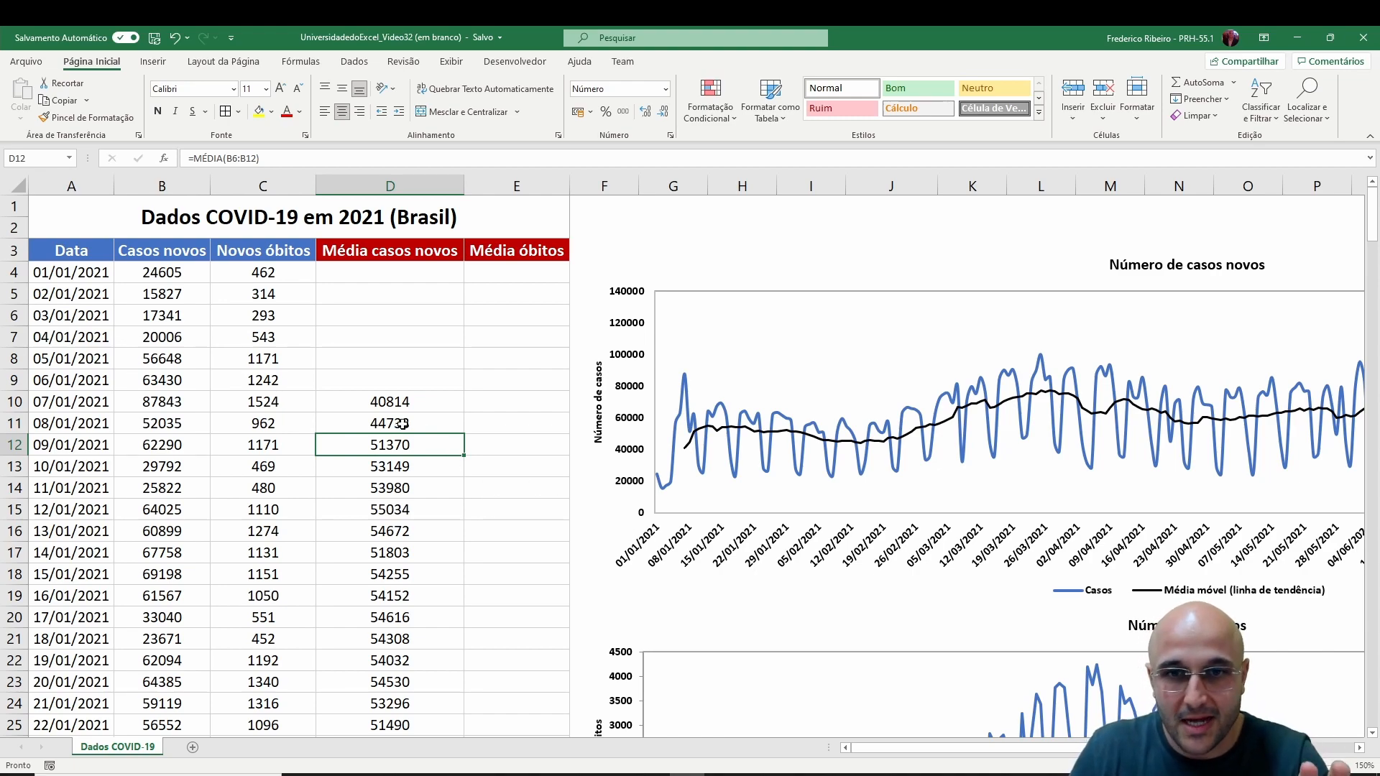
- Add a new data series named "Média móvel (calculada)" to the new cases chart
{"action": "mouse_move", "coordinate": [971, 405]}
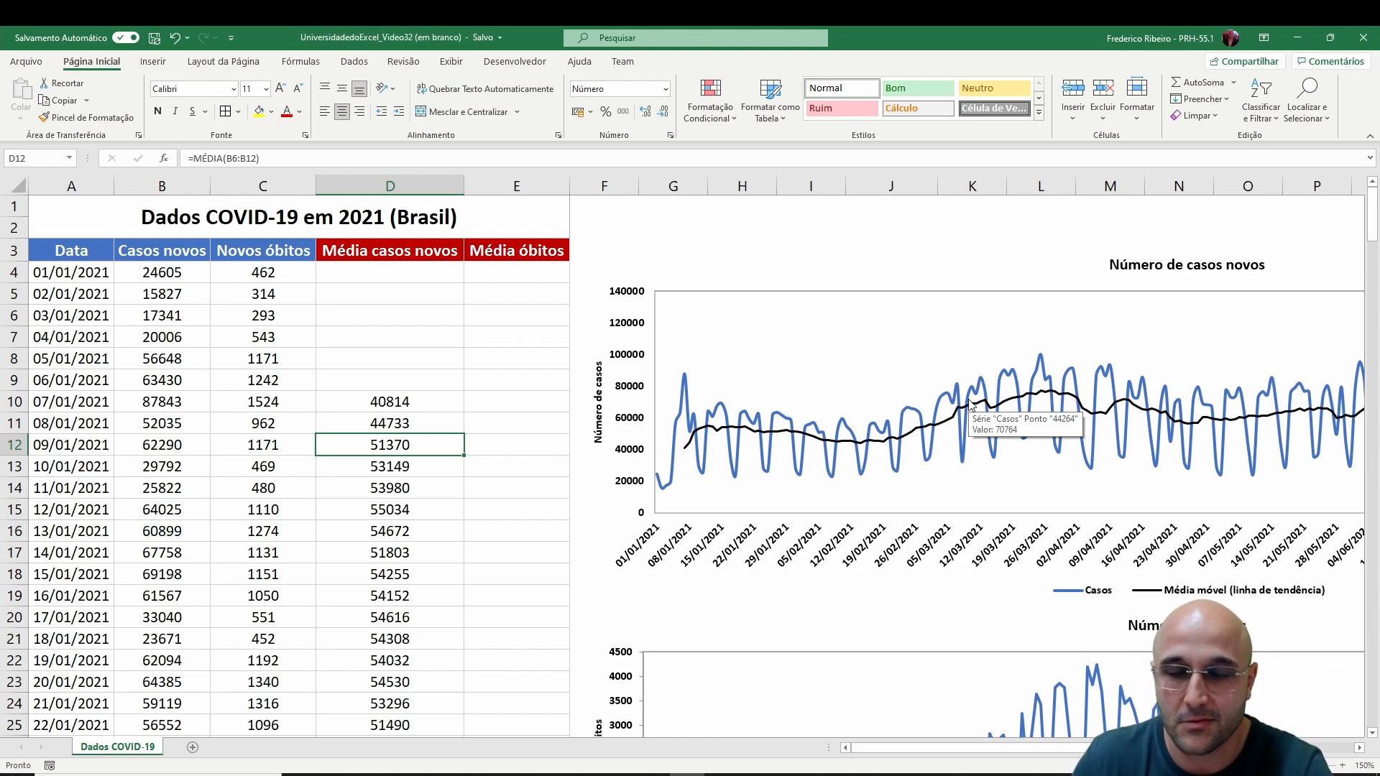
{"action": "right_click", "coordinate": [907, 440]}
{"action": "left_click", "coordinate": [935, 503]}
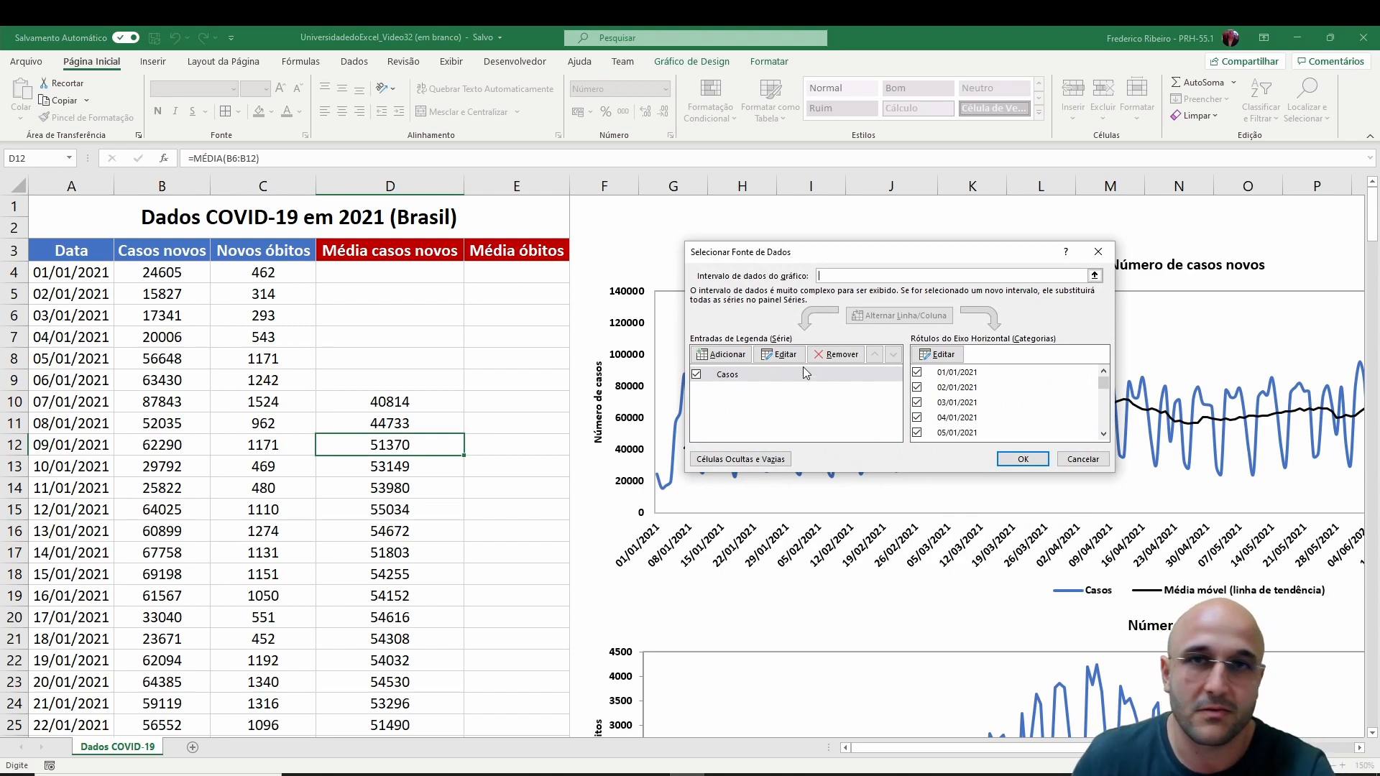
{"action": "left_click", "coordinate": [722, 355]}
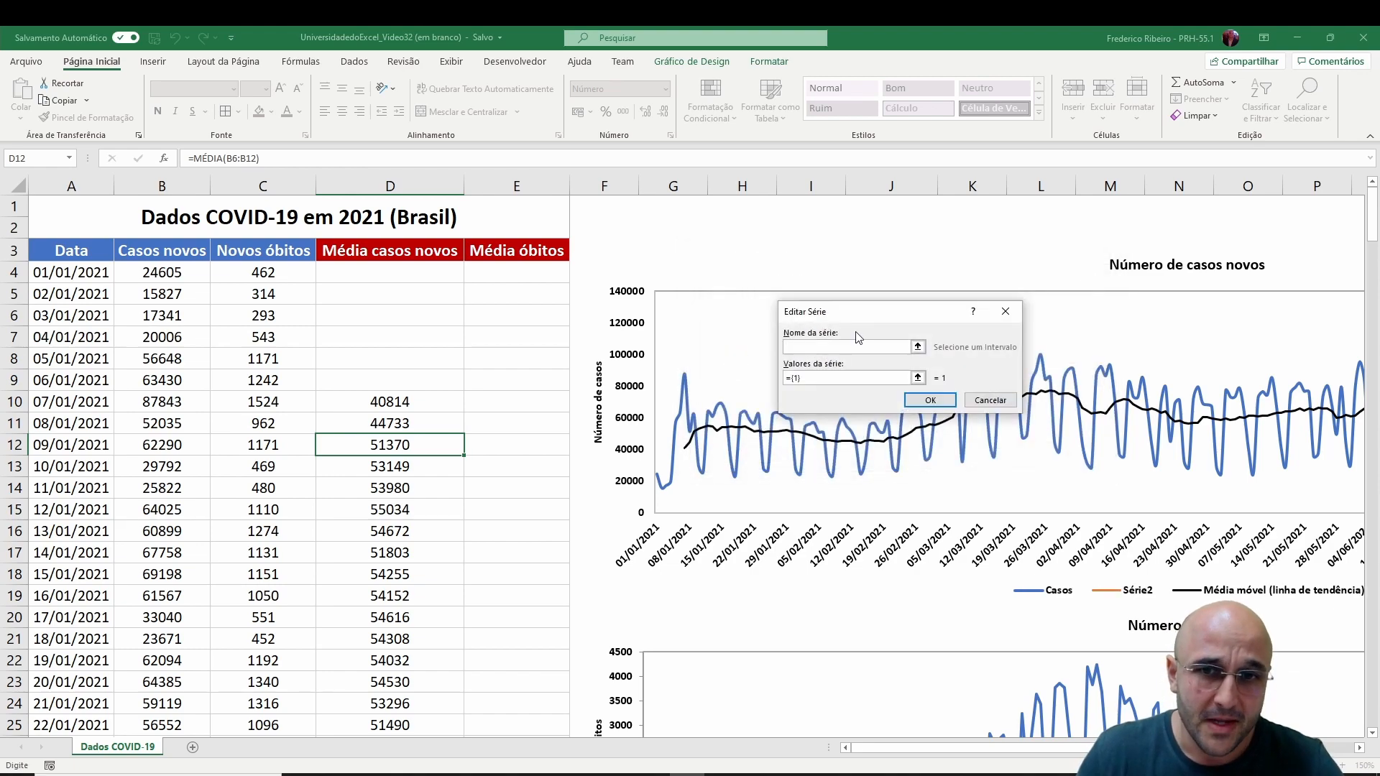
{"action": "type", "text": "Média móvel (calculada"}
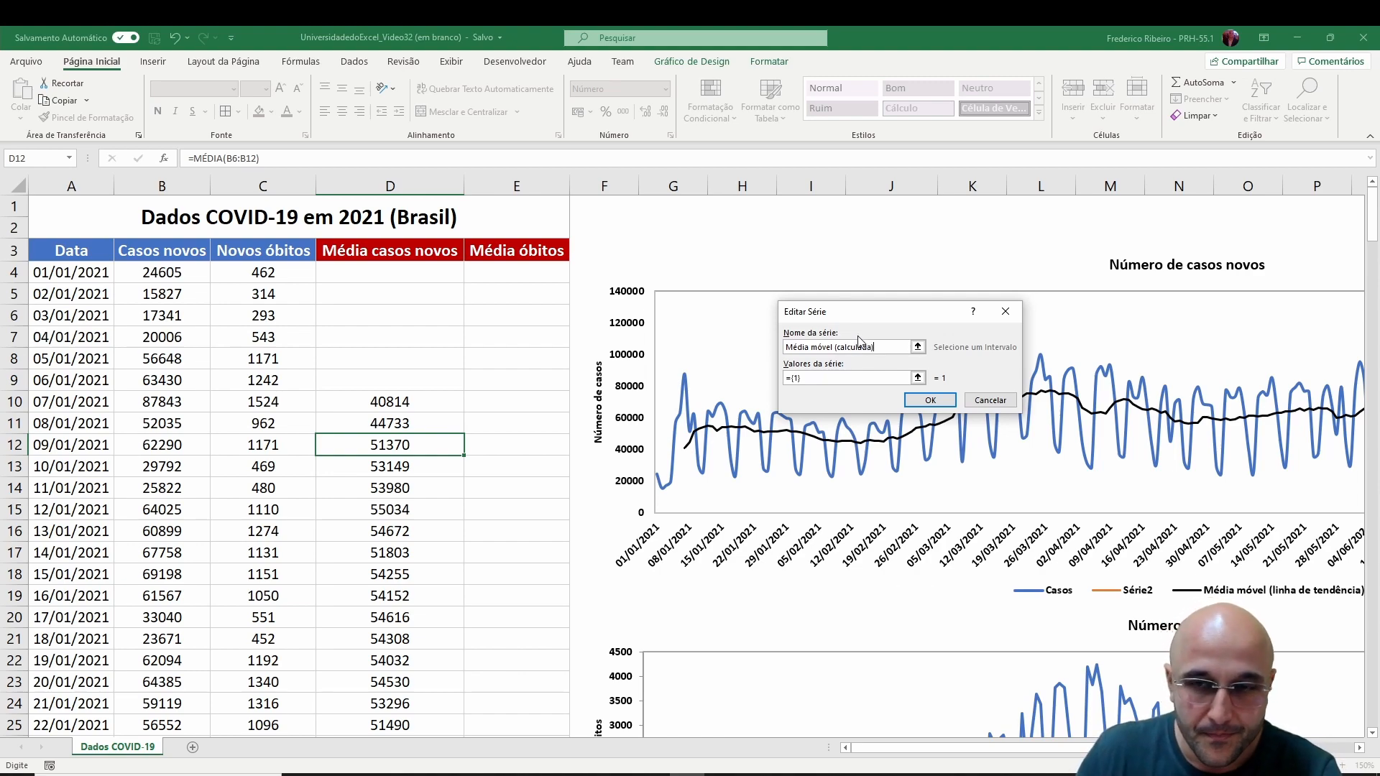
- Use D4:D246 of the Dados COVID-19 sheet as the new series' values and apply the data source changes
{"action": "left_click", "coordinate": [919, 377]}
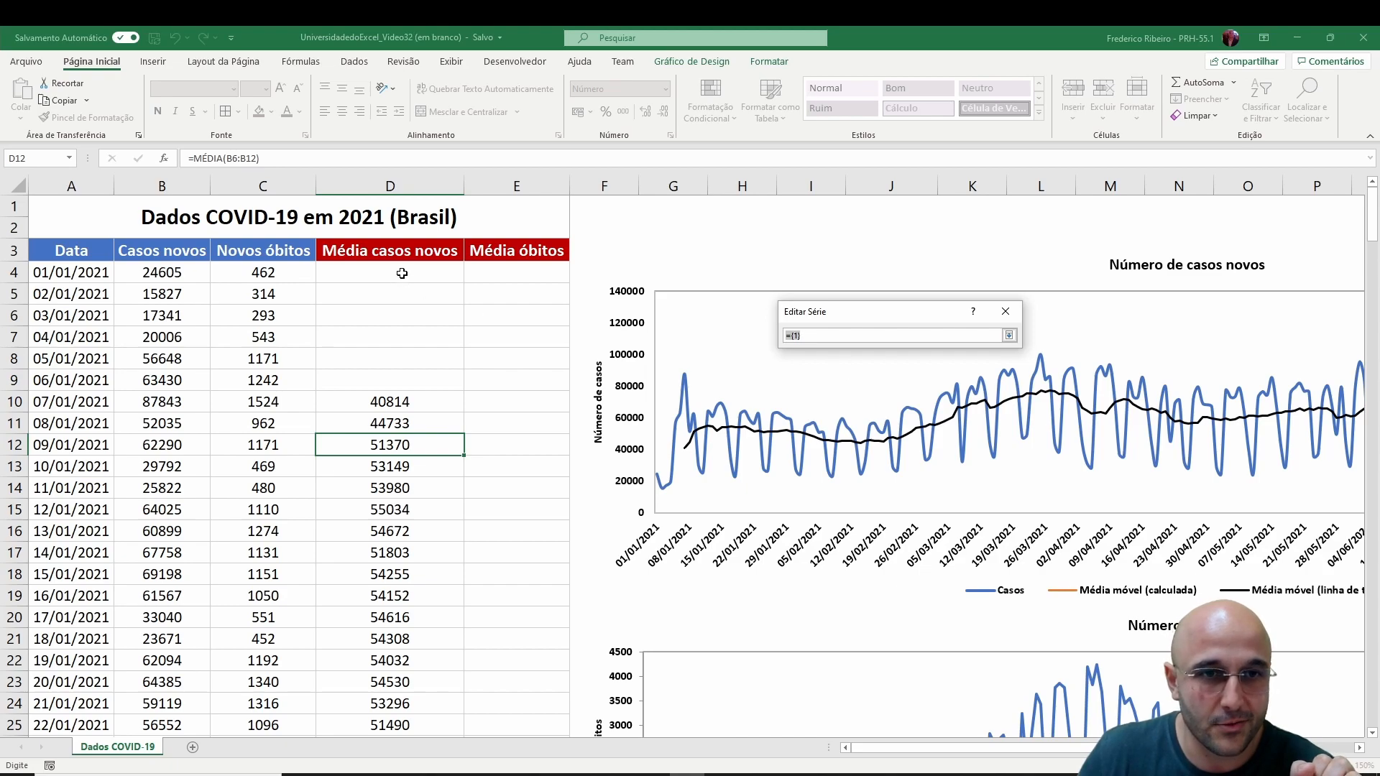
{"action": "left_click_drag", "start_coordinate": [401, 277], "coordinate": [401, 420]}
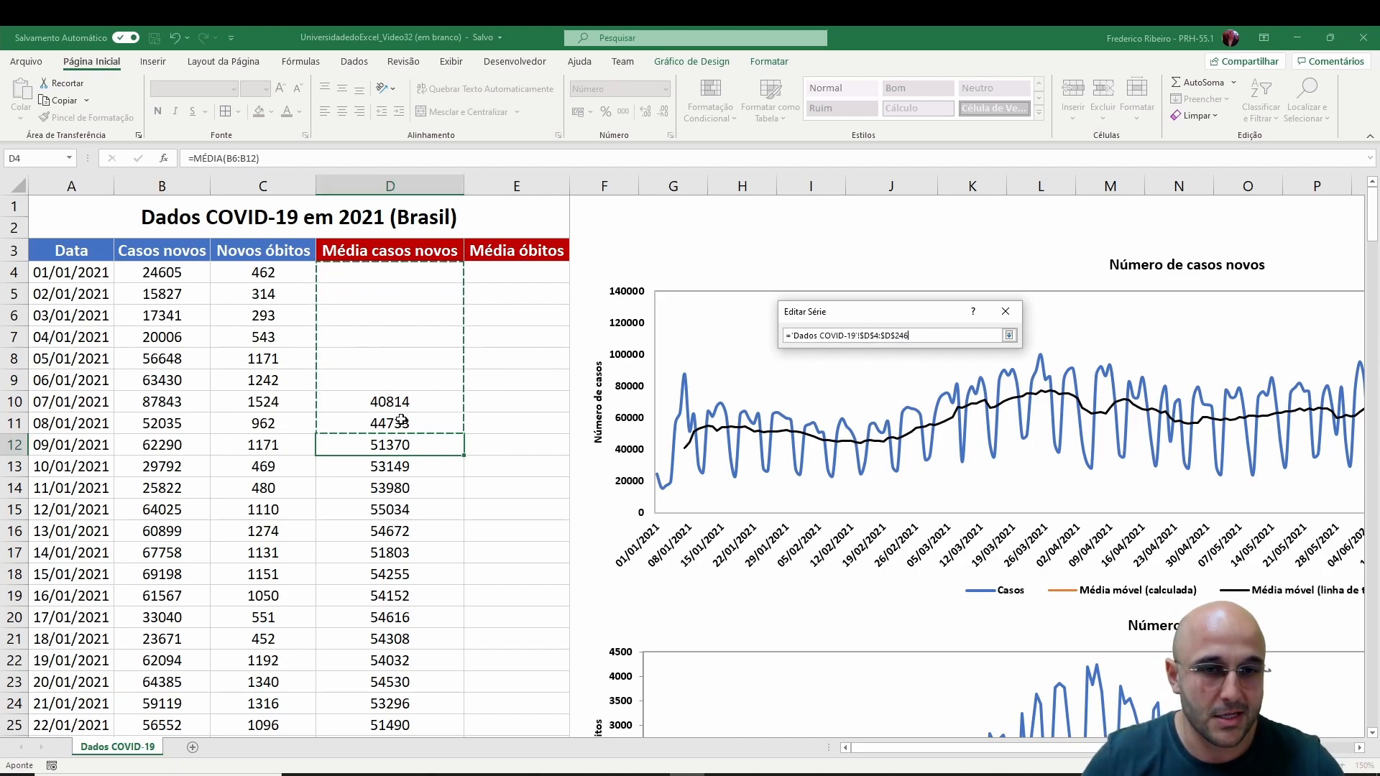
{"action": "key", "text": "ctrl+shift+Down"}
{"action": "key", "text": "Return"}
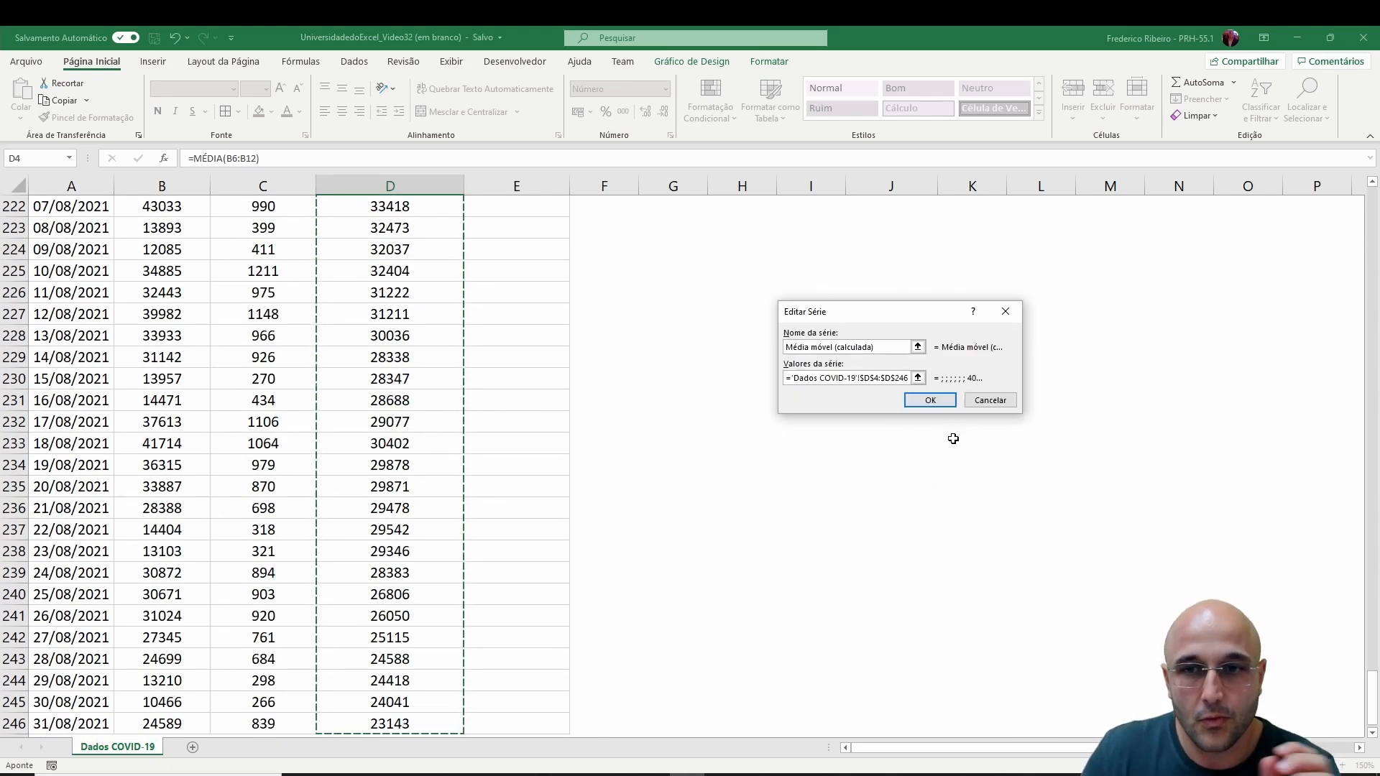
{"action": "left_click", "coordinate": [949, 401]}
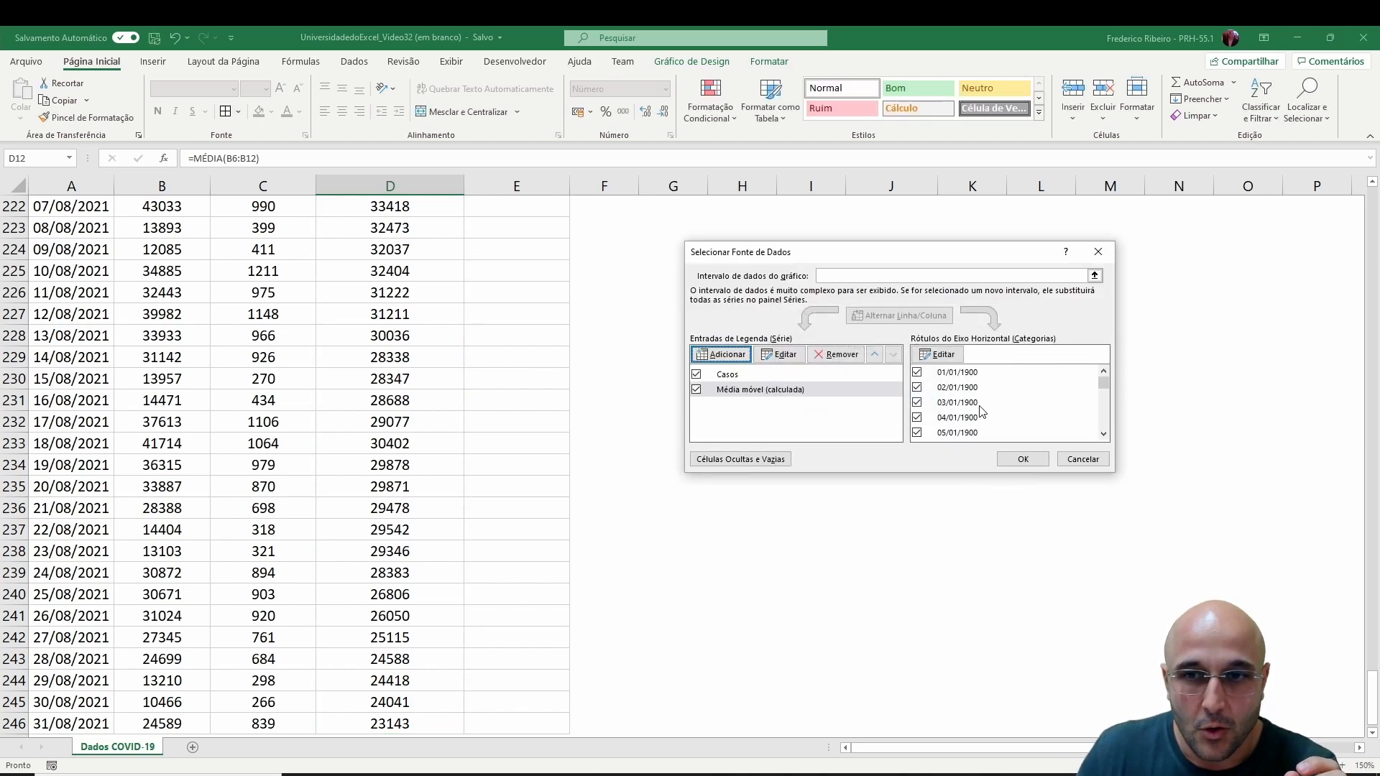
{"action": "left_click", "coordinate": [1010, 458]}
- Open the line formatting options of the "Média móvel (calculada)" series in the new cases chart
{"action": "scroll", "coordinate": [1121, 467], "scroll_direction": "up", "scroll_amount": 3}
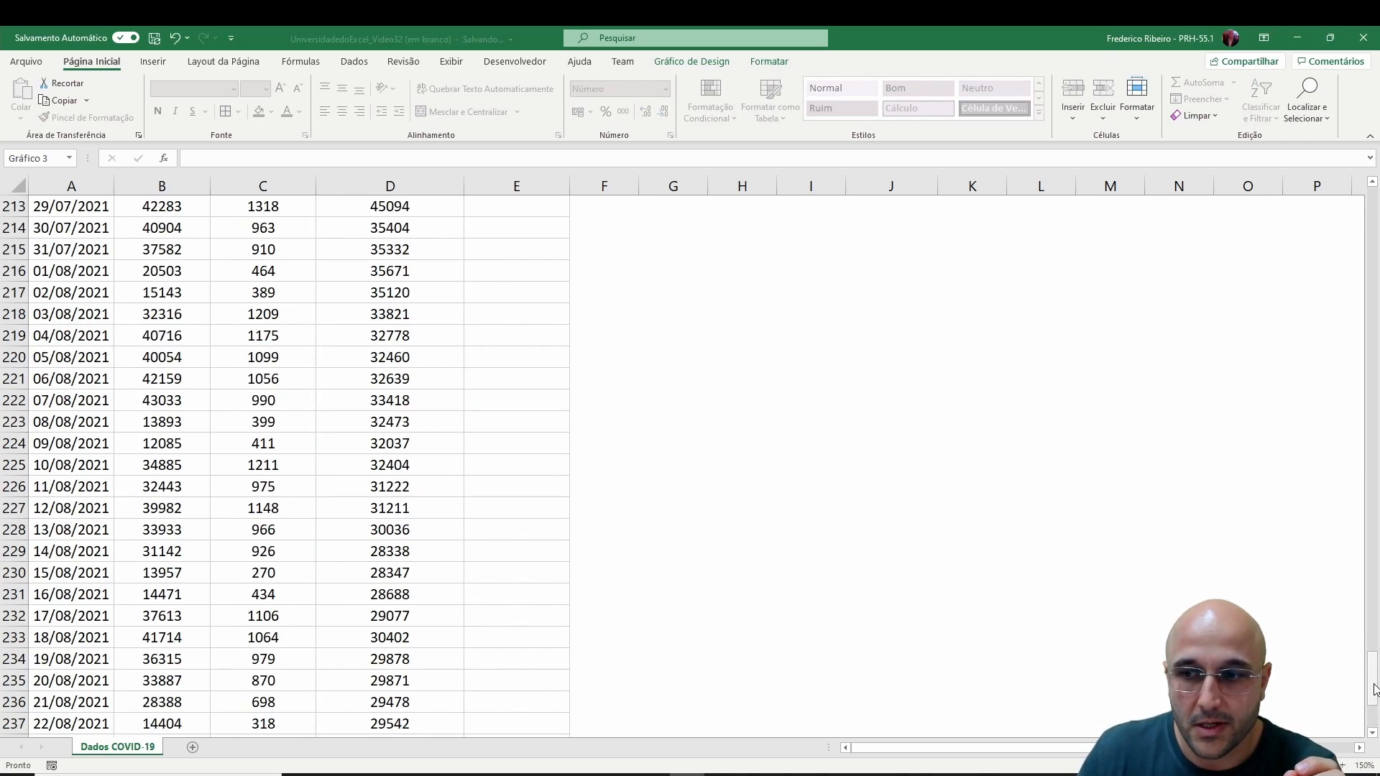
{"action": "left_click_drag", "start_coordinate": [1374, 675], "coordinate": [1374, 188]}
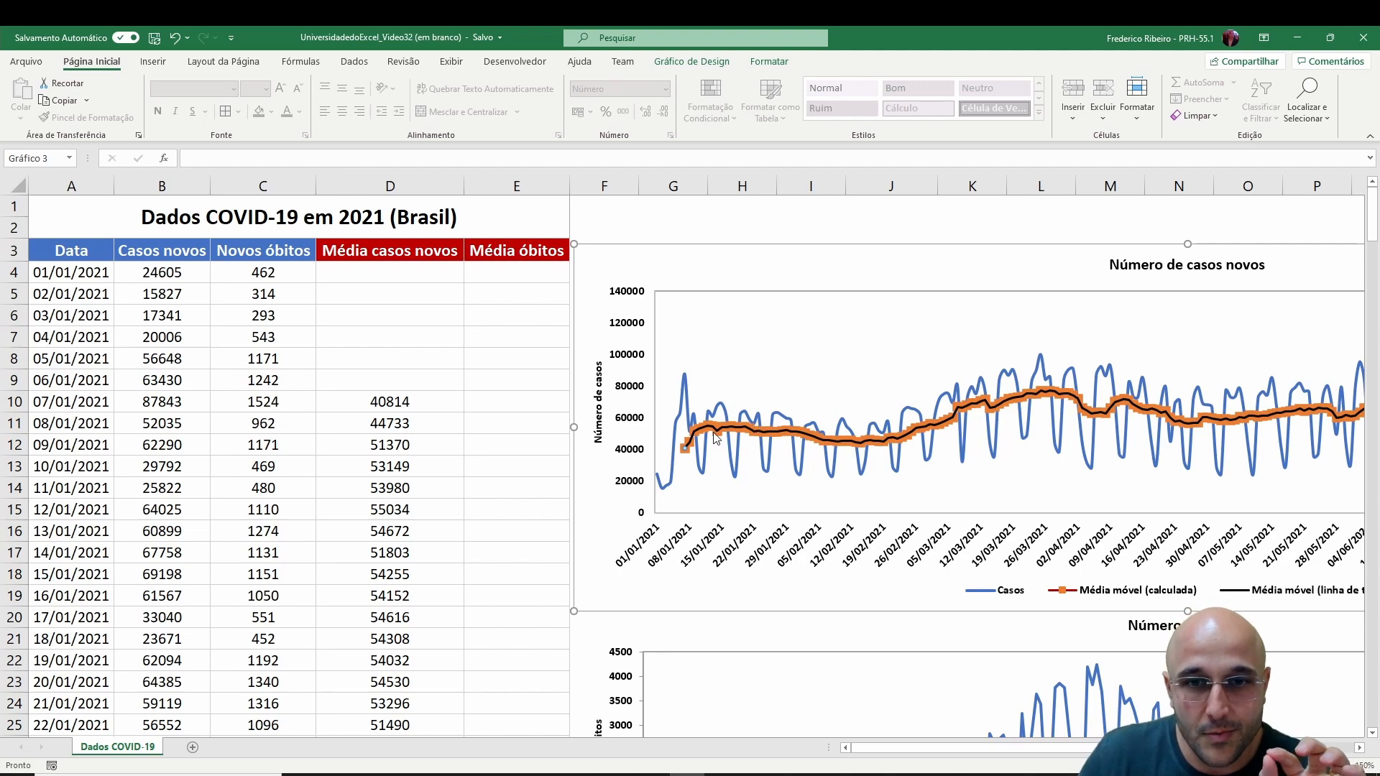
{"action": "mouse_move", "coordinate": [778, 430]}
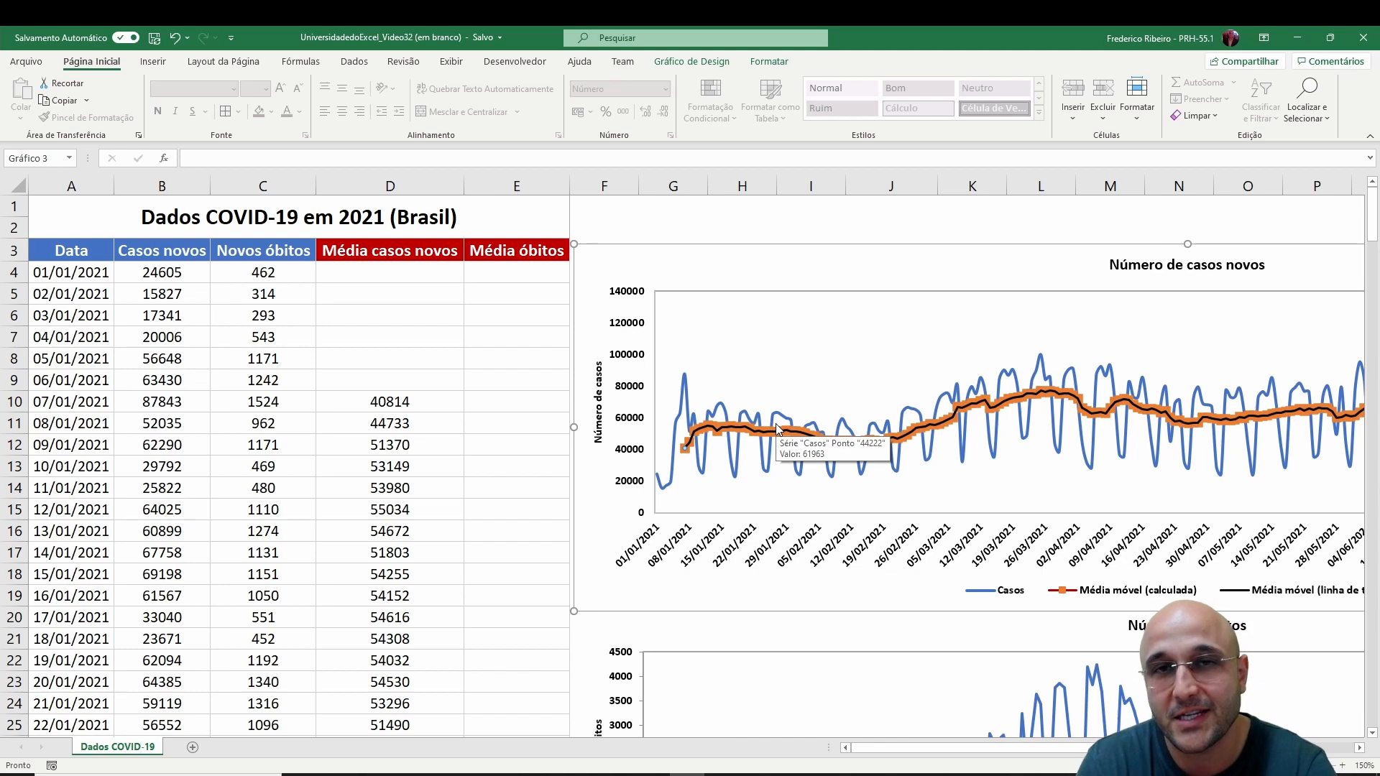
{"action": "right_click", "coordinate": [726, 426]}
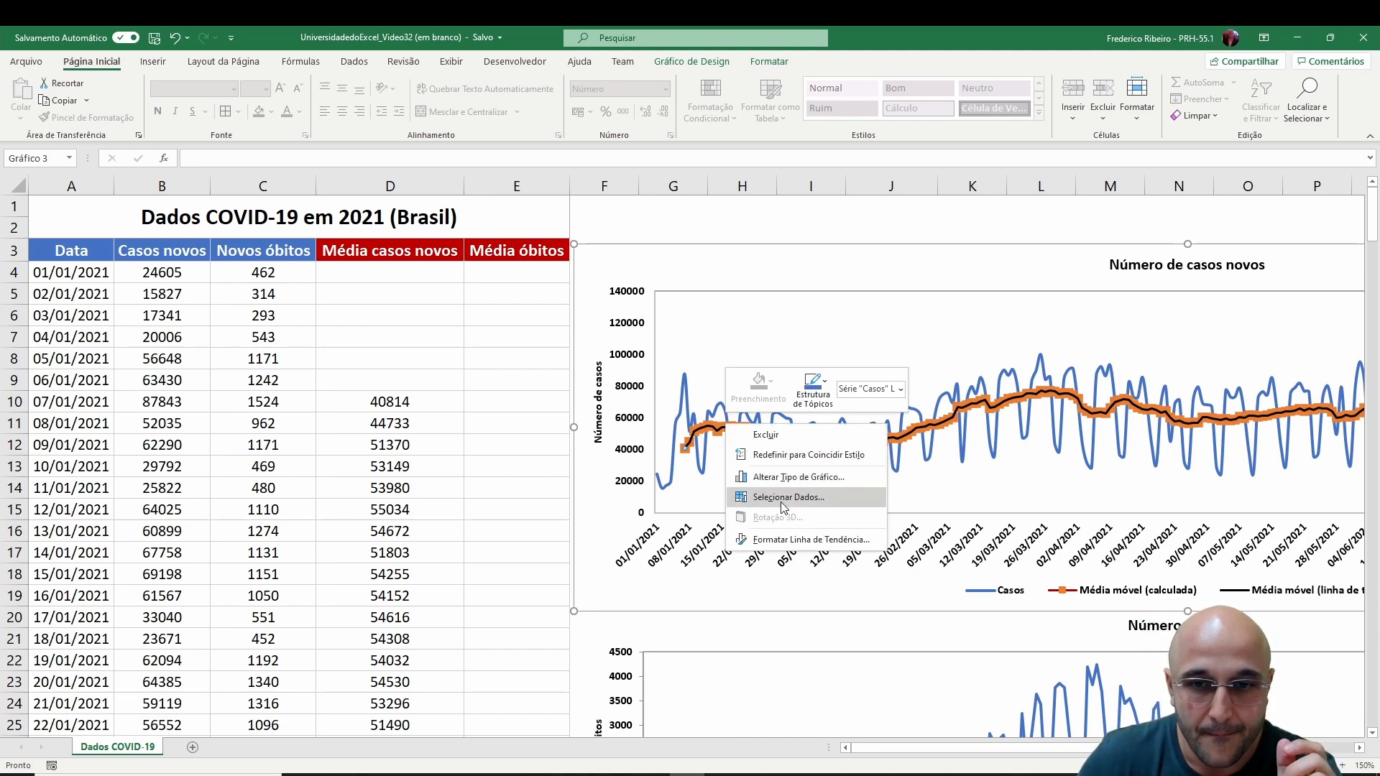
{"action": "left_click", "coordinate": [783, 539]}
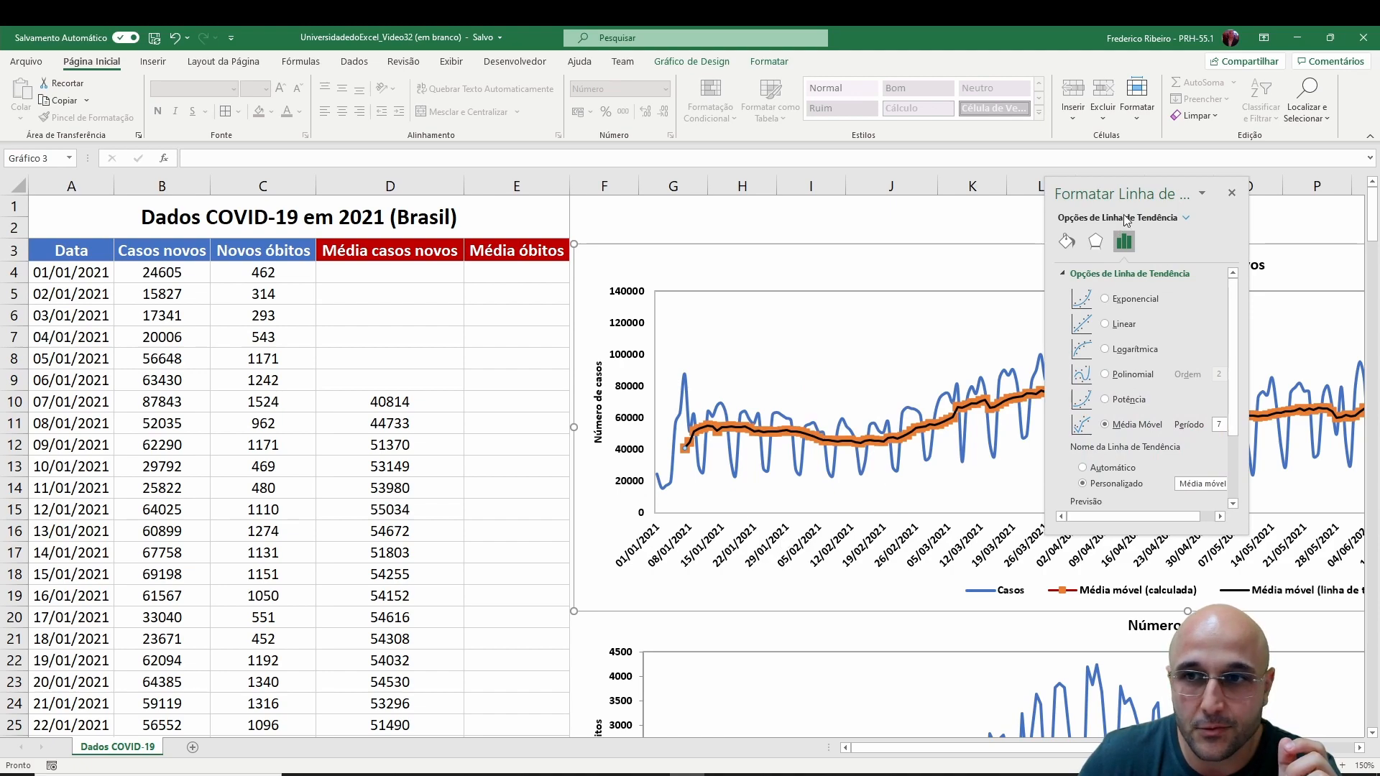
{"action": "left_click", "coordinate": [1187, 220]}
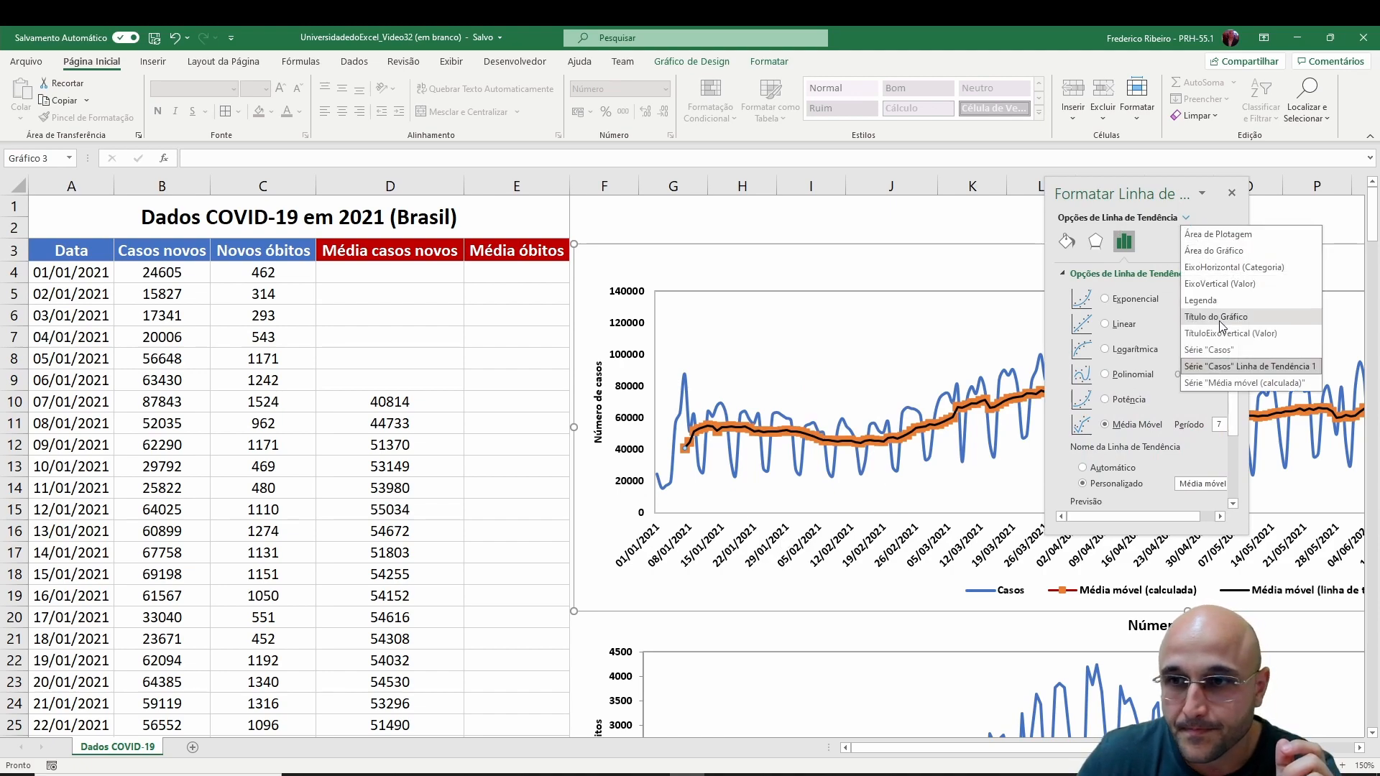
{"action": "left_click", "coordinate": [1160, 369]}
{"action": "left_click", "coordinate": [1067, 242]}
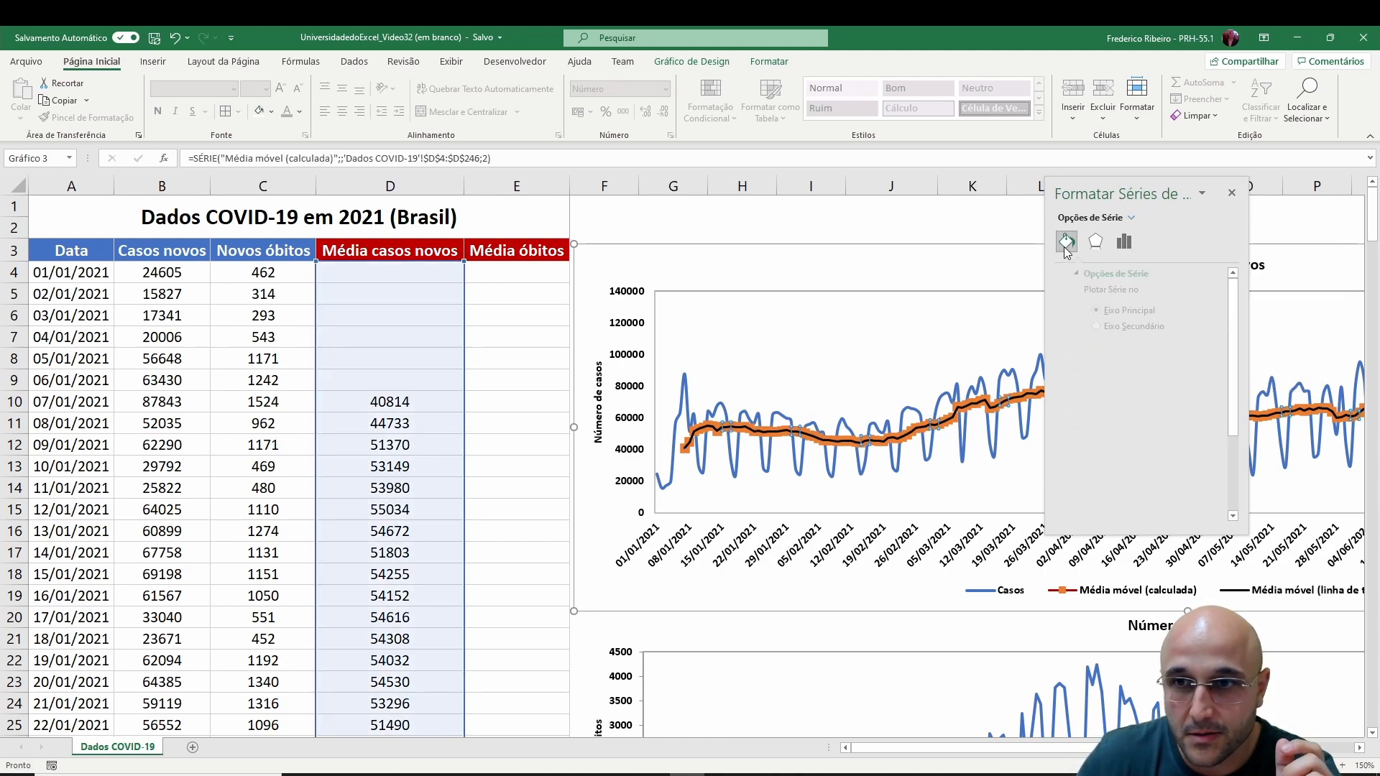
{"action": "left_click", "coordinate": [1210, 392]}
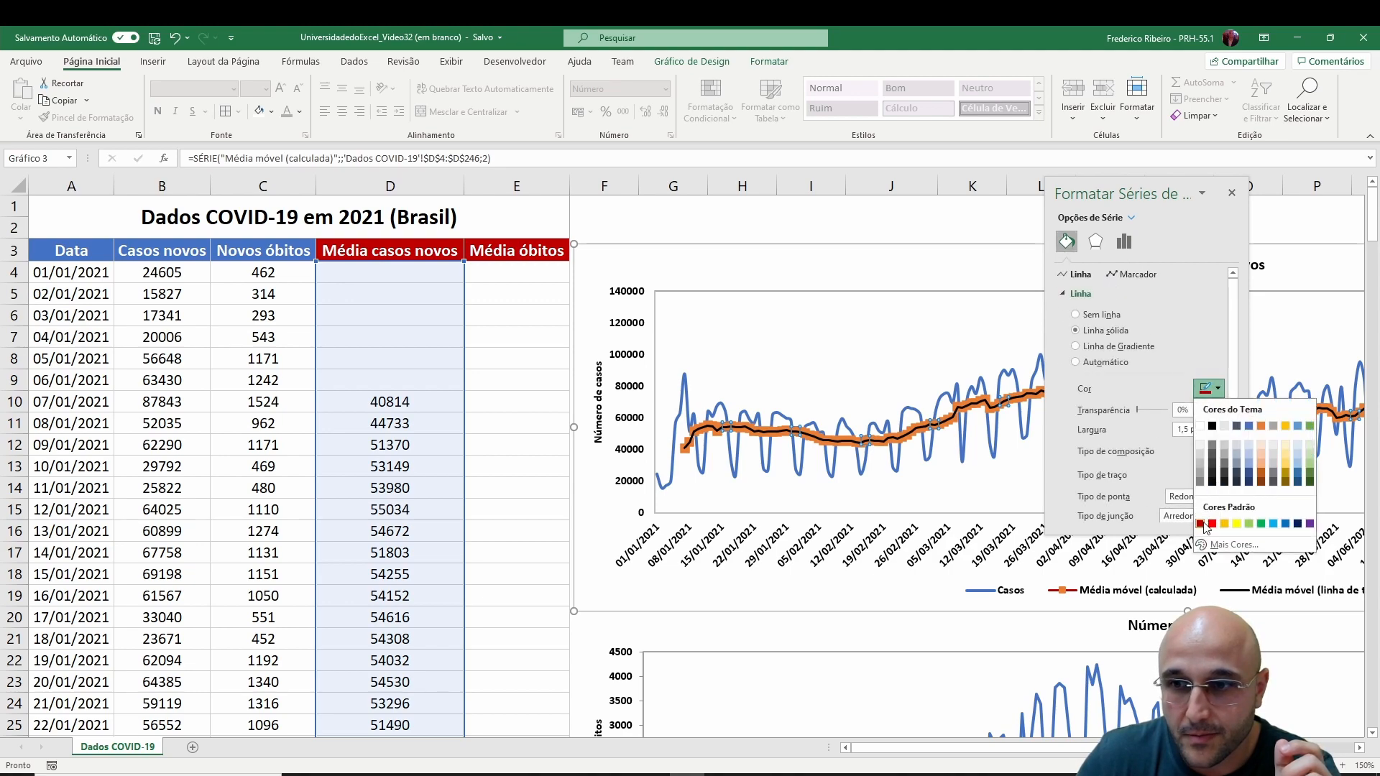
{"action": "left_click", "coordinate": [1202, 390]}
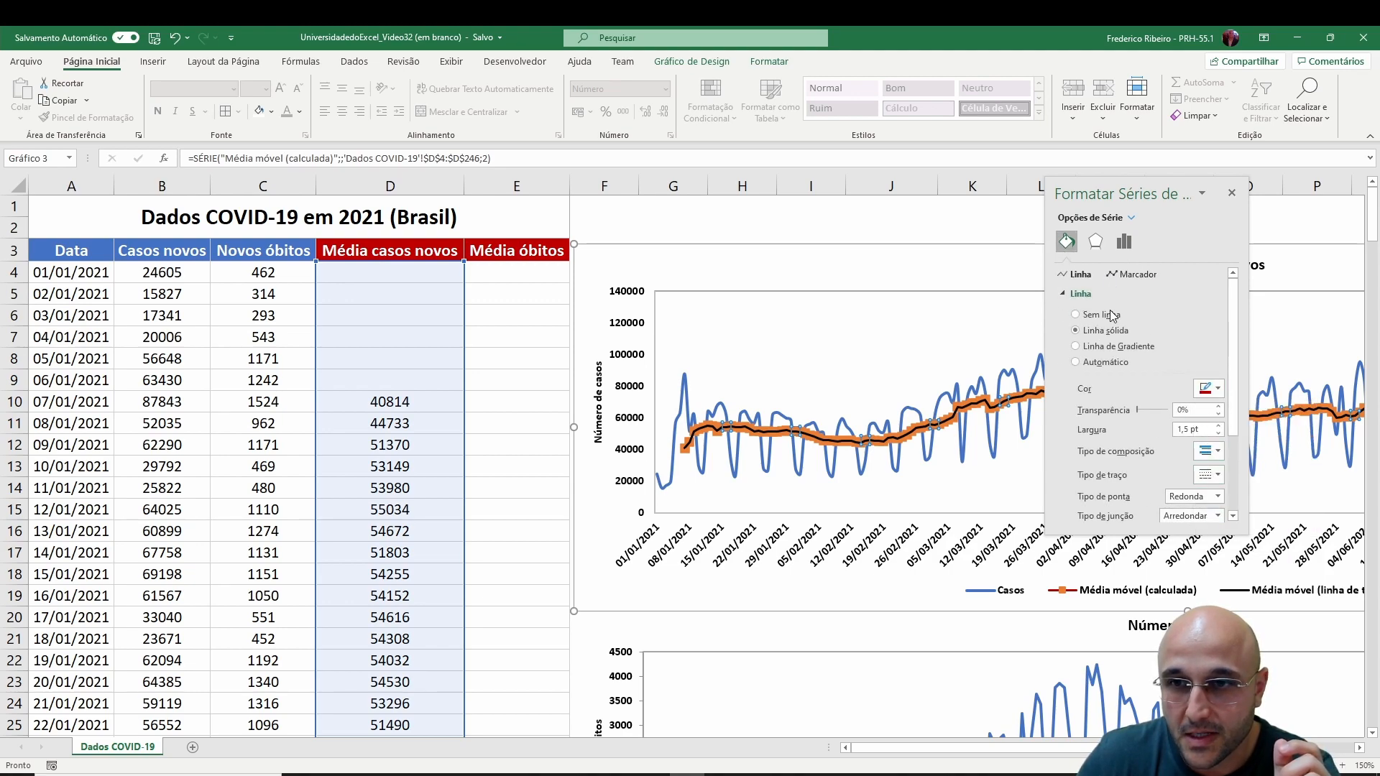
{"action": "scroll", "coordinate": [1105, 347], "scroll_direction": "down", "scroll_amount": 2}
{"action": "scroll", "coordinate": [1104, 342], "scroll_direction": "down", "scroll_amount": 1}
{"action": "scroll", "coordinate": [1102, 340], "scroll_direction": "up", "scroll_amount": 3}
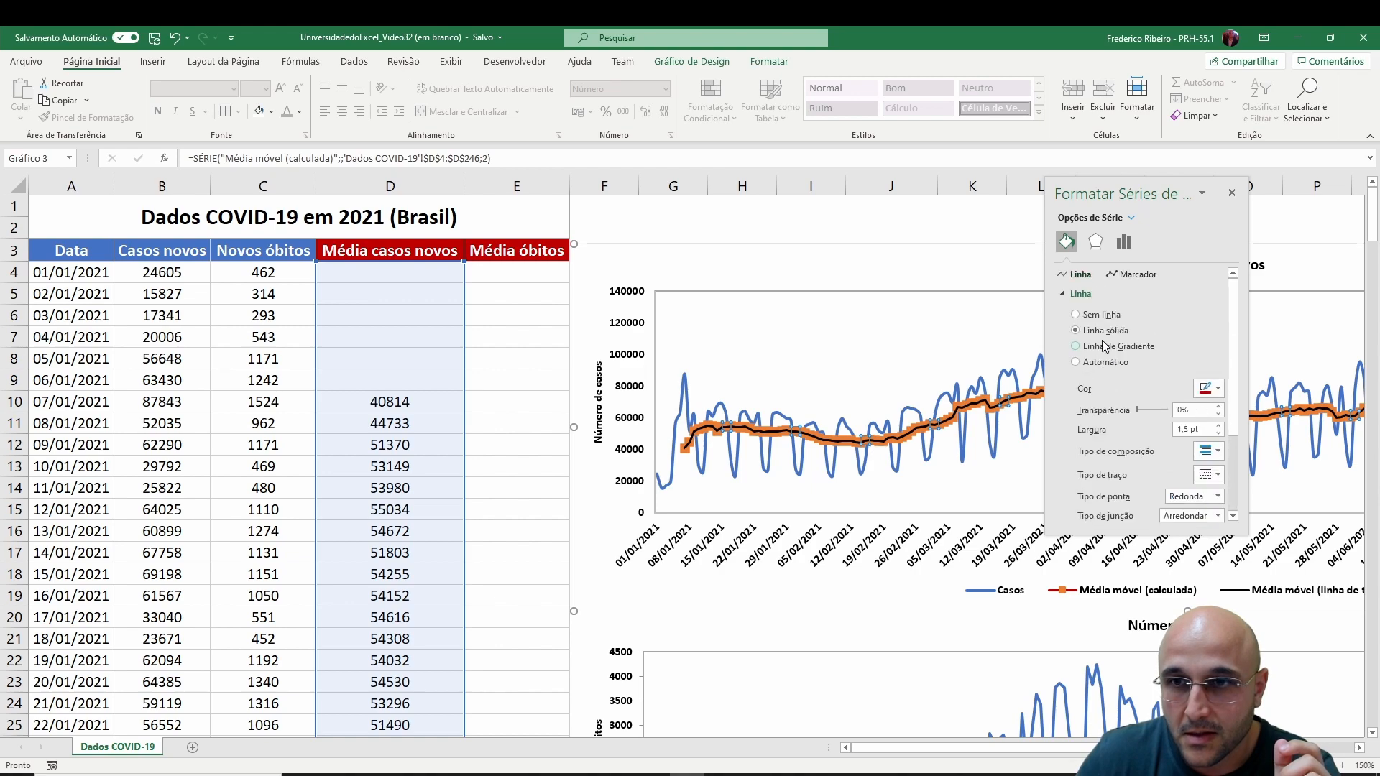
- Give the markers of the "Média móvel (calculada)" series a solid red fill
{"action": "left_click", "coordinate": [1129, 276]}
{"action": "left_click", "coordinate": [1126, 294]}
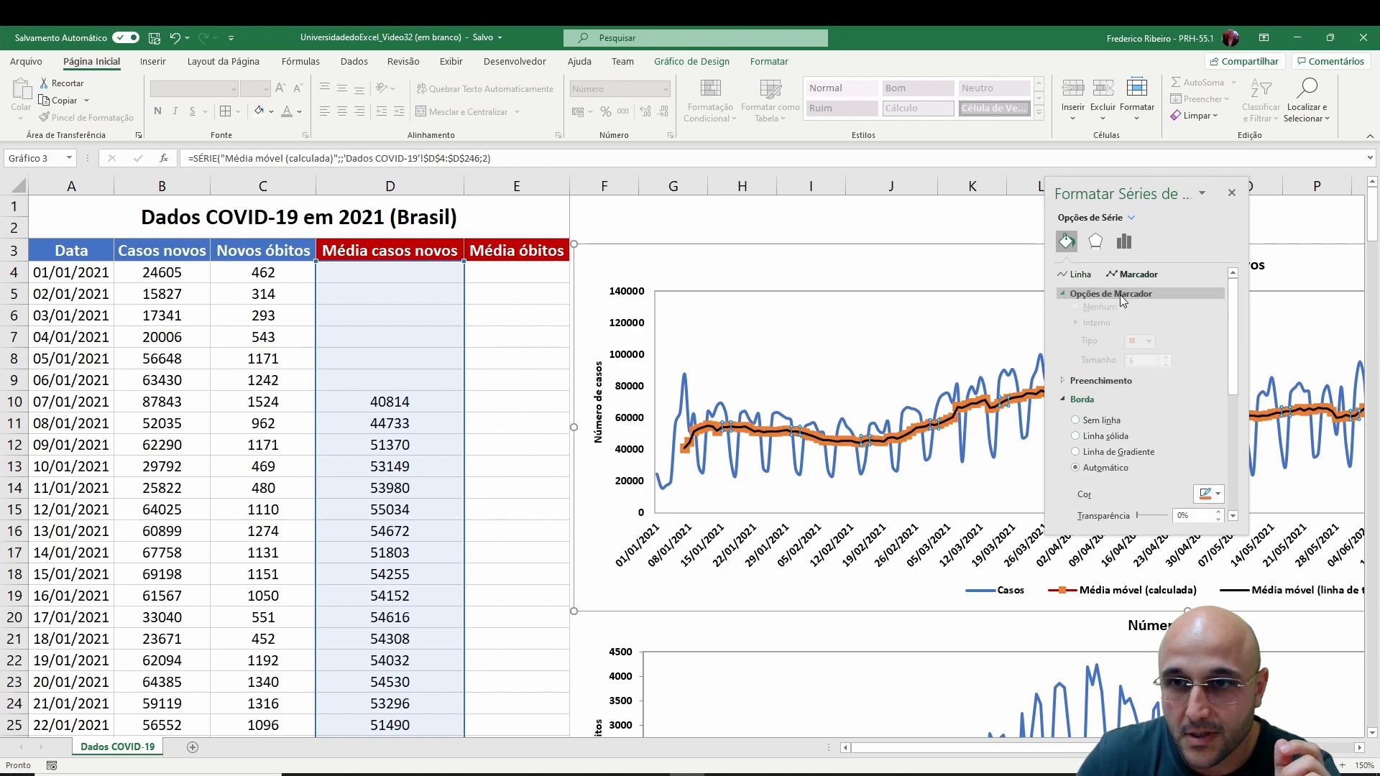
{"action": "left_click", "coordinate": [1094, 412]}
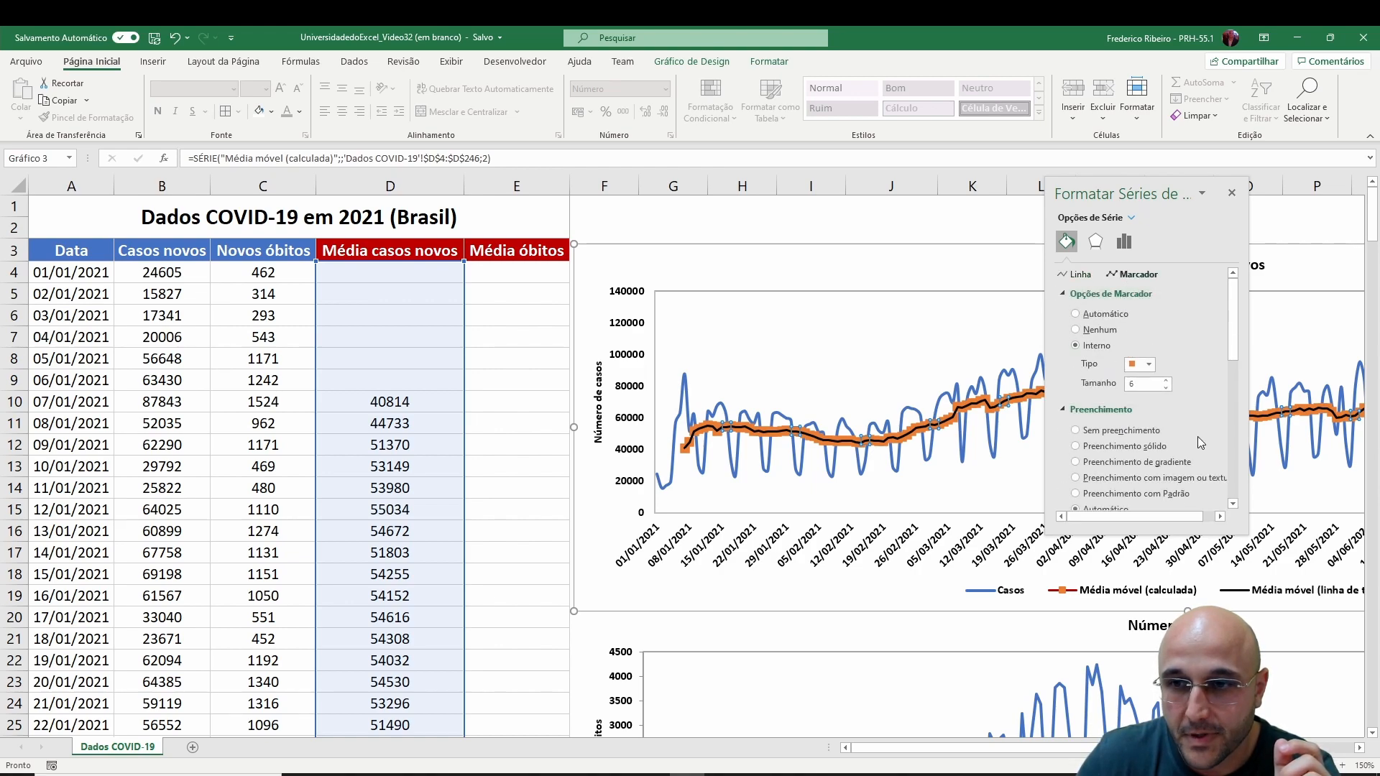
{"action": "scroll", "coordinate": [1171, 410], "scroll_direction": "down", "scroll_amount": 2}
{"action": "left_click", "coordinate": [1219, 467]}
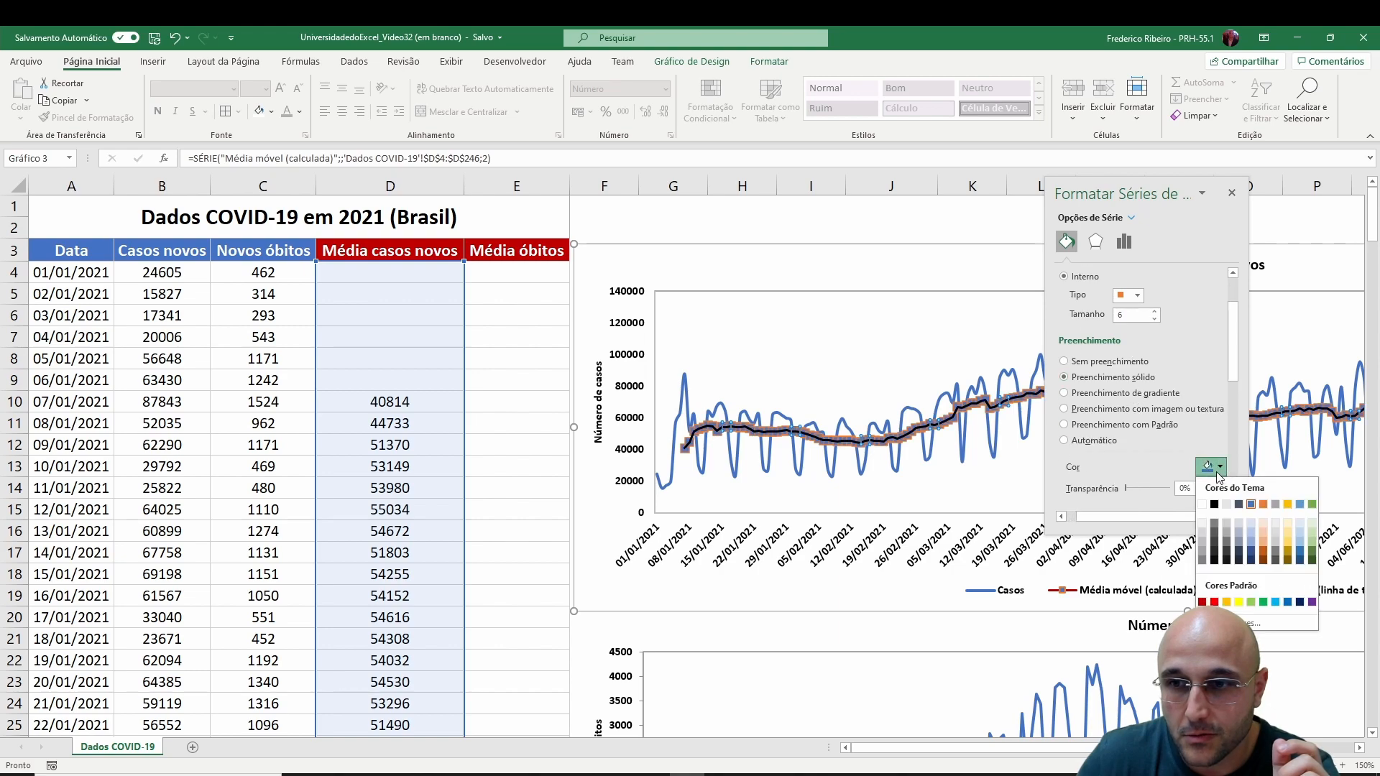
{"action": "left_click", "coordinate": [1214, 603]}
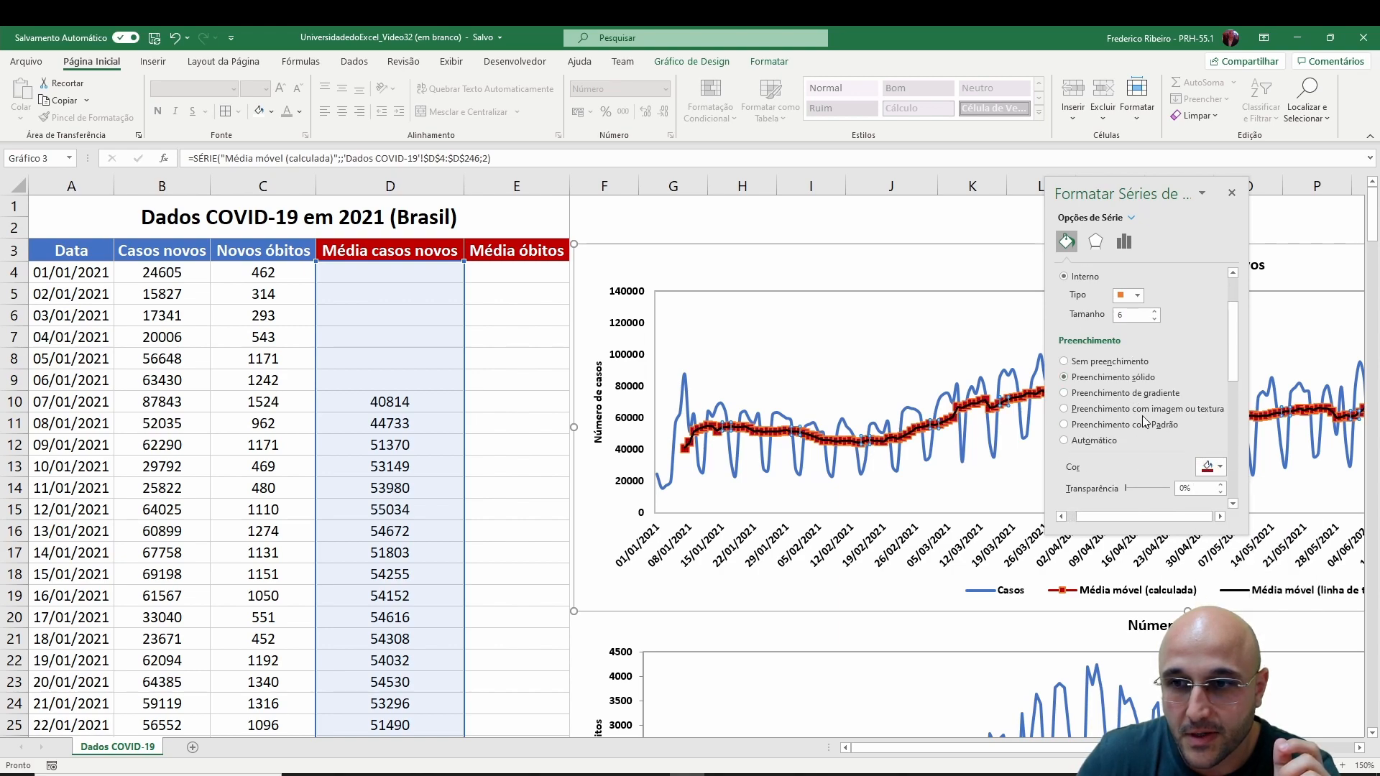
- Apply a solid line border to the calculated series' markers and close the series formatting
{"action": "scroll", "coordinate": [1145, 423], "scroll_direction": "down", "scroll_amount": 2}
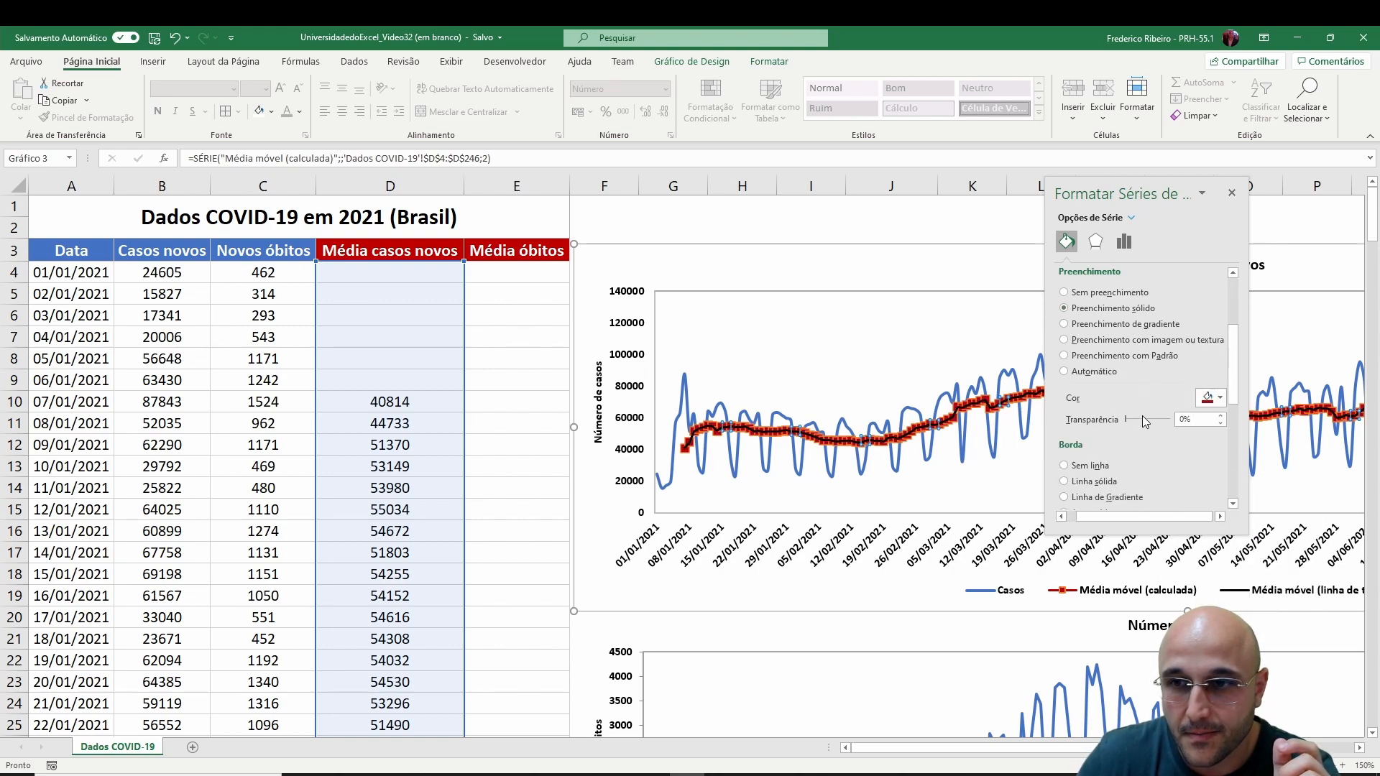
{"action": "left_click", "coordinate": [1083, 483]}
{"action": "scroll", "coordinate": [1154, 469], "scroll_direction": "down", "scroll_amount": 3}
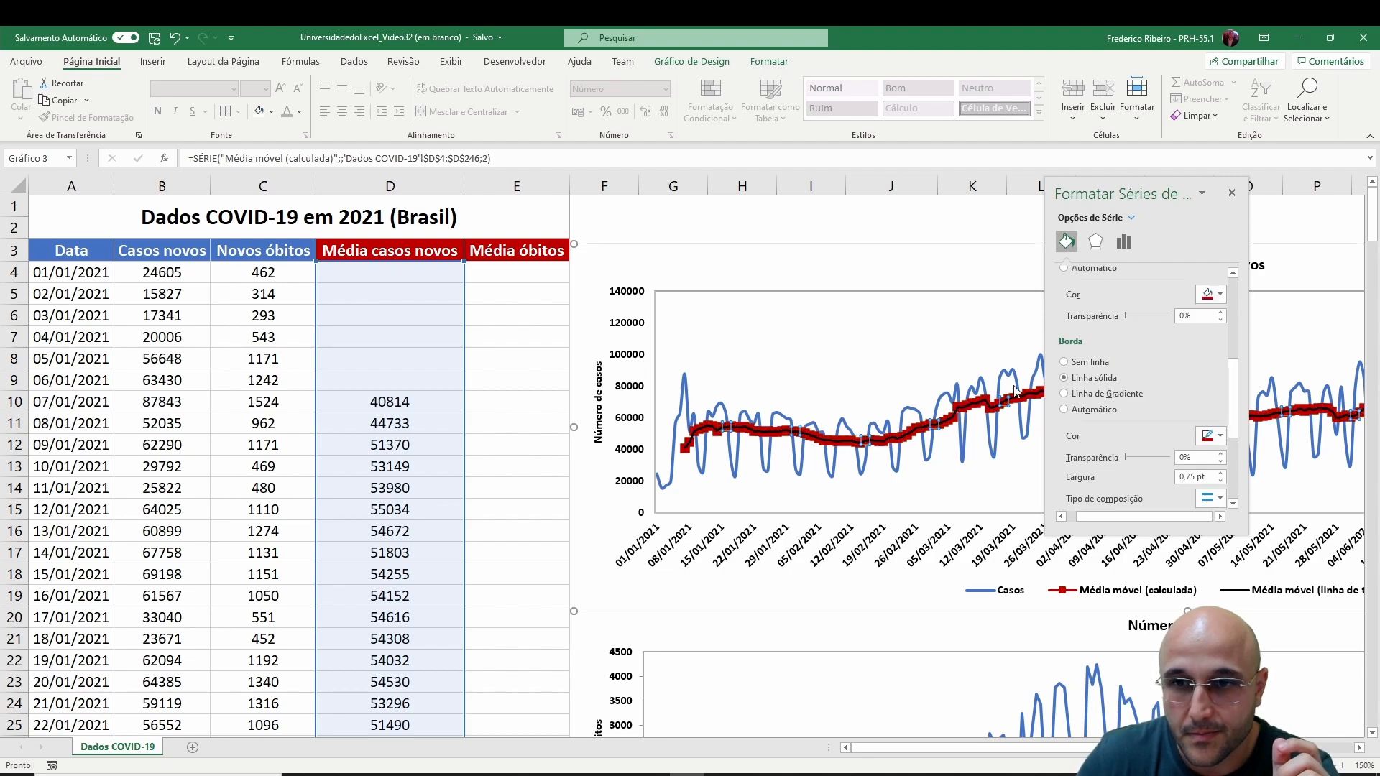
{"action": "left_click", "coordinate": [873, 324]}
{"action": "left_click", "coordinate": [1231, 193]}
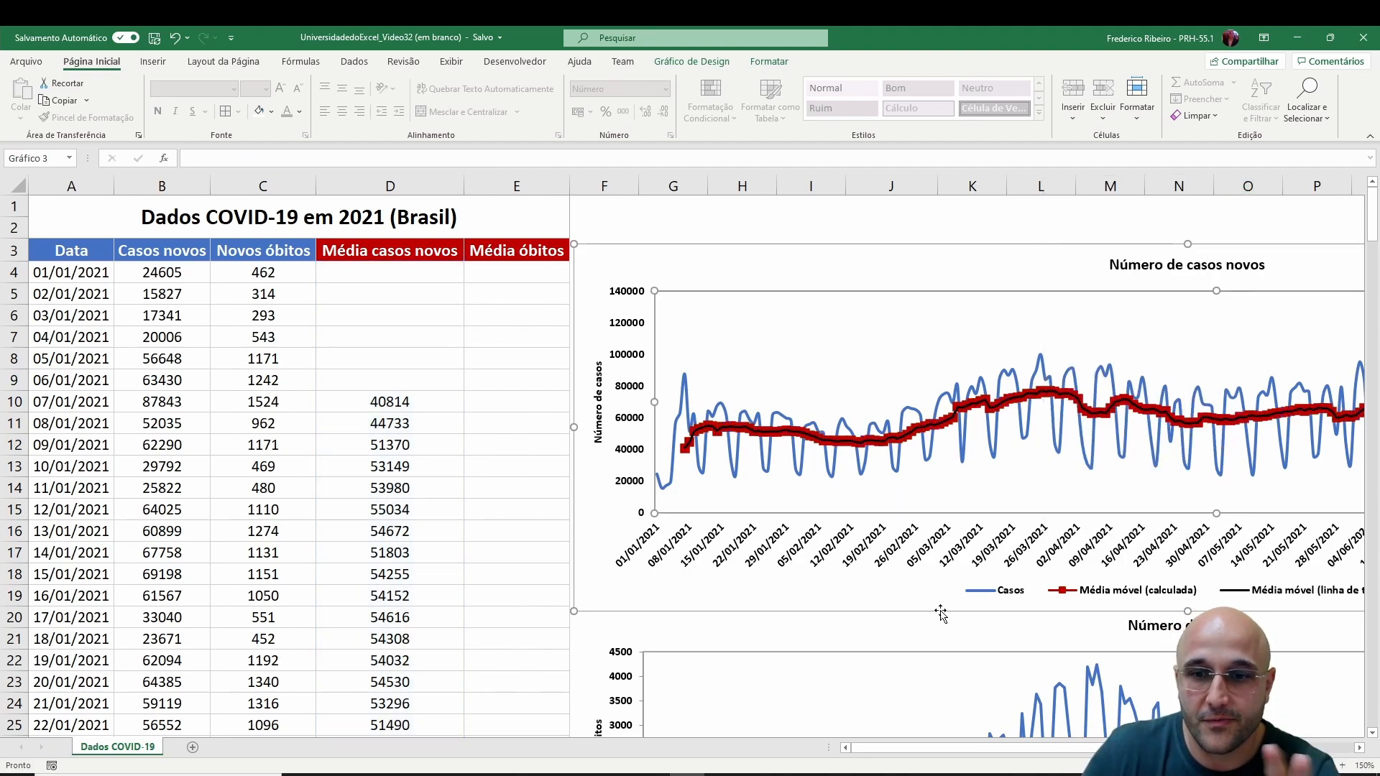
- Compare the calculated moving average with the trendline across the whole new cases chart, and view the deaths data and chart
{"action": "left_click_drag", "start_coordinate": [987, 749], "coordinate": [1076, 748]}
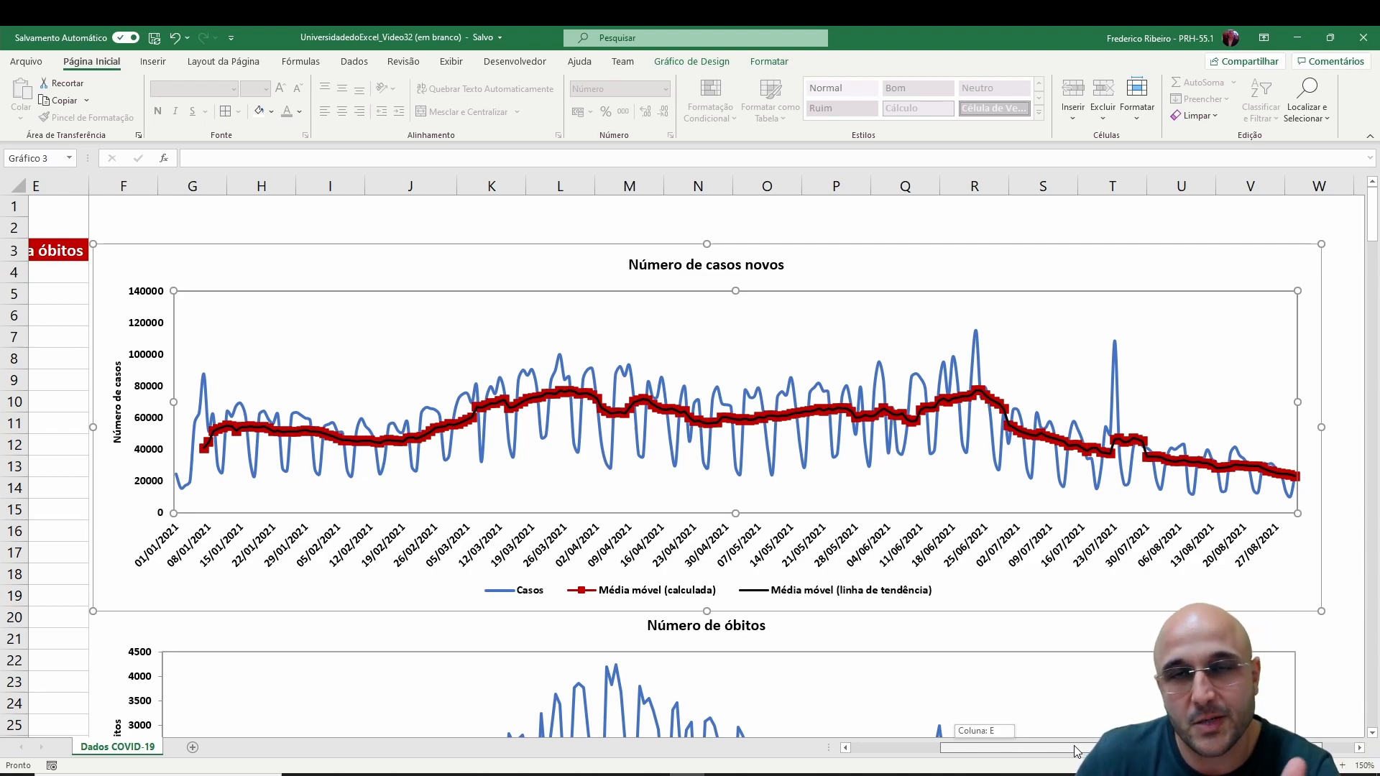
{"action": "left_click_drag", "start_coordinate": [1076, 751], "coordinate": [948, 738]}
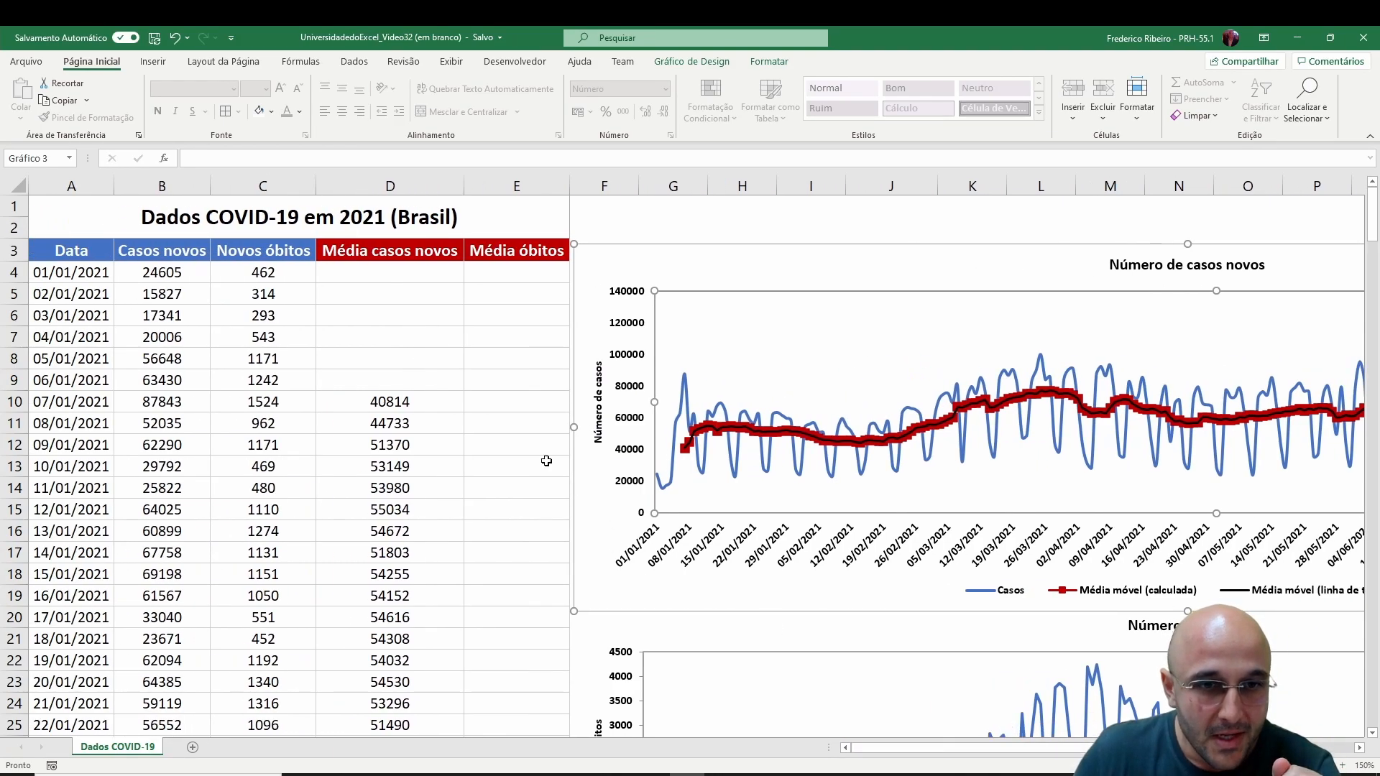
{"action": "scroll", "coordinate": [542, 459], "scroll_direction": "down", "scroll_amount": 3}
{"action": "scroll", "coordinate": [542, 459], "scroll_direction": "up", "scroll_amount": 3}
{"action": "scroll", "coordinate": [541, 456], "scroll_direction": "down", "scroll_amount": 2}
{"action": "scroll", "coordinate": [540, 456], "scroll_direction": "down", "scroll_amount": 1}
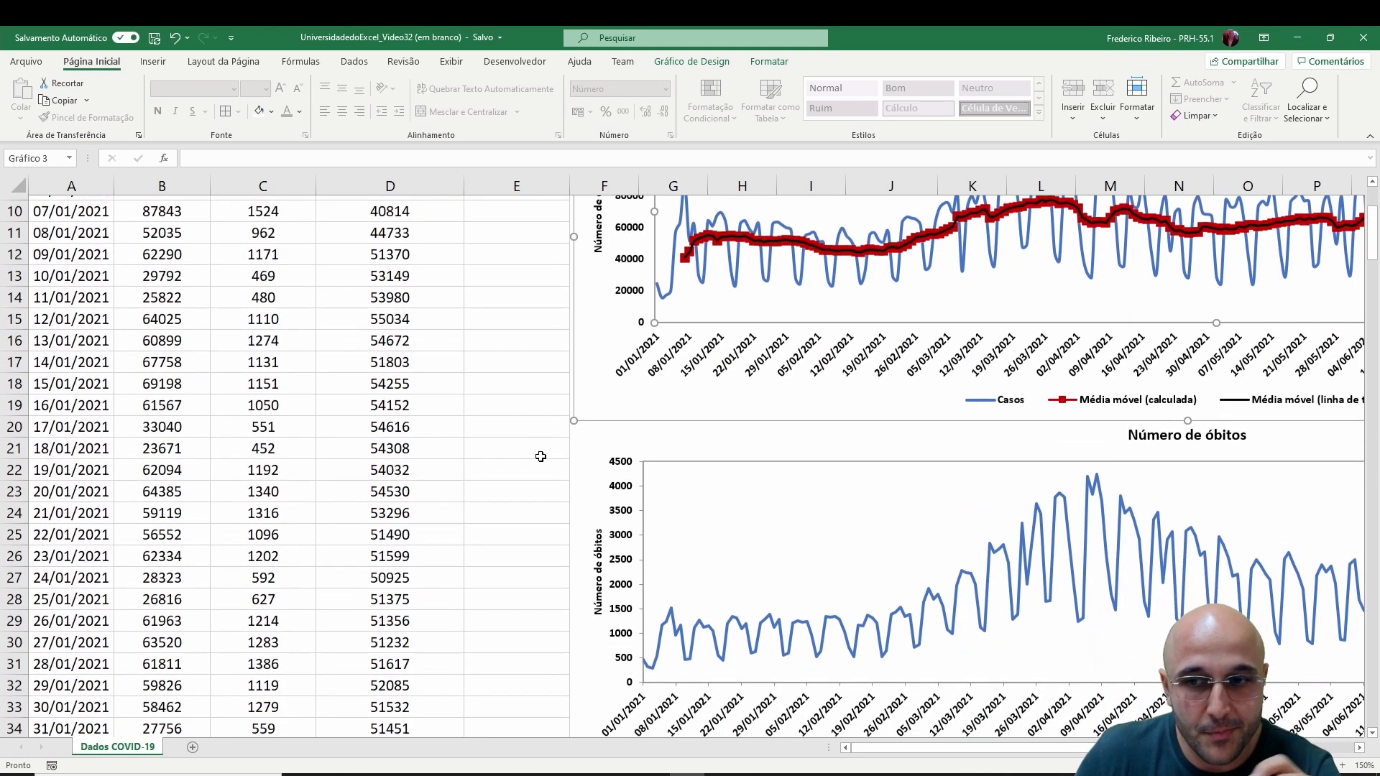
{"action": "scroll", "coordinate": [980, 458], "scroll_direction": "up", "scroll_amount": 3}
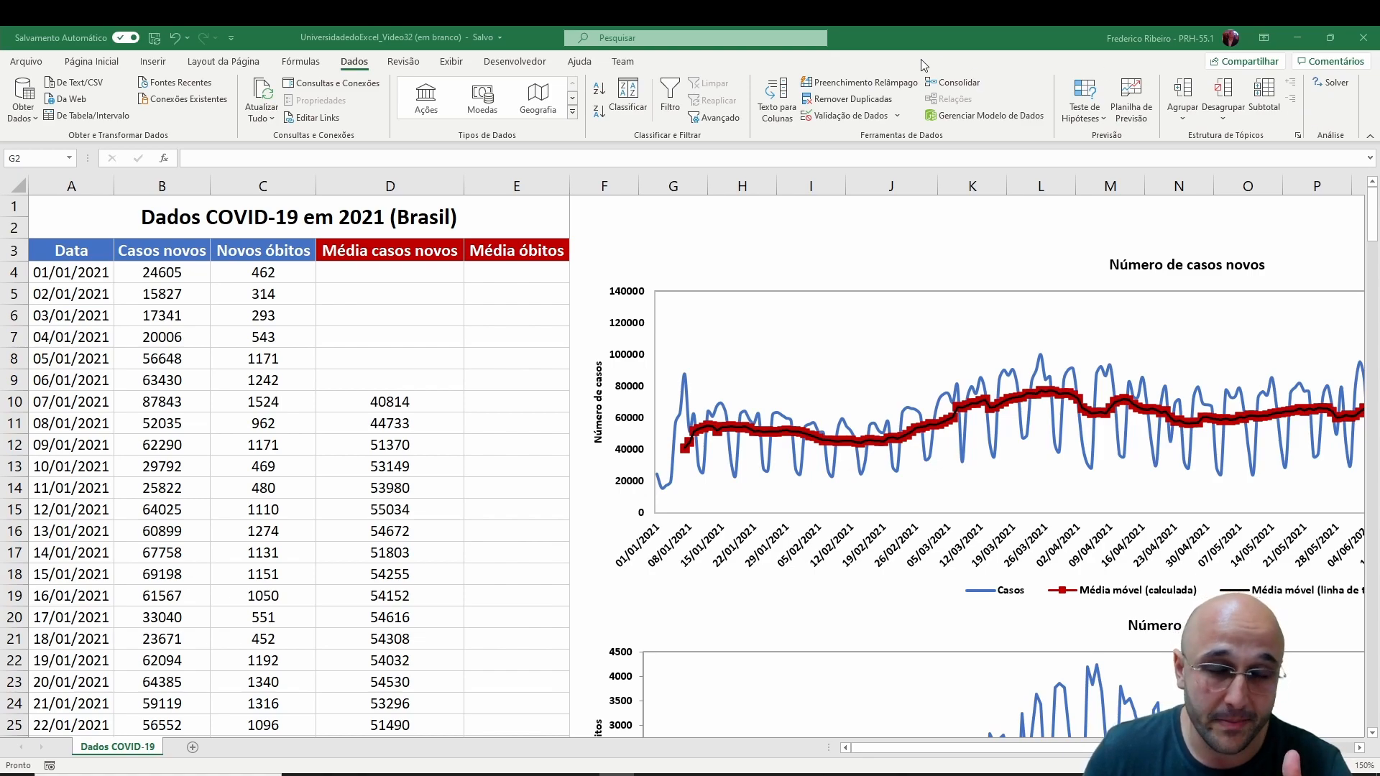
- Enable the Ferramentas de Análise add-in in the Excel add-in options, keeping Solver active
{"action": "left_click", "coordinate": [33, 62]}
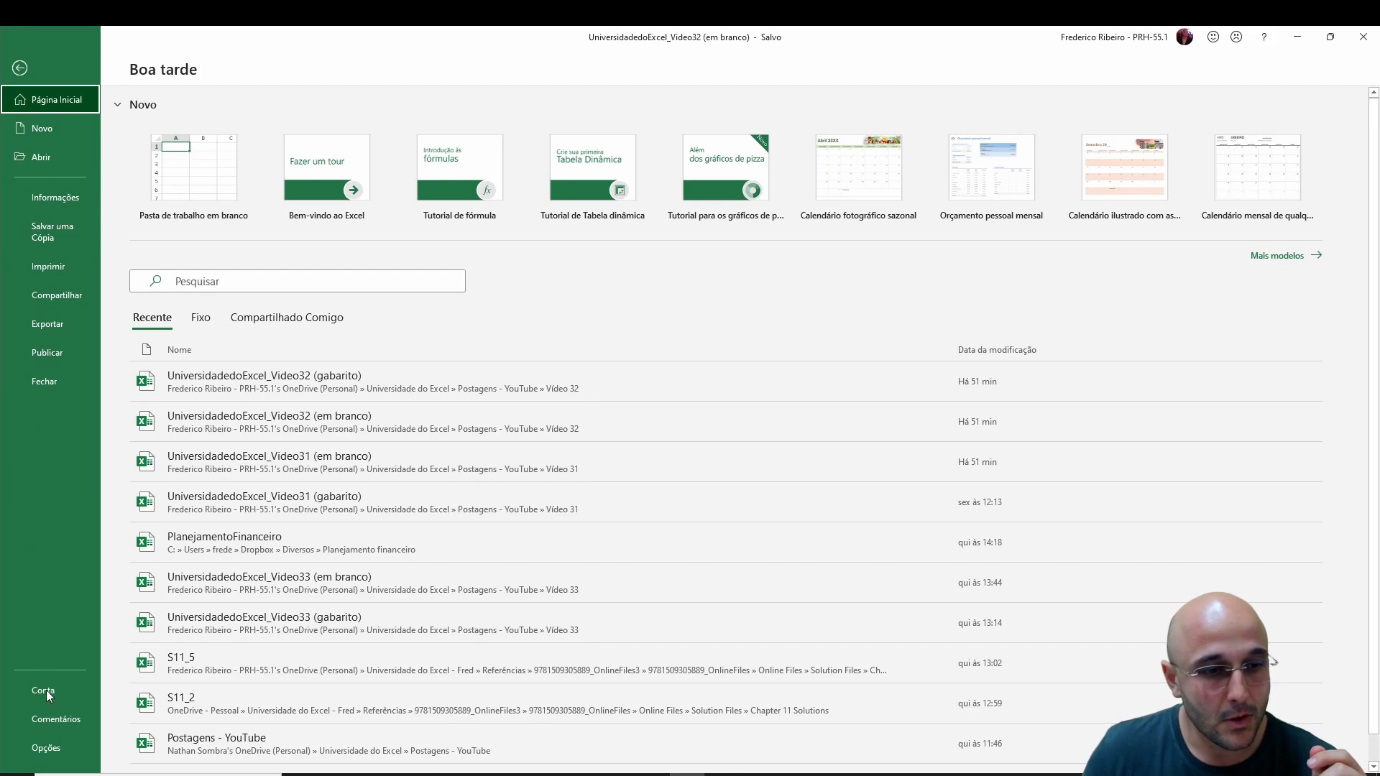
{"action": "left_click", "coordinate": [57, 748]}
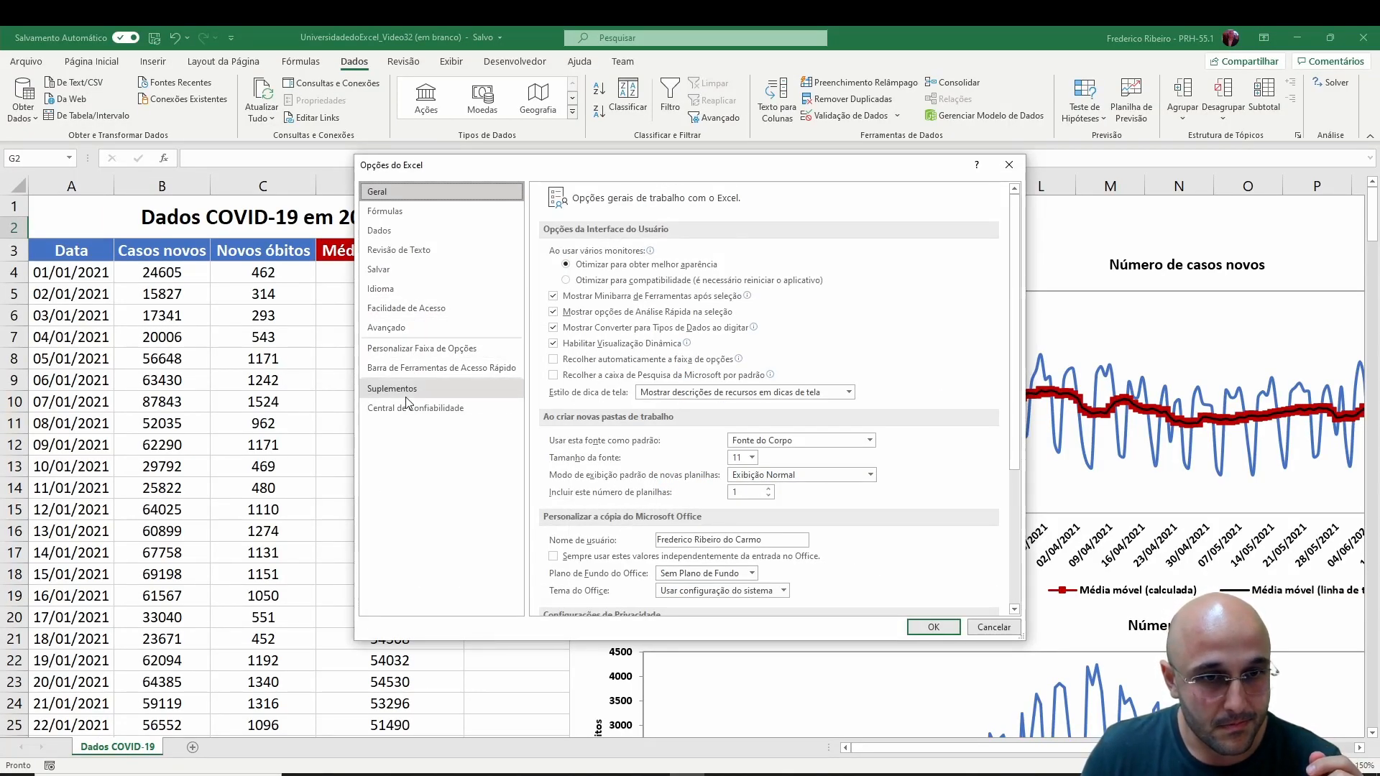
{"action": "left_click", "coordinate": [407, 396]}
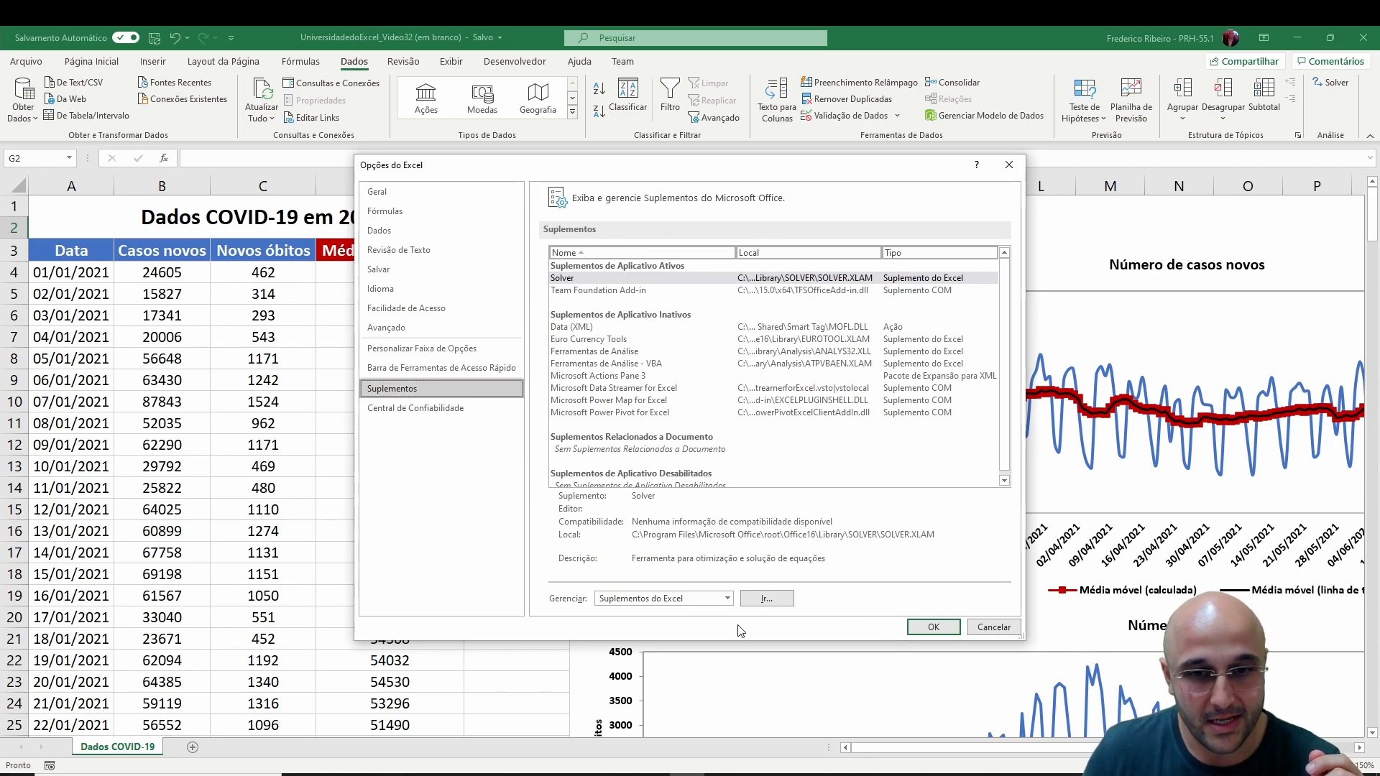
{"action": "left_click", "coordinate": [767, 599]}
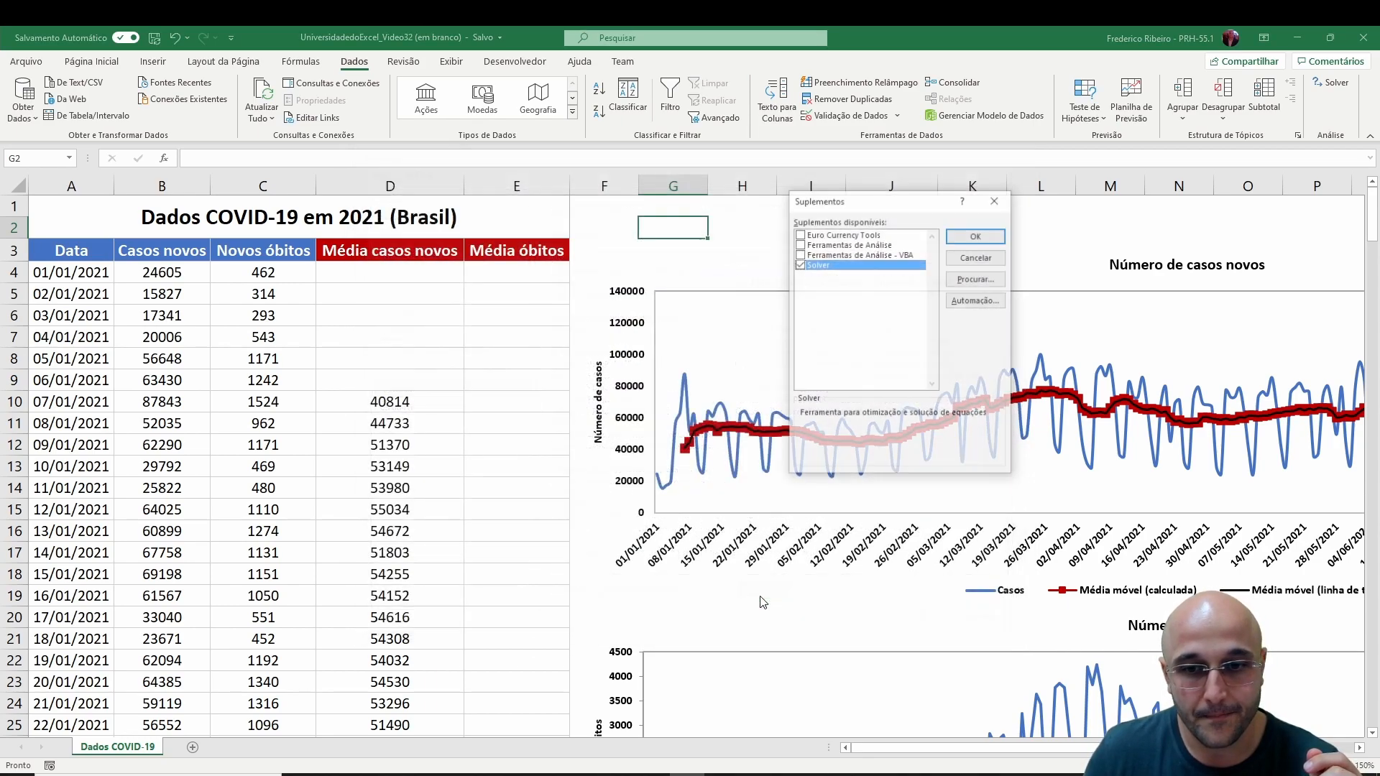
{"action": "left_click_drag", "start_coordinate": [877, 213], "coordinate": [585, 261]}
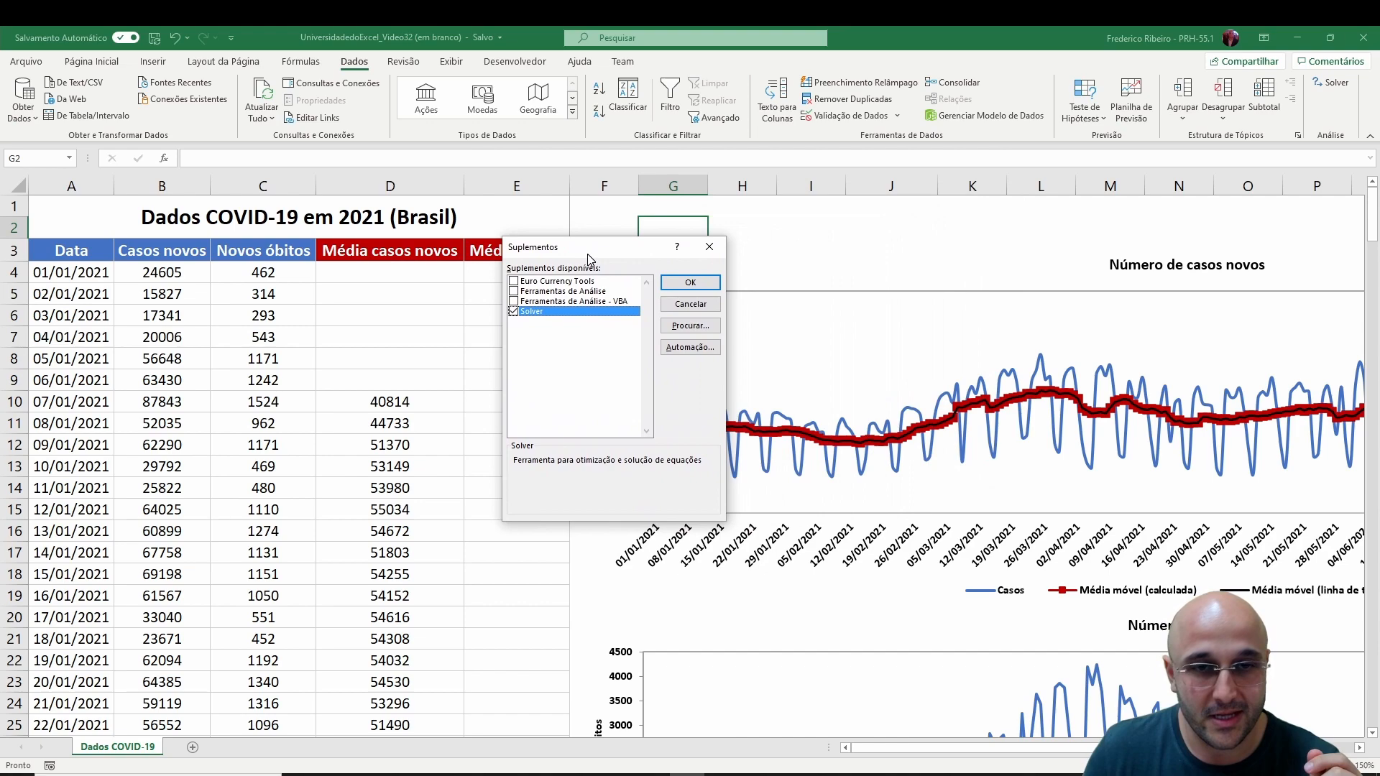
{"action": "left_click", "coordinate": [513, 292]}
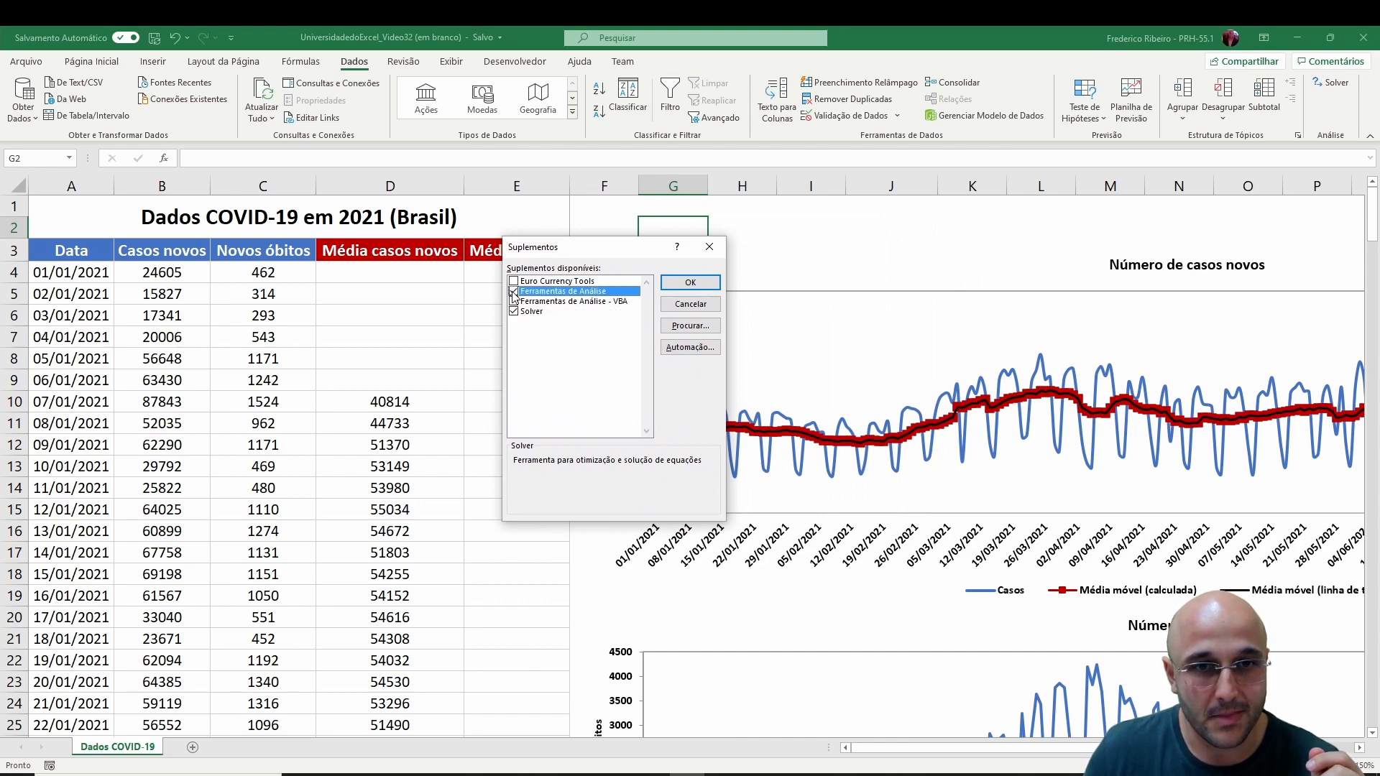
{"action": "left_click", "coordinate": [688, 285]}
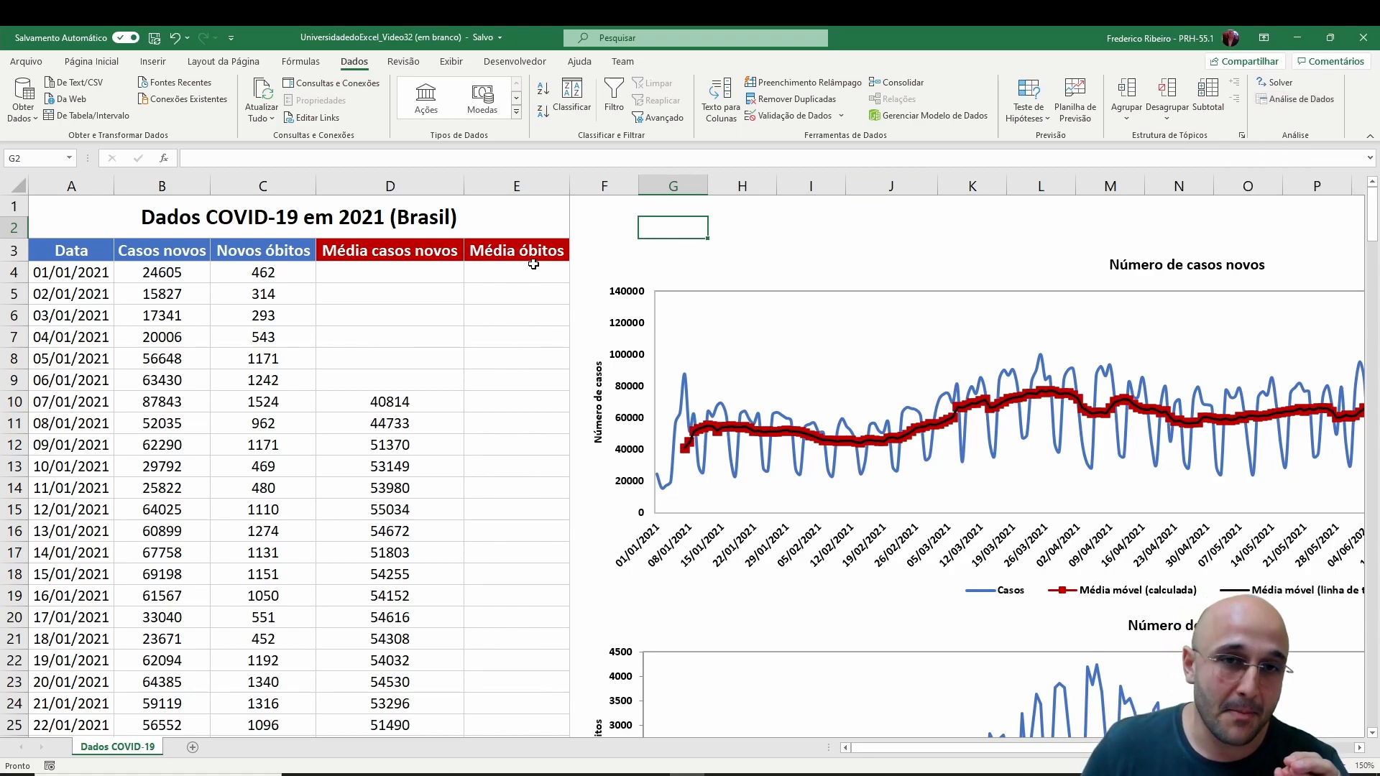
- Start the Média móvel tool from the data analysis tools
{"action": "scroll", "coordinate": [1016, 519], "scroll_direction": "down", "scroll_amount": 3}
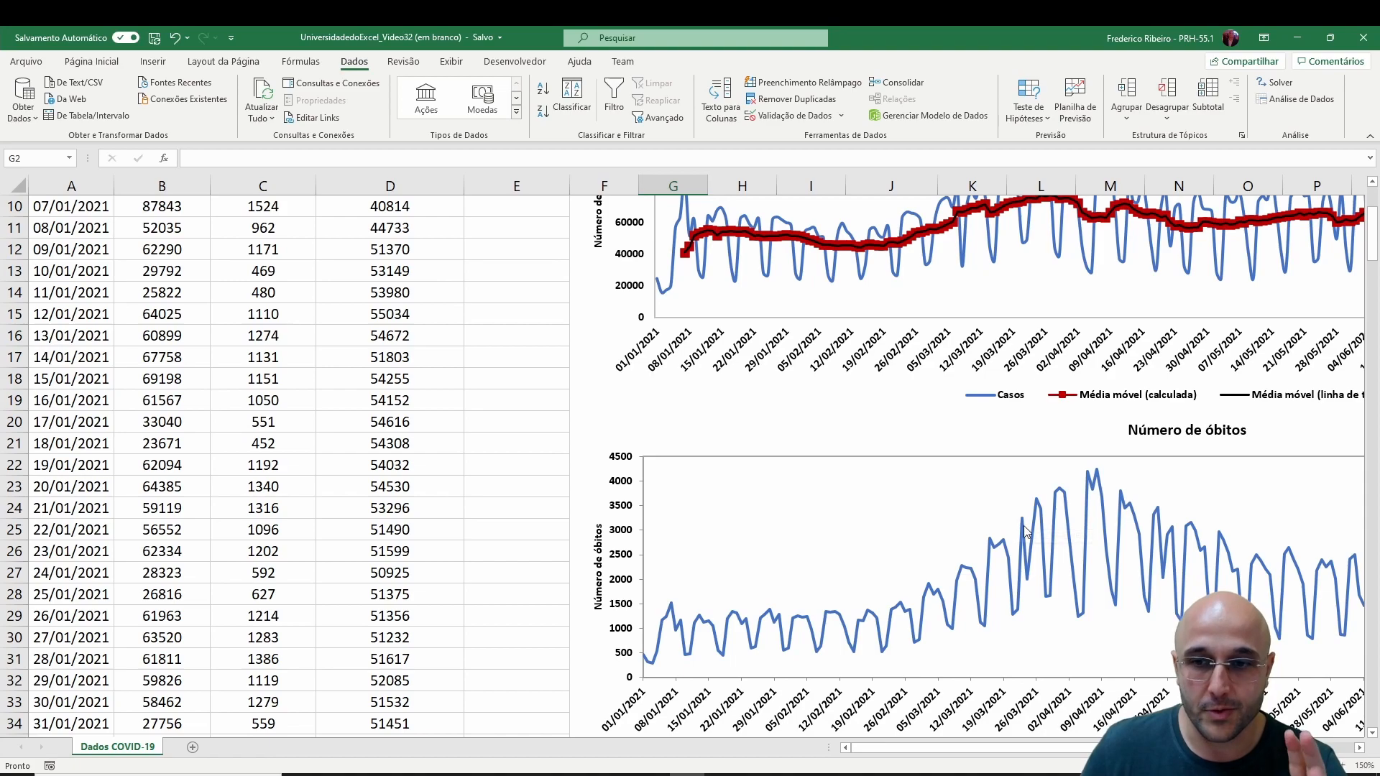
{"action": "scroll", "coordinate": [1016, 532], "scroll_direction": "up", "scroll_amount": 3}
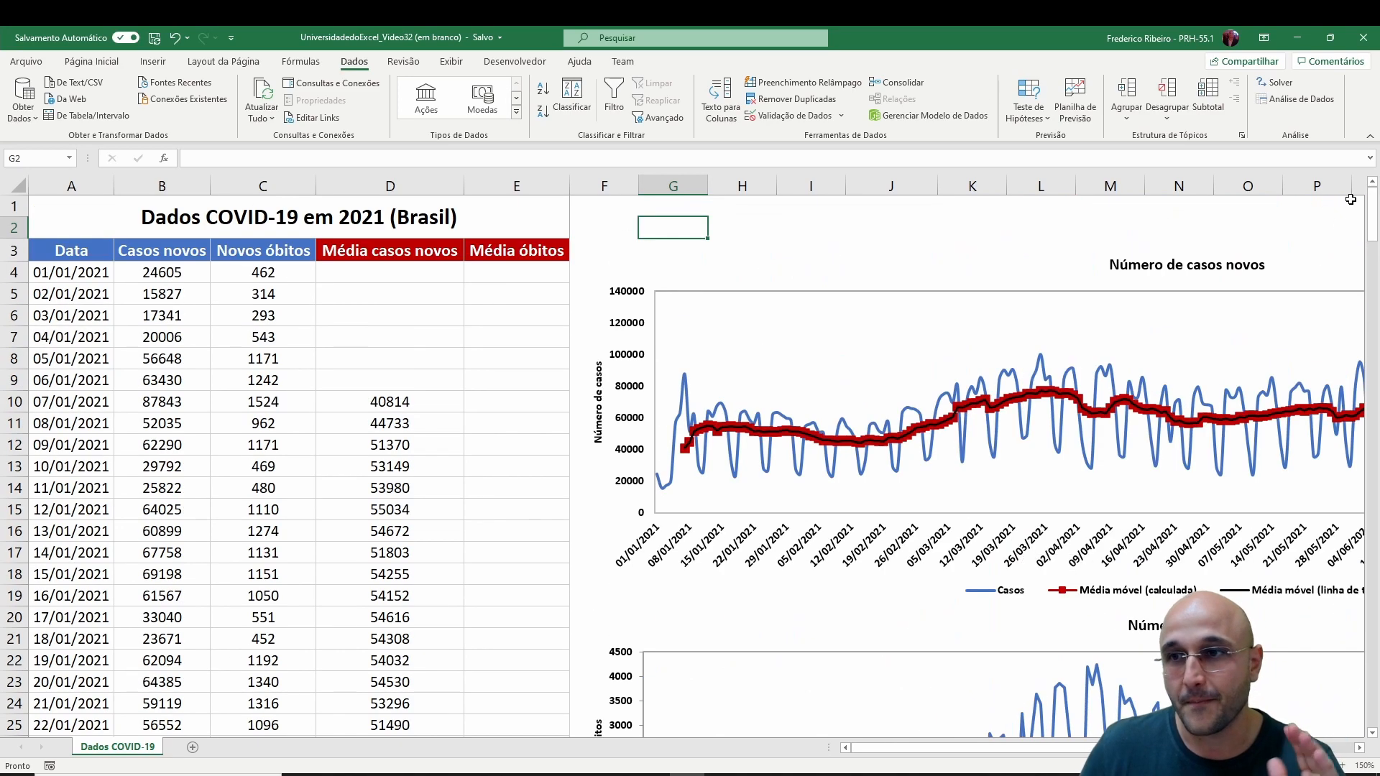
{"action": "left_click", "coordinate": [1295, 101]}
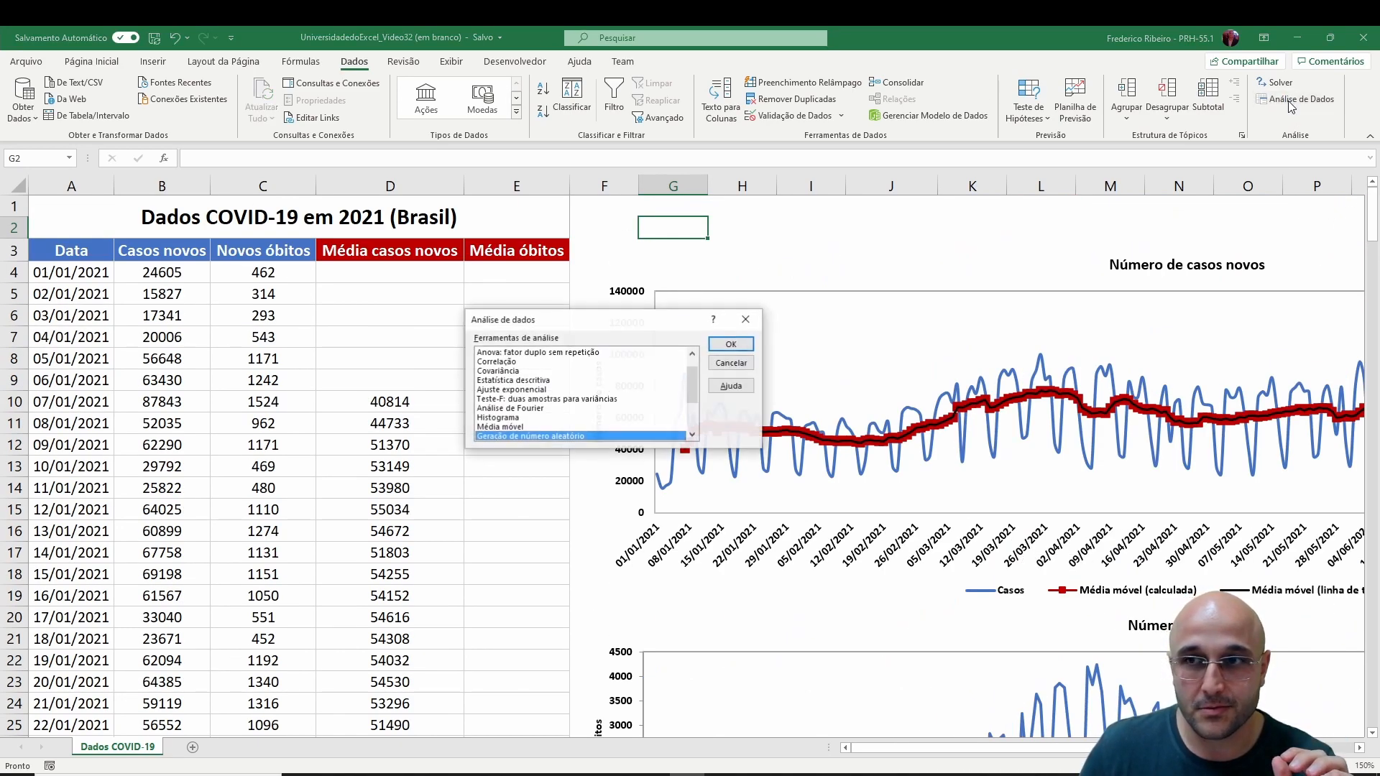
{"action": "scroll", "coordinate": [695, 381], "scroll_direction": "up", "scroll_amount": 1}
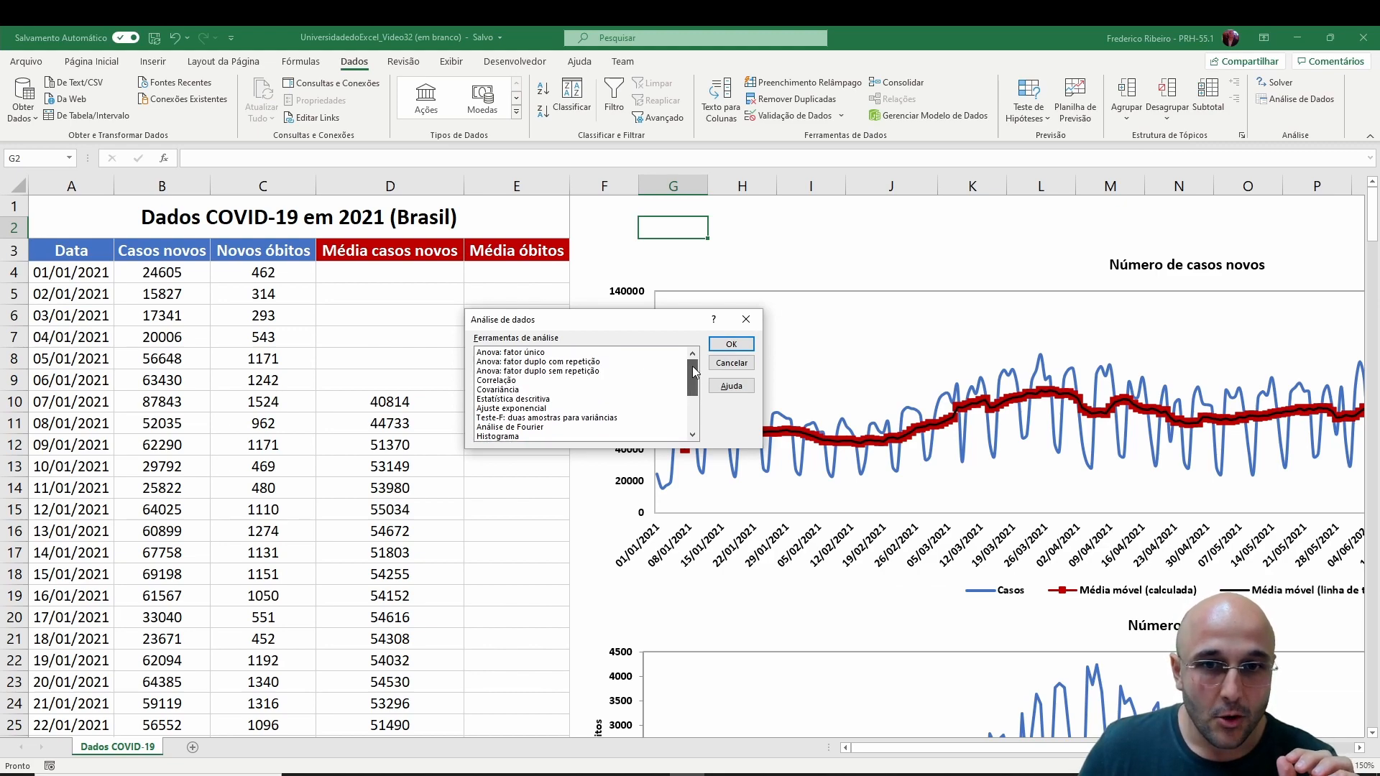
{"action": "left_click_drag", "start_coordinate": [694, 381], "coordinate": [694, 400]}
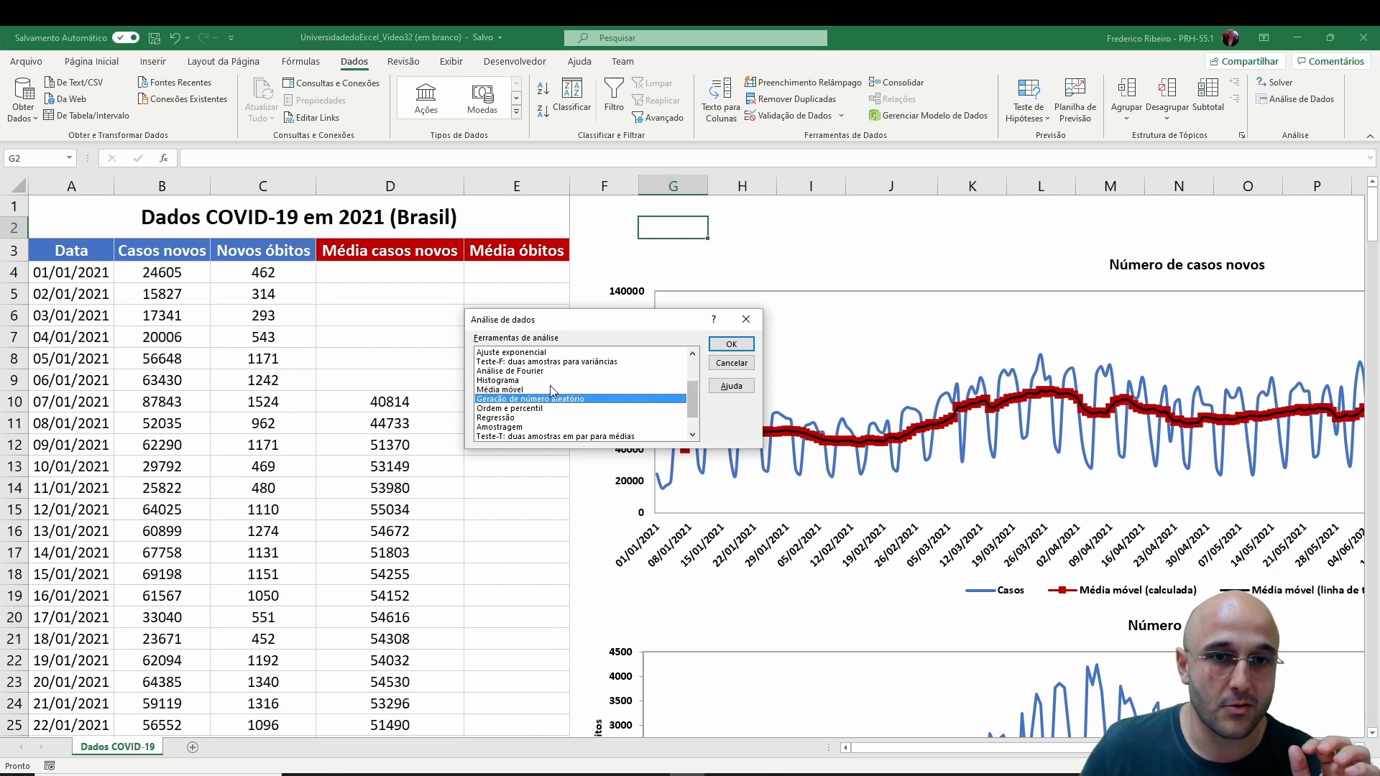
{"action": "left_click", "coordinate": [519, 390]}
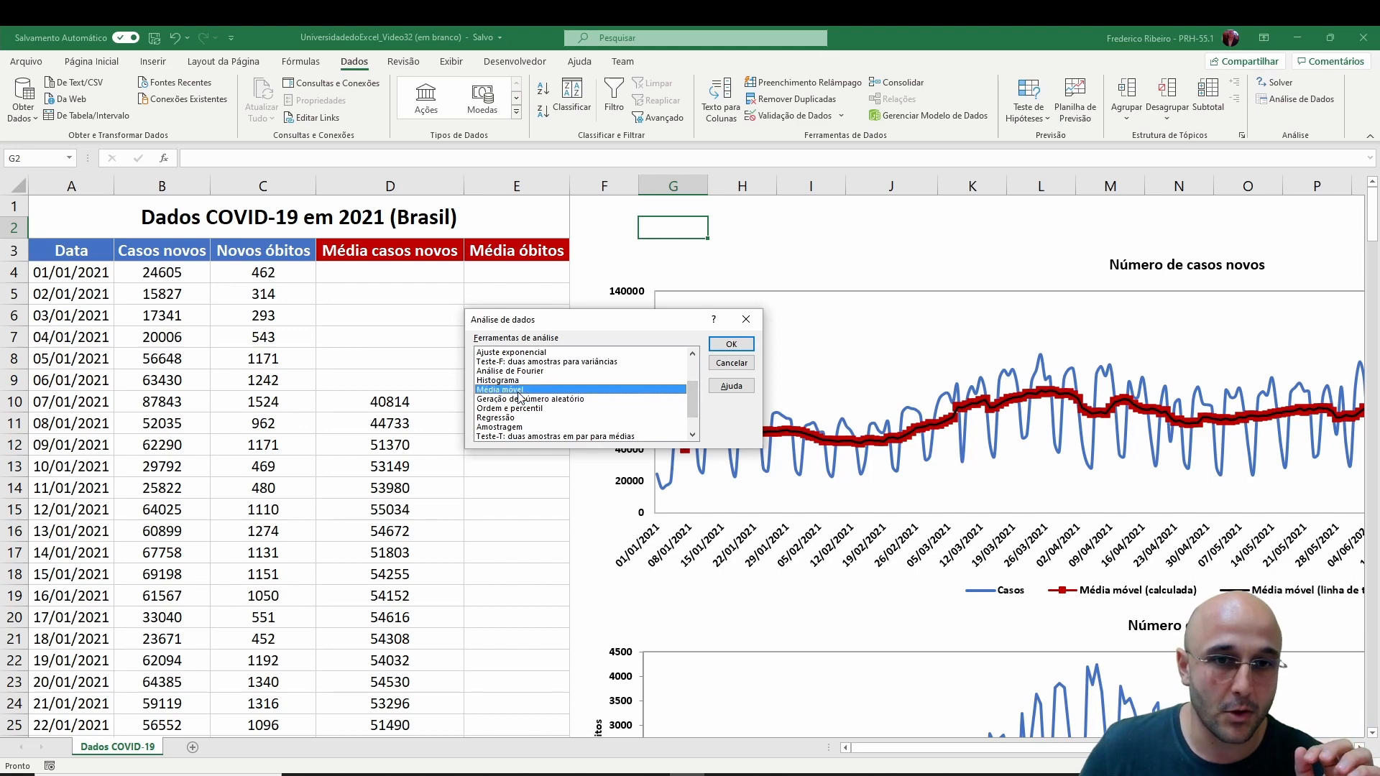
{"action": "left_click", "coordinate": [740, 350]}
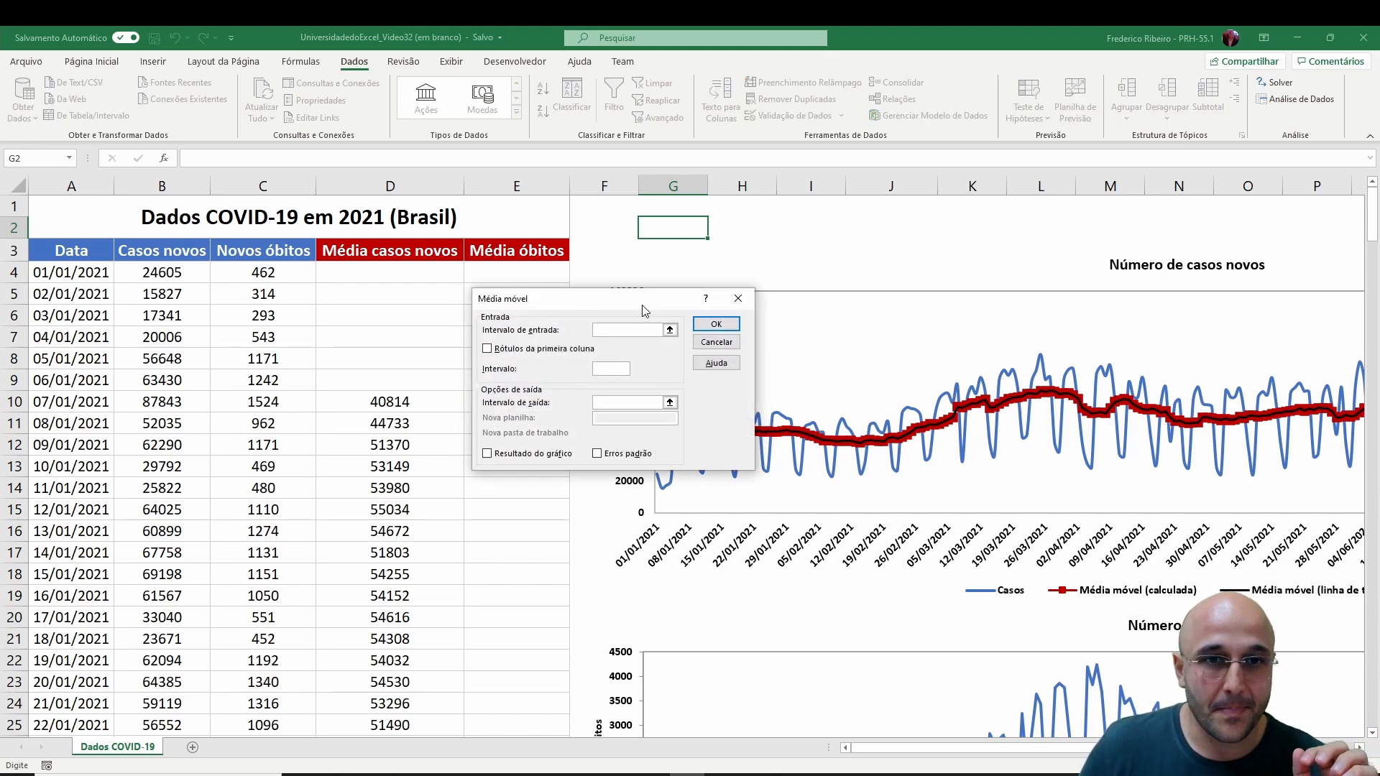
- Set the moving average's input range to the Novos óbitos values in C4:C246
{"action": "mouse_move", "coordinate": [641, 305]}
{"action": "left_mouse_down"}
{"action": "mouse_move", "coordinate": [617, 270]}
{"action": "mouse_move", "coordinate": [623, 291]}
{"action": "left_mouse_up"}
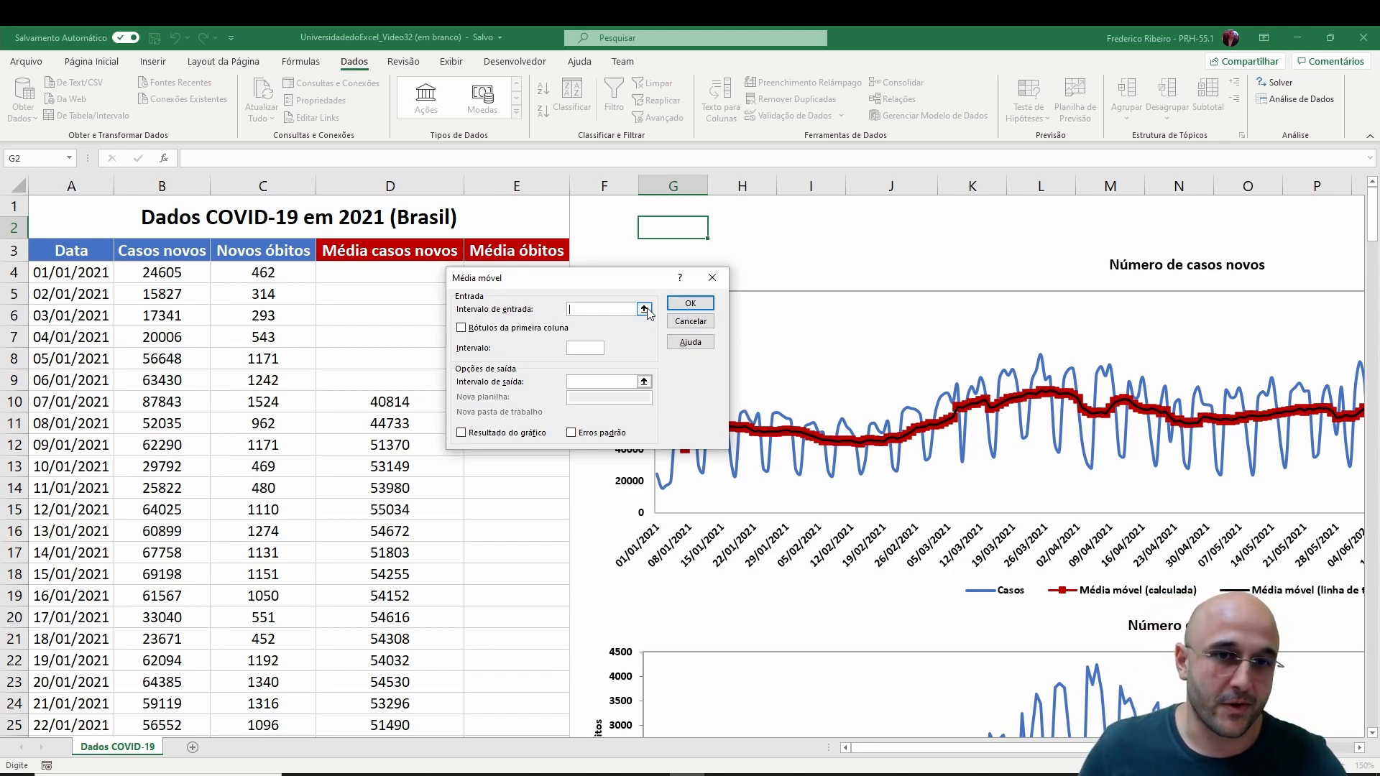
{"action": "left_click", "coordinate": [644, 310]}
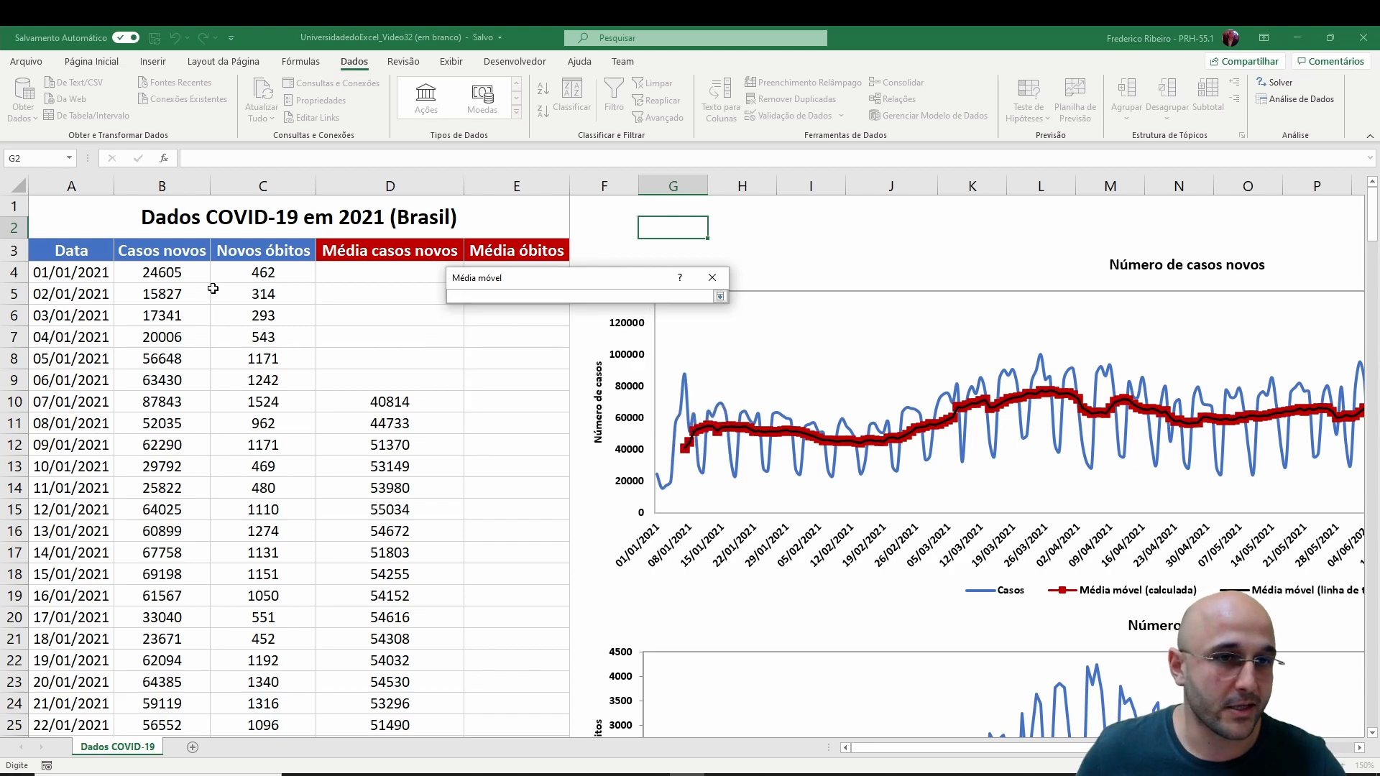
{"action": "left_click", "coordinate": [263, 272]}
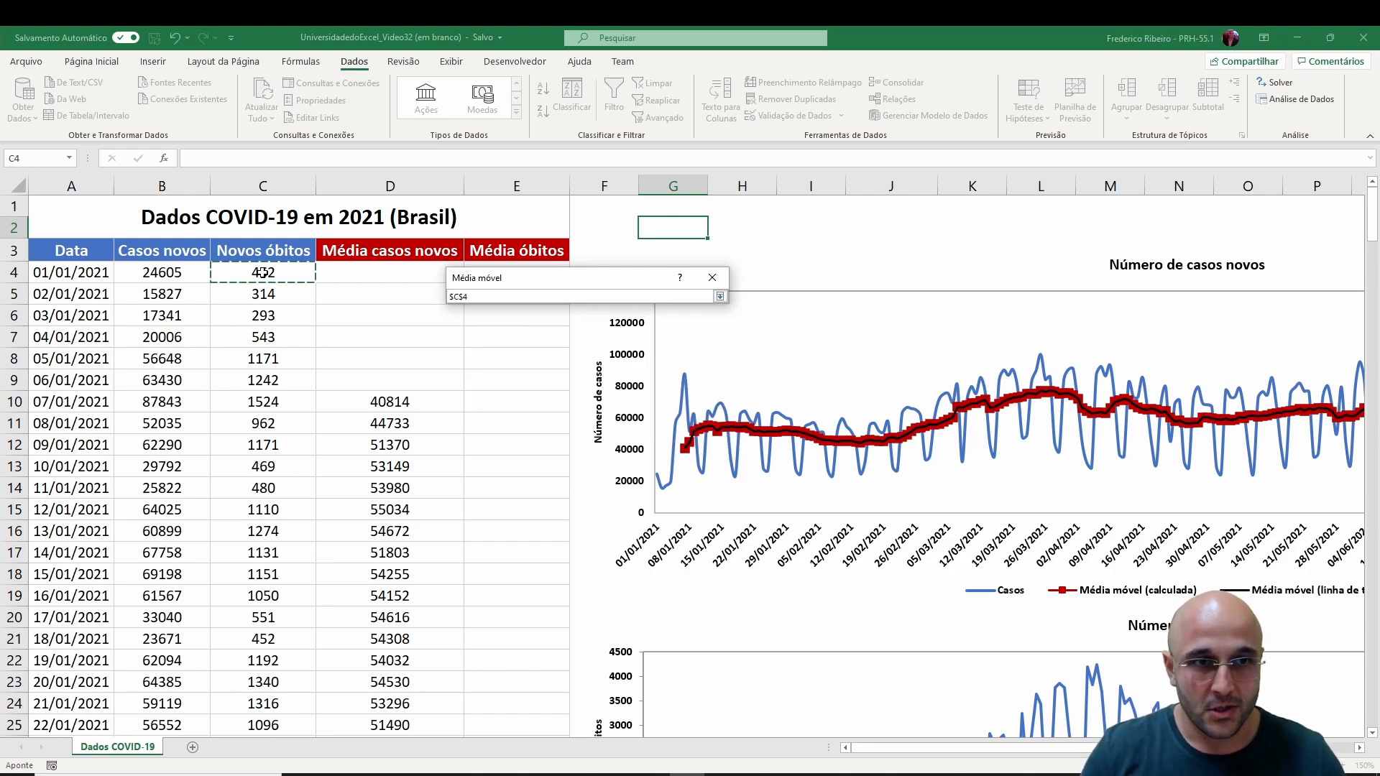
{"action": "key", "text": "ctrl+shift+Down"}
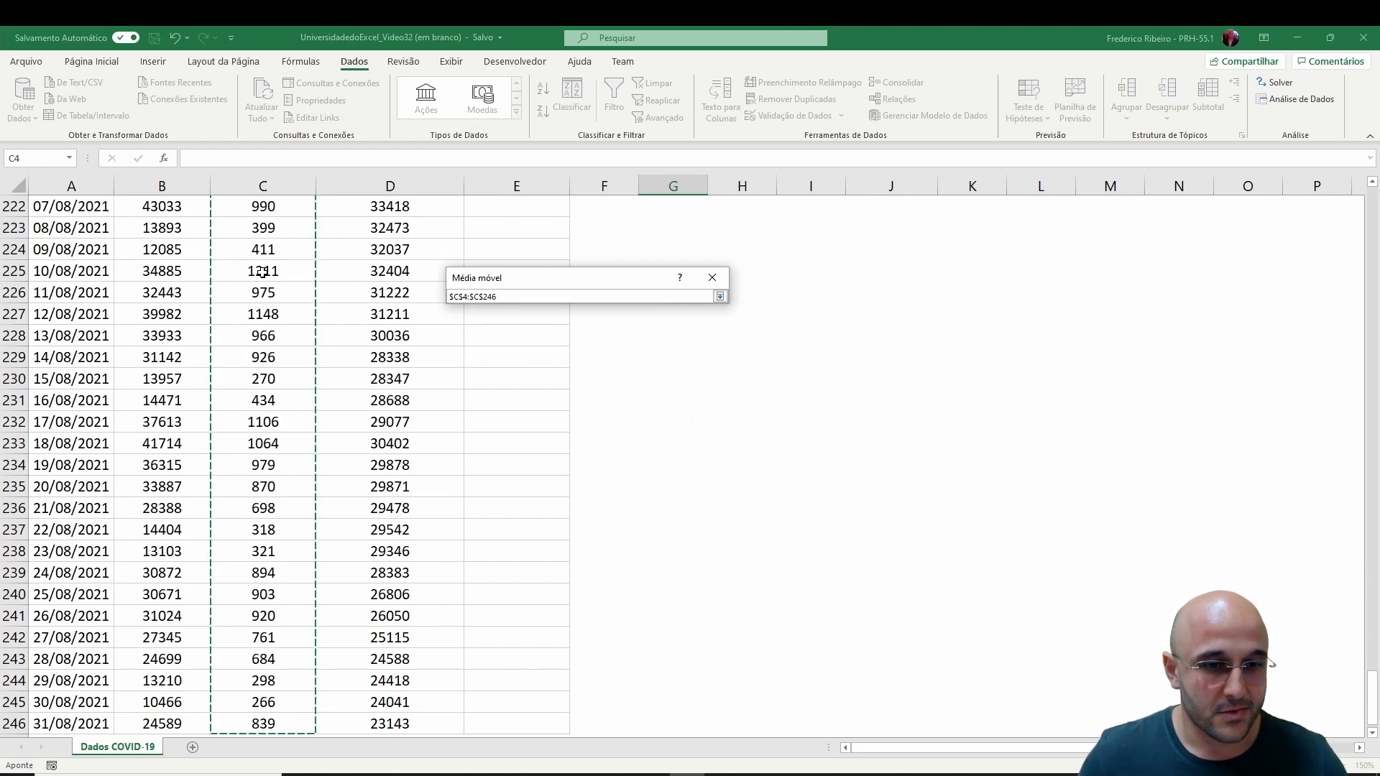
{"action": "left_click", "coordinate": [720, 296]}
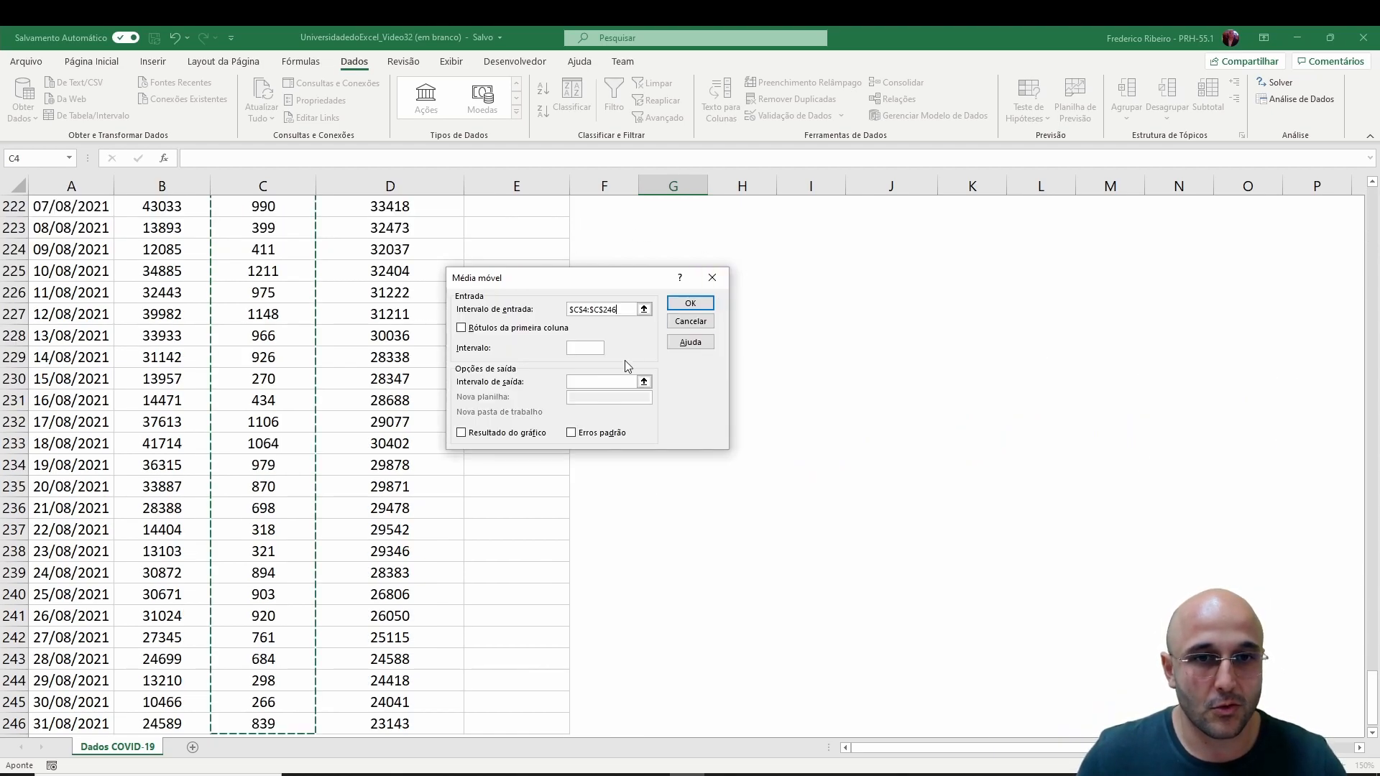
{"action": "scroll", "coordinate": [611, 348], "scroll_direction": "up", "scroll_amount": 20}
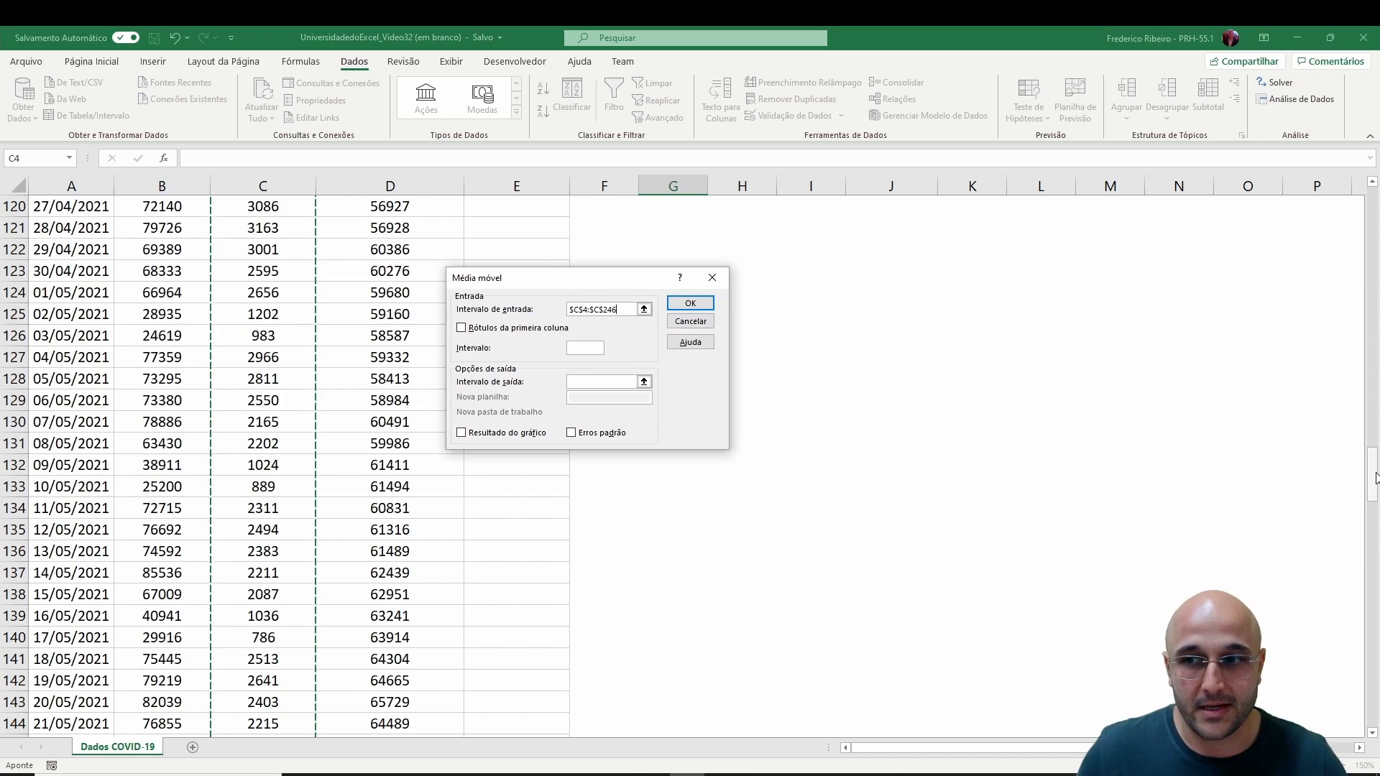
{"action": "left_click_drag", "start_coordinate": [1375, 478], "coordinate": [1375, 210]}
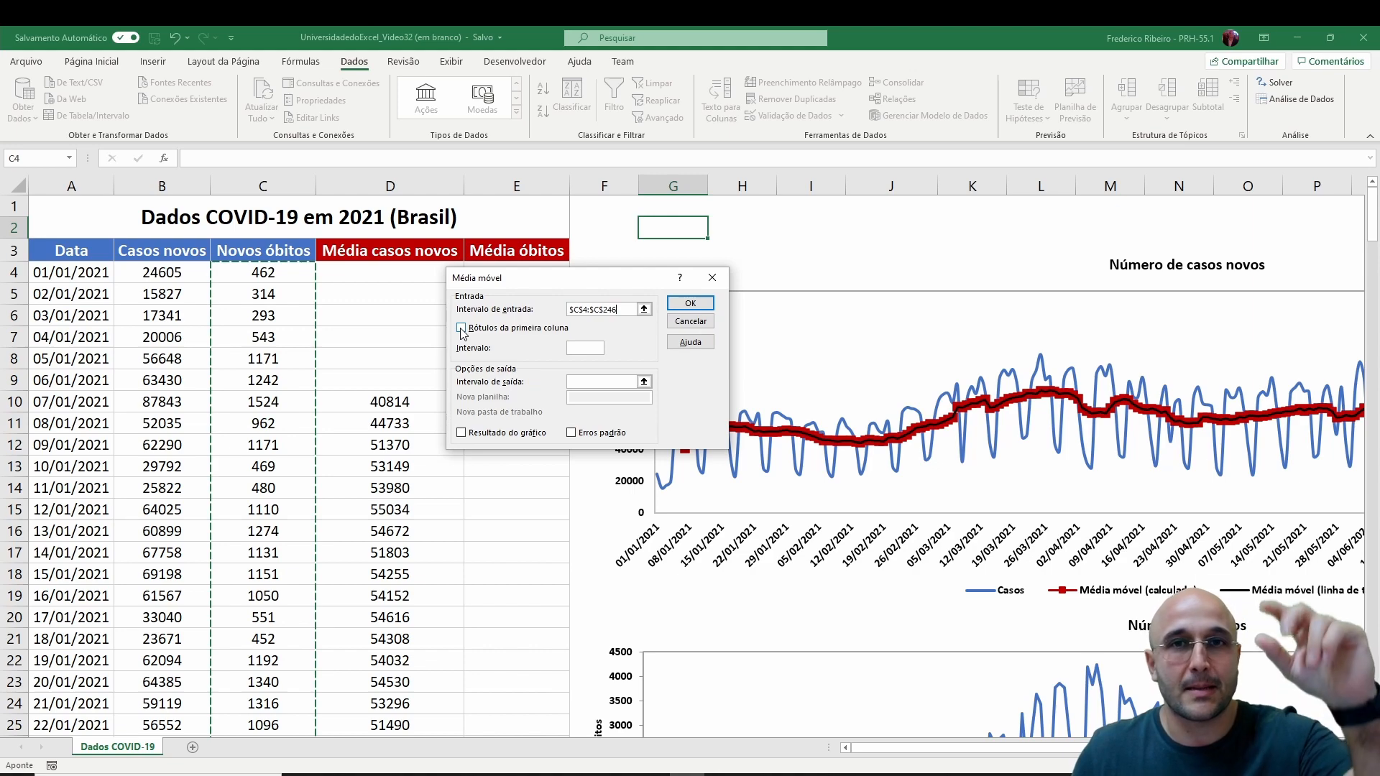
- Set the moving average's interval to 7 and its output range to the Média óbitos cells E4:E246
{"action": "left_click", "coordinate": [592, 346]}
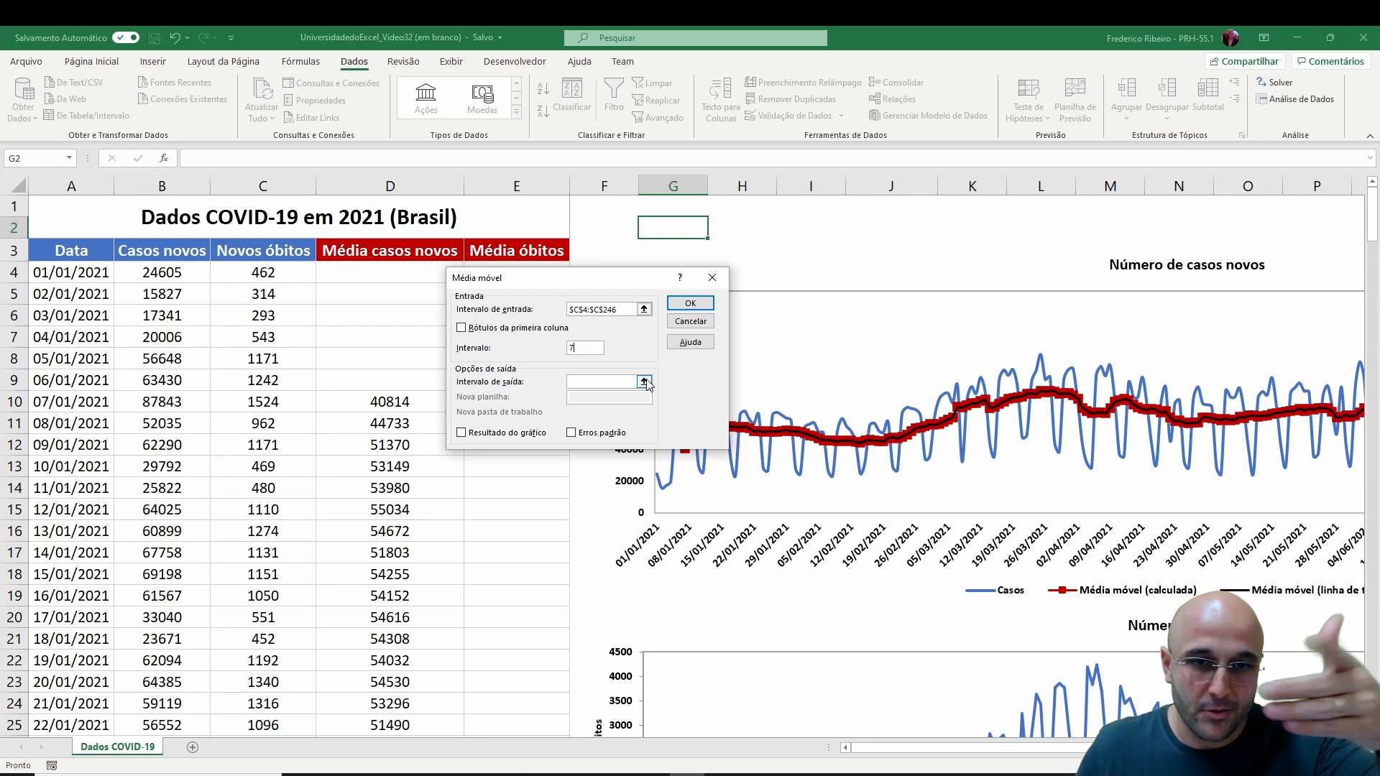
{"action": "left_click_drag", "start_coordinate": [616, 278], "coordinate": [860, 216]}
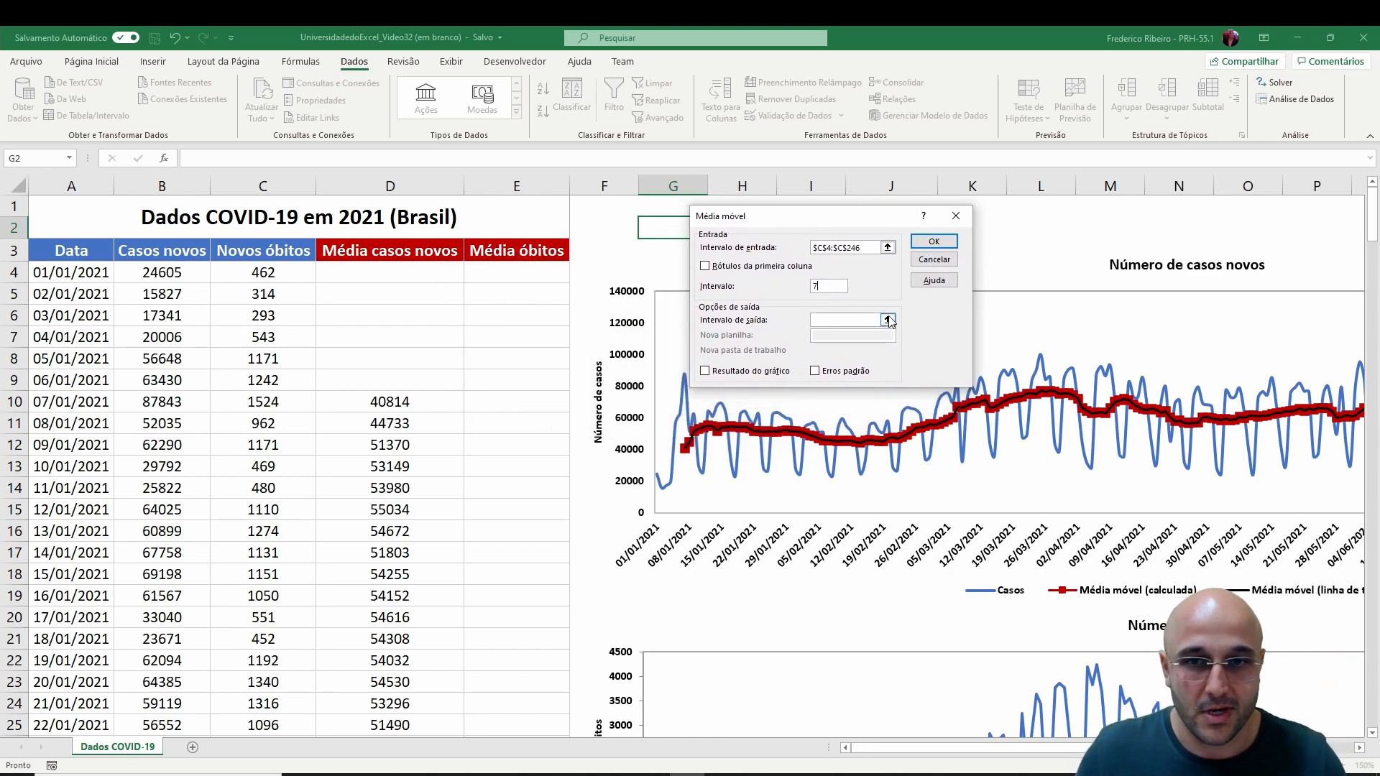
{"action": "left_click", "coordinate": [889, 321]}
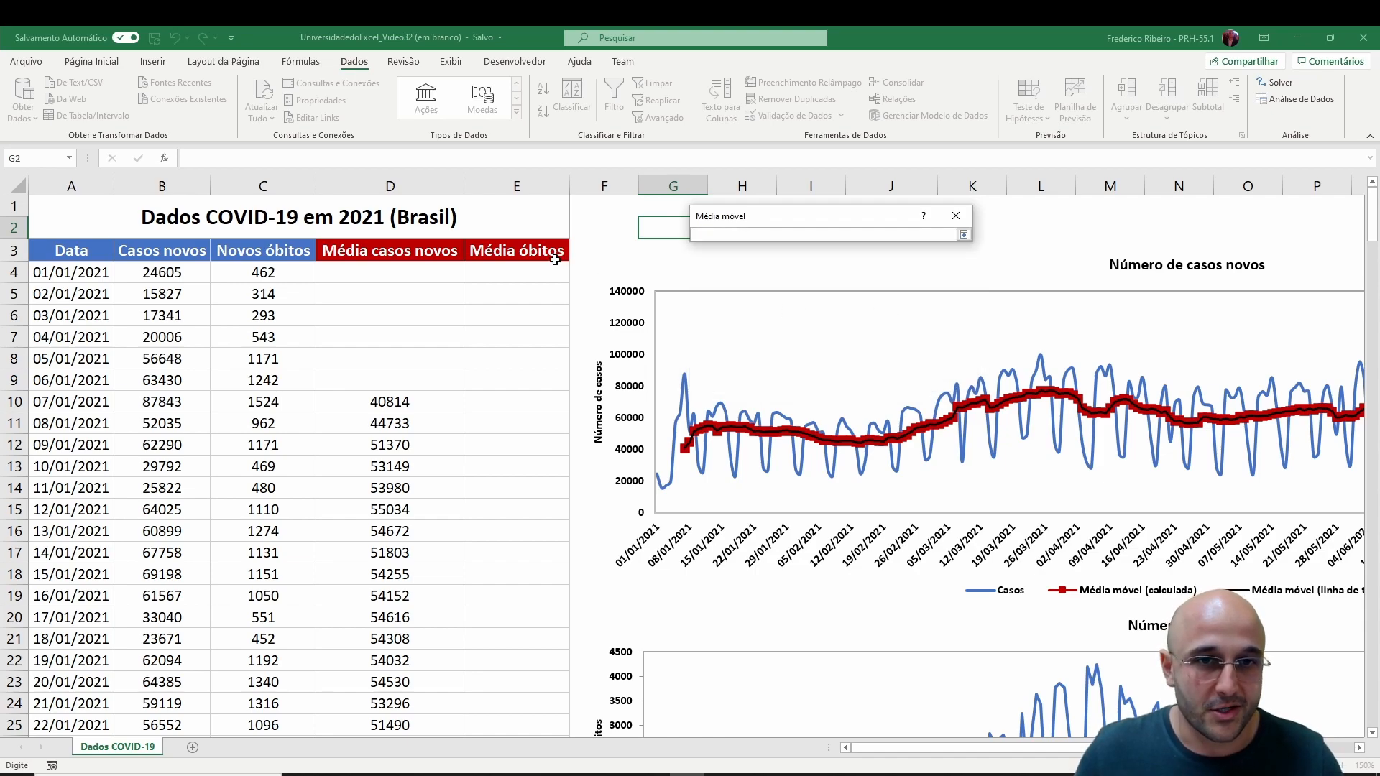
{"action": "left_click", "coordinate": [530, 268]}
{"action": "key", "text": "ctrl+shift+Down"}
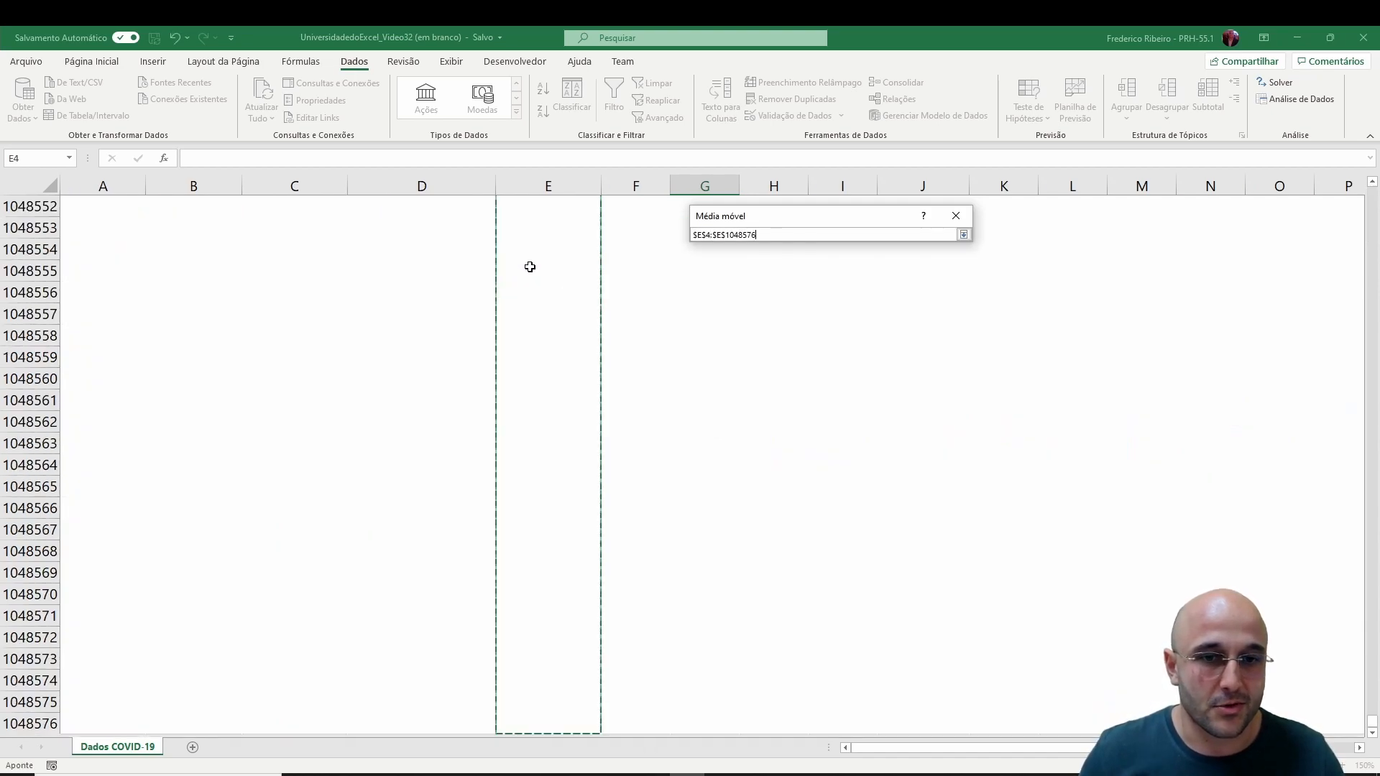
{"action": "key", "text": "ctrl+shift+Up"}
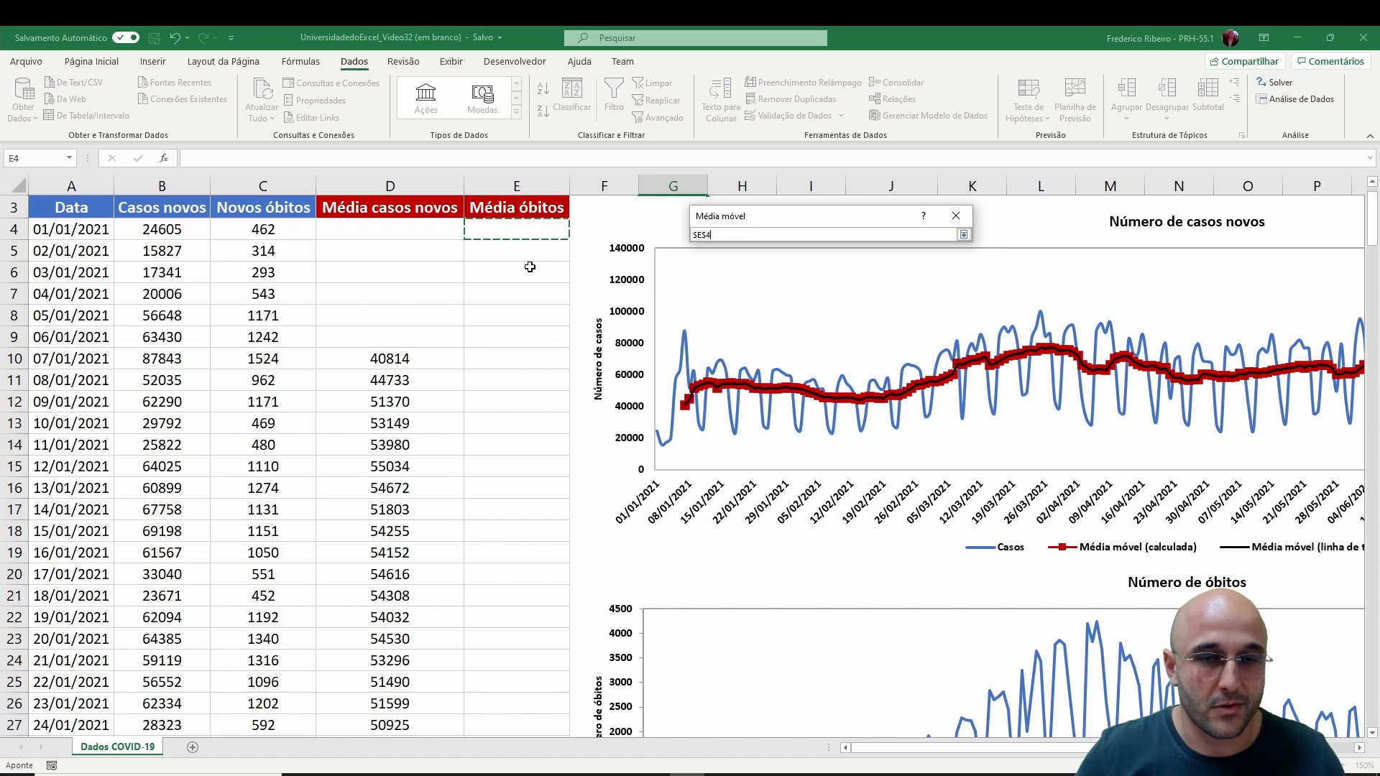
{"action": "key", "text": "shift+Down"}
{"action": "key", "text": "shift+Down"}
{"action": "key", "text": "shift+Down"}
{"action": "key", "text": "shift+Down"}
{"action": "key", "text": "shift+Down"}
{"action": "key", "text": "shift+Down"}
{"action": "key", "text": "shift+Down"}
{"action": "key", "text": "shift+Down"}
{"action": "key", "text": "shift+Down"}
{"action": "key", "text": "shift+Down"}
{"action": "key", "text": "shift+Down"}
{"action": "key", "text": "shift+Down"}
{"action": "key", "text": "shift+Down"}
{"action": "key", "text": "shift+Down"}
{"action": "key", "text": "shift+Down"}
{"action": "key", "text": "shift+Down"}
{"action": "key", "text": "shift+Down"}
{"action": "key", "text": "shift+Down"}
{"action": "key", "text": "shift+Down"}
{"action": "key", "text": "shift+Down"}
{"action": "key", "text": "shift+Down"}
{"action": "key", "text": "shift+Down"}
{"action": "key", "text": "shift+Down"}
{"action": "key", "text": "shift+Down"}
{"action": "key", "text": "shift+Down"}
{"action": "key", "text": "shift+Down"}
{"action": "key", "text": "shift+Down"}
{"action": "key", "text": "shift+Down"}
{"action": "key", "text": "shift+Down"}
{"action": "key", "text": "shift+Down"}
{"action": "key", "text": "shift+Down"}
{"action": "key", "text": "shift+Down"}
{"action": "key", "text": "shift+Down"}
{"action": "key", "text": "shift+Down"}
{"action": "key", "text": "shift+Down"}
{"action": "key", "text": "shift+Down"}
{"action": "key", "text": "shift+Down"}
{"action": "key", "text": "shift+Down"}
{"action": "key", "text": "shift+Down"}
{"action": "key", "text": "shift+Down"}
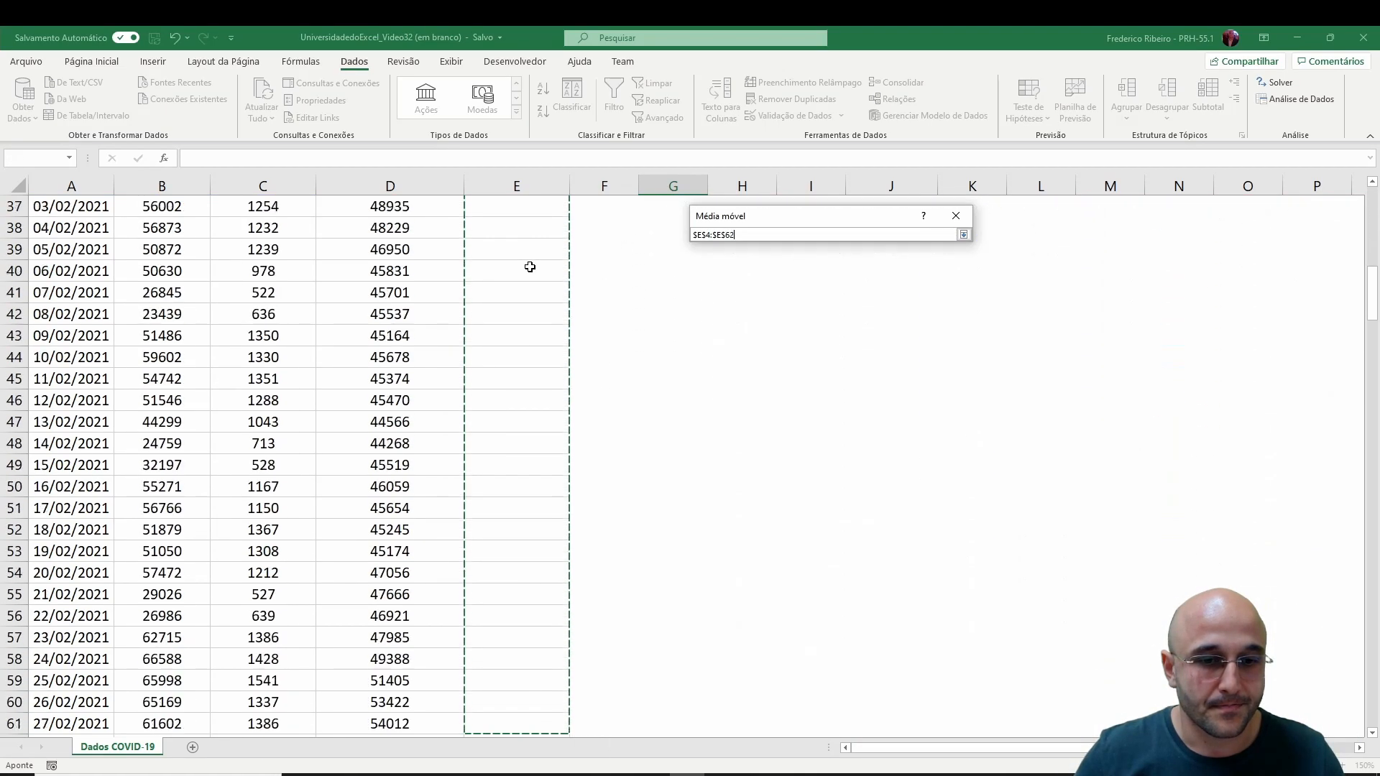
{"action": "key", "text": "shift+Down"}
{"action": "key", "text": "shift+Down"}
{"action": "key", "text": "shift+Down"}
{"action": "key", "text": "shift+Down"}
{"action": "key", "text": "shift+Down"}
{"action": "key", "text": "shift+Down"}
{"action": "key", "text": "shift+Down"}
{"action": "key", "text": "shift+Down"}
{"action": "key", "text": "shift+Down"}
{"action": "key", "text": "shift+Down"}
{"action": "key", "text": "shift+Down"}
{"action": "key", "text": "shift+Down"}
{"action": "key", "text": "shift+Down"}
{"action": "key", "text": "shift+Down"}
{"action": "key", "text": "shift+Down"}
{"action": "key", "text": "shift+Down"}
{"action": "key", "text": "shift+Down"}
{"action": "key", "text": "shift+Down"}
{"action": "key", "text": "shift+Down"}
{"action": "key", "text": "shift+Down"}
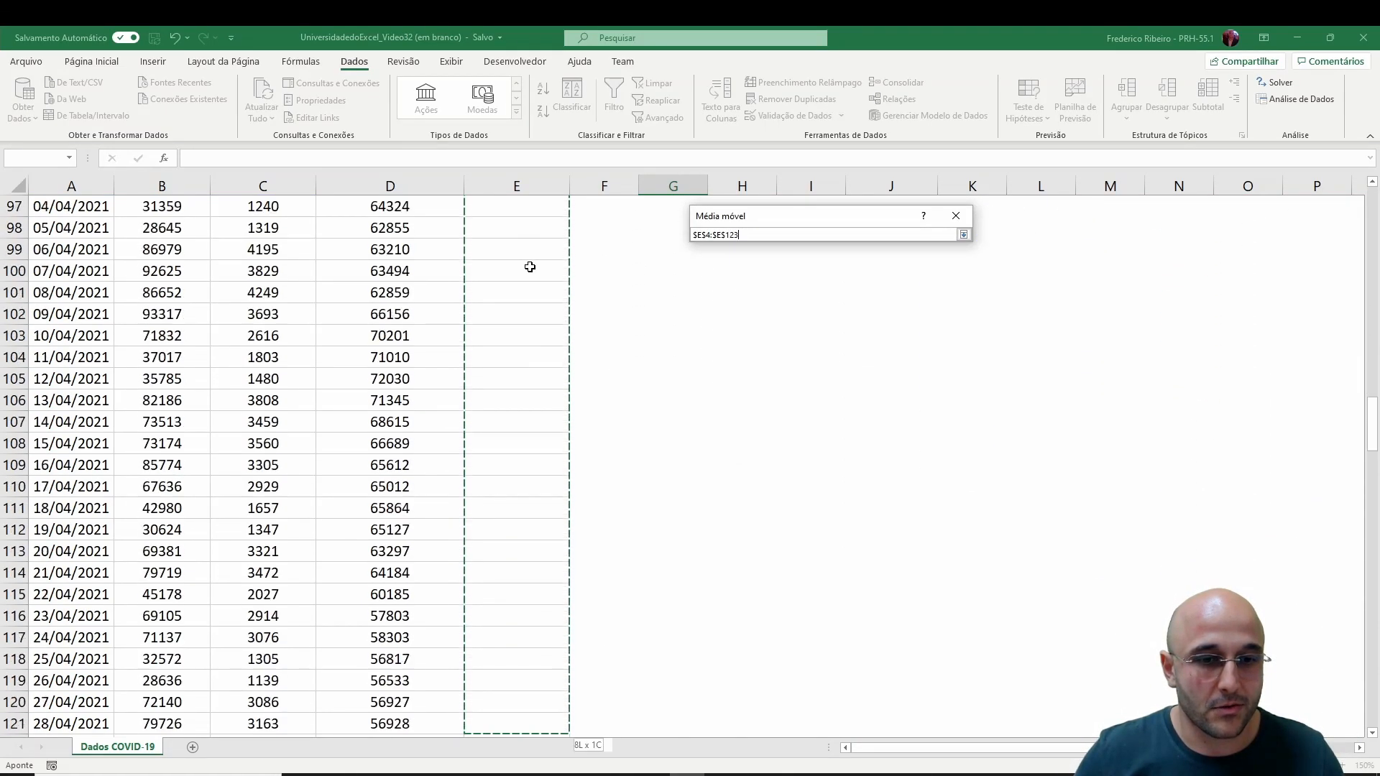
{"action": "key", "text": "shift+Down"}
{"action": "key", "text": "shift+Down"}
{"action": "key", "text": "shift+Down"}
{"action": "key", "text": "shift+Down"}
{"action": "key", "text": "shift+Down"}
{"action": "key", "text": "shift+Down"}
{"action": "key", "text": "shift+Down"}
{"action": "key", "text": "shift+Down"}
{"action": "key", "text": "shift+Down"}
{"action": "key", "text": "shift+Down"}
{"action": "key", "text": "shift+Down"}
{"action": "key", "text": "shift+Down"}
{"action": "key", "text": "shift+Down"}
{"action": "key", "text": "shift+Down"}
{"action": "key", "text": "shift+Down"}
{"action": "key", "text": "shift+Down"}
{"action": "key", "text": "shift+Down"}
{"action": "key", "text": "shift+Down"}
{"action": "key", "text": "shift+Down"}
{"action": "key", "text": "shift+Down"}
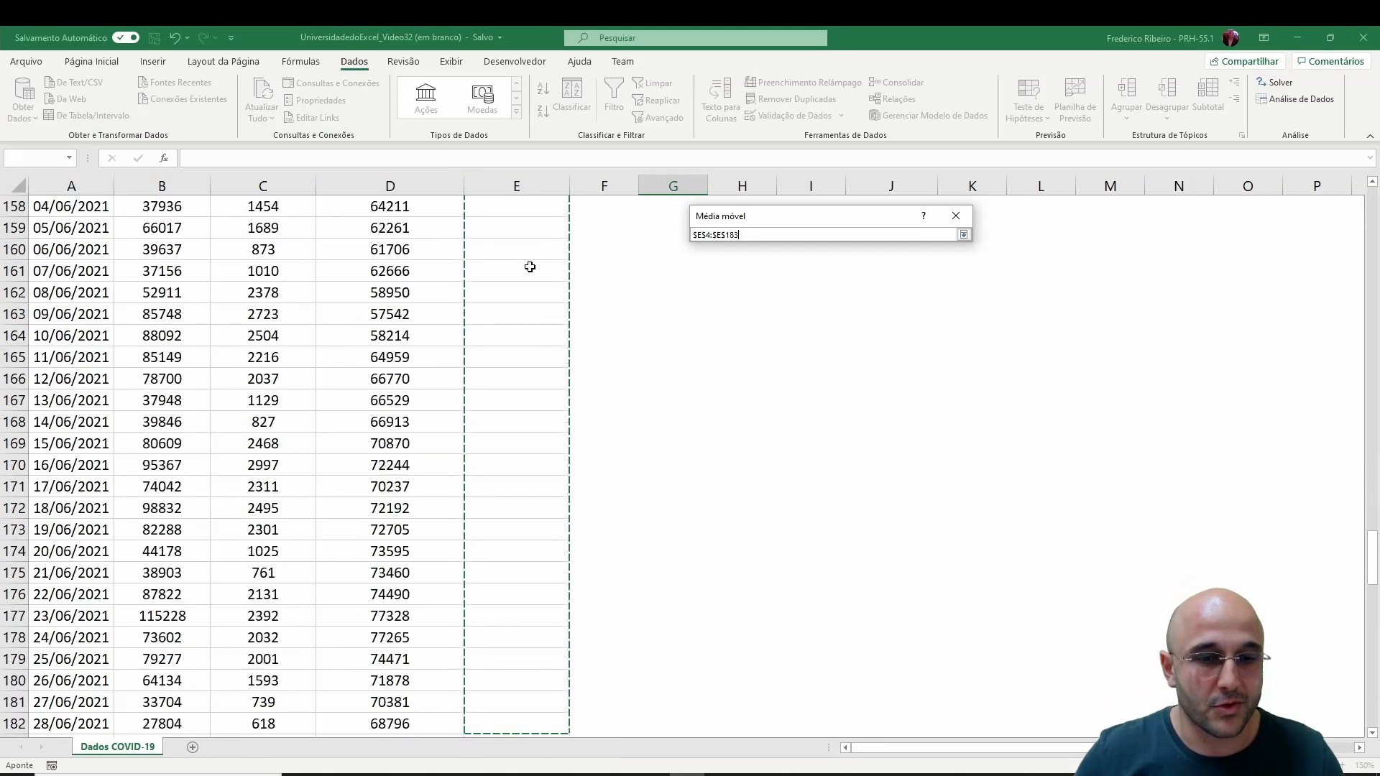
{"action": "key", "text": "shift+Down"}
{"action": "key", "text": "shift+Down"}
{"action": "key", "text": "shift+Down"}
{"action": "key", "text": "shift+Down"}
{"action": "key", "text": "shift+Down"}
{"action": "key", "text": "shift+Down"}
{"action": "key", "text": "shift+Down"}
{"action": "key", "text": "shift+Down"}
{"action": "key", "text": "shift+Down"}
{"action": "key", "text": "shift+Down"}
{"action": "key", "text": "shift+Down"}
{"action": "key", "text": "shift+Down"}
{"action": "key", "text": "shift+Down"}
{"action": "key", "text": "shift+Down"}
{"action": "key", "text": "shift+Down"}
{"action": "key", "text": "shift+Down"}
{"action": "key", "text": "shift+Down"}
{"action": "key", "text": "shift+Down"}
{"action": "key", "text": "shift+Down"}
{"action": "key", "text": "shift+Down"}
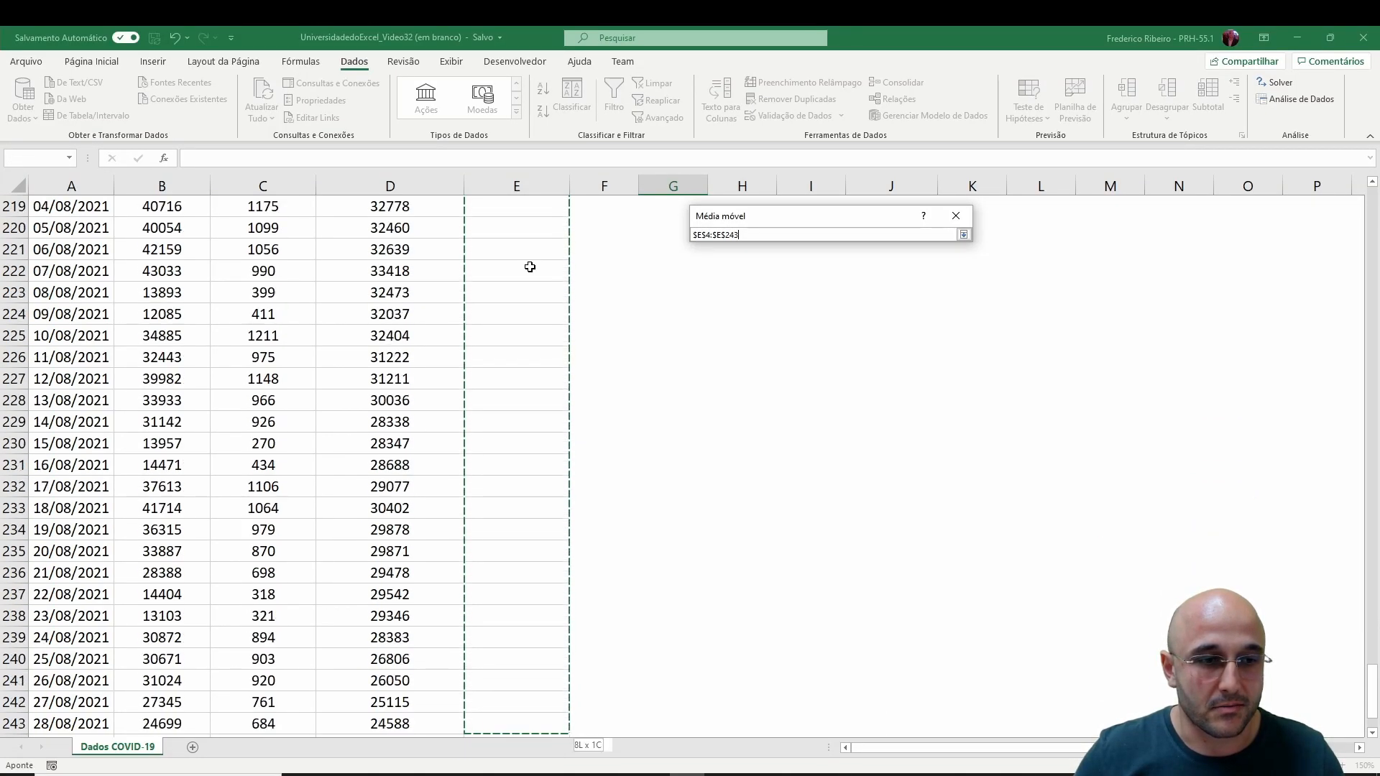
{"action": "key", "text": "shift+Up"}
{"action": "key", "text": "shift+Up"}
{"action": "key", "text": "shift+Up"}
{"action": "key", "text": "shift+Up"}
{"action": "key", "text": "shift+Up"}
{"action": "key", "text": "shift+Up"}
{"action": "key", "text": "shift+Up"}
{"action": "key", "text": "shift+Up"}
{"action": "key", "text": "shift+Up"}
{"action": "key", "text": "shift+Up"}
{"action": "key", "text": "shift+Up"}
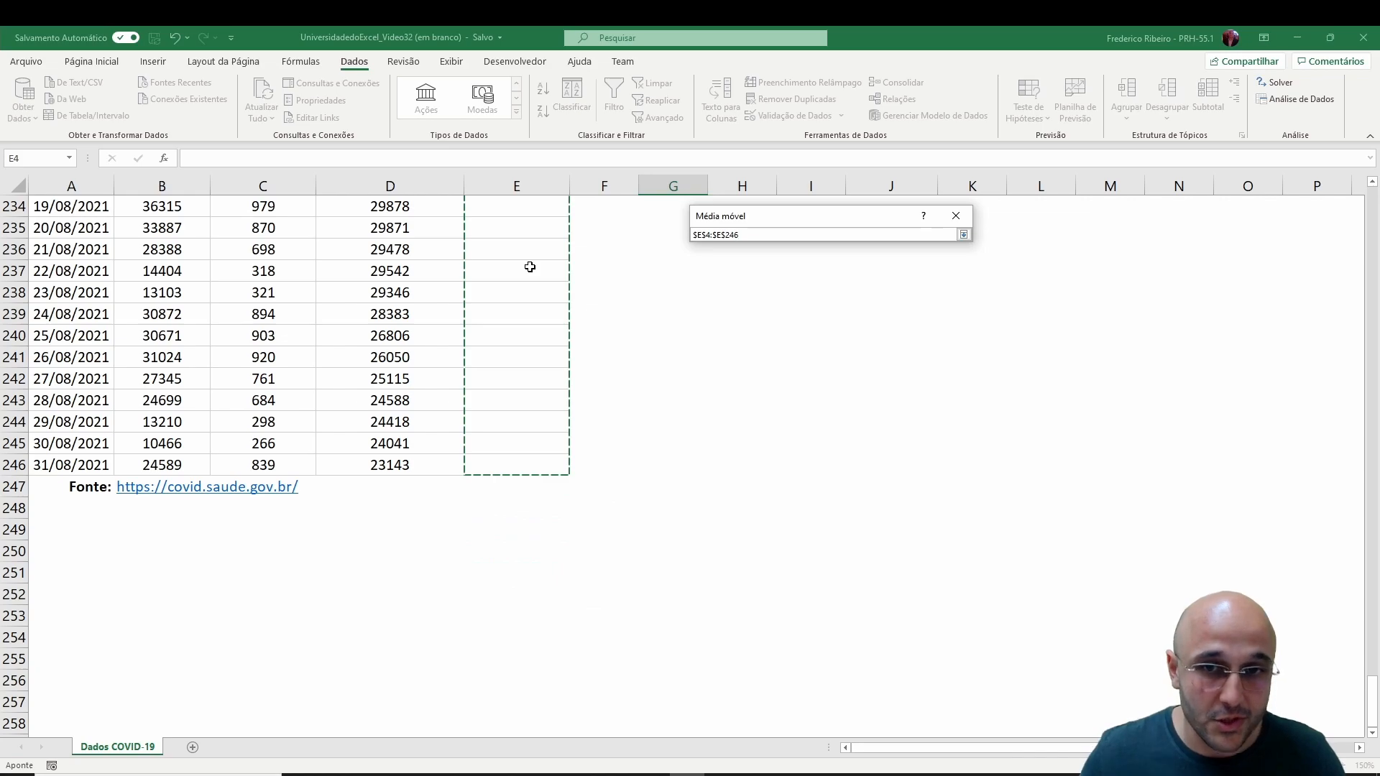
{"action": "left_click", "coordinate": [963, 234]}
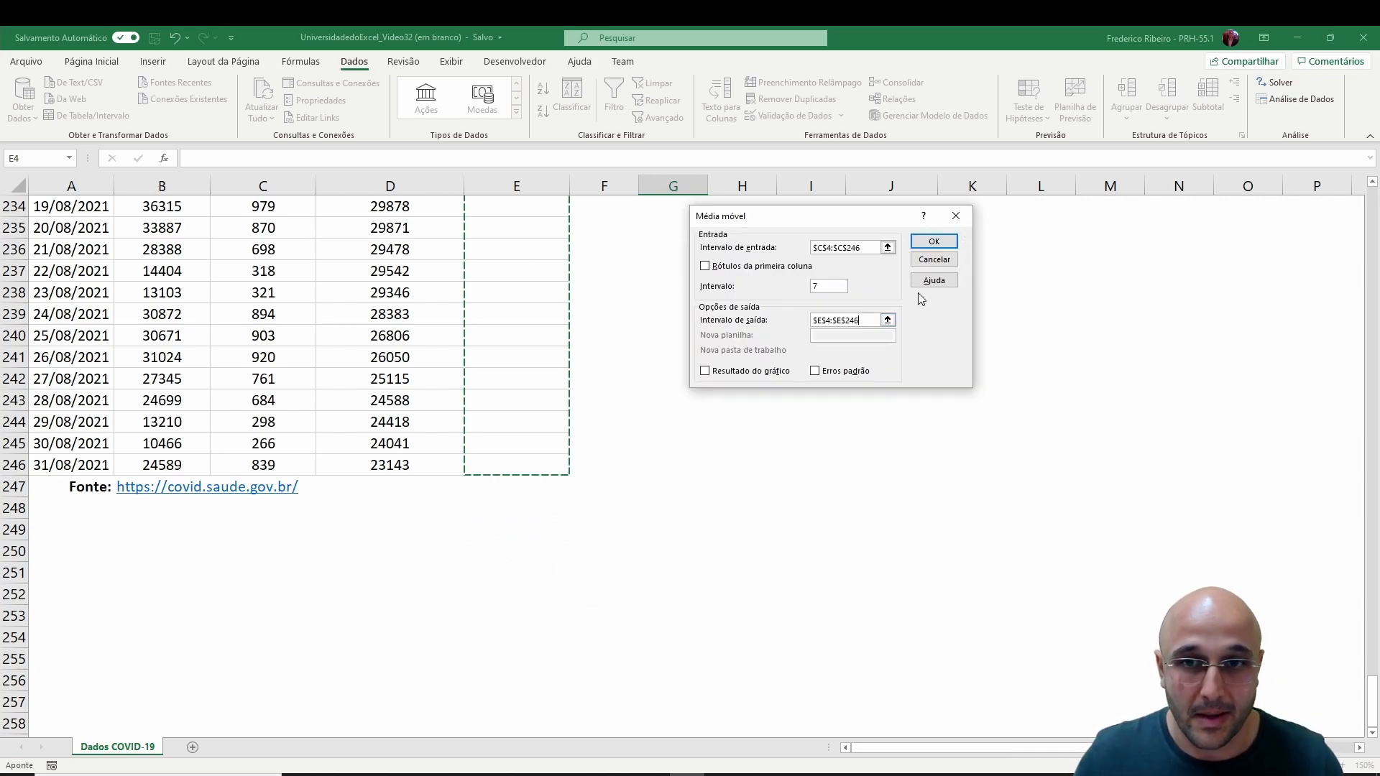
- Include the chart output and standard errors in the moving average options and run the analysis
{"action": "scroll", "coordinate": [988, 497], "scroll_direction": "up", "scroll_amount": 20}
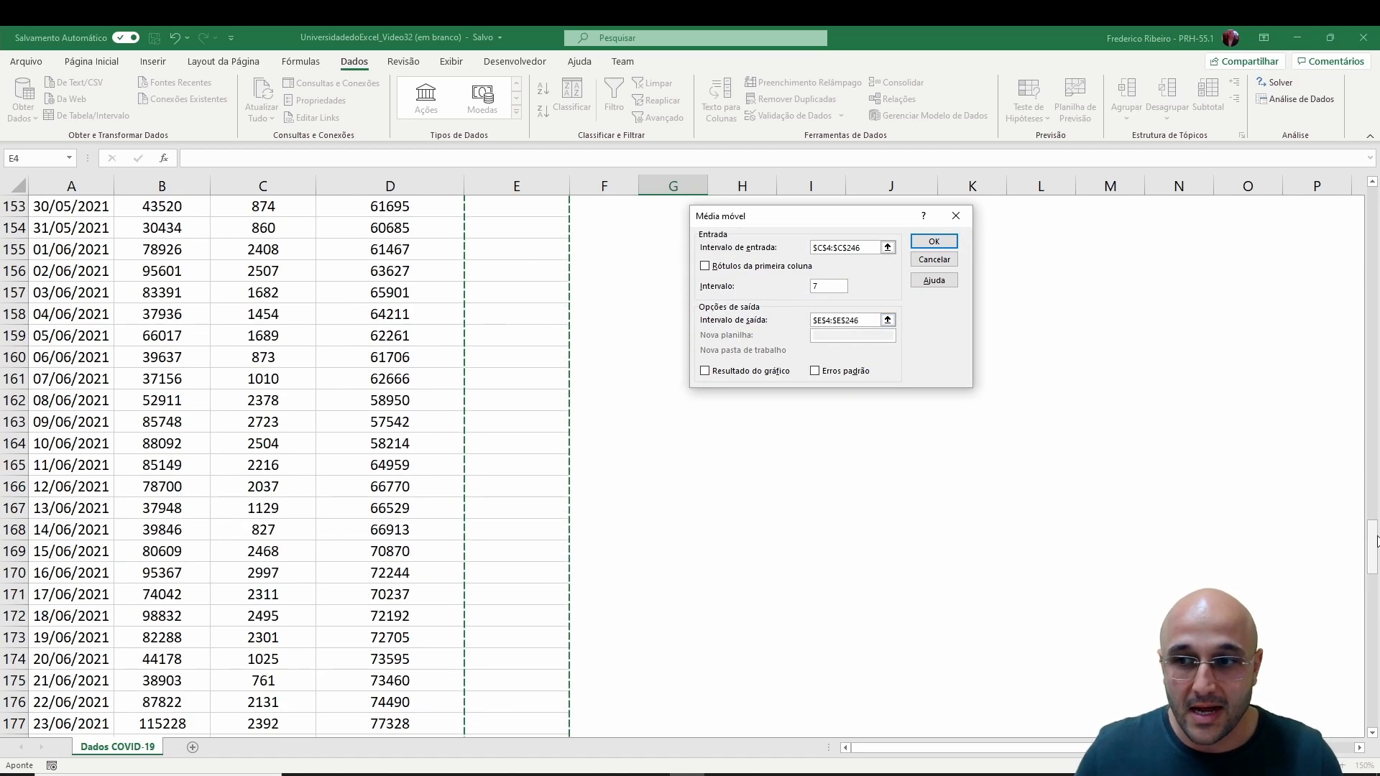
{"action": "left_click_drag", "start_coordinate": [1373, 523], "coordinate": [1375, 192]}
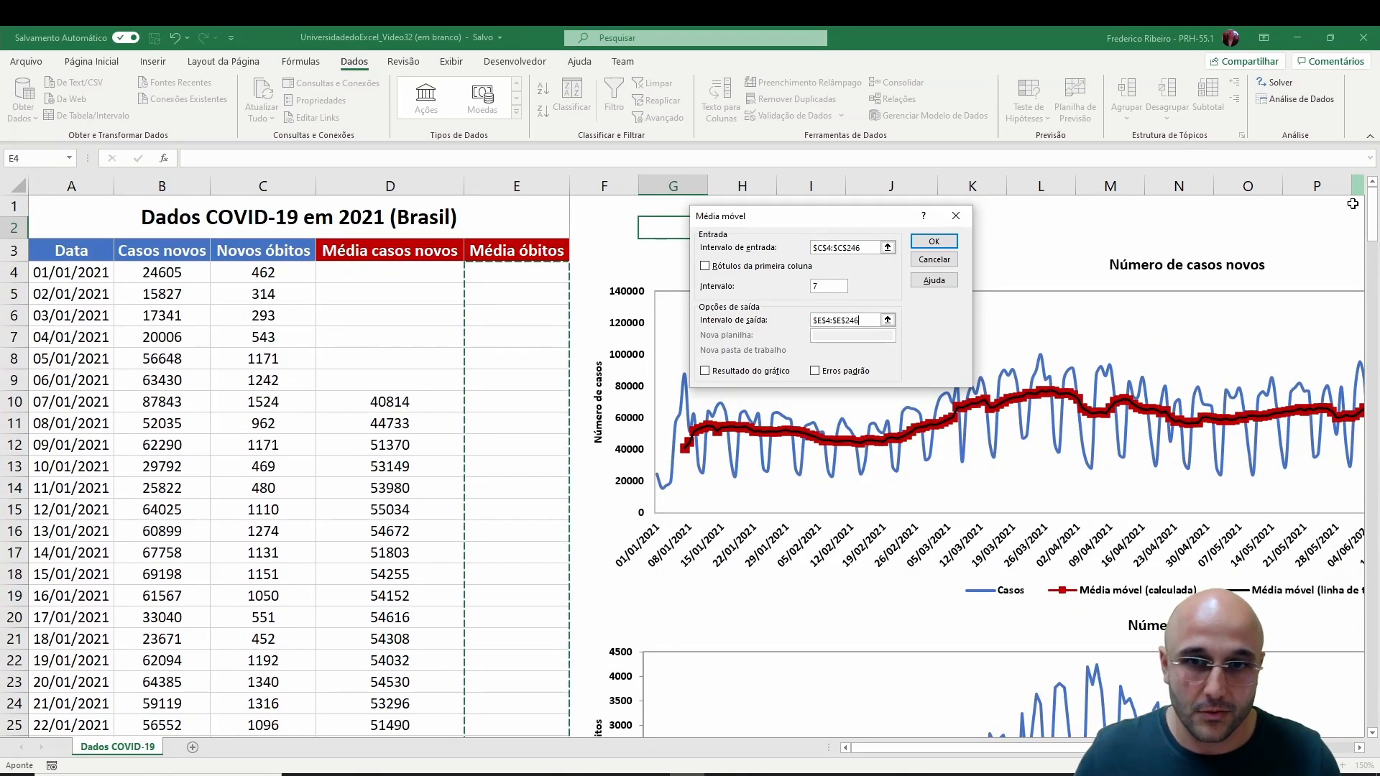
{"action": "left_click", "coordinate": [744, 371]}
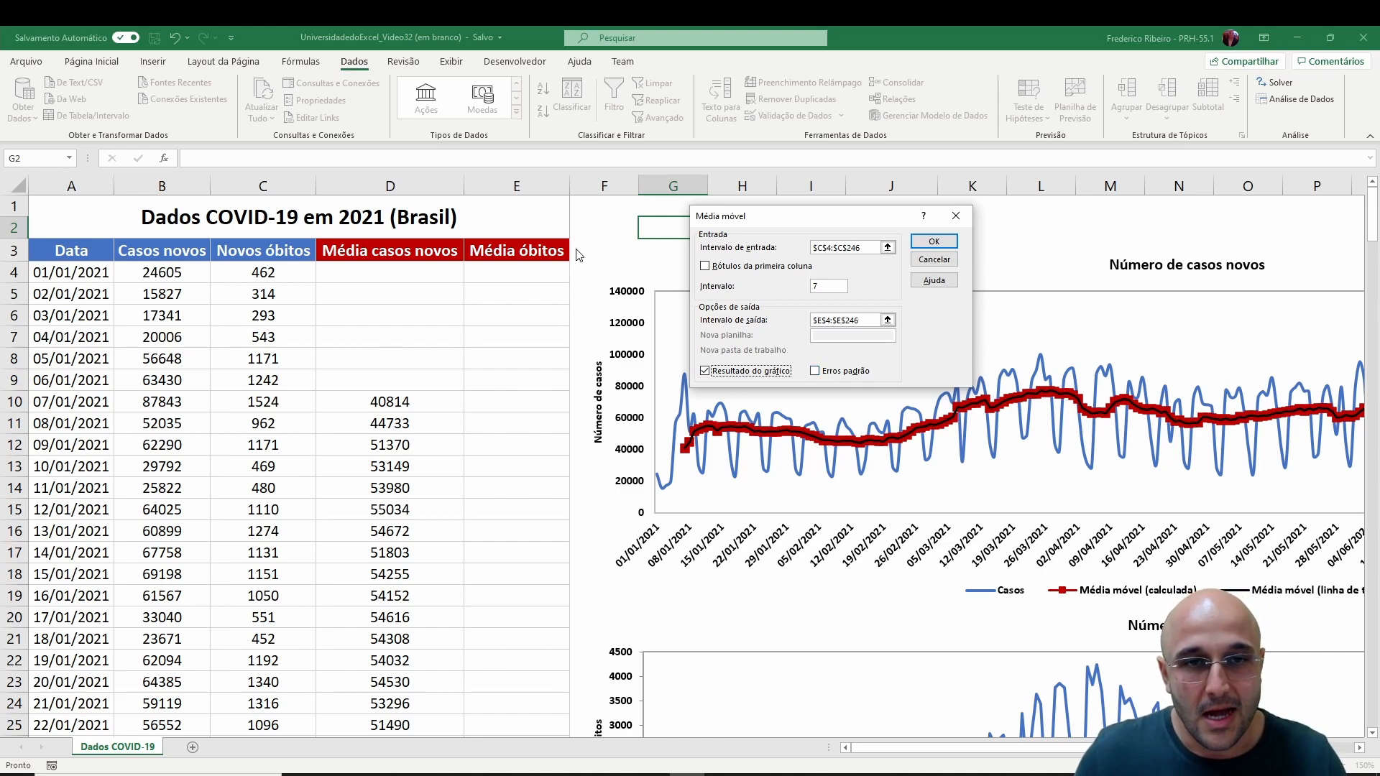
{"action": "left_click", "coordinate": [815, 372]}
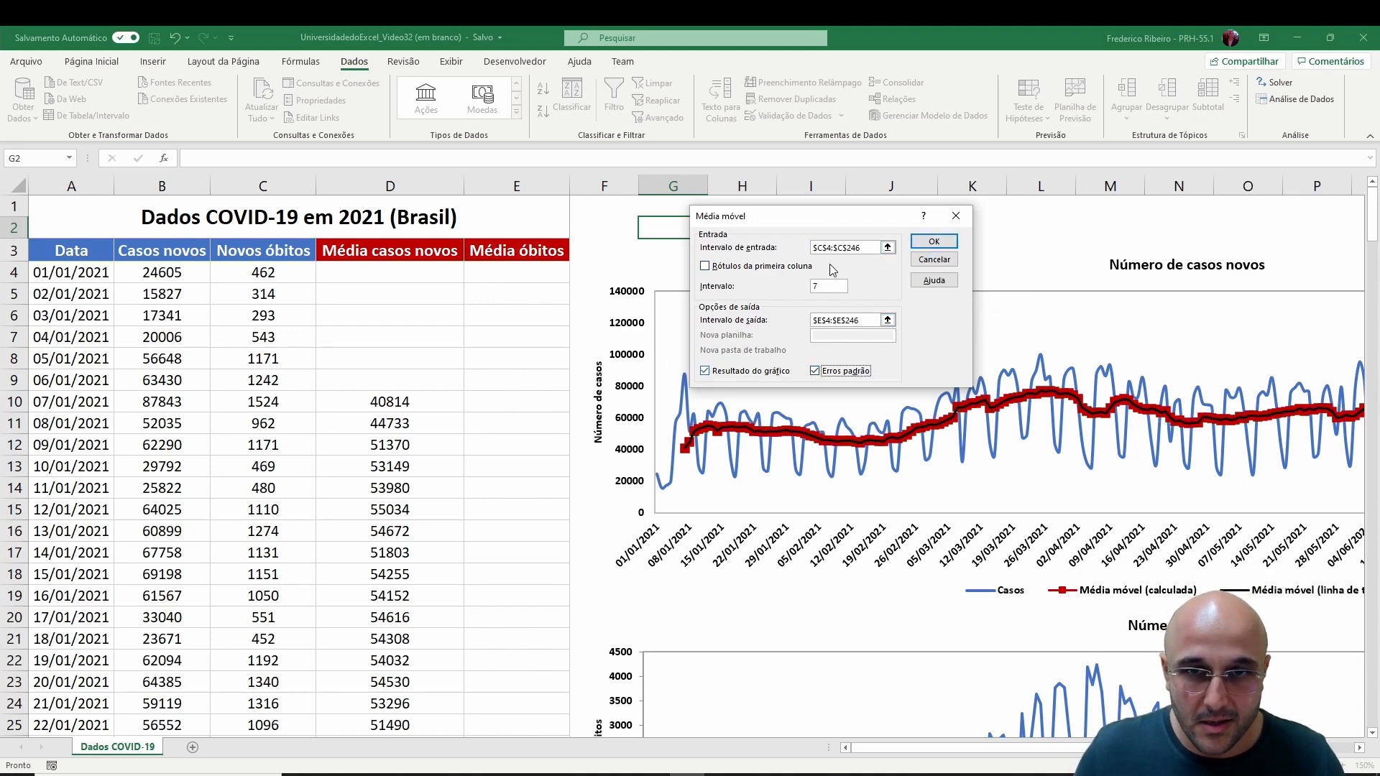
{"action": "left_click", "coordinate": [933, 243]}
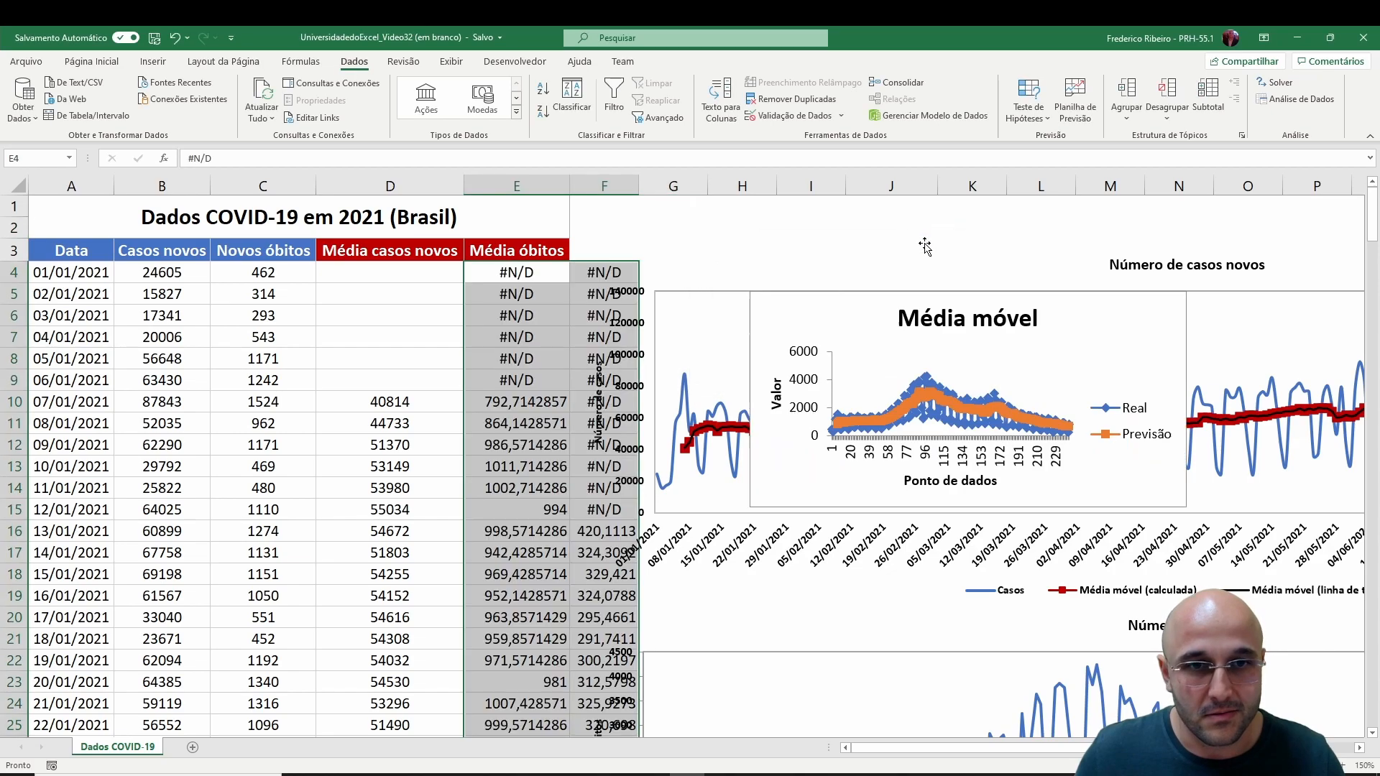
- Move and enlarge the generated Média móvel chart to inspect it, and delete it from the sheet
{"action": "left_click", "coordinate": [759, 303]}
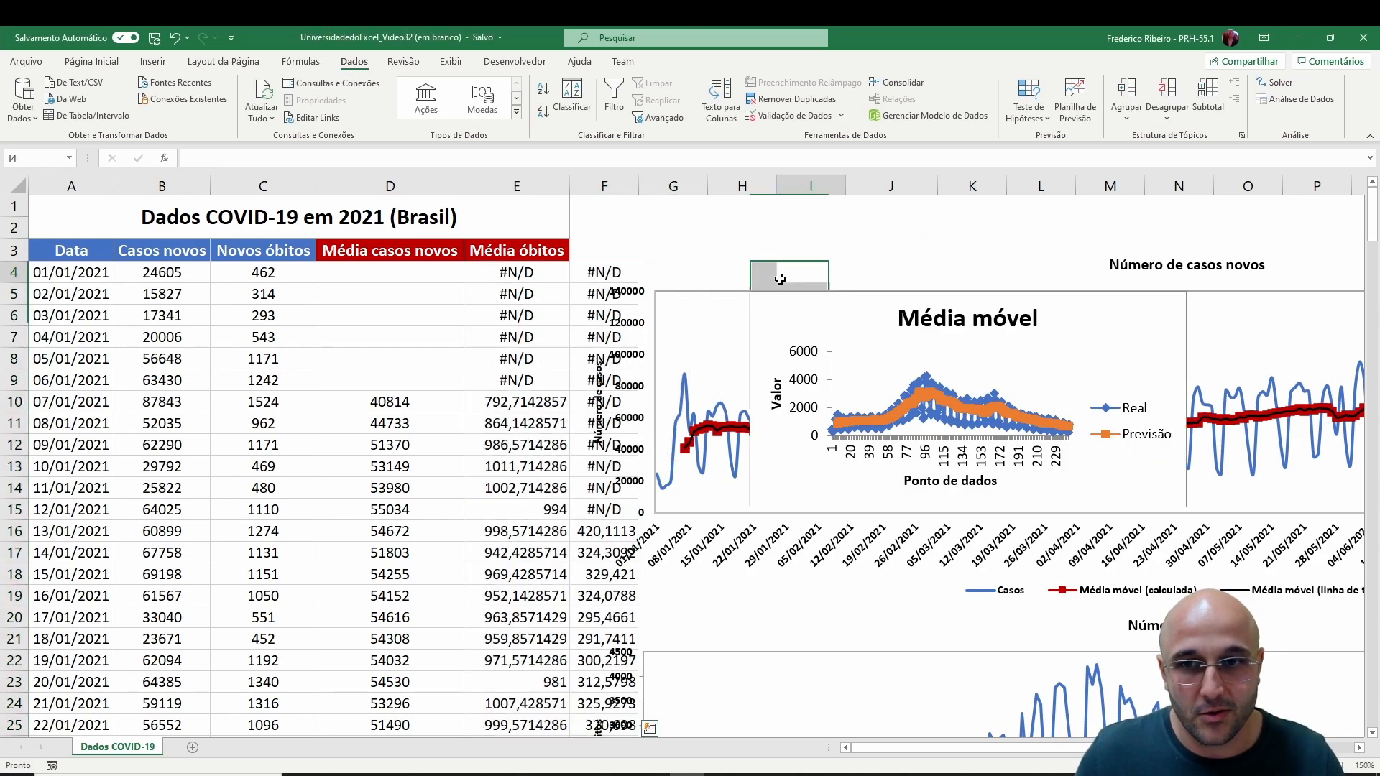
{"action": "left_click_drag", "start_coordinate": [789, 340], "coordinate": [696, 263]}
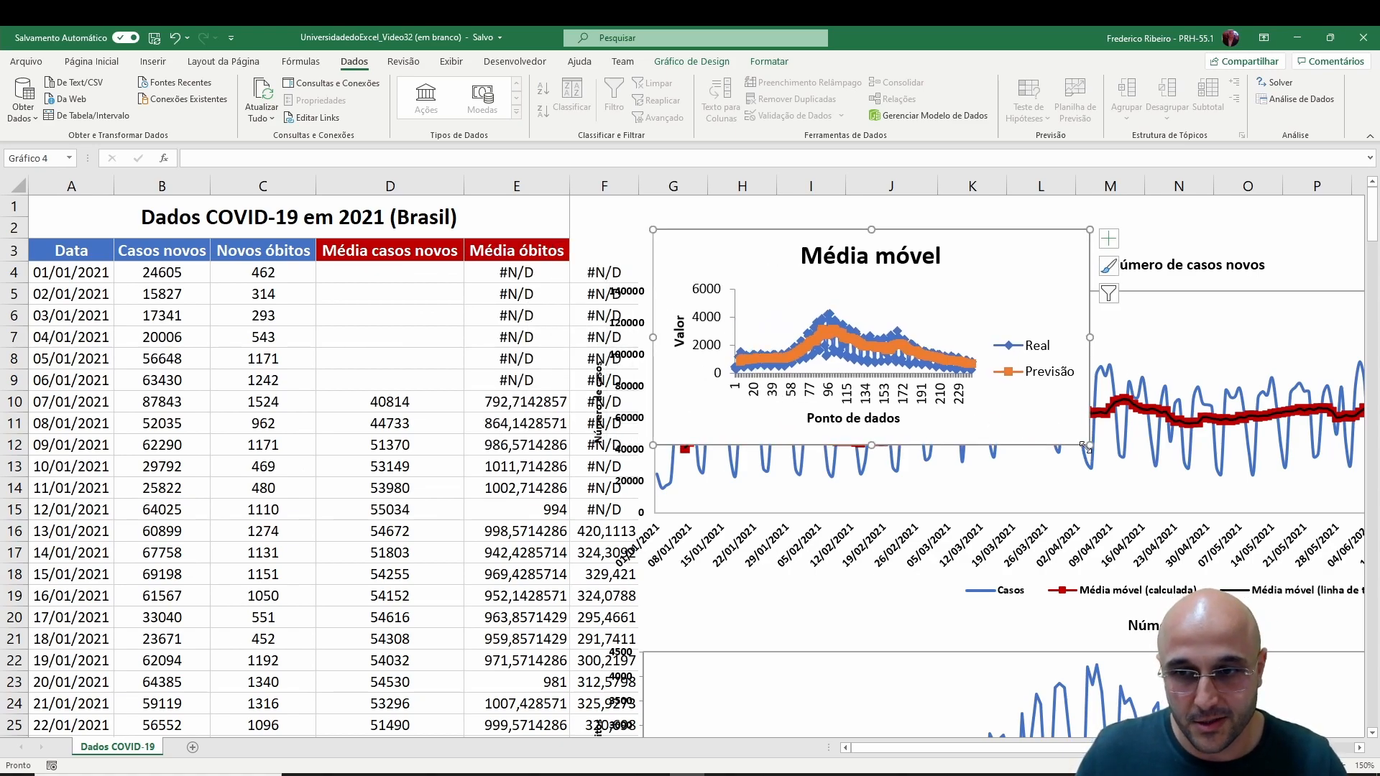
{"action": "left_click_drag", "start_coordinate": [1090, 445], "coordinate": [1364, 568]}
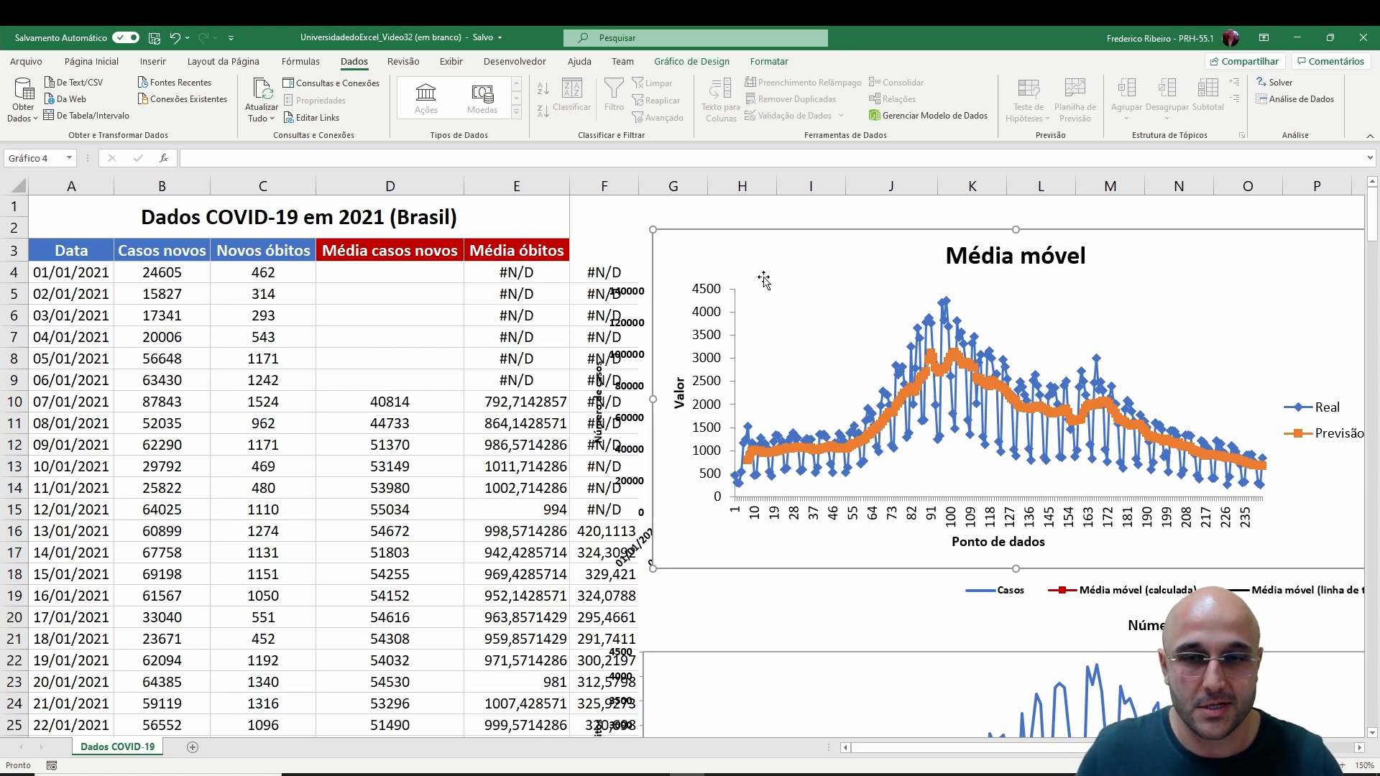
{"action": "key", "text": "Delete"}
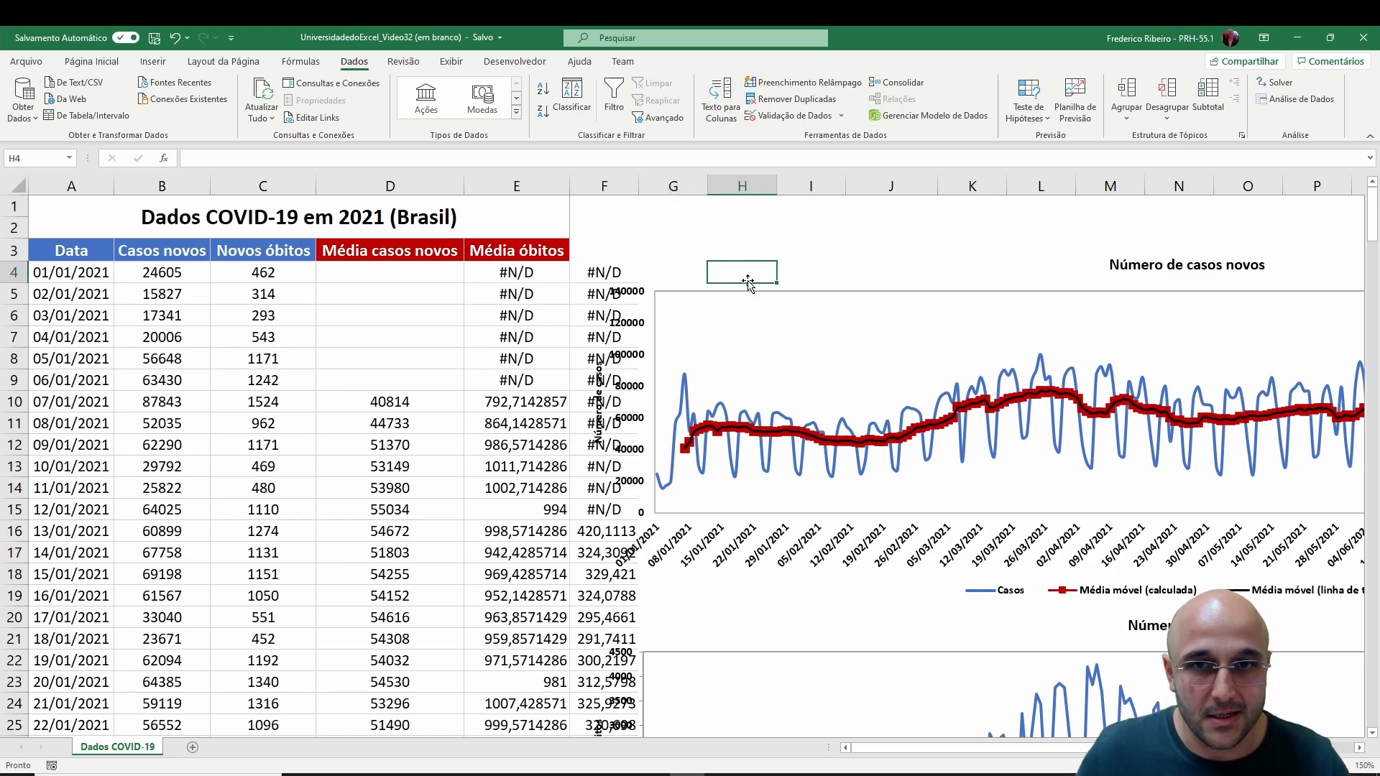
- Shift the new cases chart and the deaths chart sideways so that neither covers column F
{"action": "left_click", "coordinate": [745, 286]}
{"action": "left_click_drag", "start_coordinate": [739, 246], "coordinate": [805, 248]}
{"action": "left_click", "coordinate": [739, 606]}
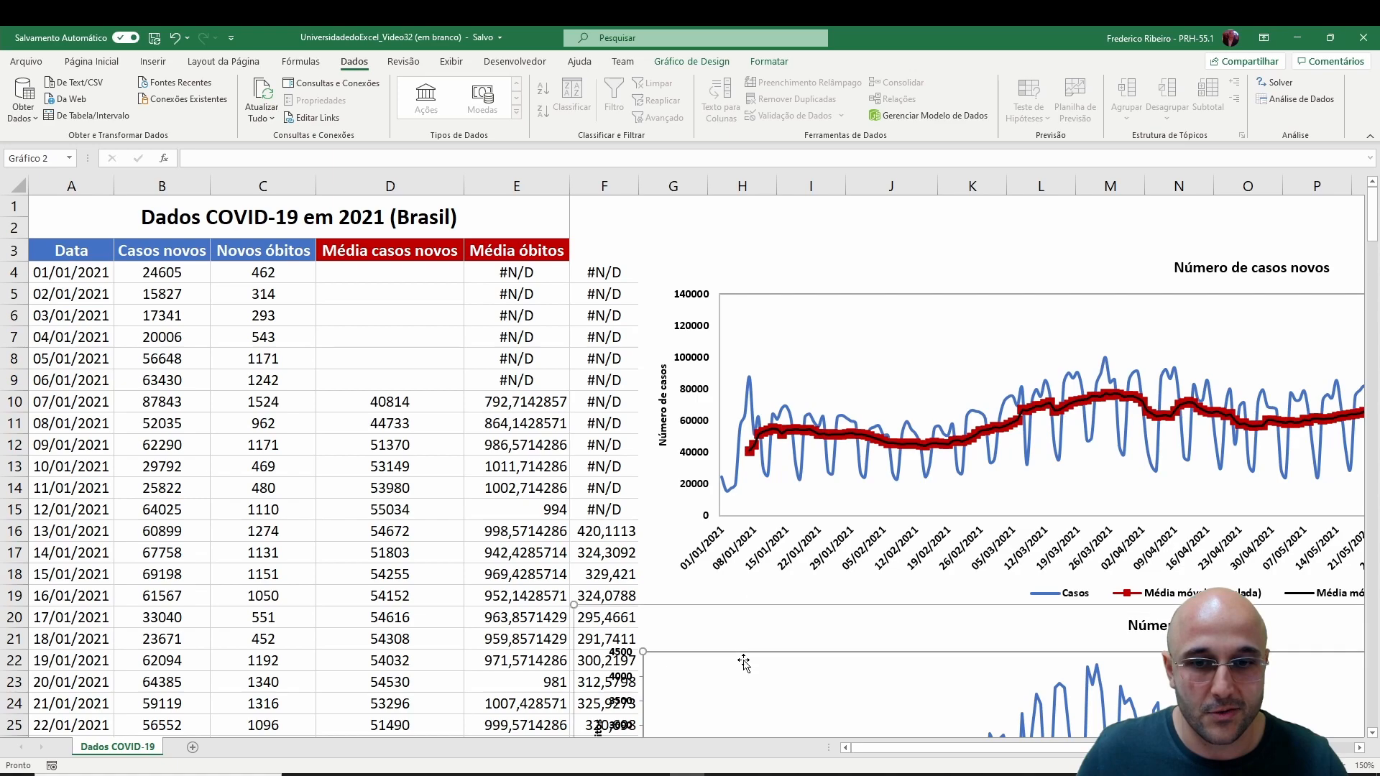
{"action": "left_click_drag", "start_coordinate": [728, 608], "coordinate": [796, 612]}
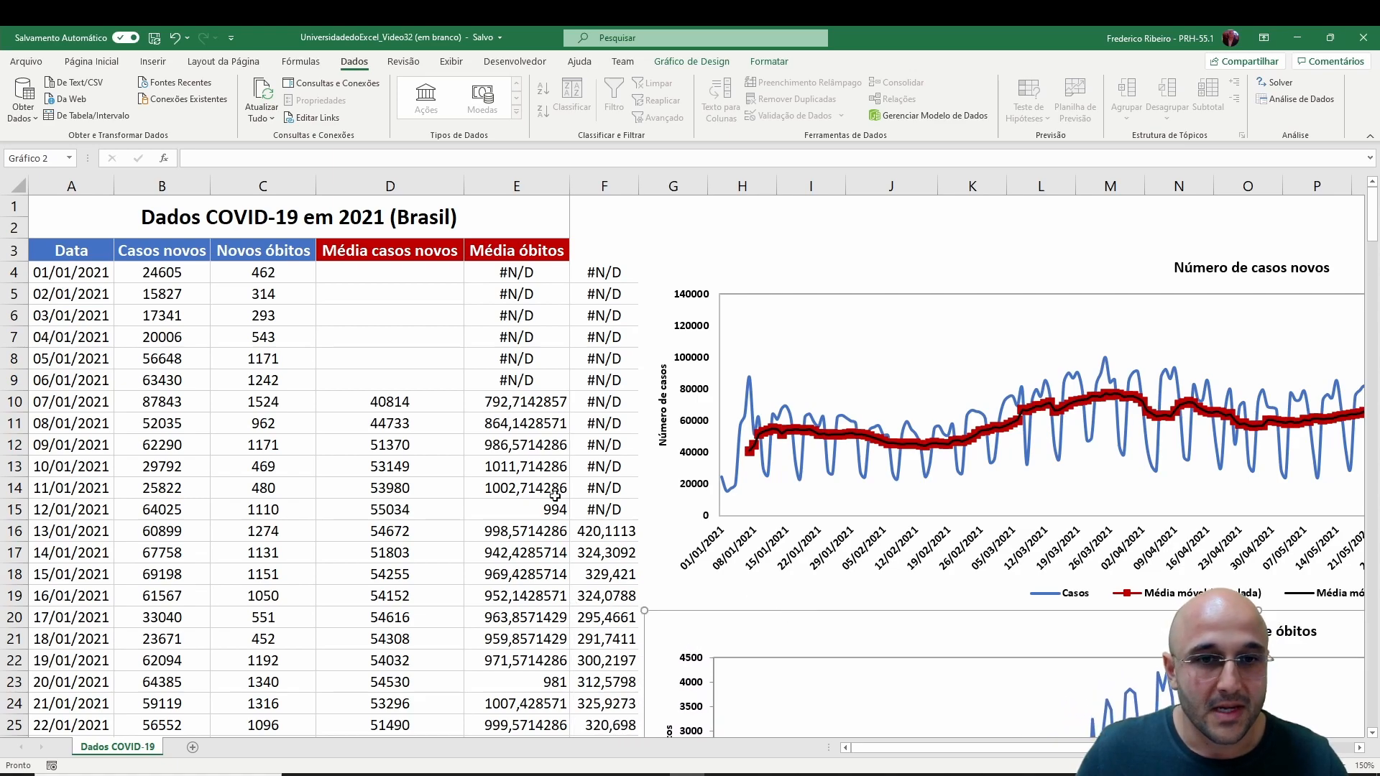
- Clear the #N/D errors from the first six Média óbitos cells, E4:E9
{"action": "scroll", "coordinate": [531, 384], "scroll_direction": "down", "scroll_amount": 1}
{"action": "scroll", "coordinate": [532, 384], "scroll_direction": "up", "scroll_amount": 1}
{"action": "scroll", "coordinate": [531, 384], "scroll_direction": "up", "scroll_amount": 1}
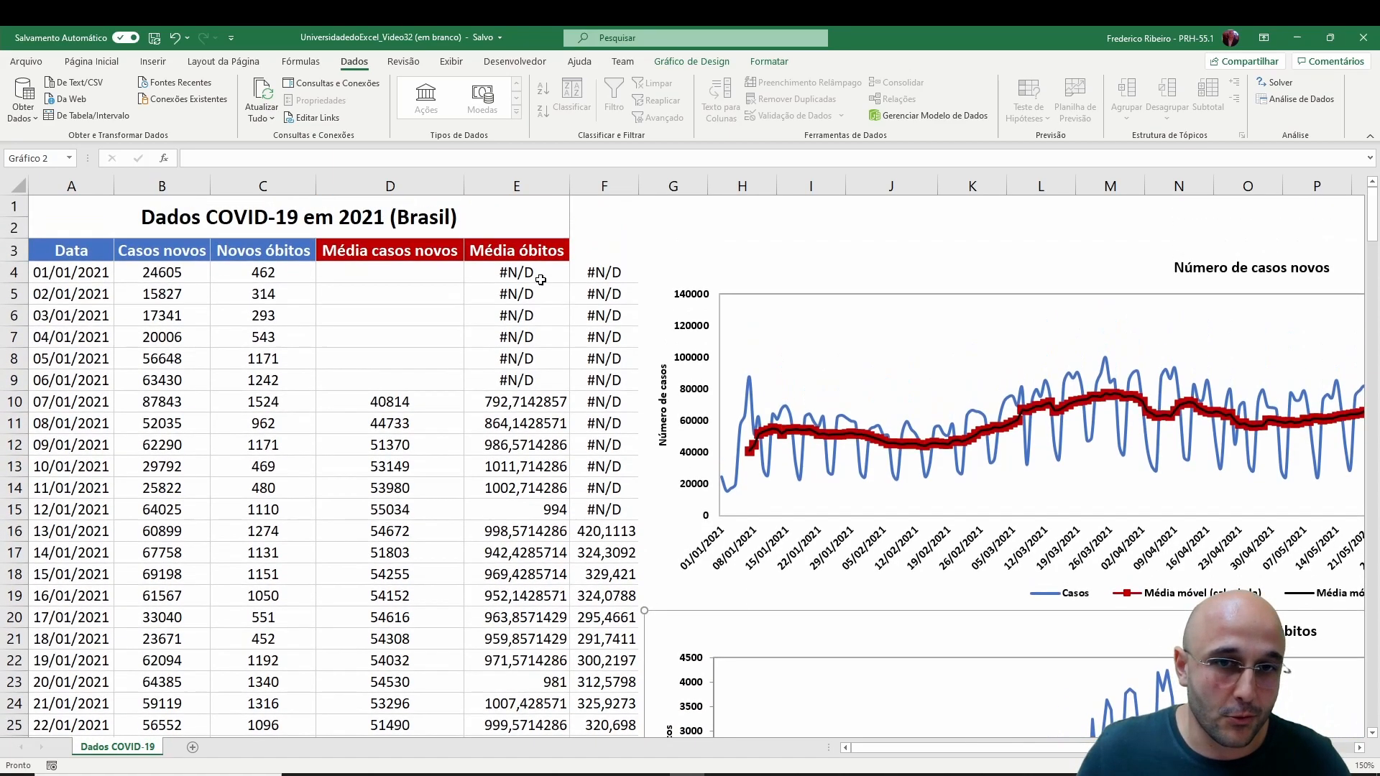
{"action": "left_click_drag", "start_coordinate": [530, 271], "coordinate": [527, 382]}
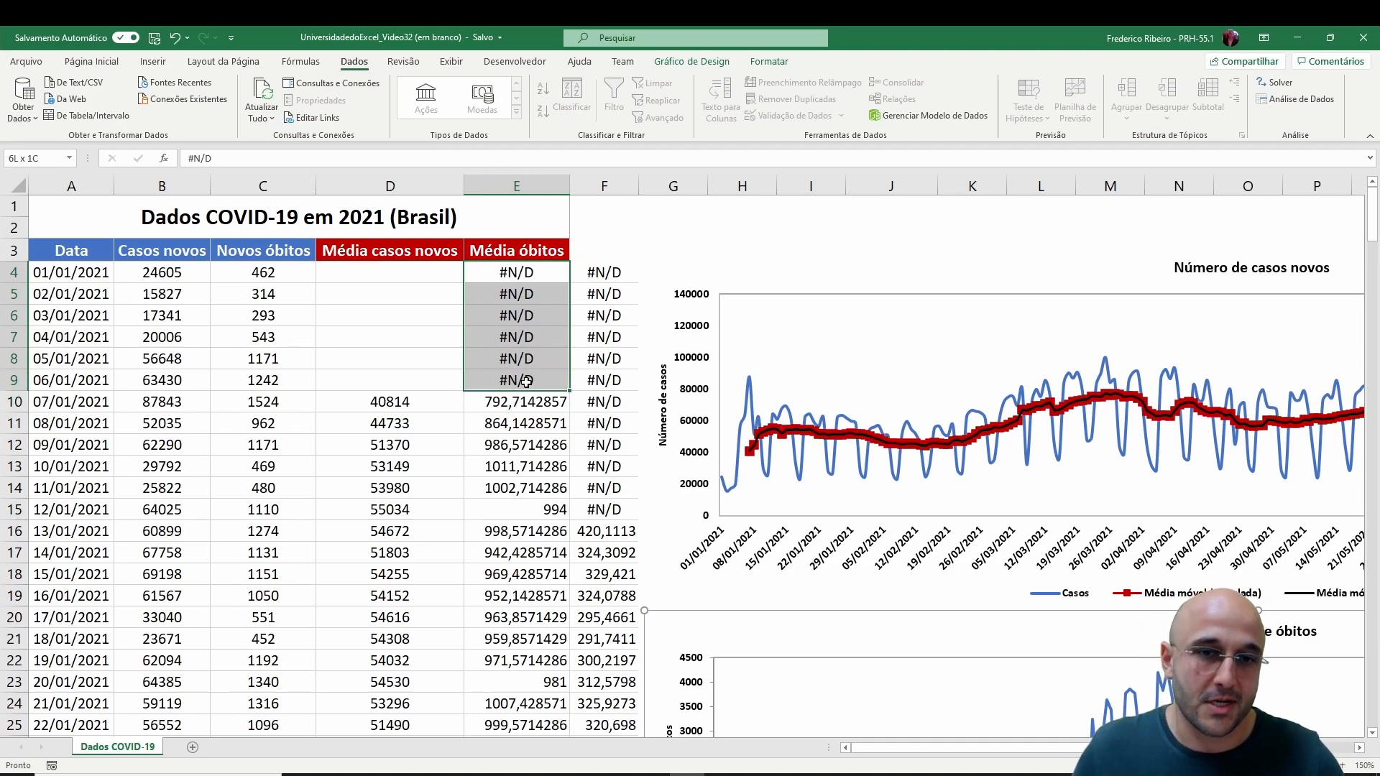
{"action": "left_click_drag", "start_coordinate": [527, 382], "coordinate": [527, 382]}
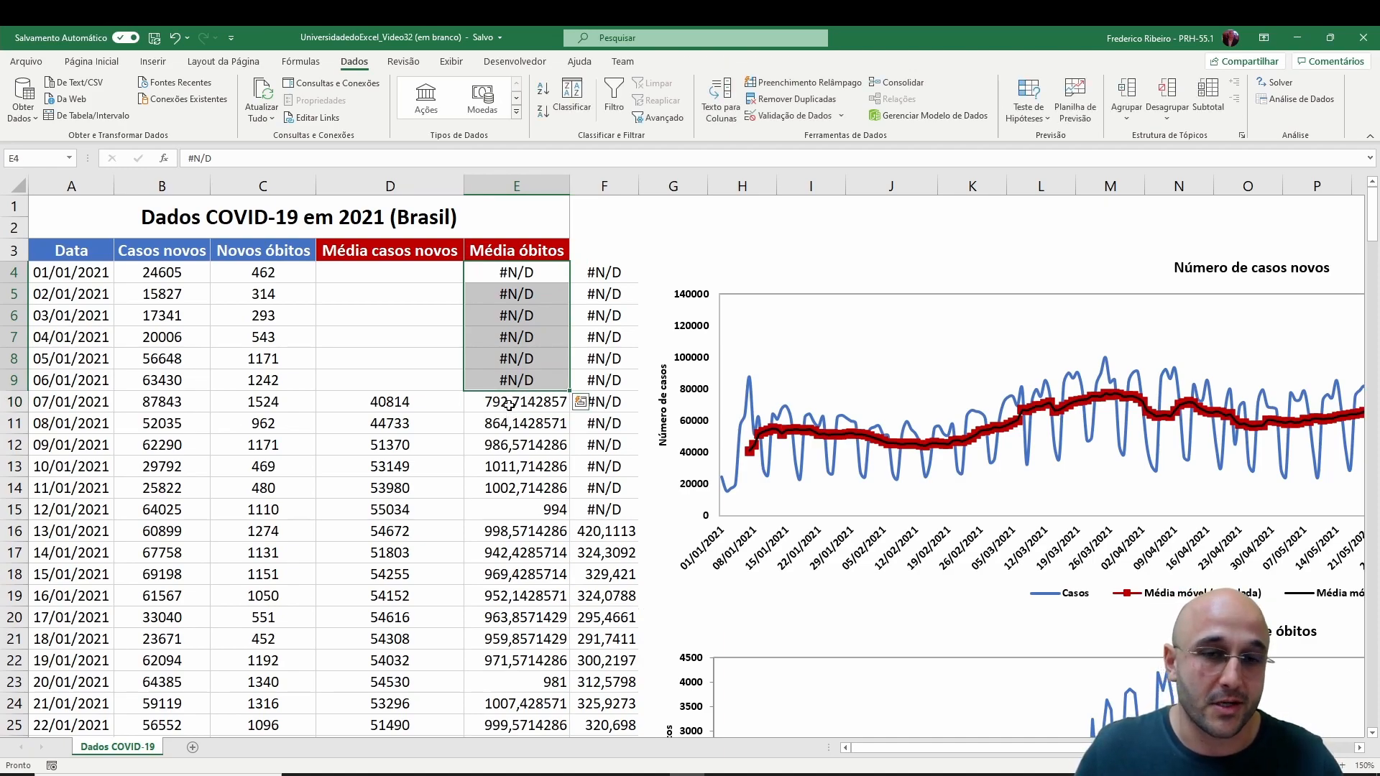
{"action": "left_click_drag", "start_coordinate": [548, 274], "coordinate": [539, 374]}
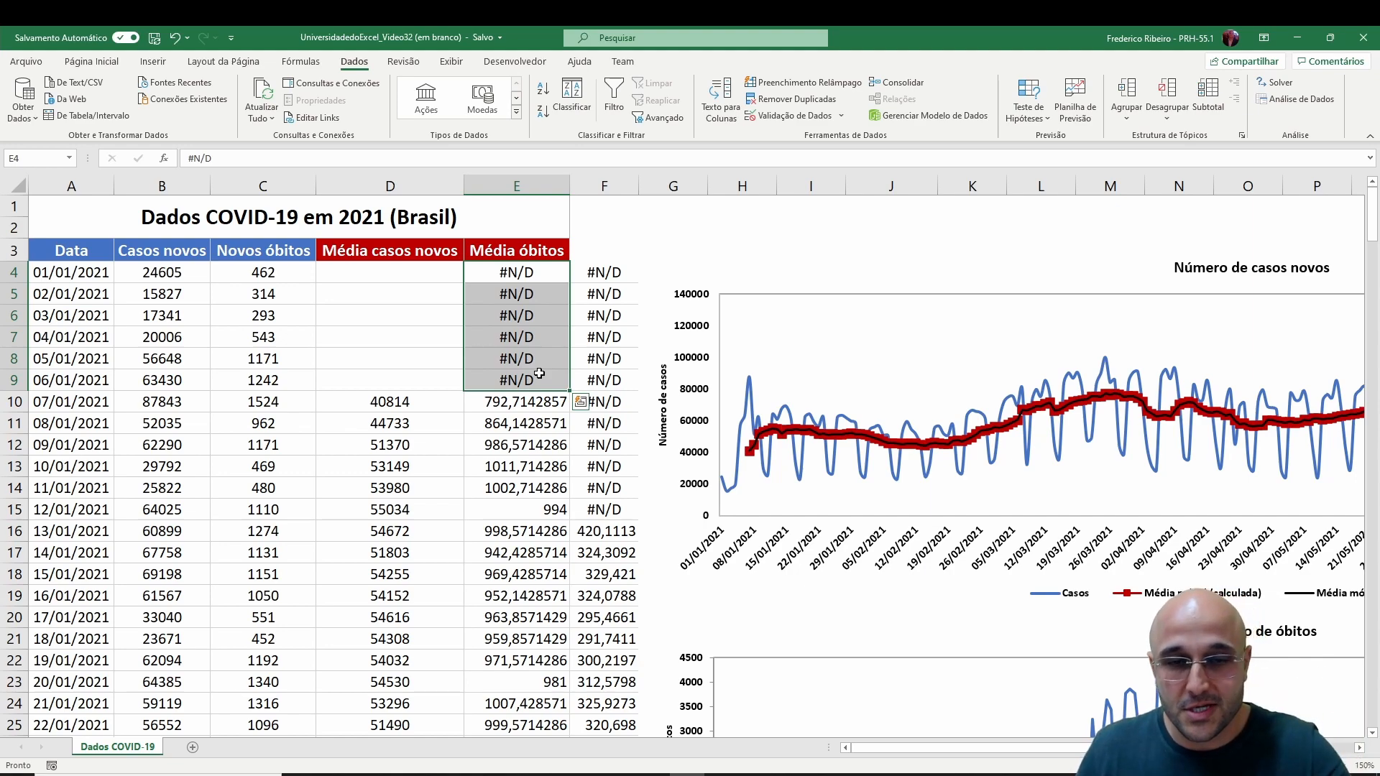
{"action": "key", "text": "Delete"}
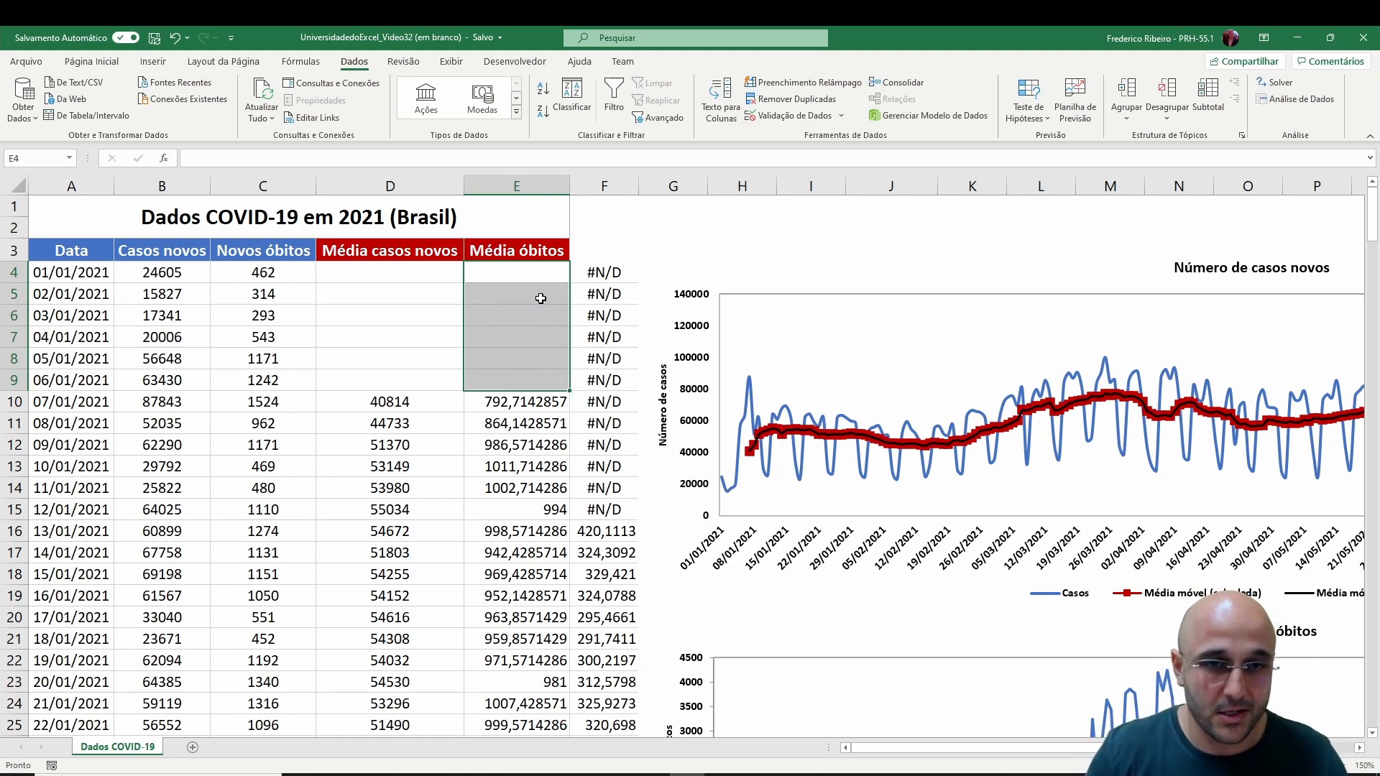
- Clear the #N/D errors from the standard error cells F4:F15
{"action": "left_click", "coordinate": [596, 272]}
{"action": "left_click_drag", "start_coordinate": [596, 273], "coordinate": [600, 511]}
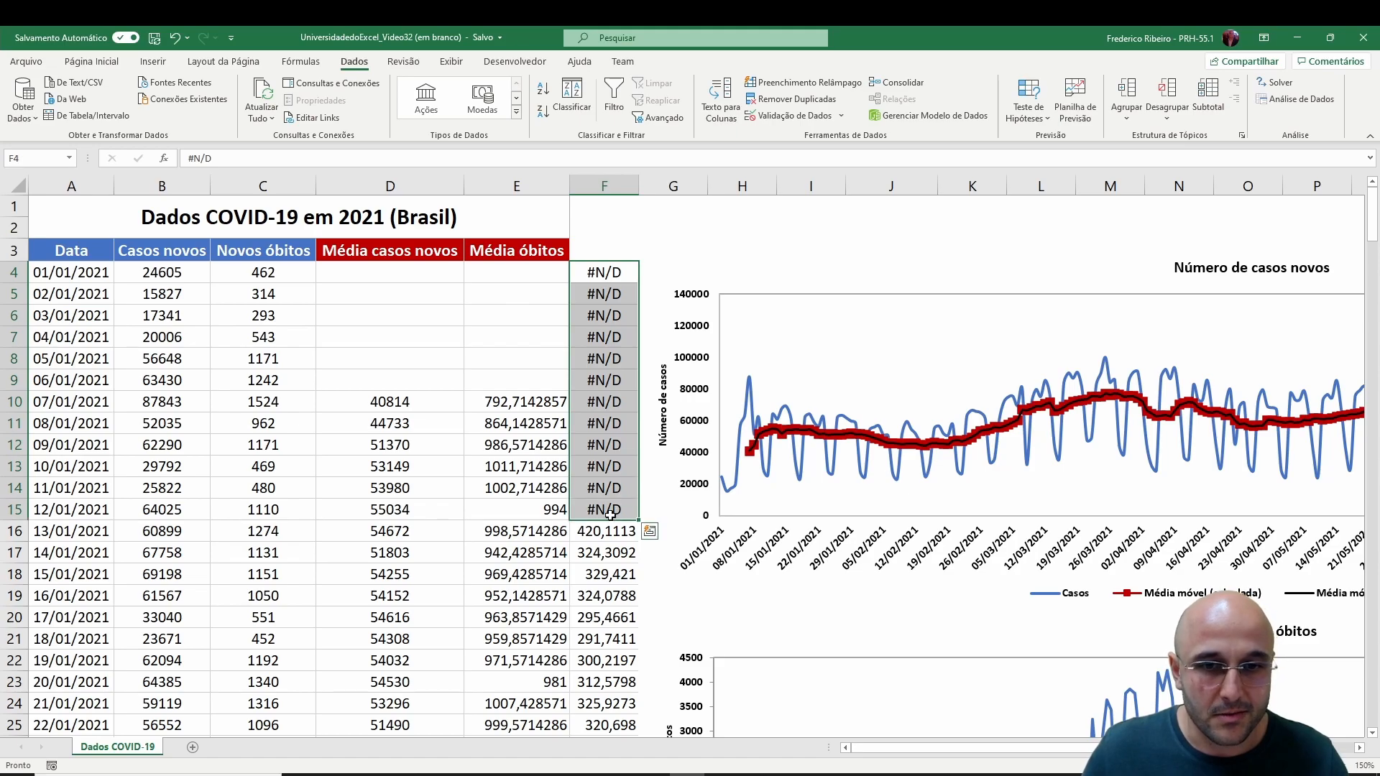
{"action": "key", "text": "Delete"}
{"action": "scroll", "coordinate": [600, 511], "scroll_direction": "down", "scroll_amount": 4}
{"action": "scroll", "coordinate": [600, 511], "scroll_direction": "up", "scroll_amount": 4}
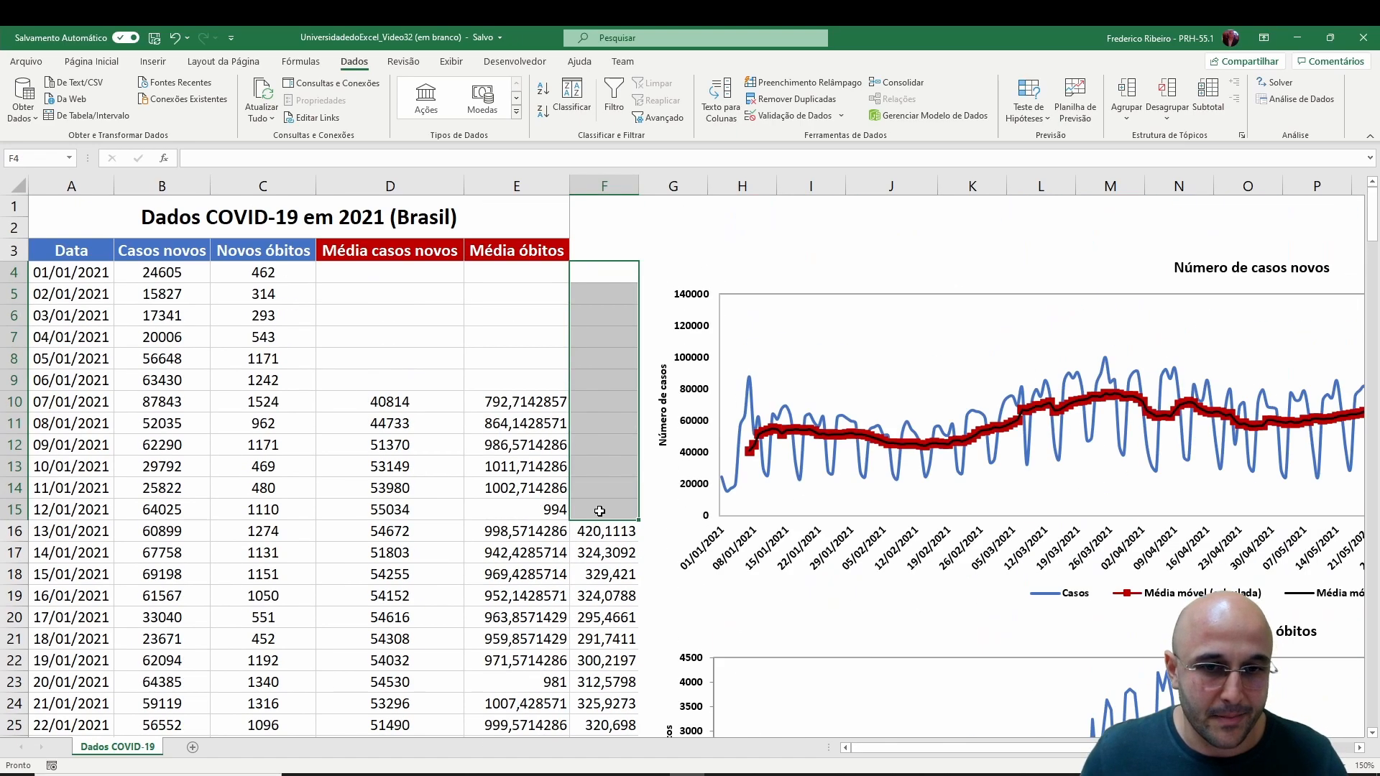
{"action": "scroll", "coordinate": [601, 511], "scroll_direction": "down", "scroll_amount": 5}
{"action": "scroll", "coordinate": [600, 511], "scroll_direction": "up", "scroll_amount": 5}
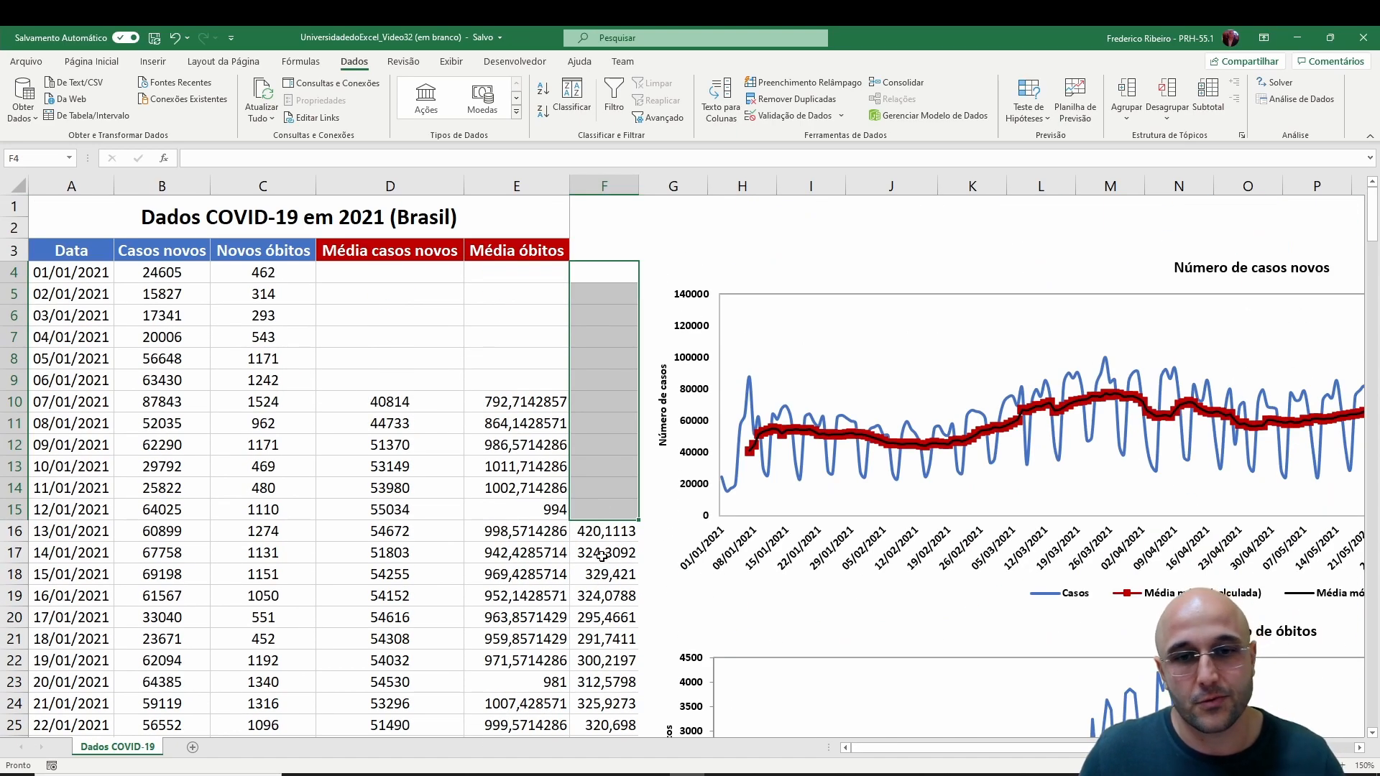
- Examine the standard error formula in F16 and the ranges it refers to, leaving it as is
{"action": "left_click", "coordinate": [613, 536]}
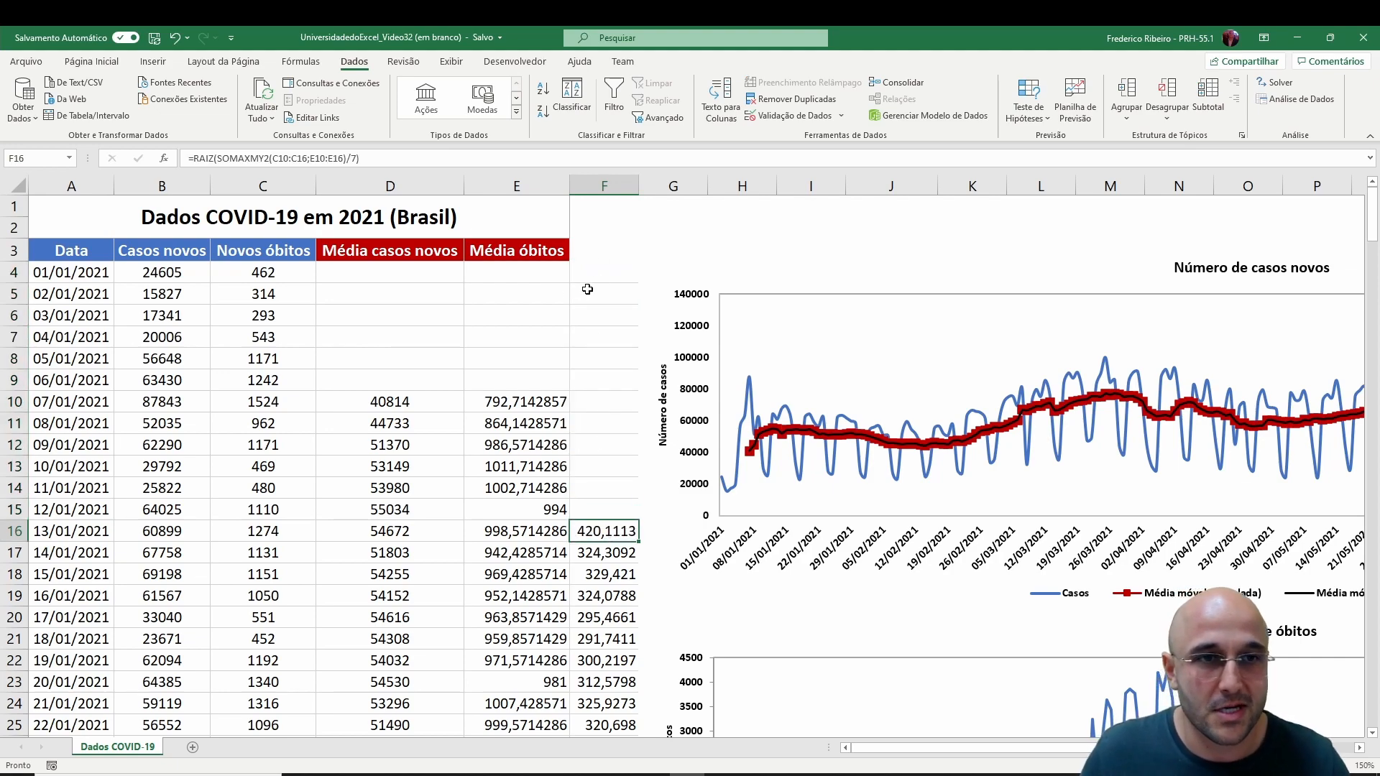
{"action": "double_click", "coordinate": [615, 530]}
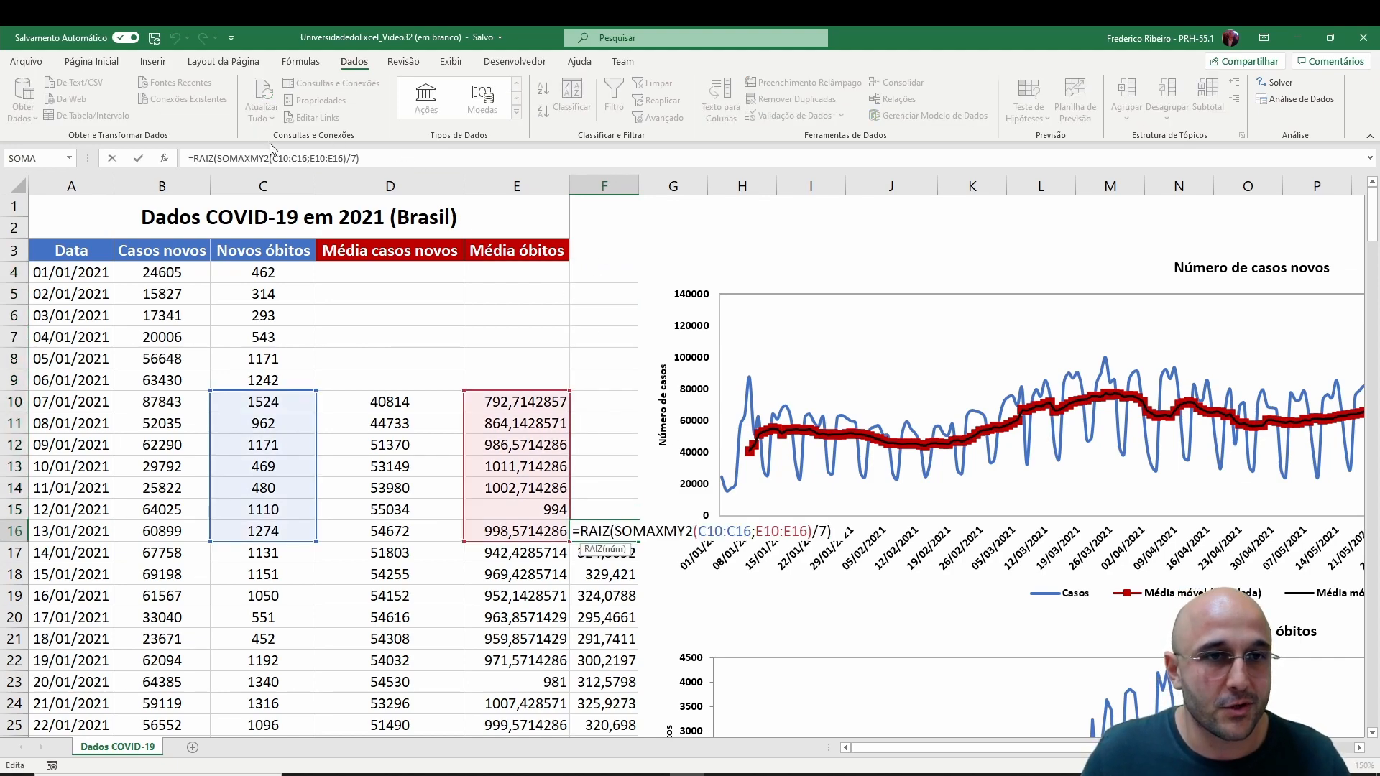
{"action": "left_click_drag", "start_coordinate": [375, 155], "coordinate": [191, 155]}
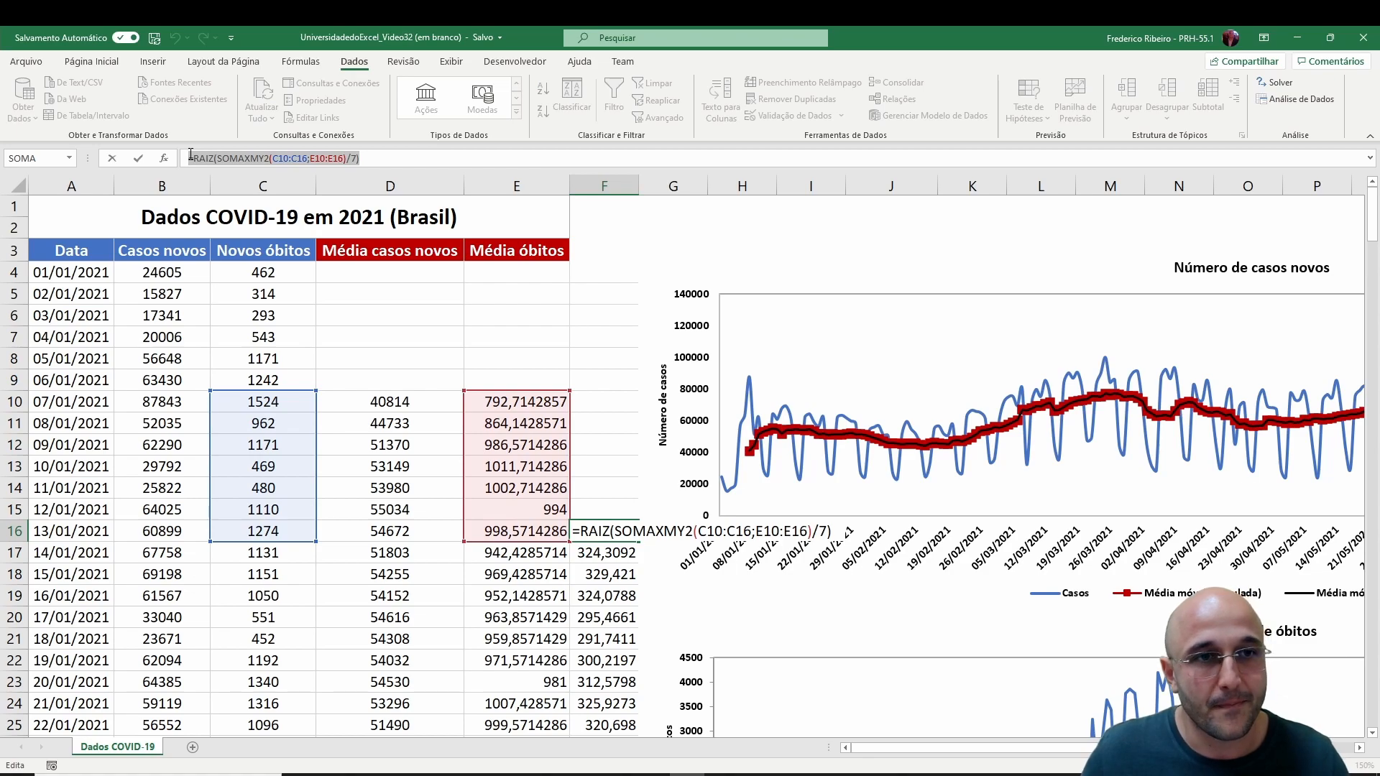
{"action": "key", "text": "Return"}
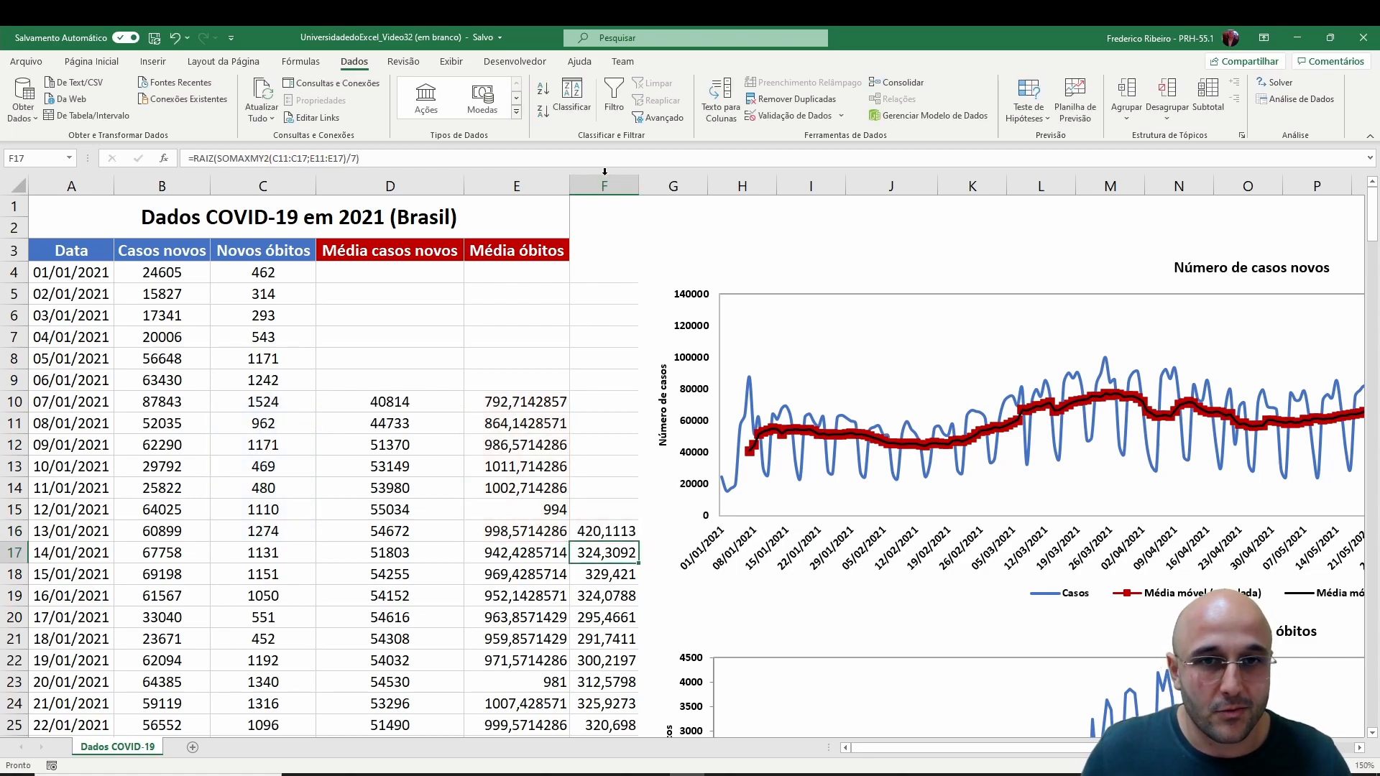
- Delete the standard error values in column F and fill the whole column with white
{"action": "left_click", "coordinate": [607, 182]}
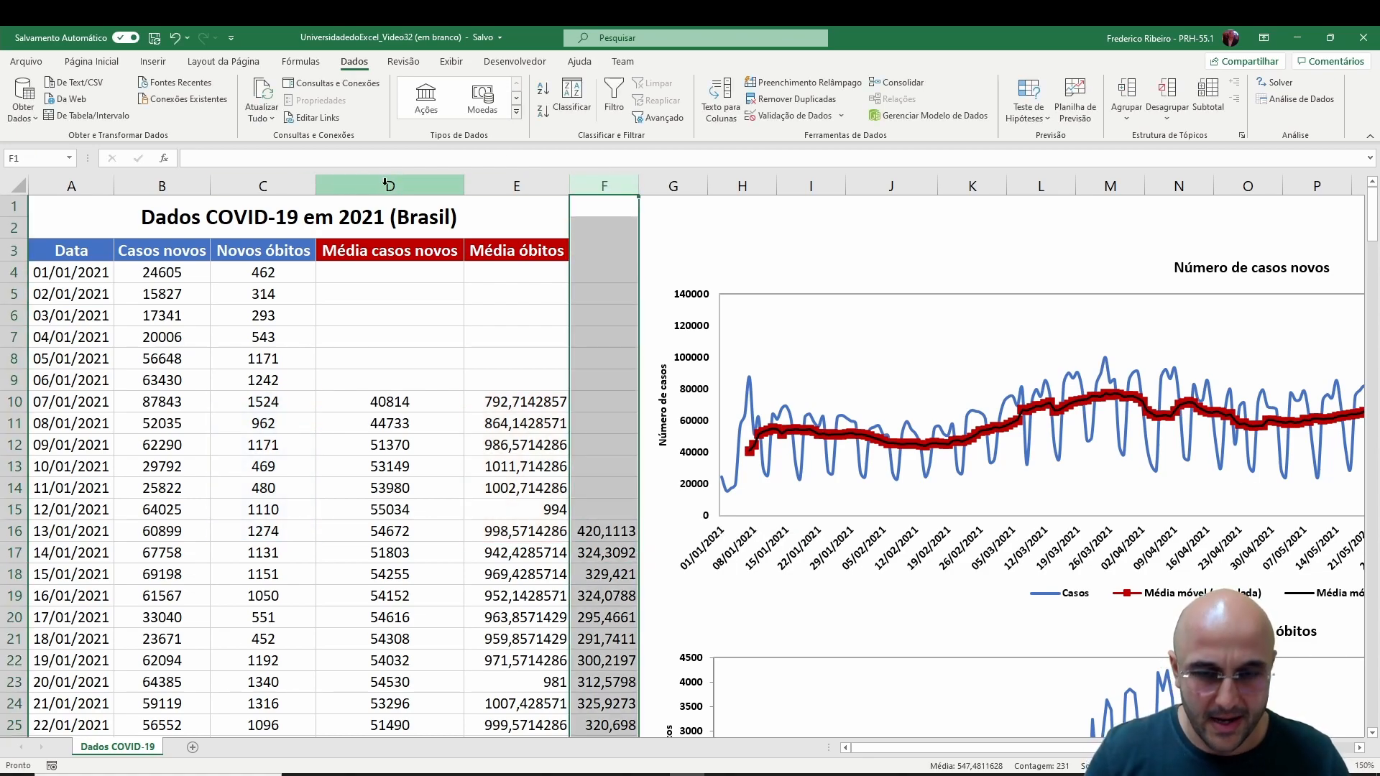
{"action": "key", "text": "Delete"}
{"action": "left_click", "coordinate": [91, 61]}
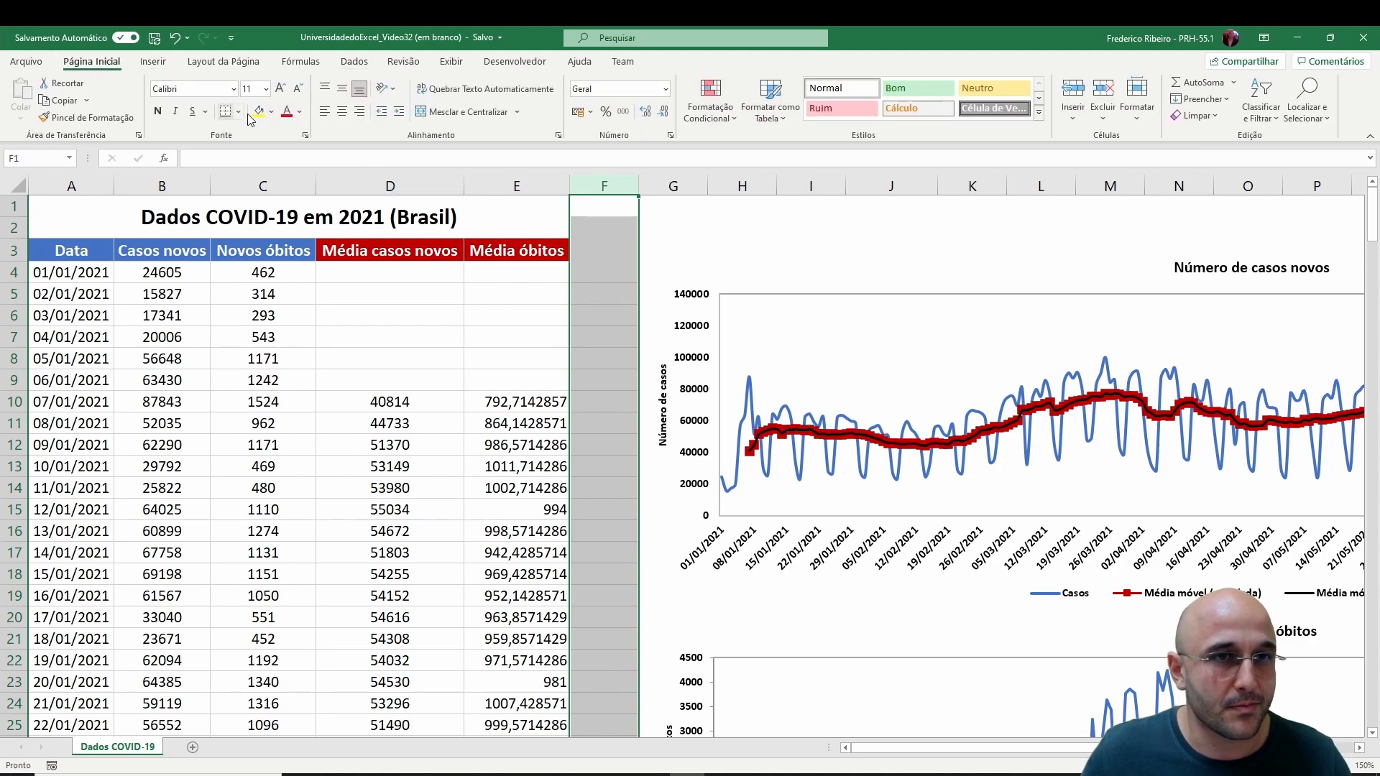
{"action": "left_click", "coordinate": [271, 112]}
{"action": "left_click", "coordinate": [258, 148]}
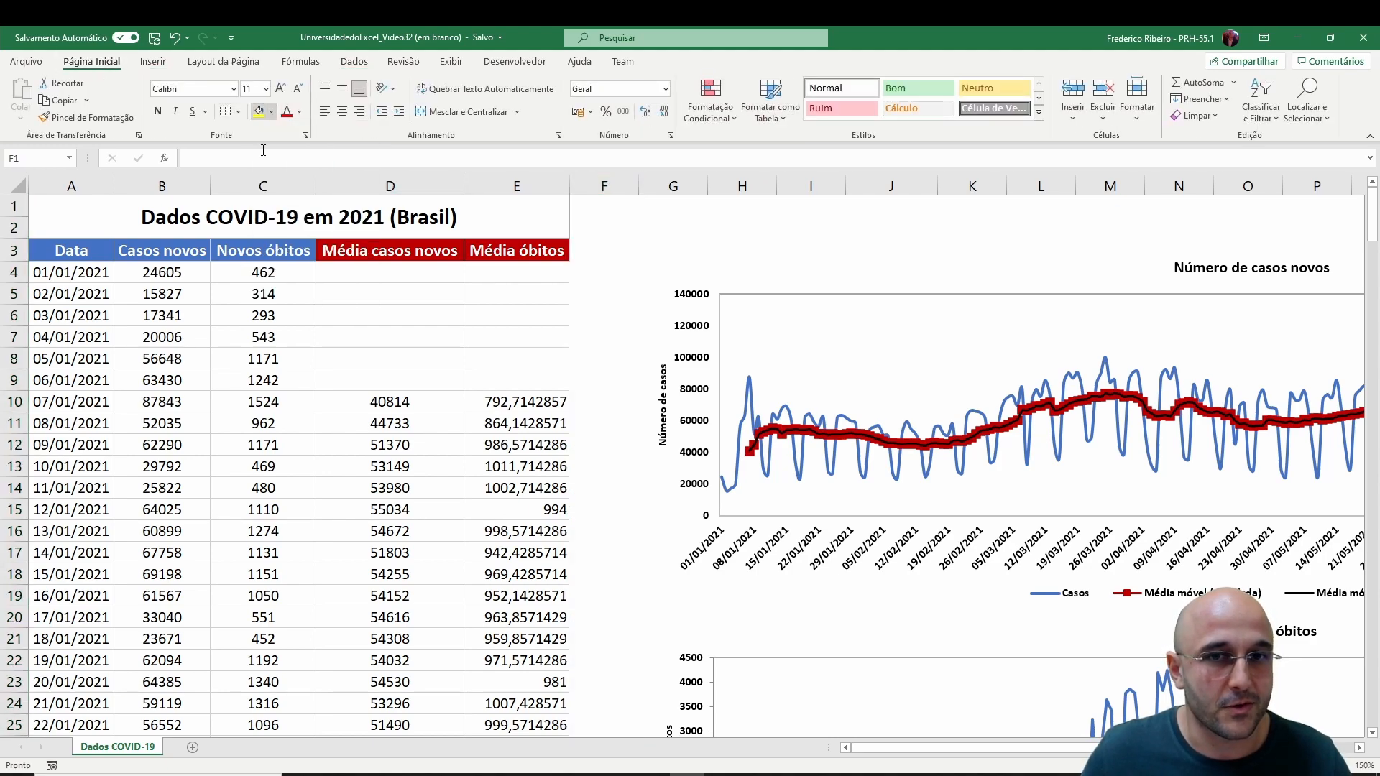
{"action": "left_click", "coordinate": [465, 267]}
- Apply all borders to the COVID-19 data table from the title down to the 31/08/2021 row, A1:E246
{"action": "left_click", "coordinate": [269, 214]}
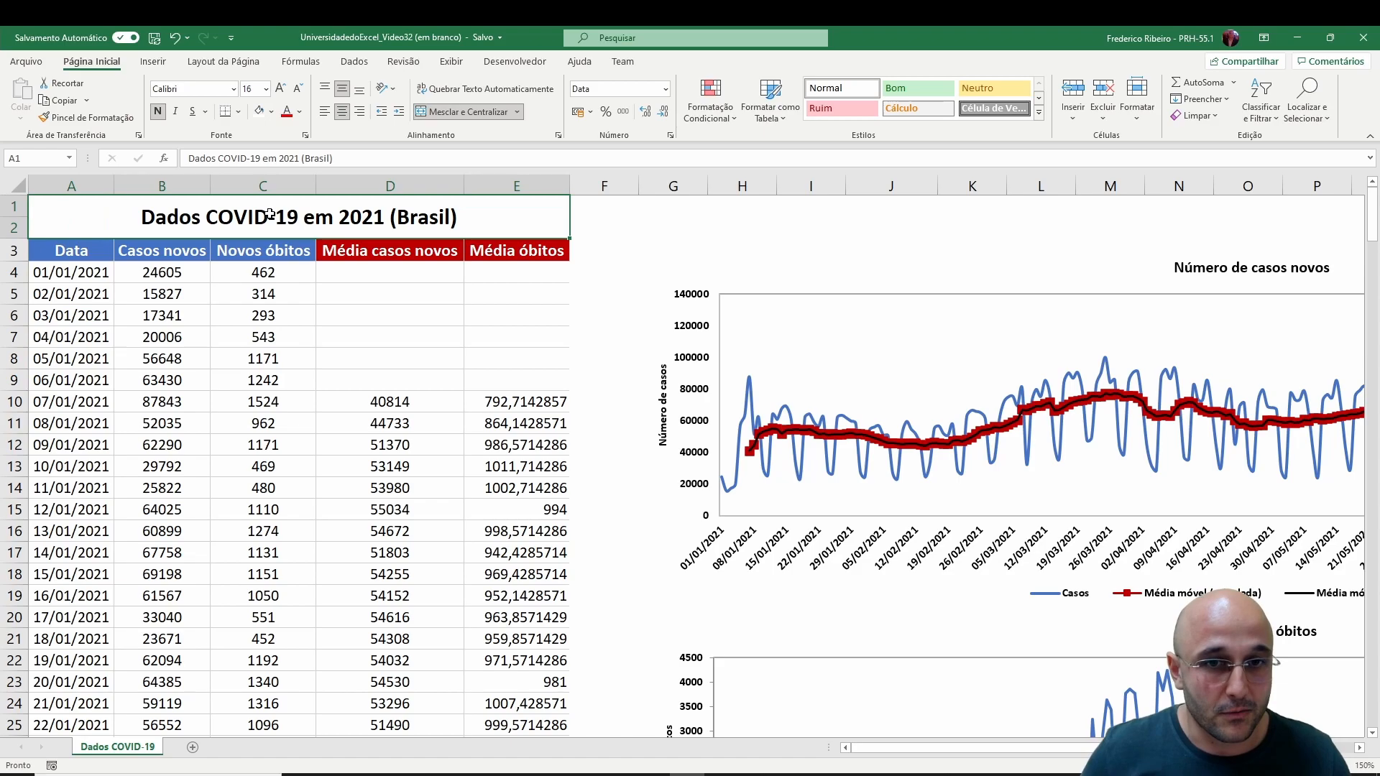
{"action": "key", "text": "ctrl+shift+Down"}
{"action": "key", "text": "ctrl+shift+Down"}
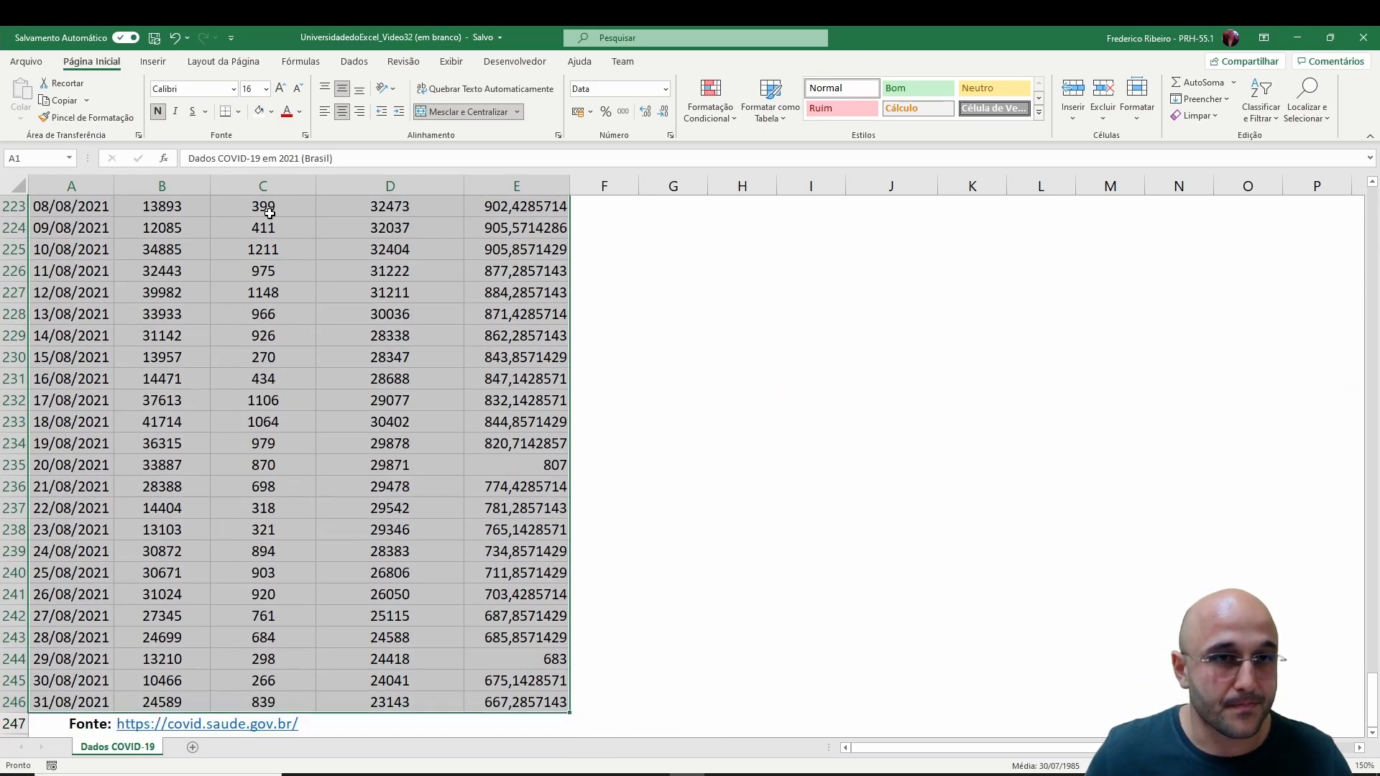
{"action": "left_click", "coordinate": [238, 111]}
{"action": "left_click", "coordinate": [261, 256]}
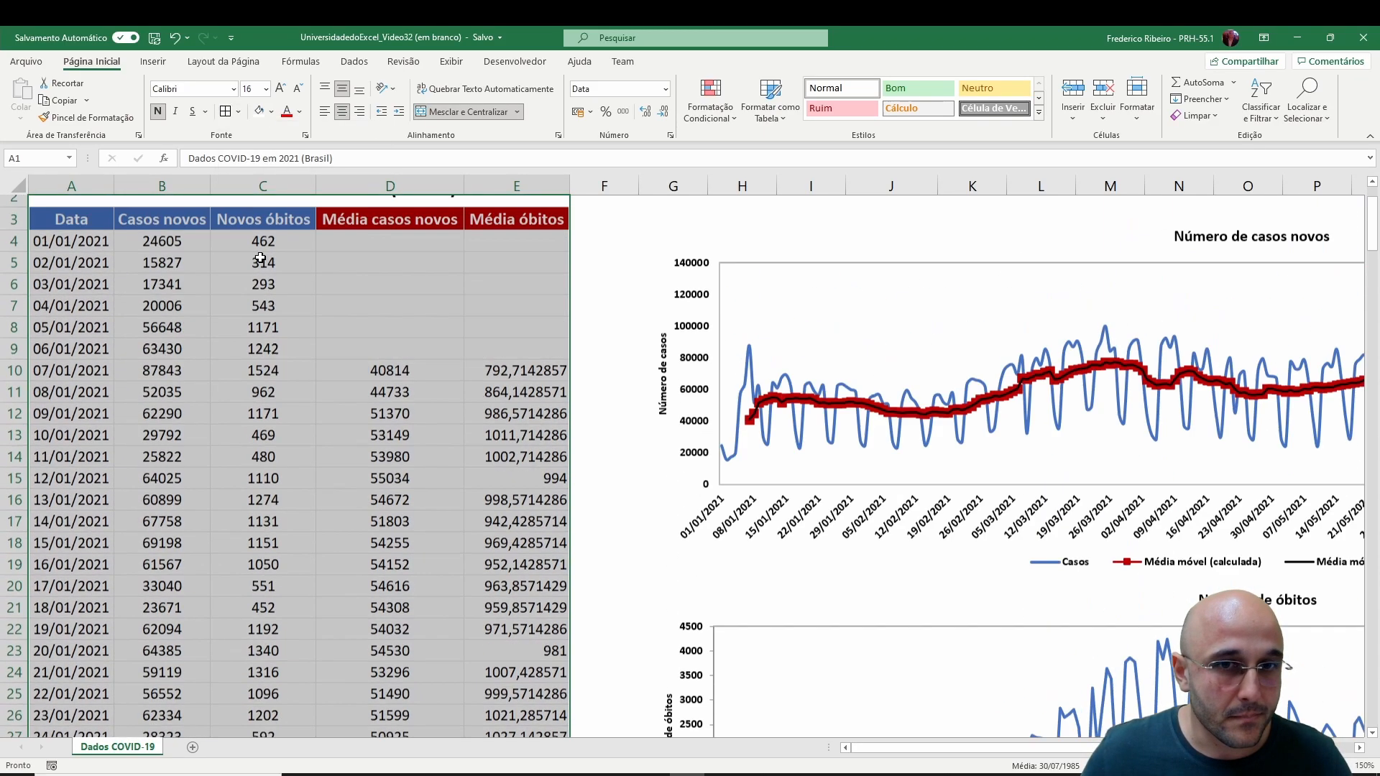
{"action": "left_click", "coordinate": [516, 357]}
- Add a new data series named "Média móvel (Análise de dados)" to the Número de óbitos chart
{"action": "scroll", "coordinate": [710, 535], "scroll_direction": "down", "scroll_amount": 2}
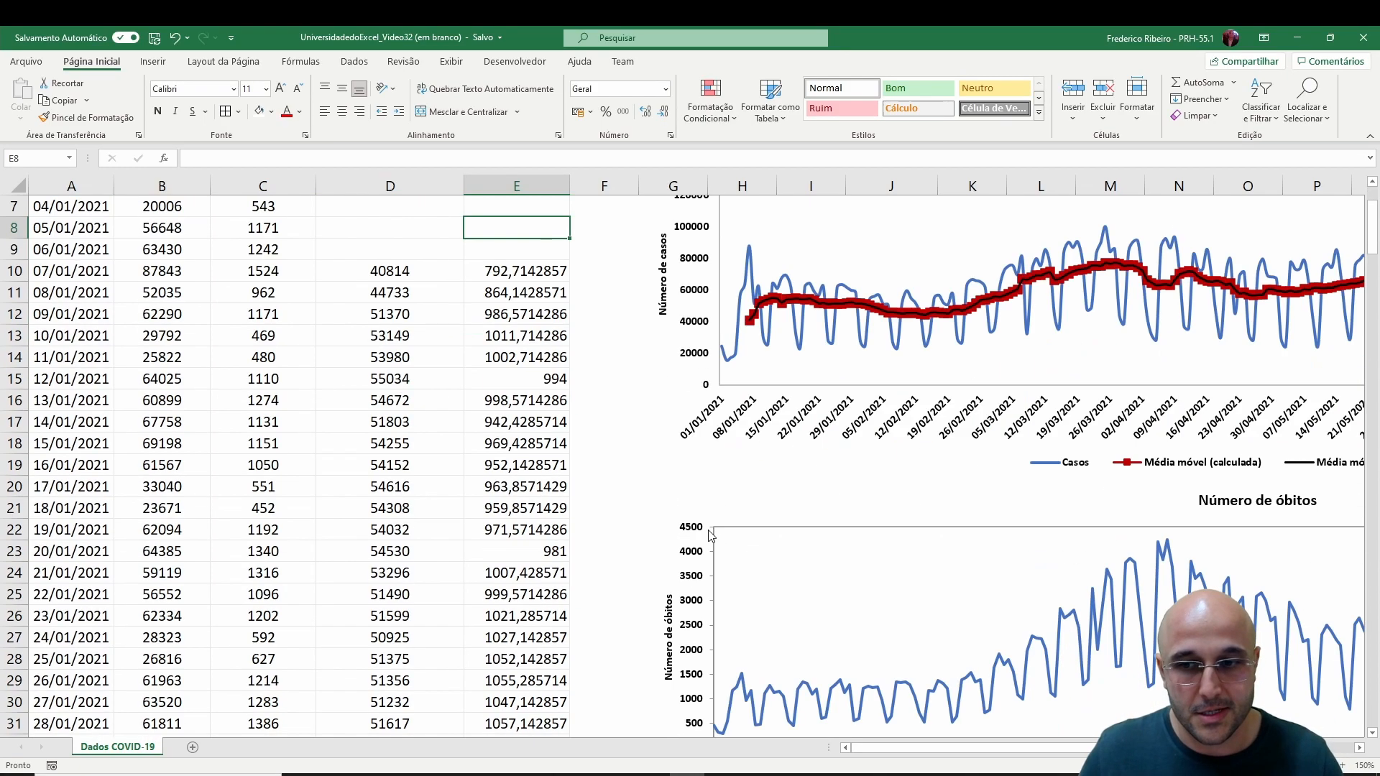
{"action": "scroll", "coordinate": [711, 536], "scroll_direction": "down", "scroll_amount": 2}
{"action": "left_click_drag", "start_coordinate": [888, 748], "coordinate": [950, 750]}
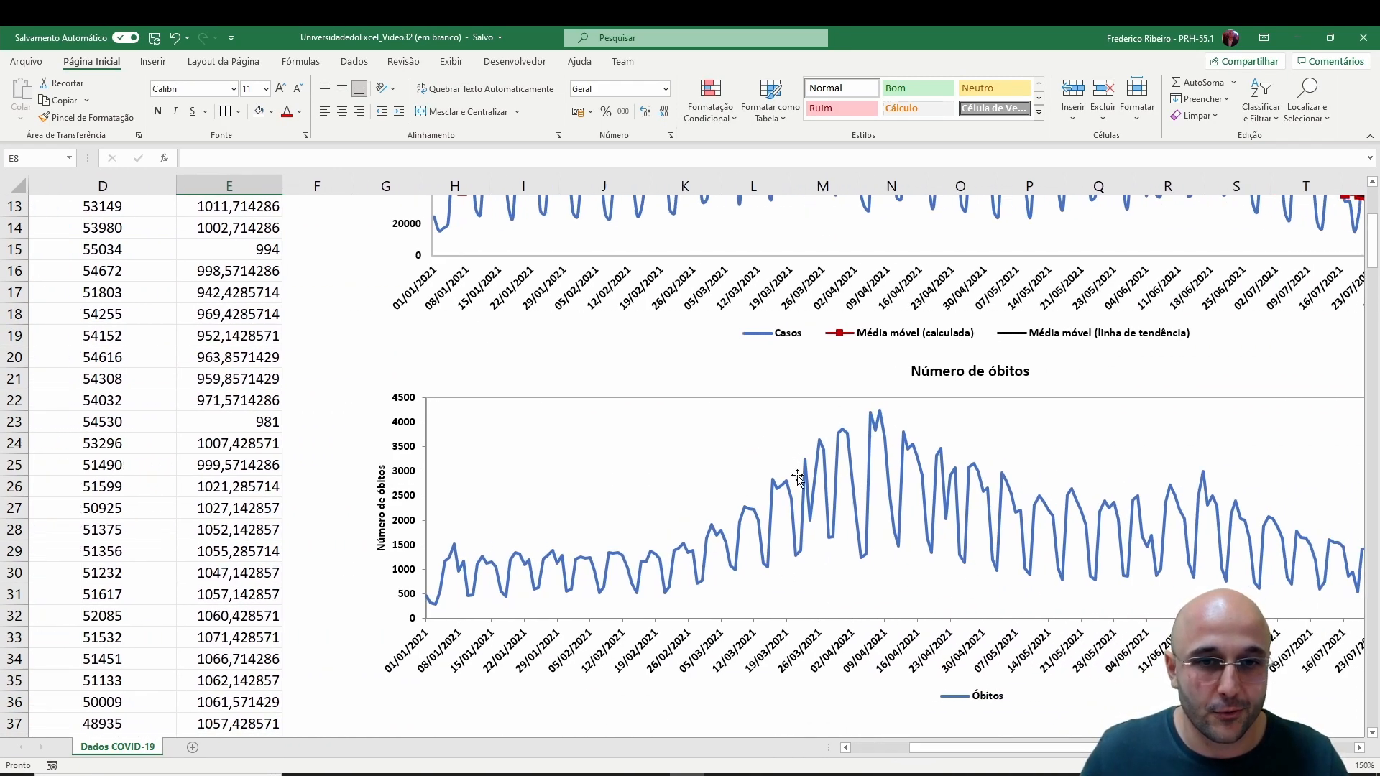
{"action": "left_click_drag", "start_coordinate": [933, 750], "coordinate": [975, 753]}
{"action": "right_click", "coordinate": [619, 498]}
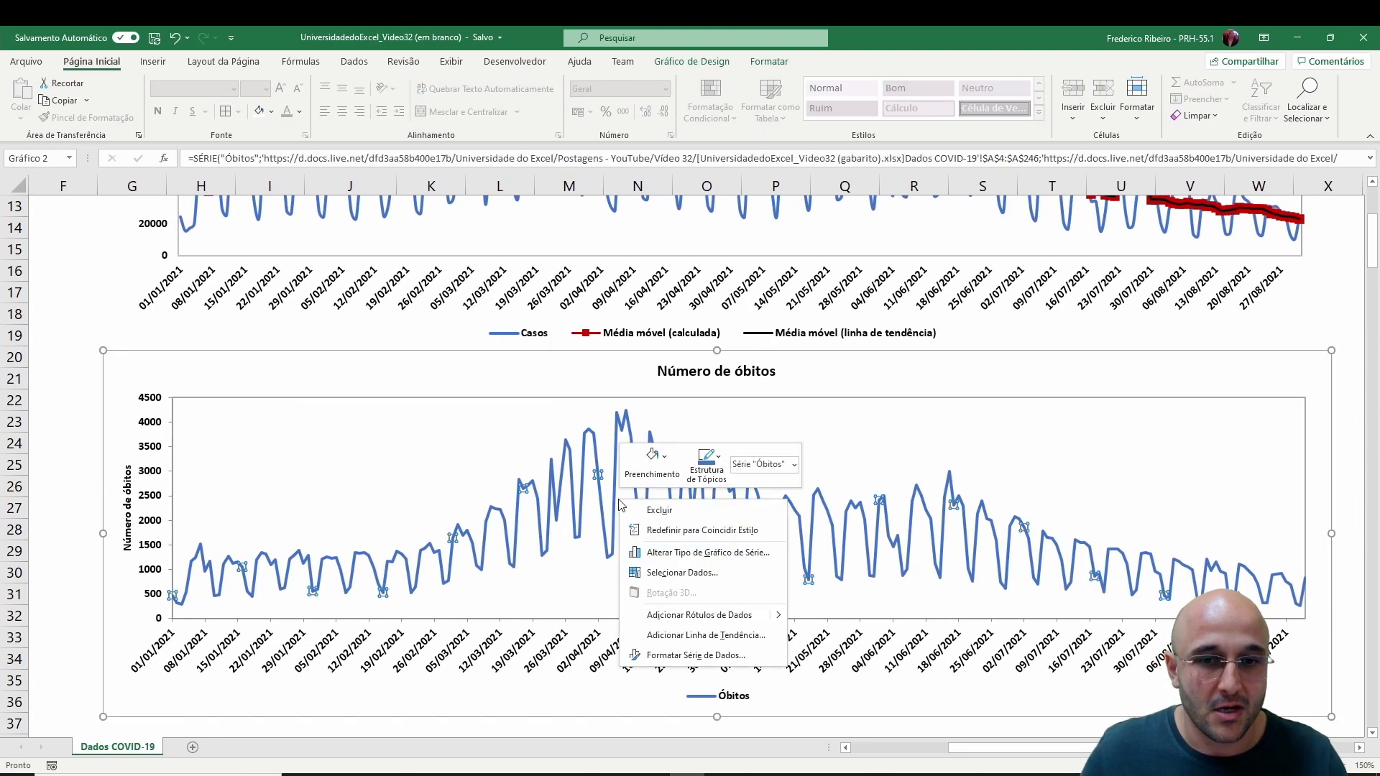
{"action": "left_click", "coordinate": [676, 573]}
{"action": "left_click", "coordinate": [673, 328]}
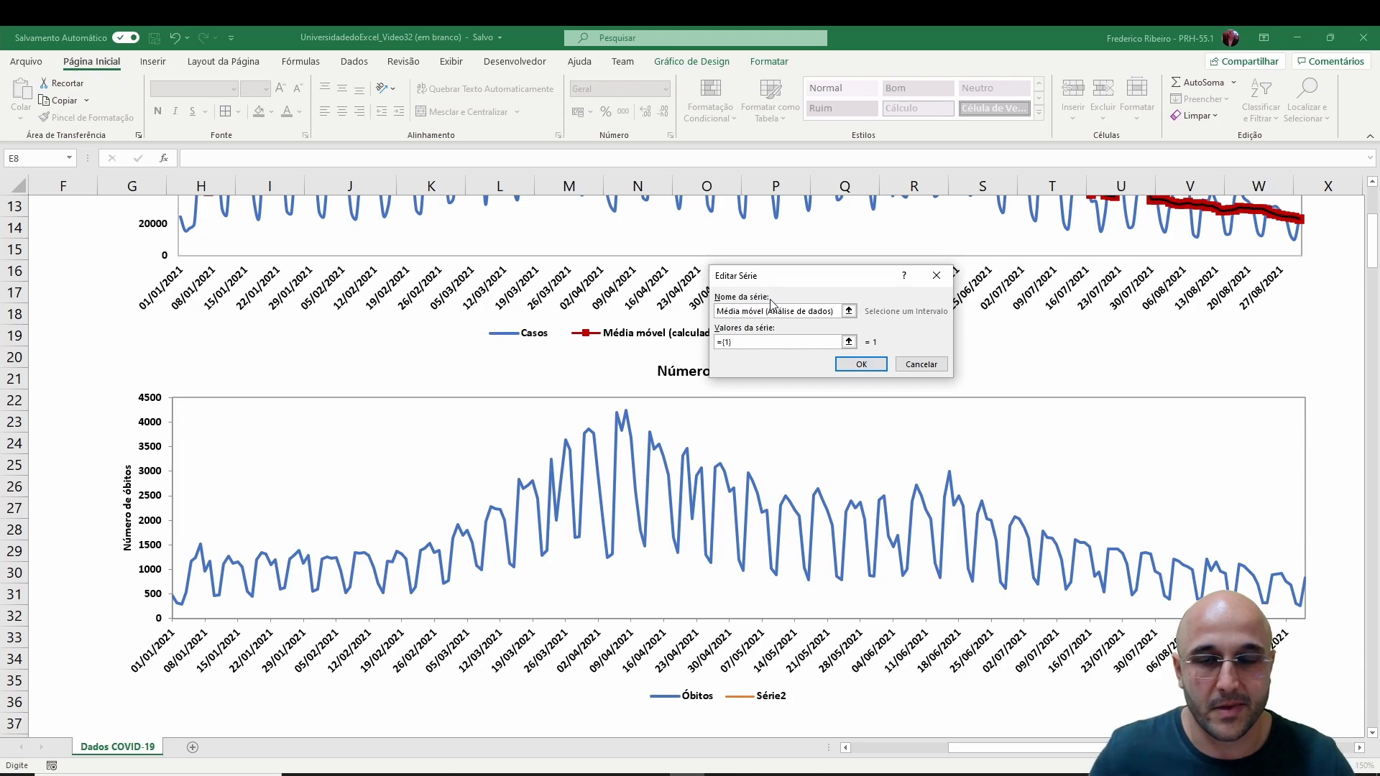
- Set the new series' values to the Média óbitos range E4:E246 and accept the chart's data source
{"action": "left_click", "coordinate": [849, 342]}
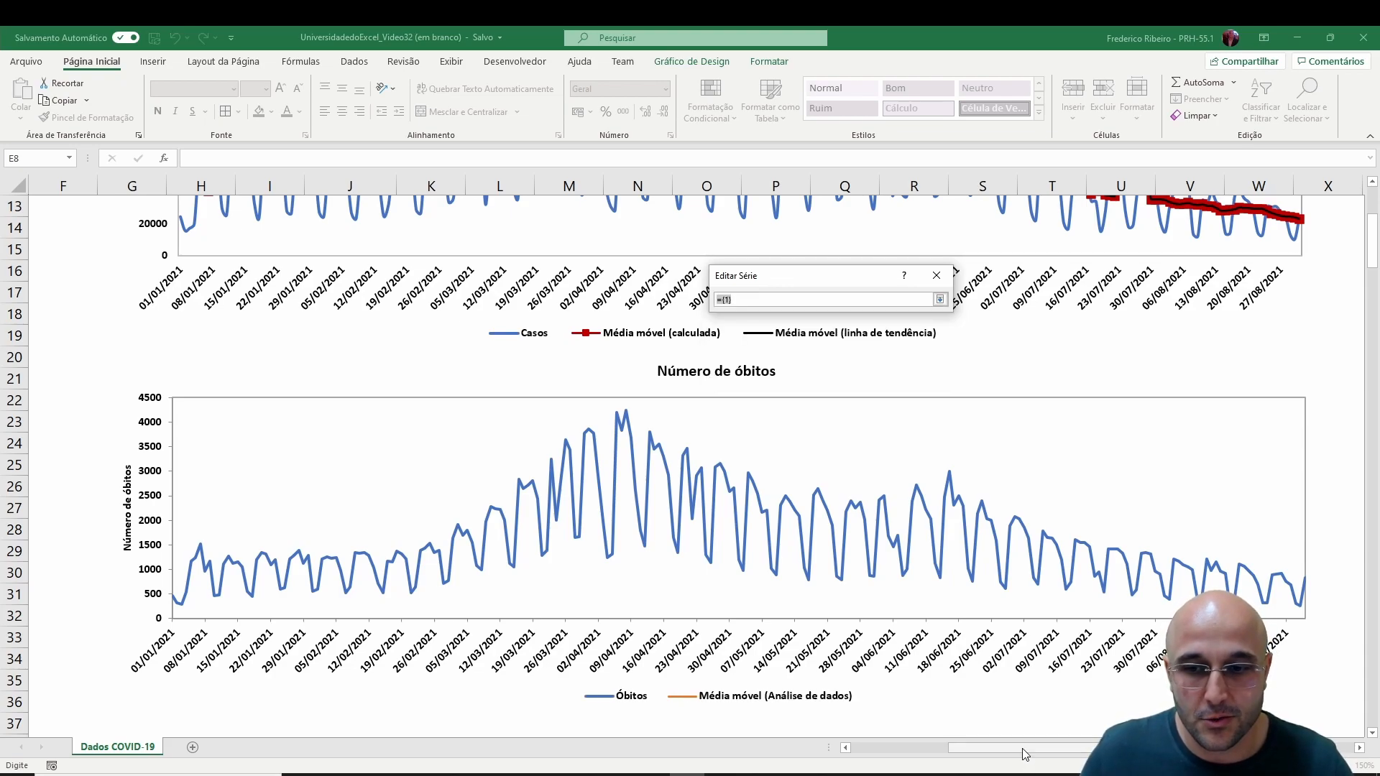
{"action": "left_click_drag", "start_coordinate": [986, 750], "coordinate": [890, 754]}
{"action": "scroll", "coordinate": [353, 560], "scroll_direction": "up", "scroll_amount": 4}
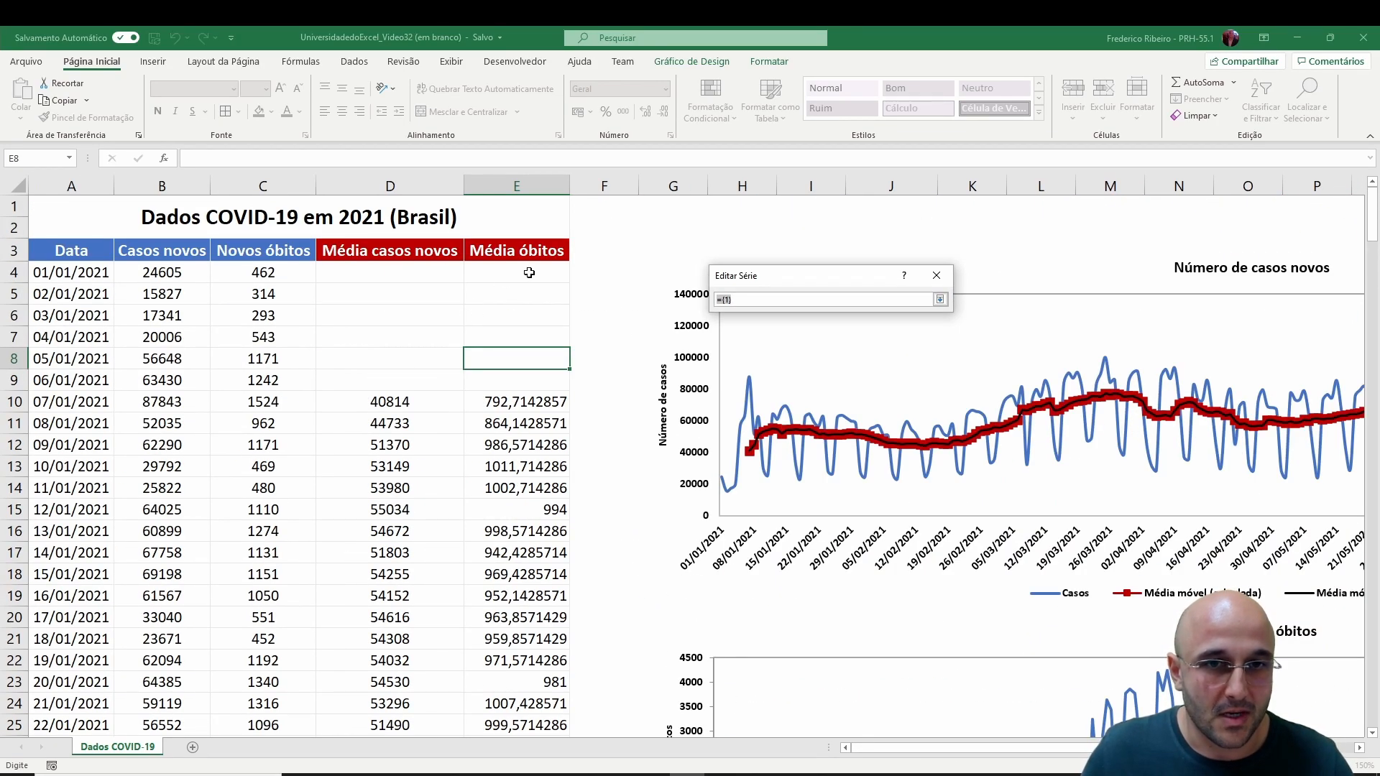
{"action": "left_click", "coordinate": [529, 273]}
{"action": "key", "text": "ctrl+shift+Down"}
{"action": "key", "text": "ctrl+shift+Down"}
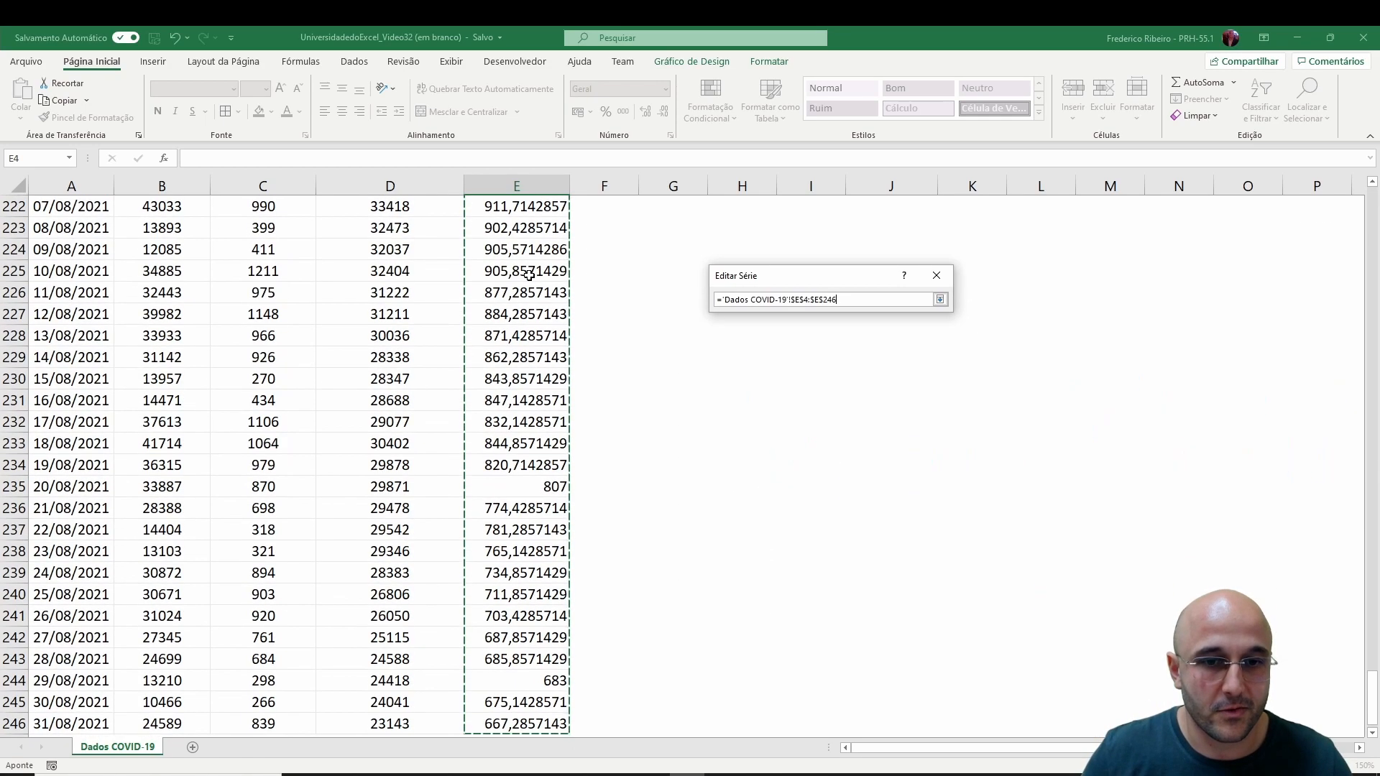
{"action": "key", "text": "Return"}
{"action": "left_click", "coordinate": [861, 364]}
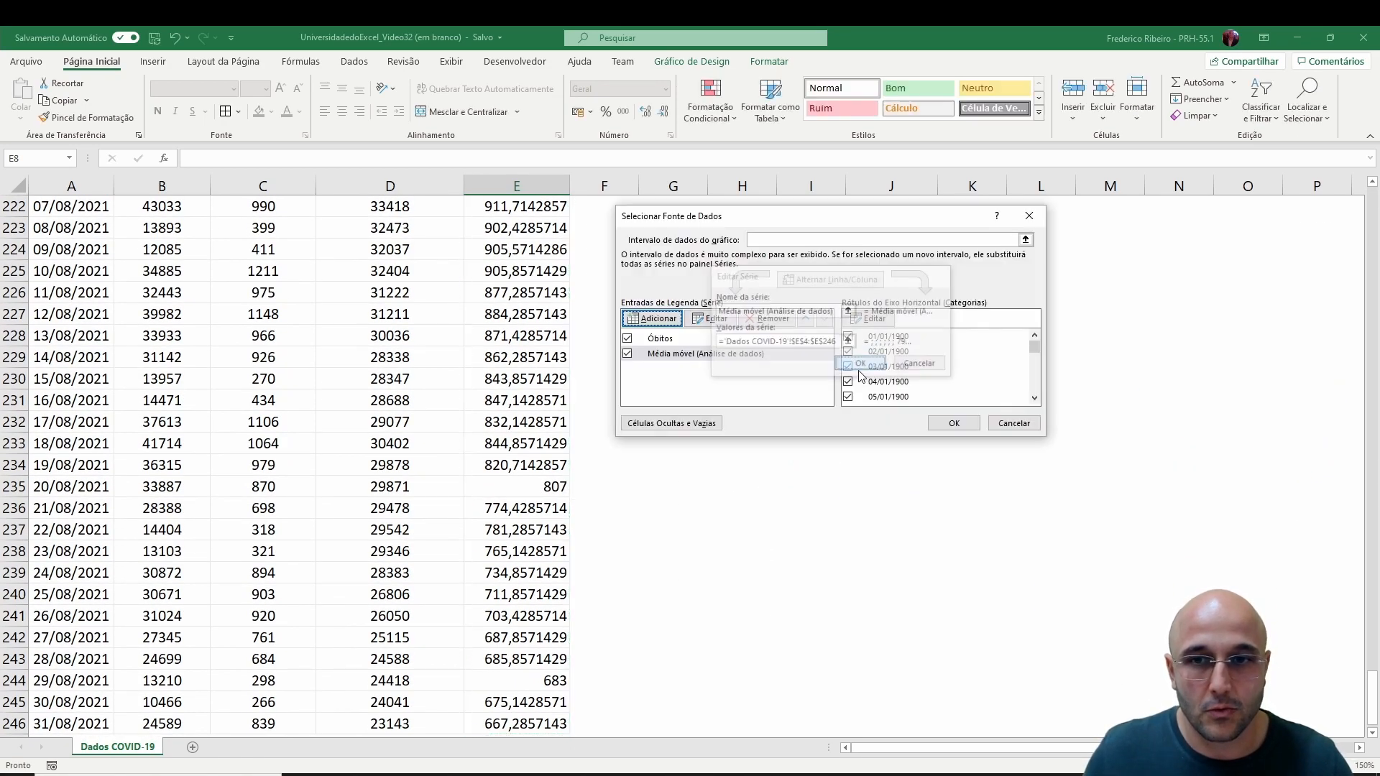
{"action": "left_click", "coordinate": [962, 420]}
- Colour the "Média móvel (Análise de dados)" line in the deaths chart dark red
{"action": "scroll", "coordinate": [971, 421], "scroll_direction": "up", "scroll_amount": 20}
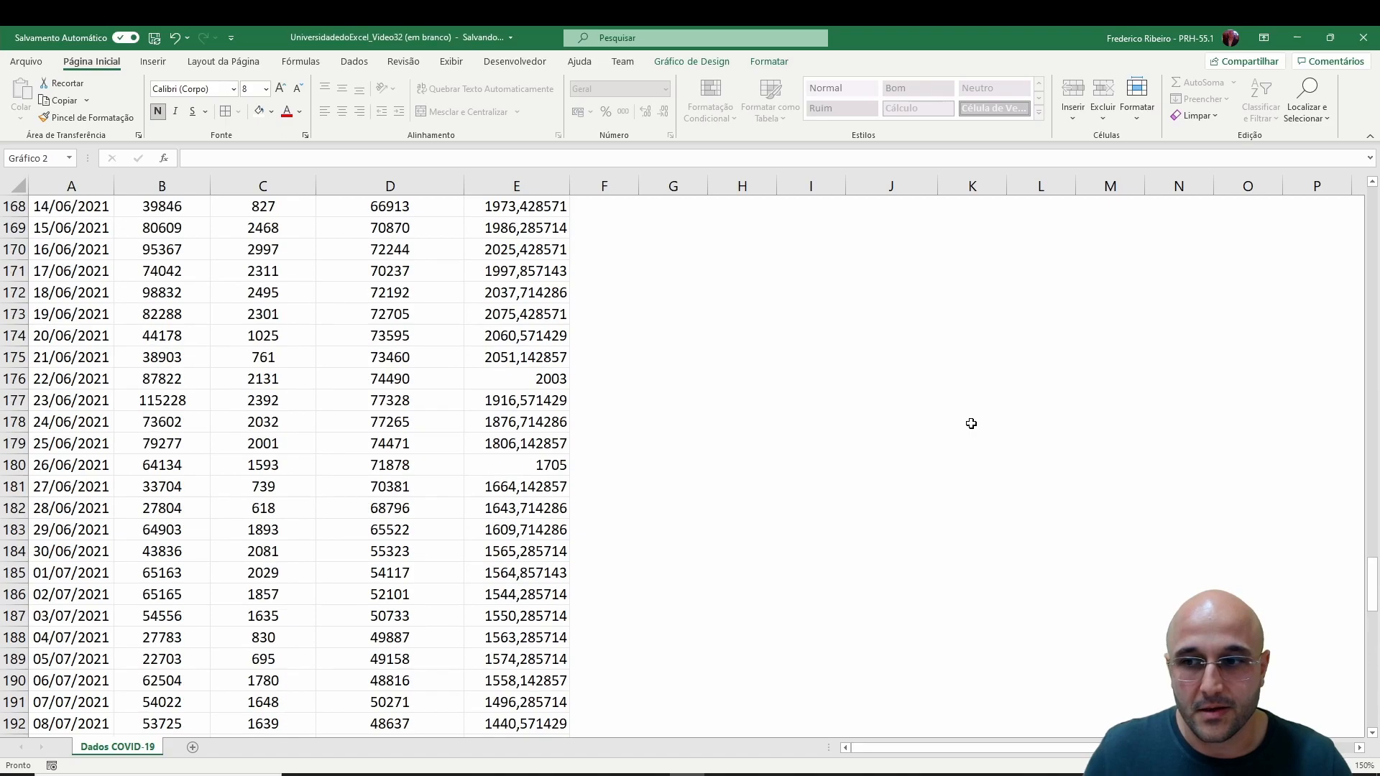
{"action": "scroll", "coordinate": [979, 421], "scroll_direction": "up", "scroll_amount": 20}
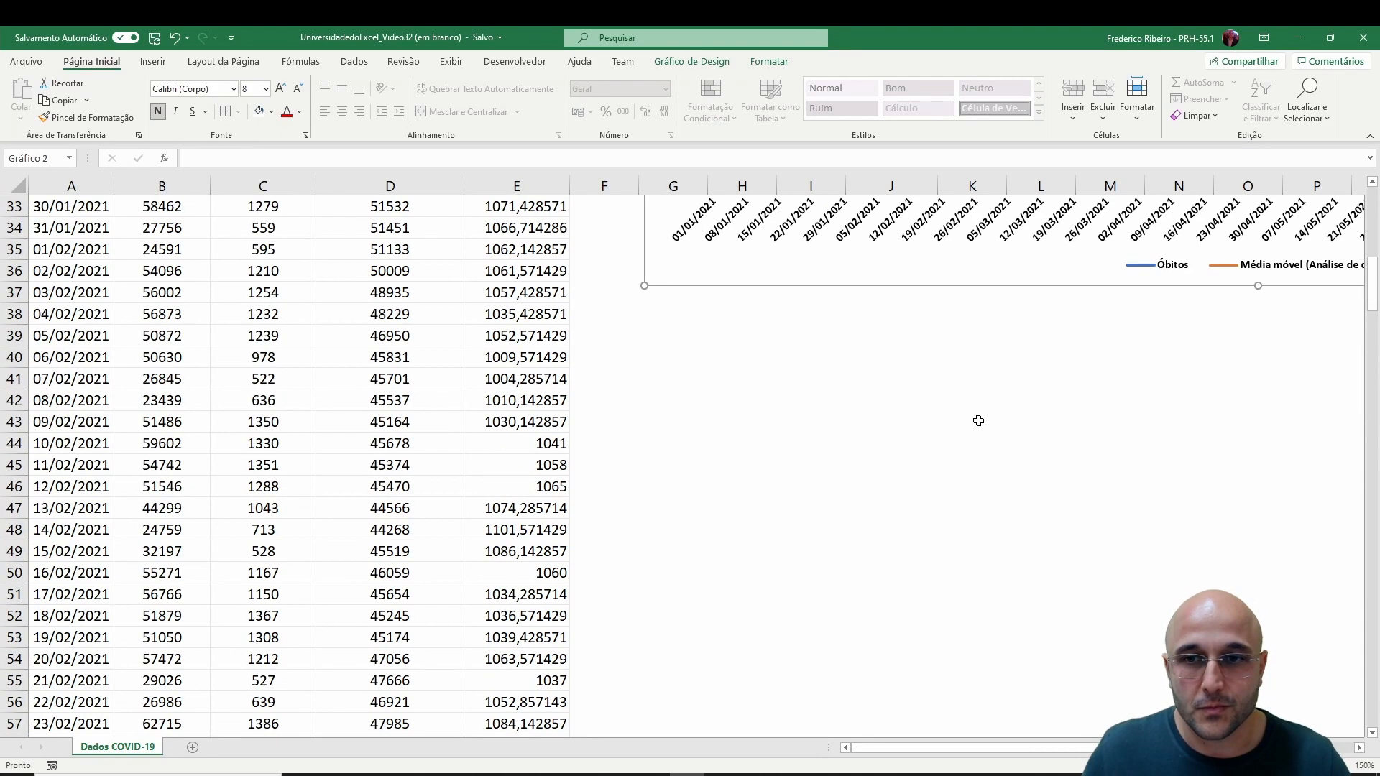
{"action": "scroll", "coordinate": [992, 503], "scroll_direction": "down", "scroll_amount": 1}
{"action": "left_click_drag", "start_coordinate": [1048, 750], "coordinate": [1145, 749]}
{"action": "left_click", "coordinate": [601, 506]}
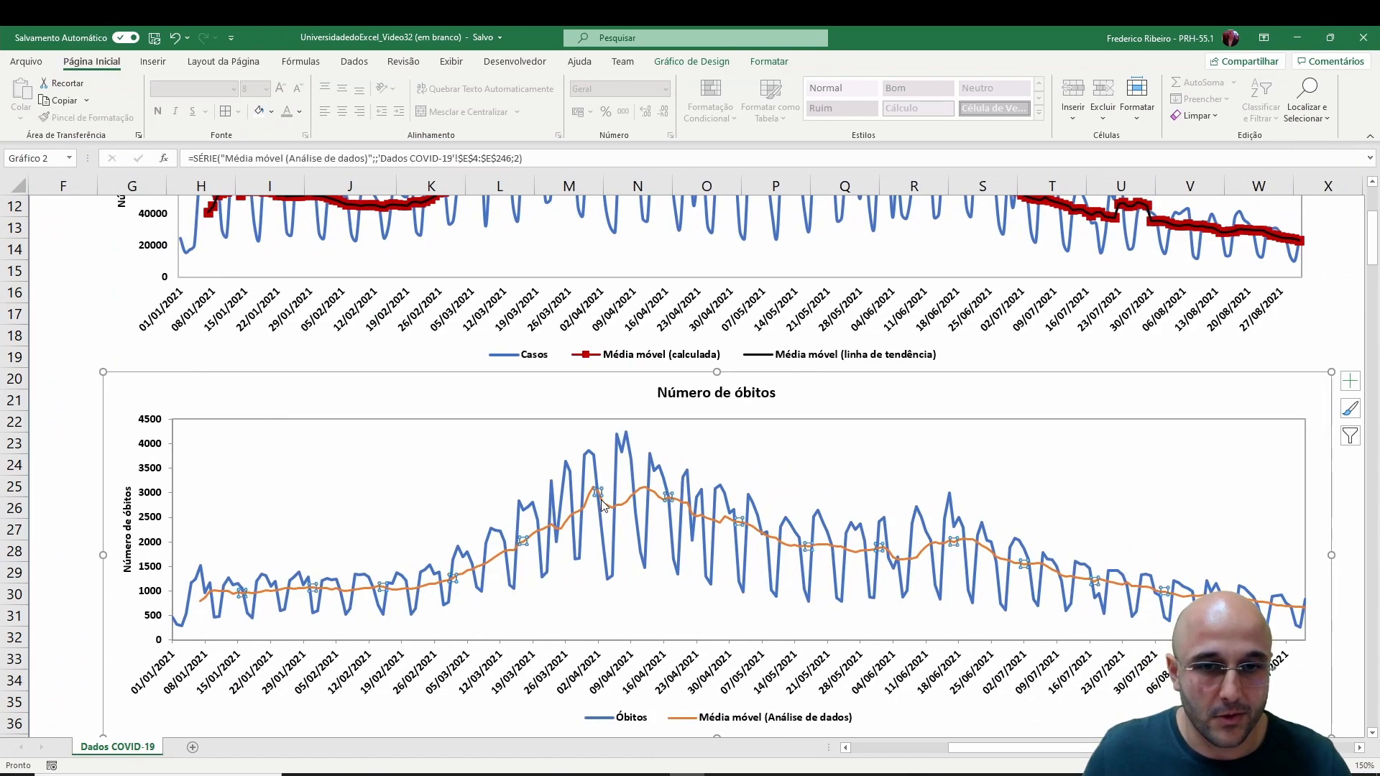
{"action": "right_click", "coordinate": [601, 503]}
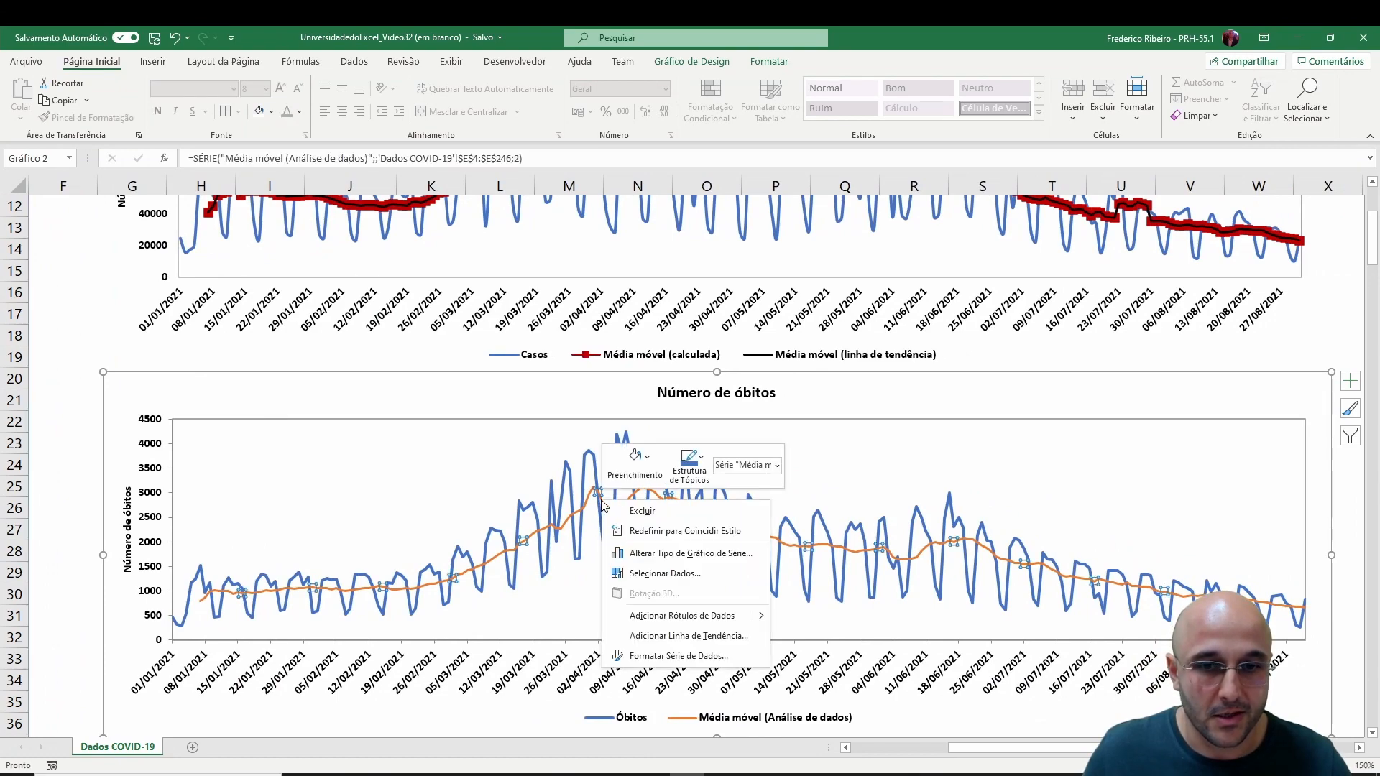
{"action": "left_click", "coordinate": [683, 656]}
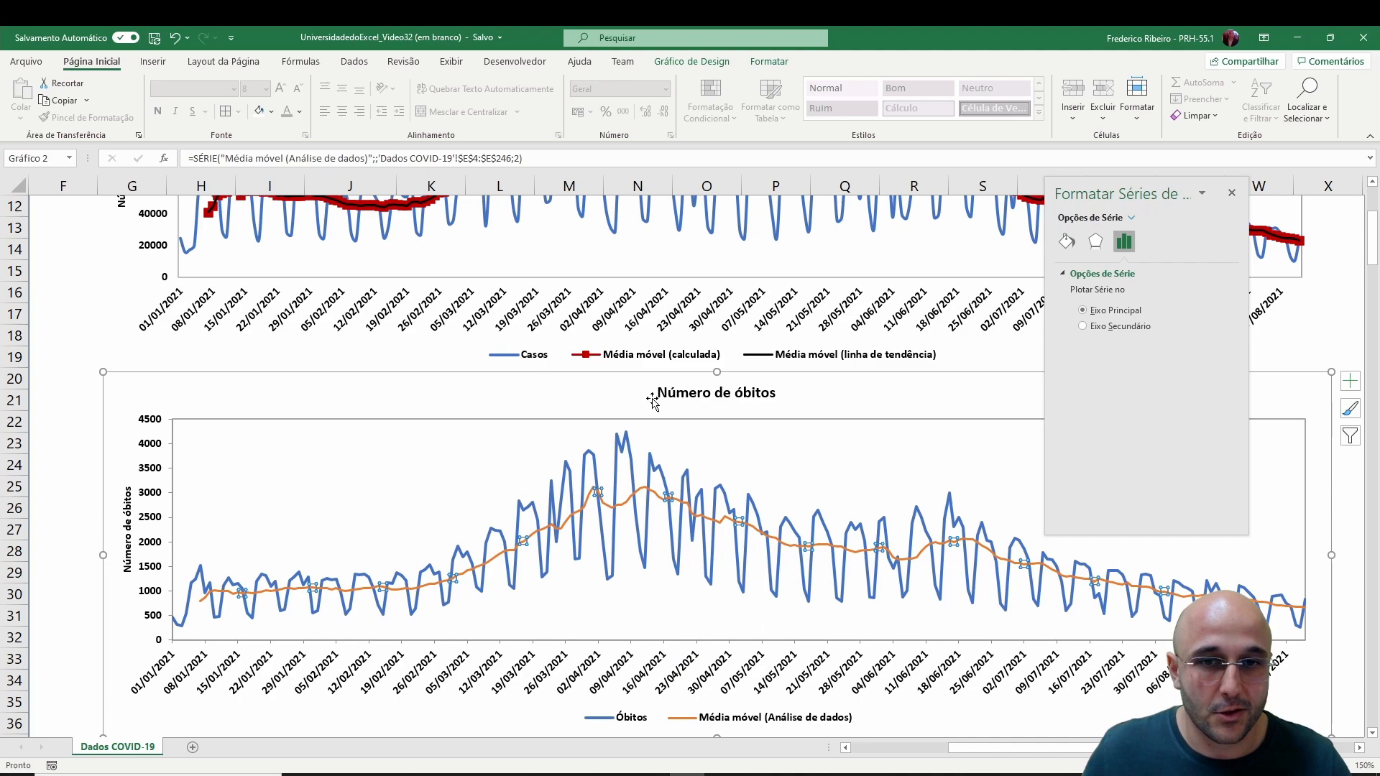
{"action": "left_click", "coordinate": [1067, 242]}
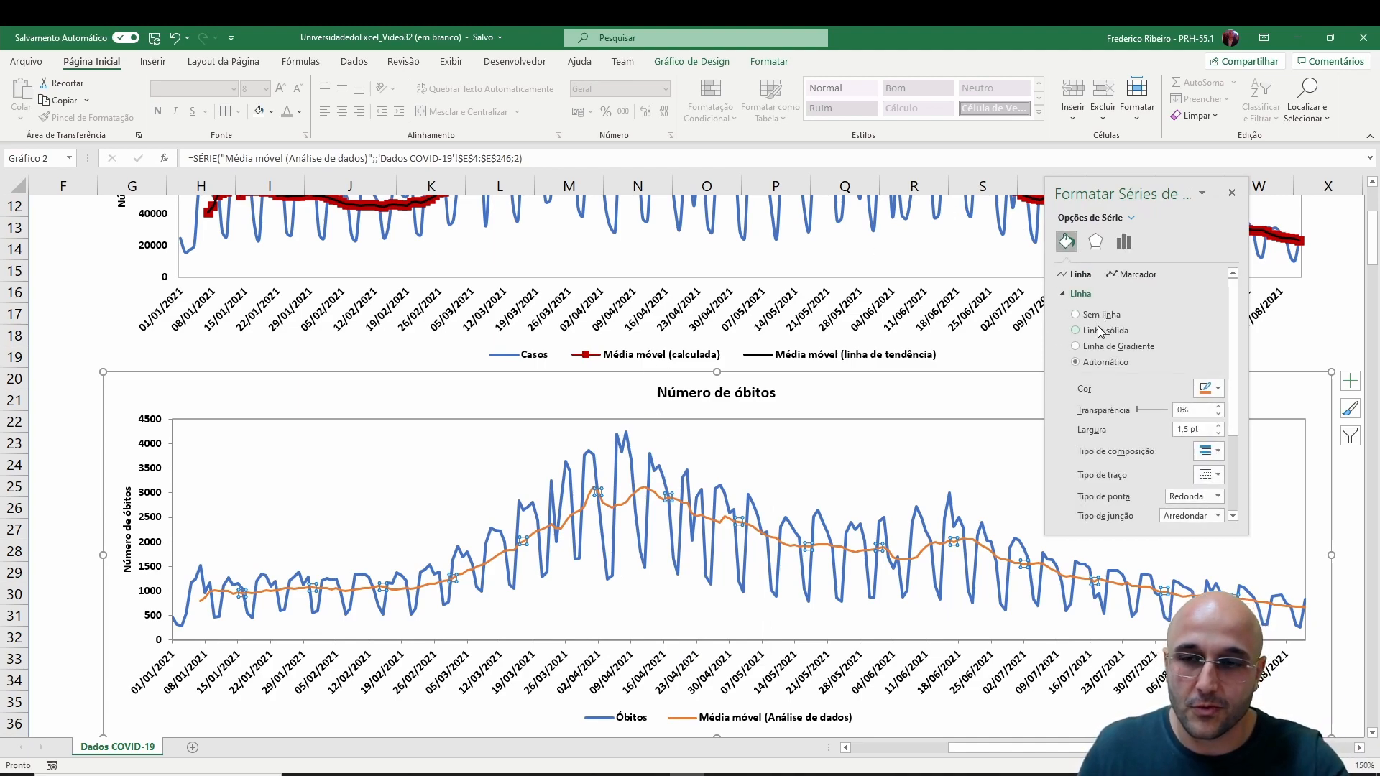
{"action": "left_click", "coordinate": [1213, 390]}
{"action": "left_click", "coordinate": [1200, 523]}
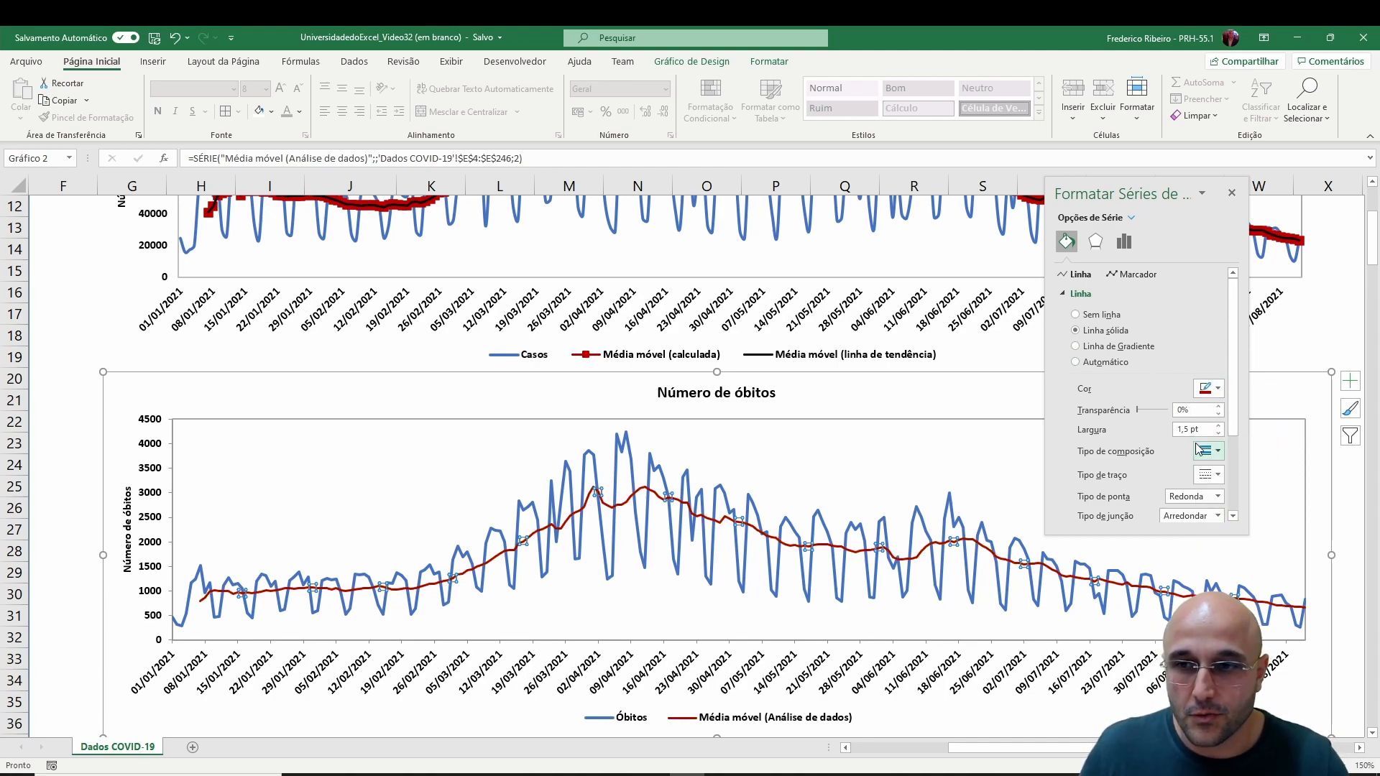
- Give the moving average series' markers a solid dark red fill and a dark red border
{"action": "left_click", "coordinate": [1133, 275]}
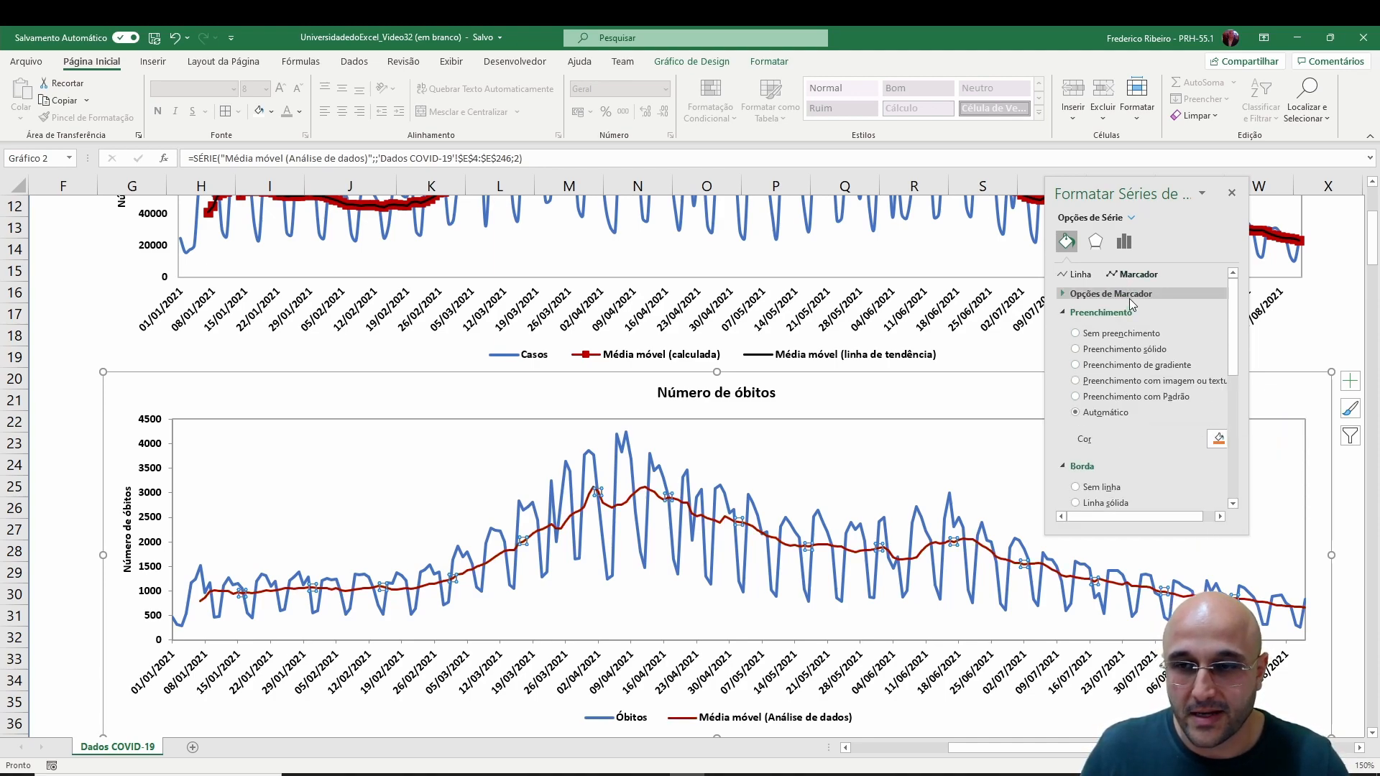
{"action": "left_click", "coordinate": [1126, 350]}
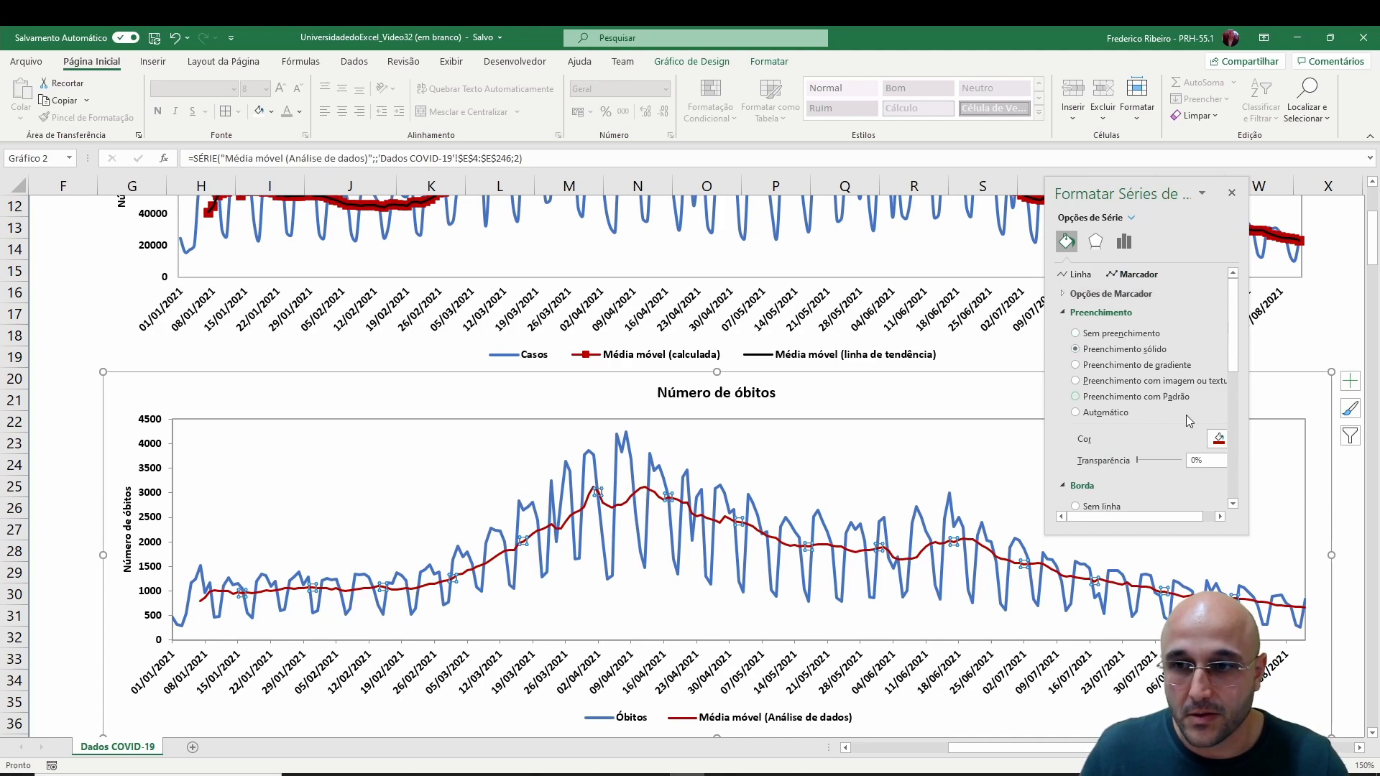
{"action": "scroll", "coordinate": [1121, 395], "scroll_direction": "down", "scroll_amount": 3}
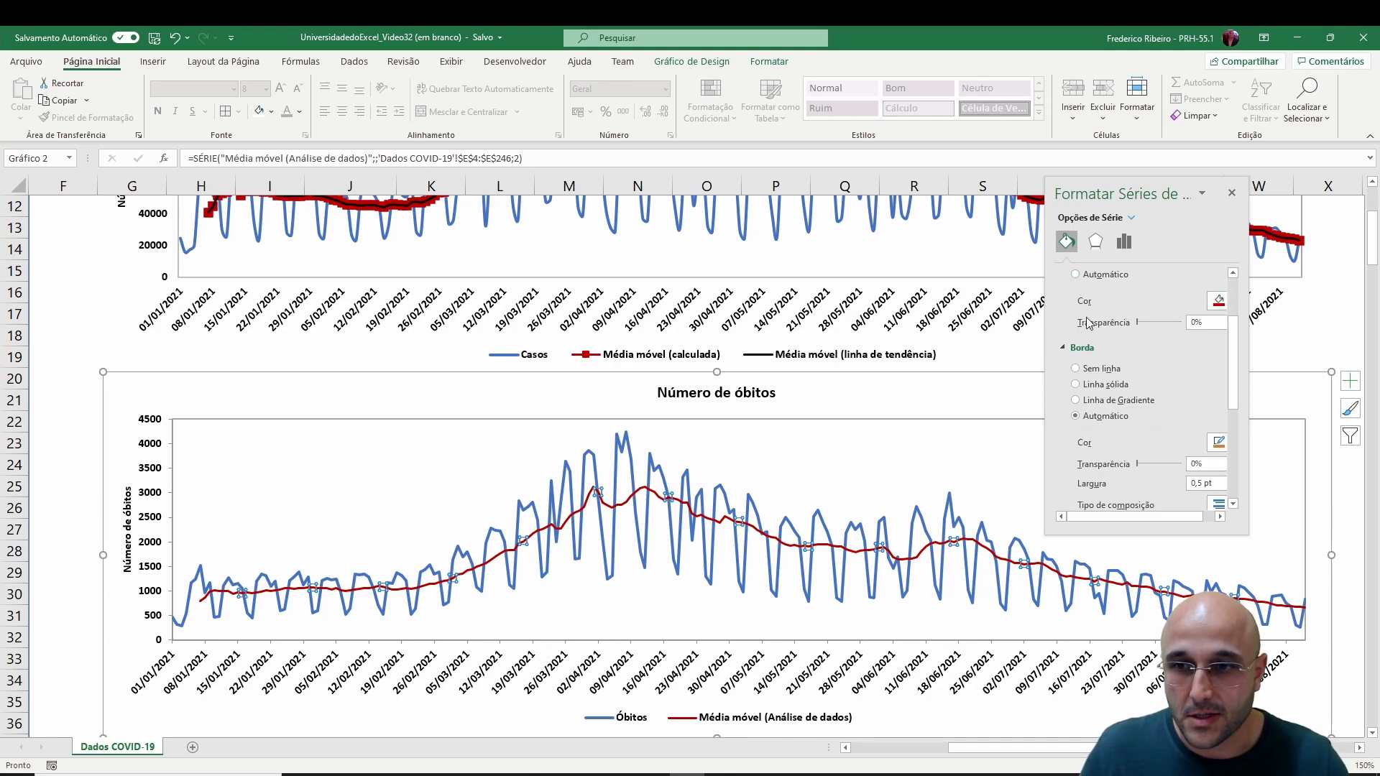
{"action": "left_click", "coordinate": [1218, 442]}
{"action": "left_click", "coordinate": [1203, 578]}
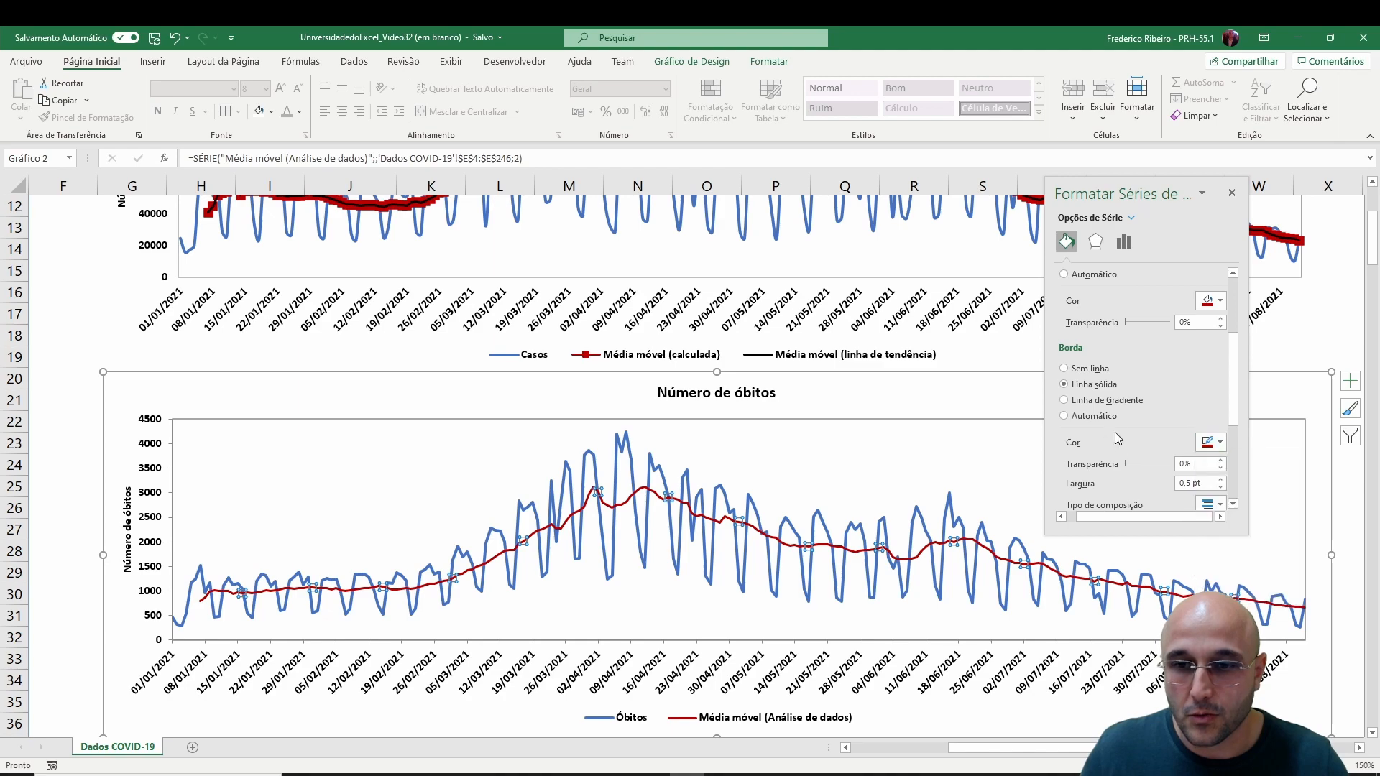
- Turn on built-in square markers of size 6 for the deaths moving average series and close the formatting options
{"action": "left_click", "coordinate": [1121, 274]}
{"action": "left_click", "coordinate": [1114, 293]}
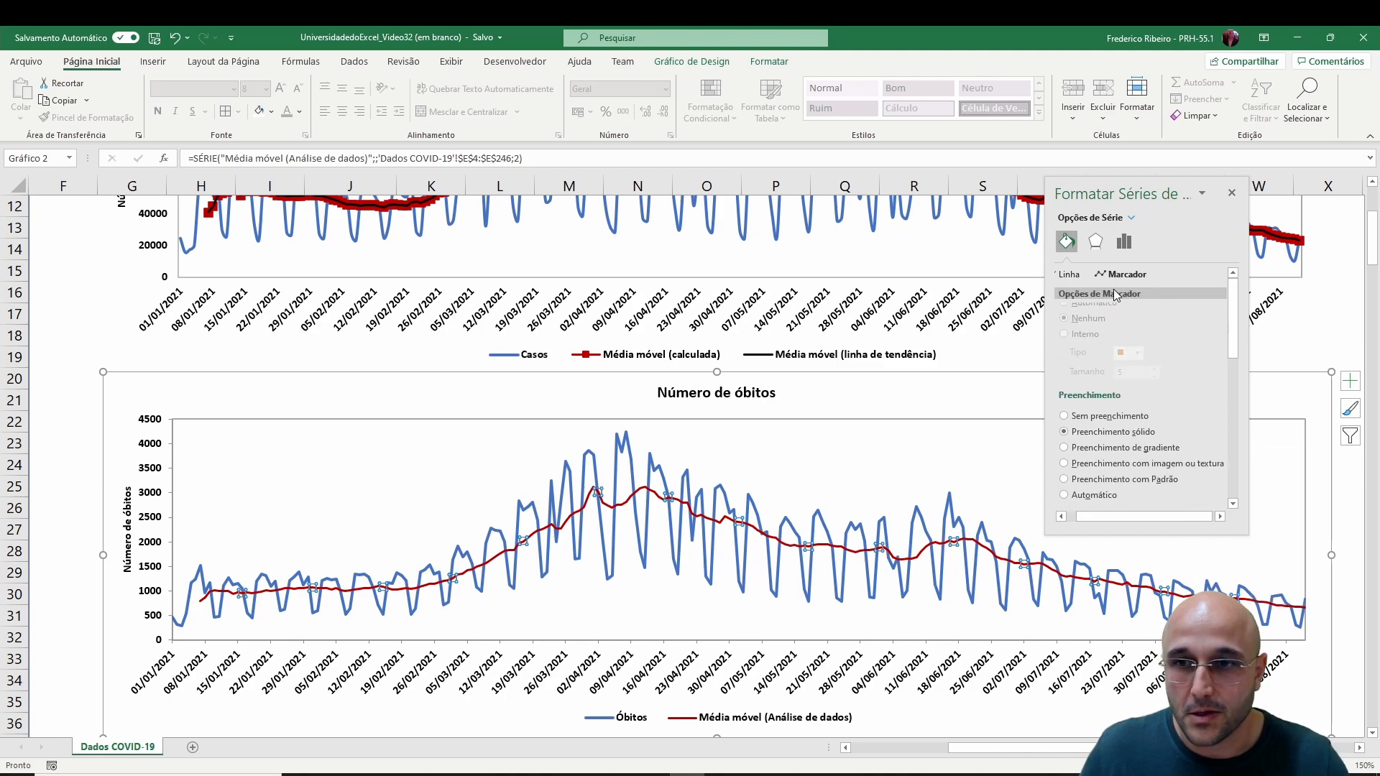
{"action": "left_click", "coordinate": [1077, 346]}
{"action": "left_click", "coordinate": [1153, 385]}
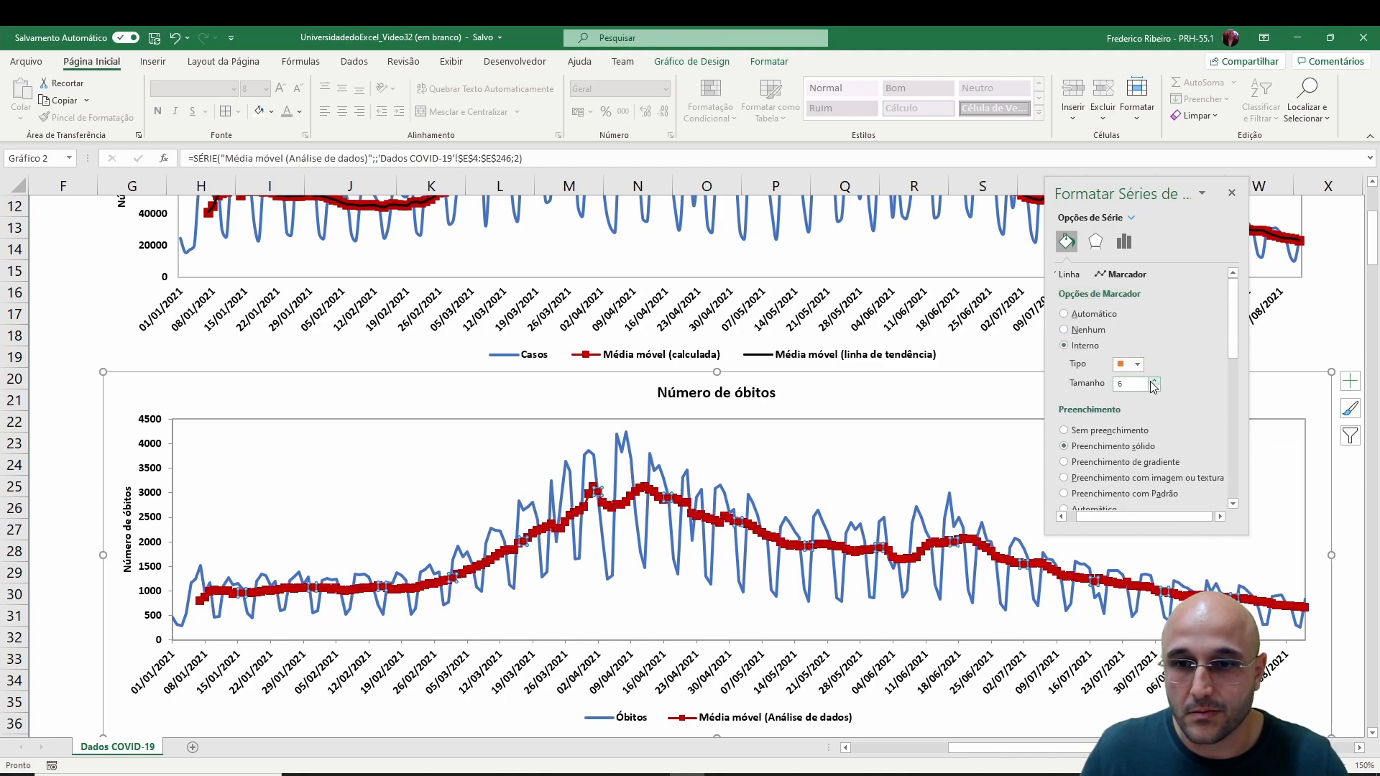
{"action": "left_click", "coordinate": [782, 489]}
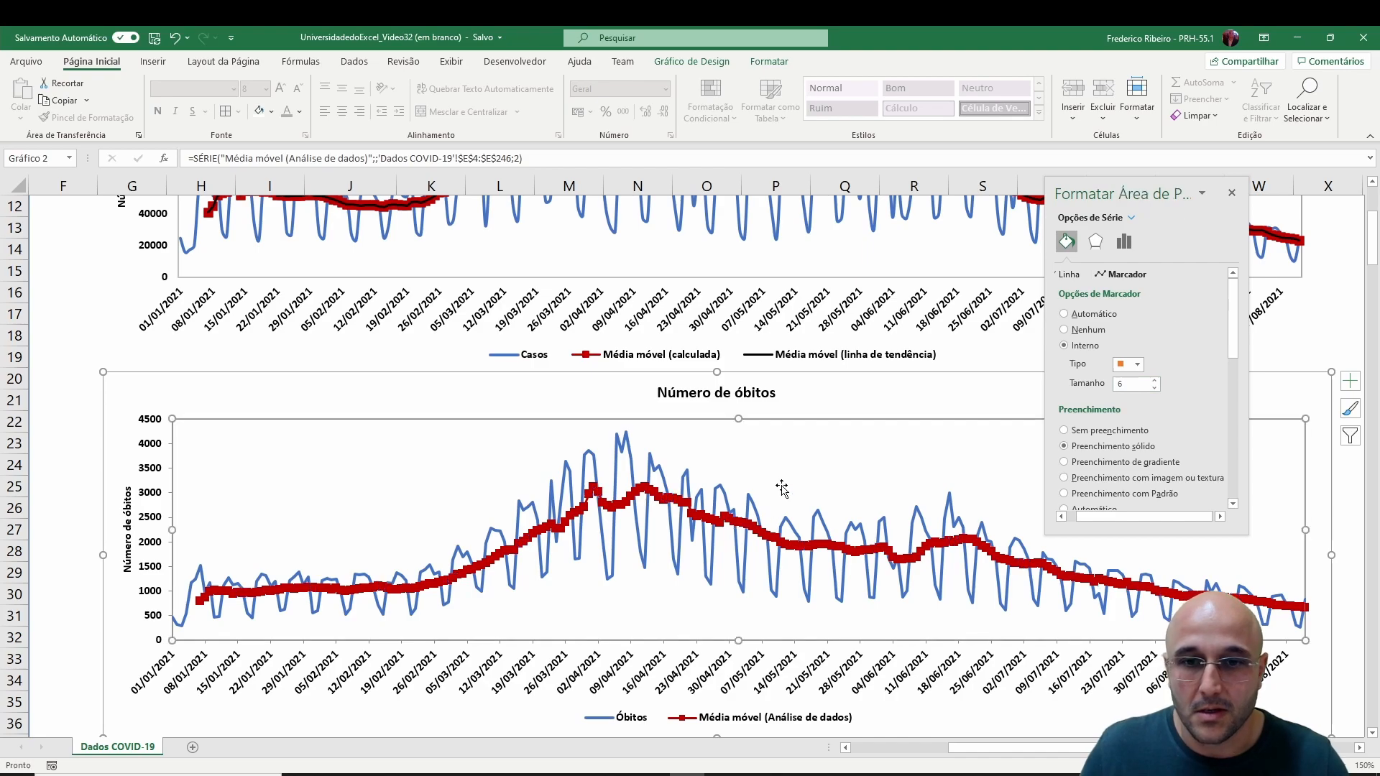
{"action": "left_click", "coordinate": [1232, 193]}
- Add a trendline to the Óbitos series in the deaths chart and make it a Média Móvel type
{"action": "mouse_move", "coordinate": [968, 753]}
{"action": "left_mouse_down"}
{"action": "mouse_move", "coordinate": [927, 752]}
{"action": "mouse_move", "coordinate": [945, 753]}
{"action": "left_mouse_up"}
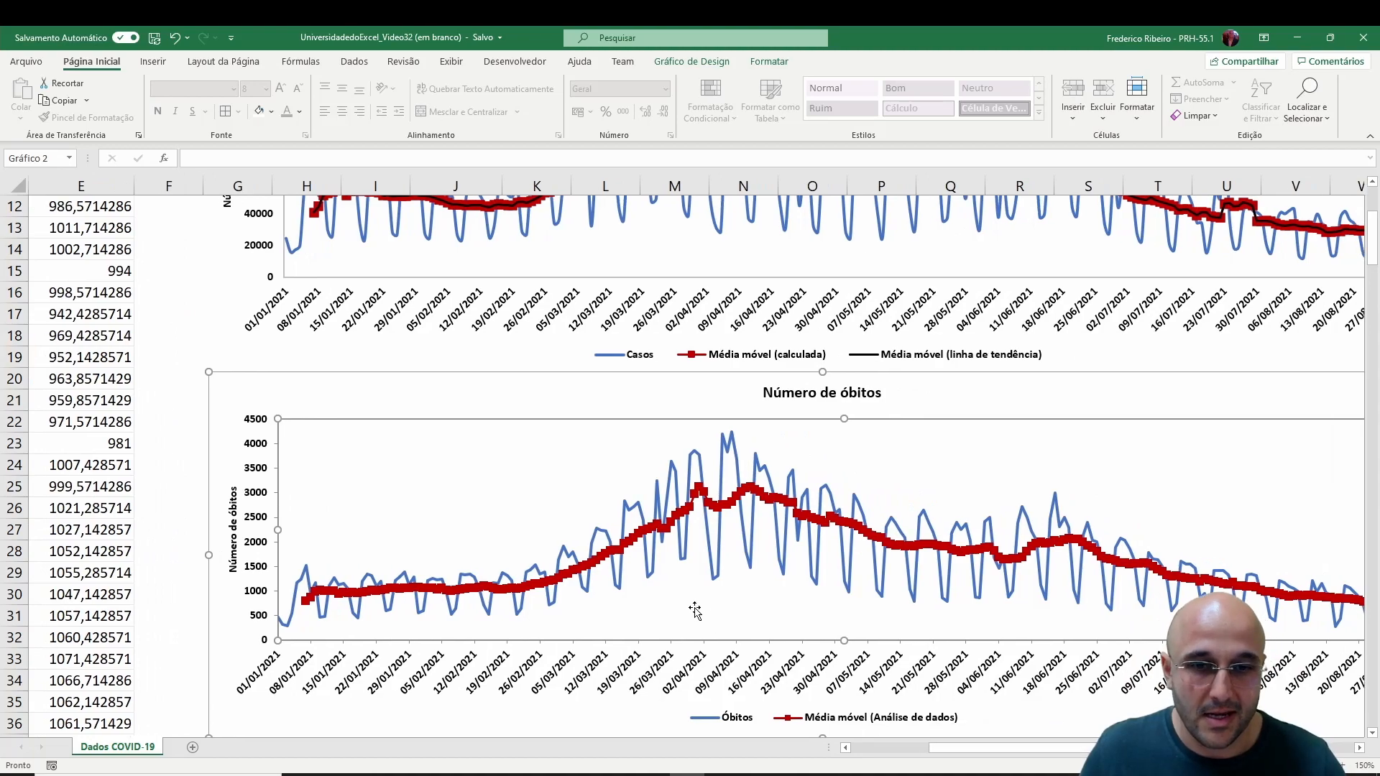
{"action": "right_click", "coordinate": [596, 544]}
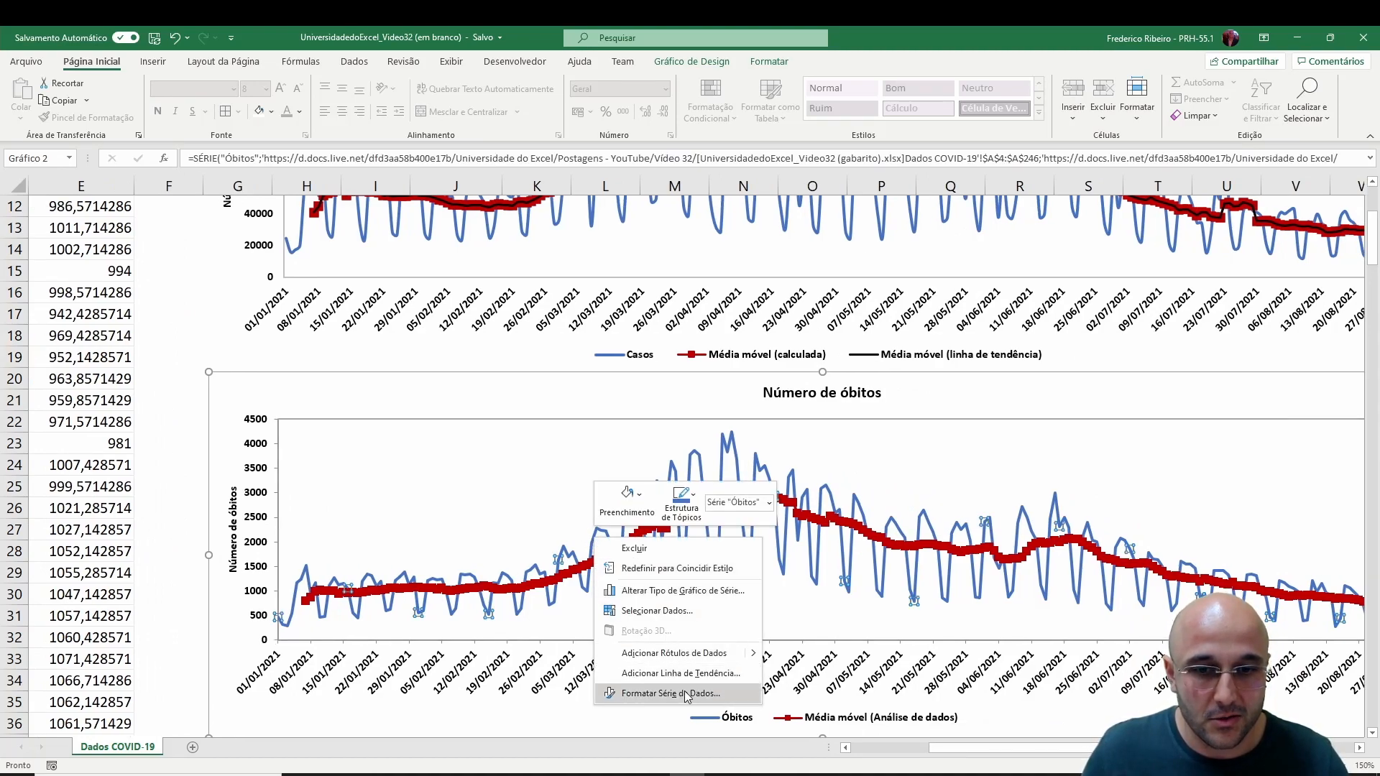
{"action": "left_click", "coordinate": [683, 673]}
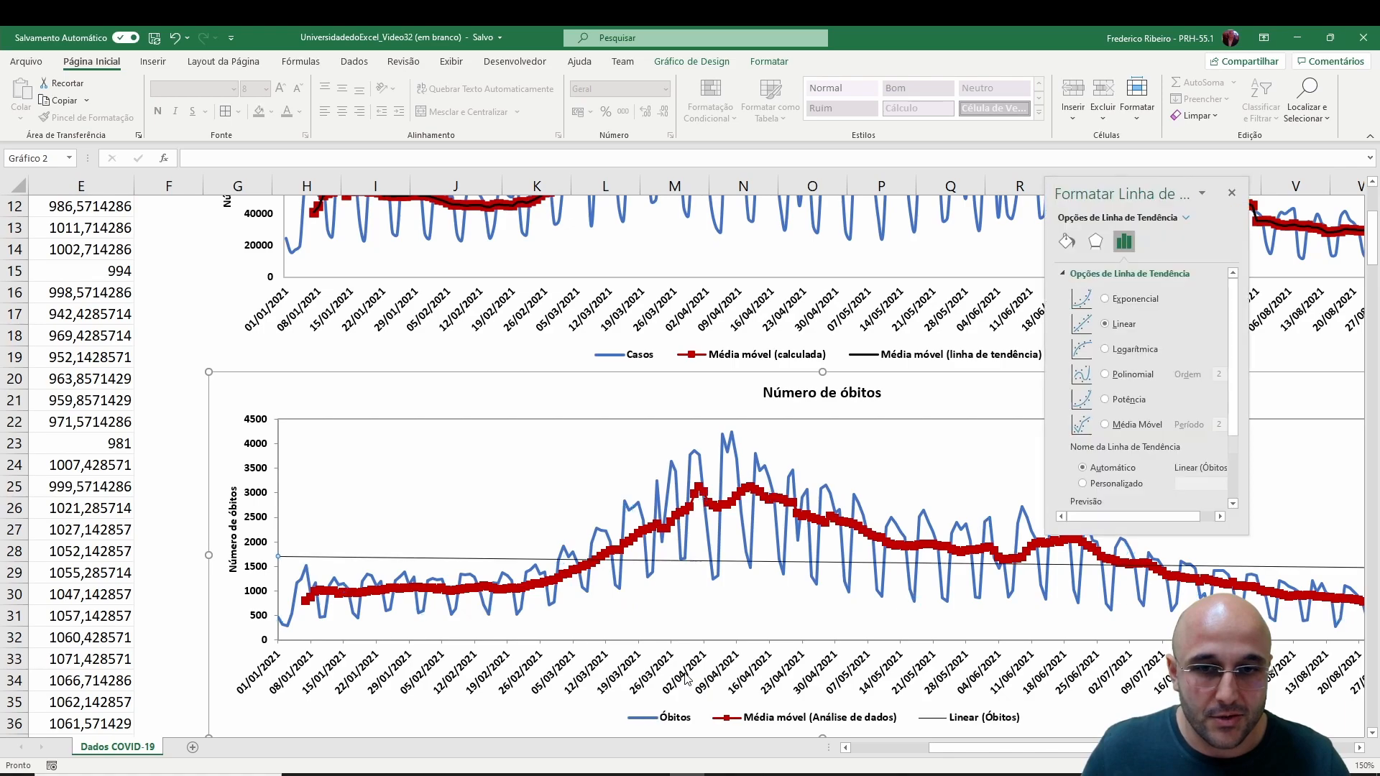
{"action": "left_click", "coordinate": [1127, 425]}
{"action": "left_click", "coordinate": [1225, 424]}
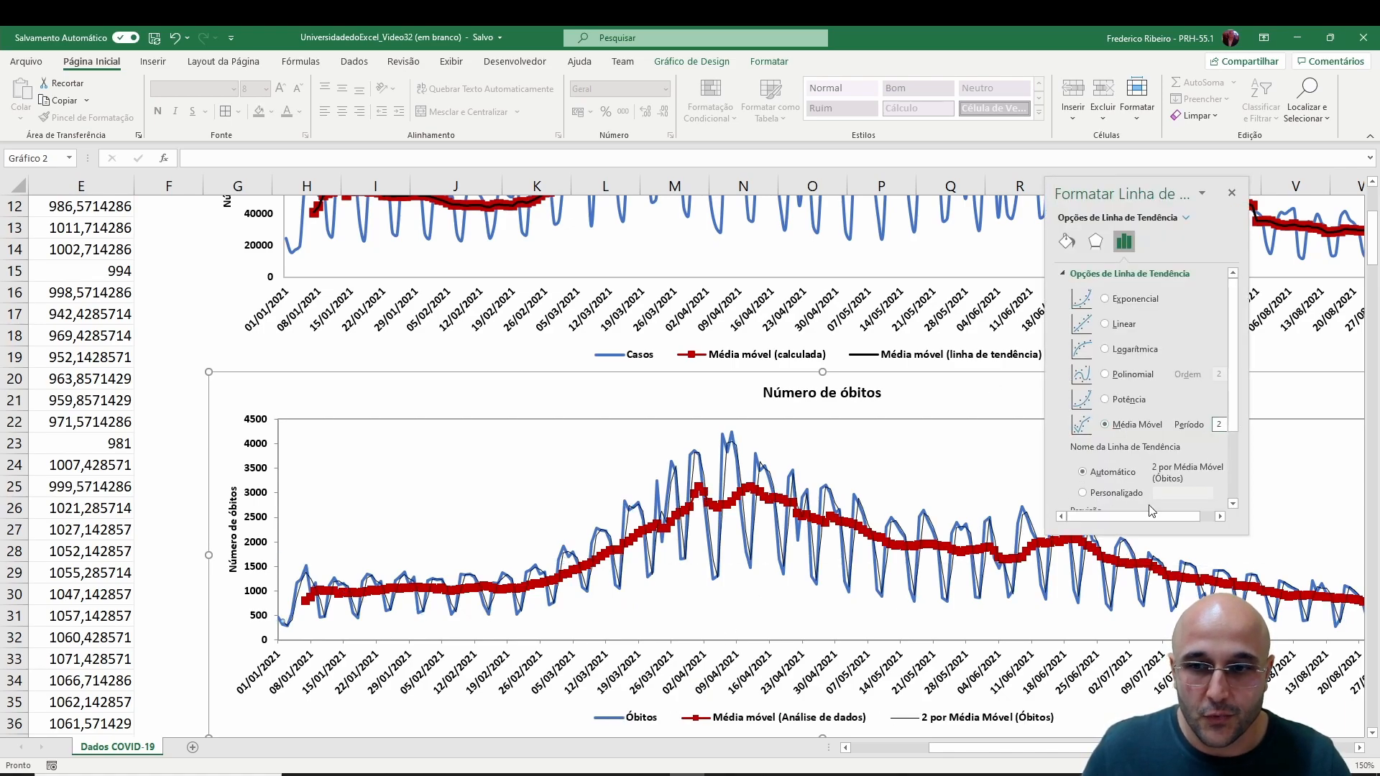
- Set the period of the Óbitos moving average trendline in the deaths chart to 7
{"action": "left_click_drag", "start_coordinate": [1013, 750], "coordinate": [1073, 750]}
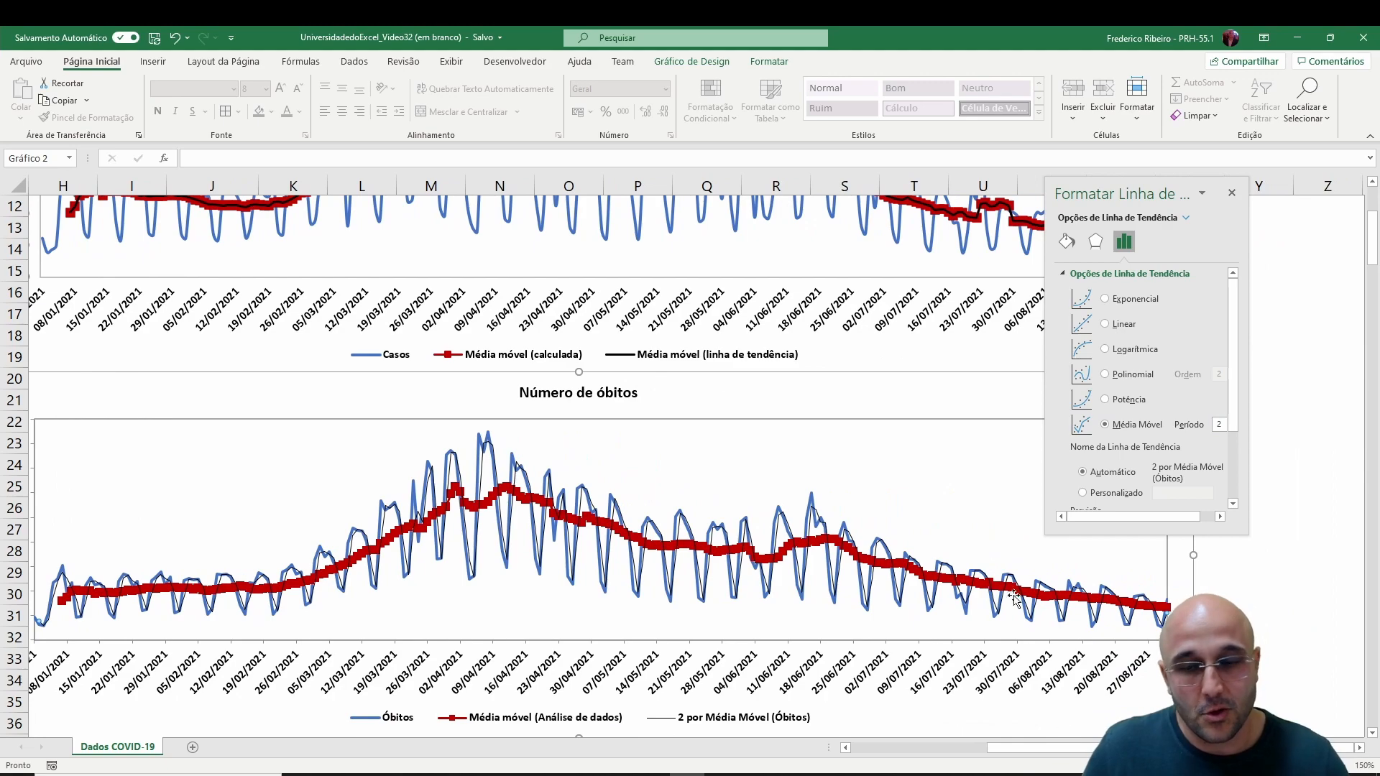
{"action": "double_click", "coordinate": [1225, 426]}
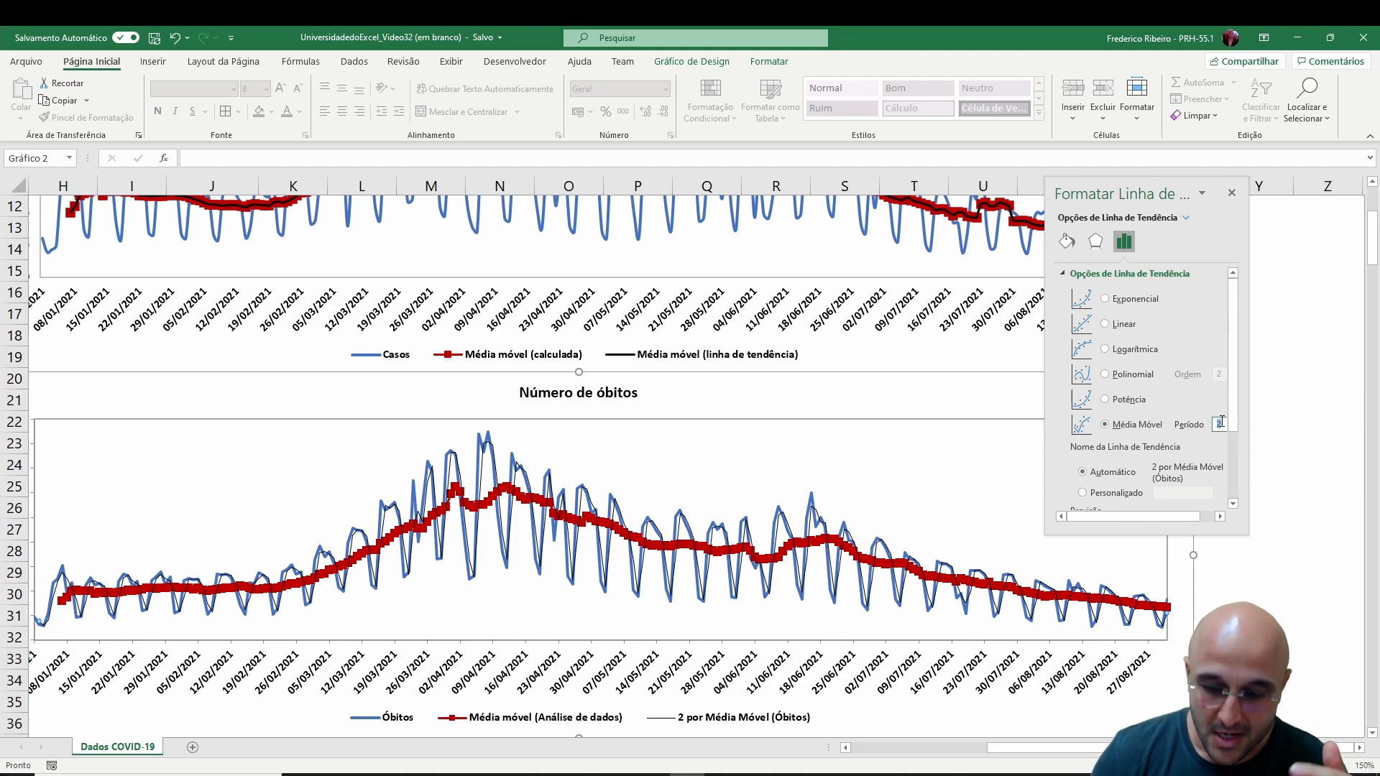
{"action": "type", "text": "3"}
{"action": "key", "text": "Return"}
{"action": "key", "text": "Up"}
{"action": "key", "text": "Up"}
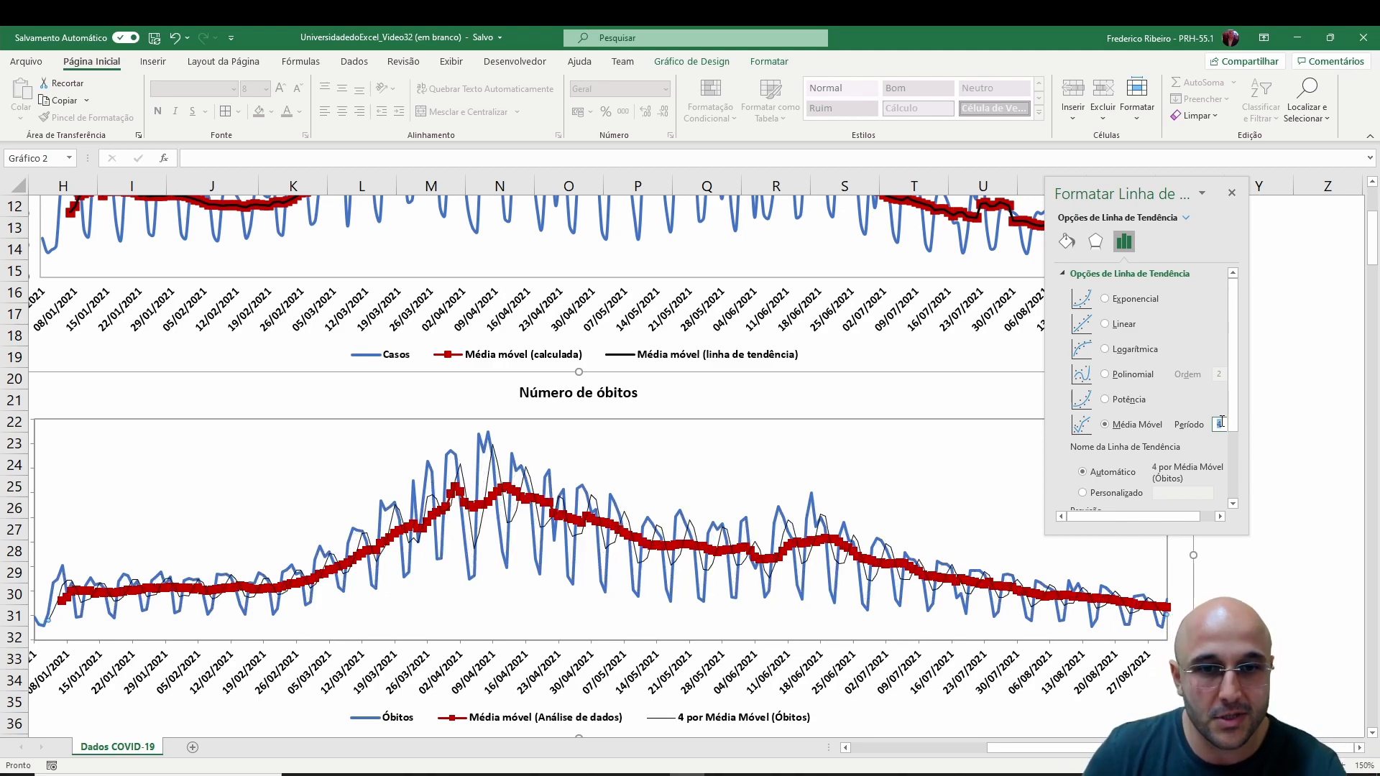
{"action": "key", "text": "Up"}
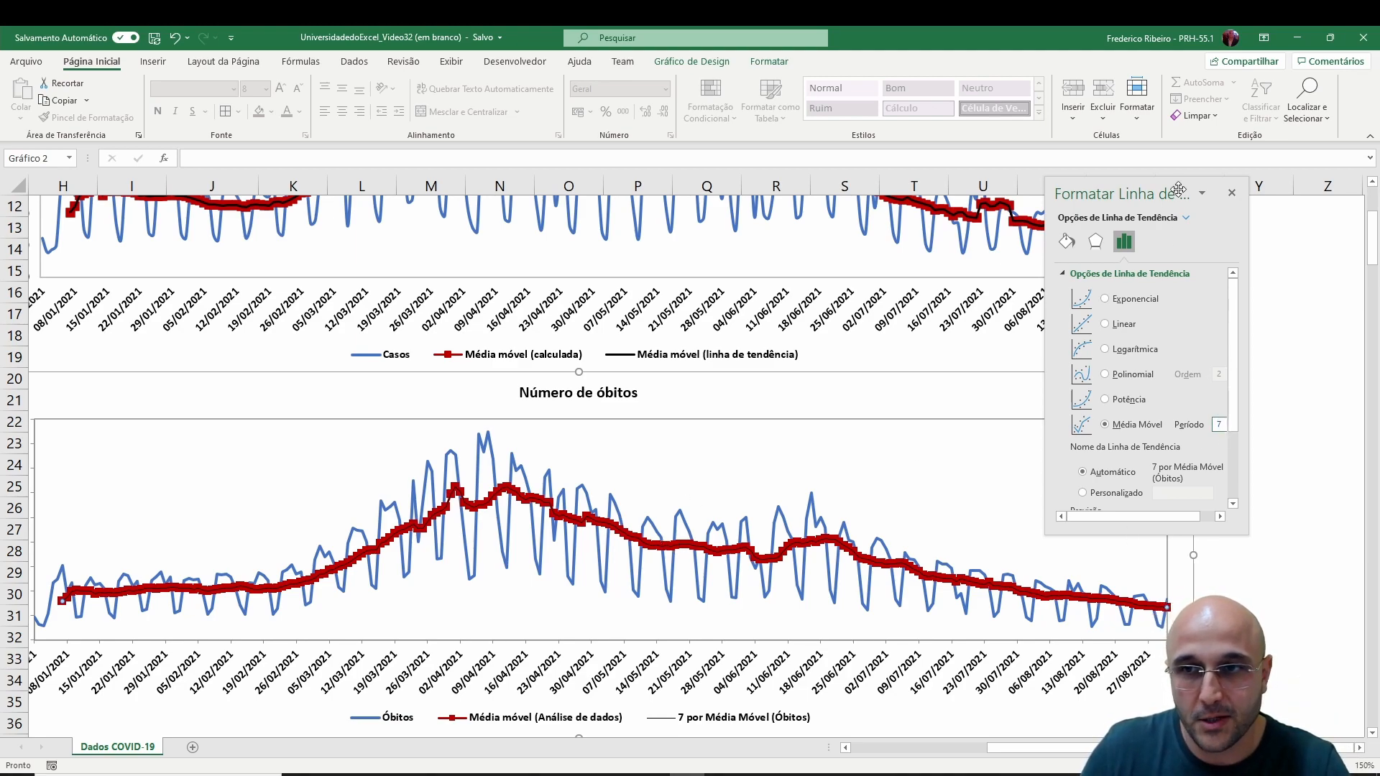
- Give the deaths trendline the custom name "Média móvel (linha de tendência)" and close the formatting options
{"action": "left_click_drag", "start_coordinate": [1162, 183], "coordinate": [309, 171]}
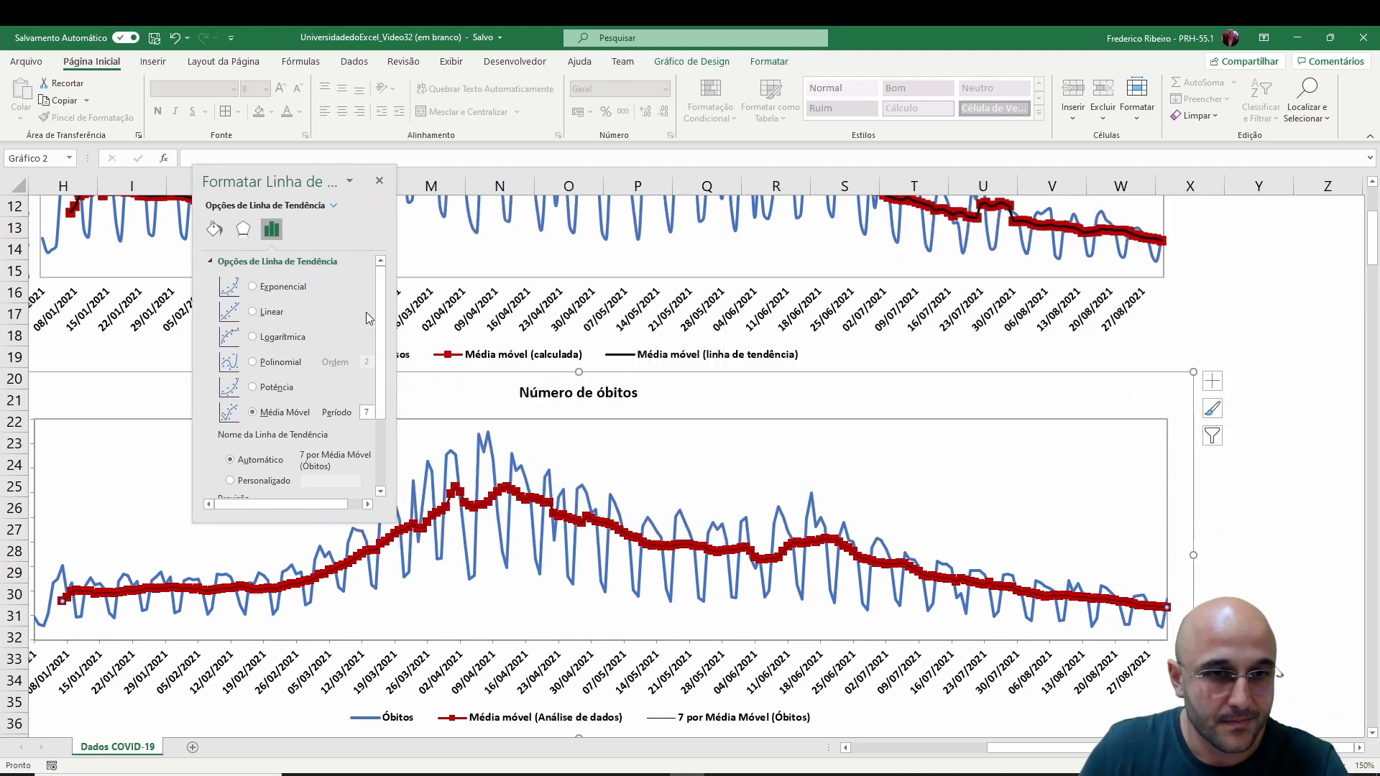
{"action": "scroll", "coordinate": [380, 475], "scroll_direction": "down", "scroll_amount": 3}
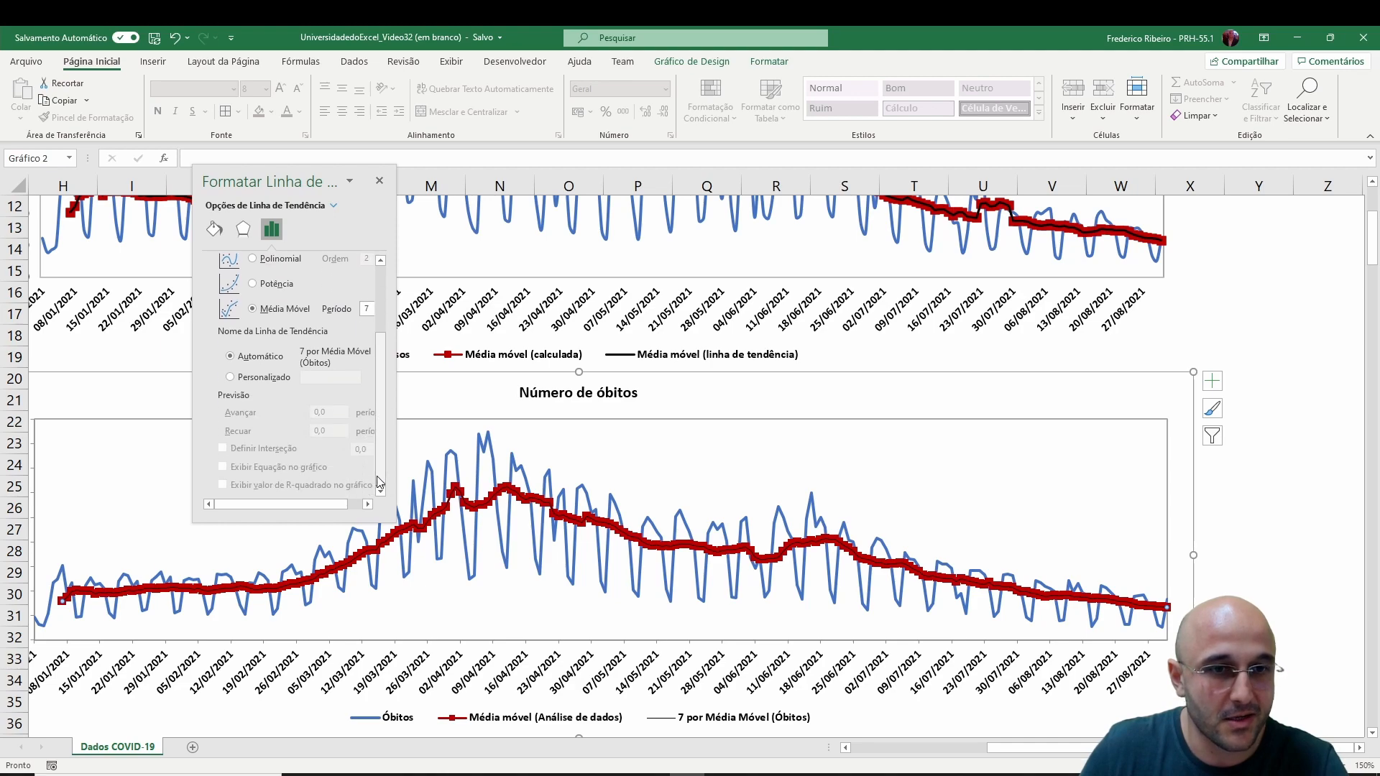
{"action": "left_click", "coordinate": [248, 377]}
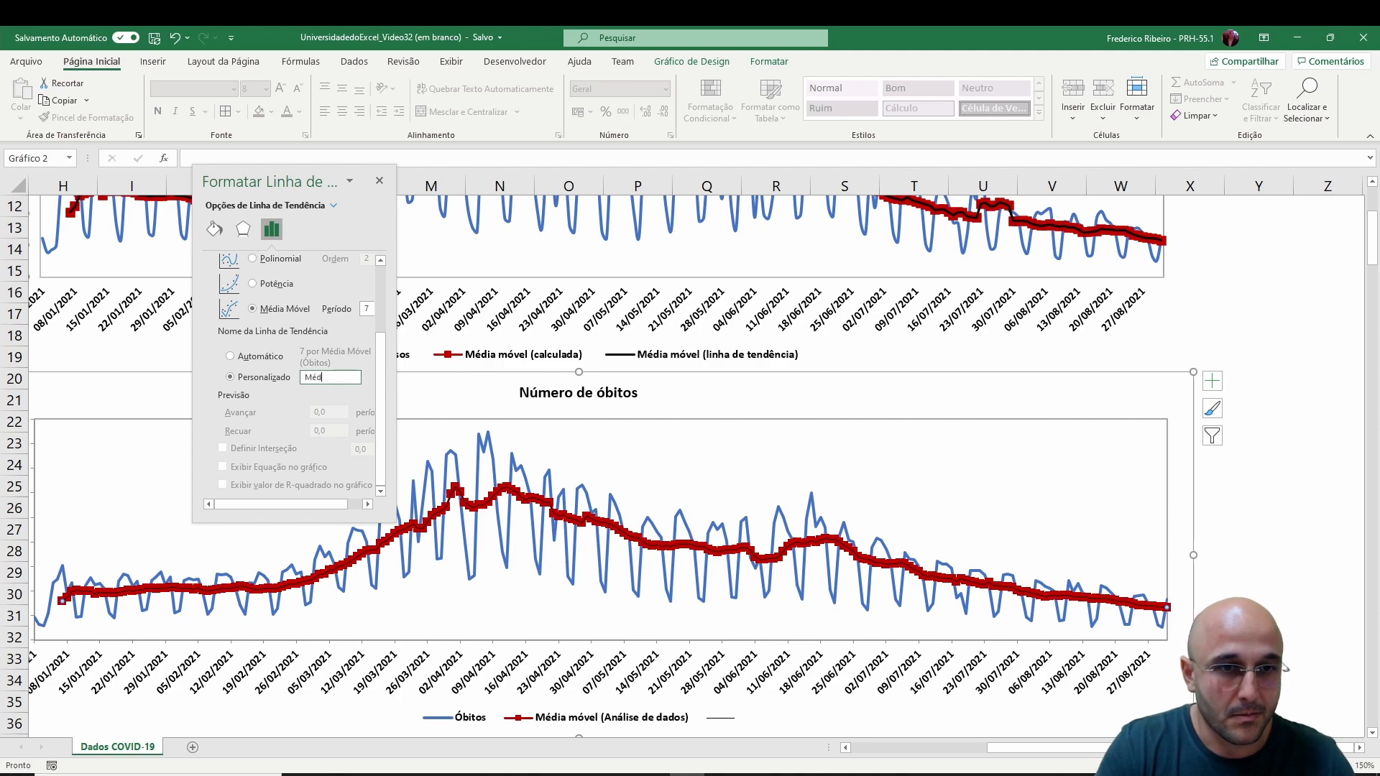
{"action": "type", "text": "Média móvel (l"}
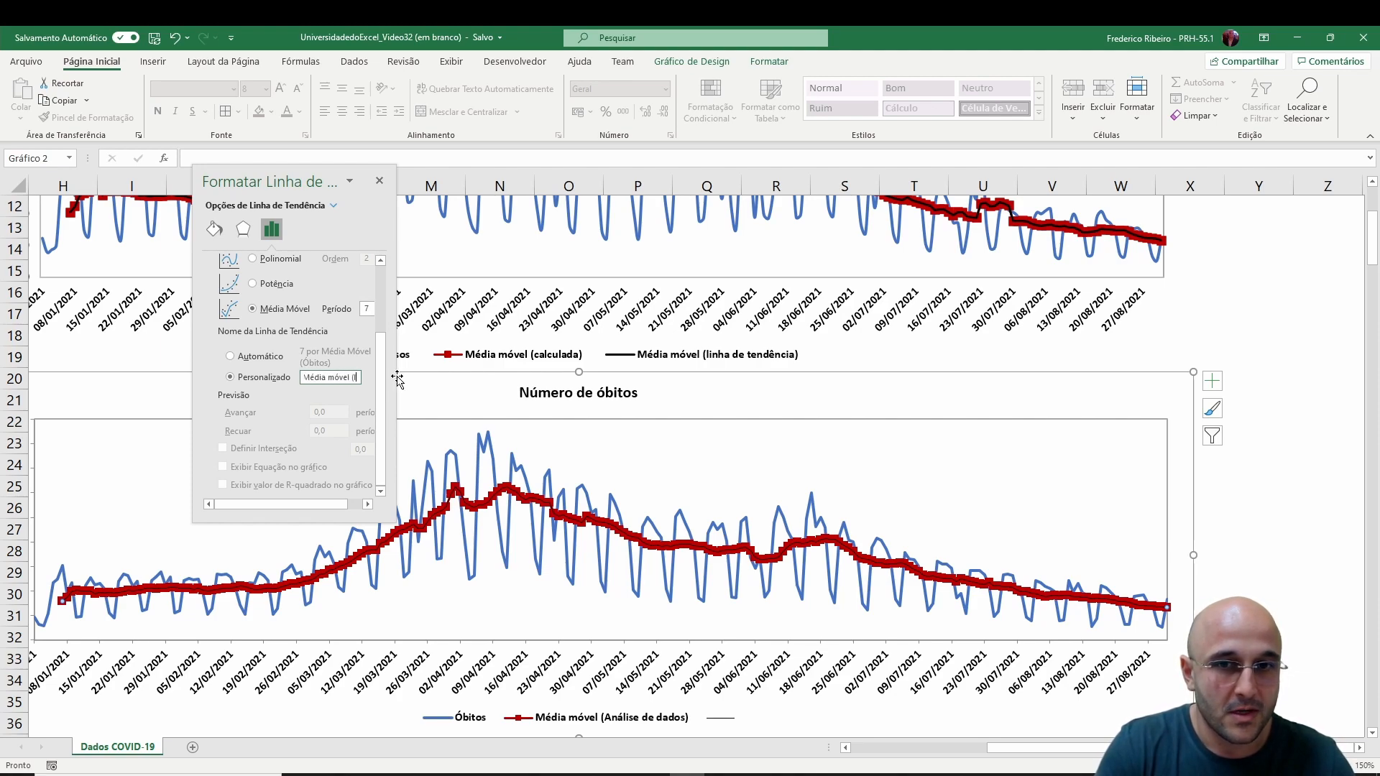
{"action": "type", "text": "inha de tendência"}
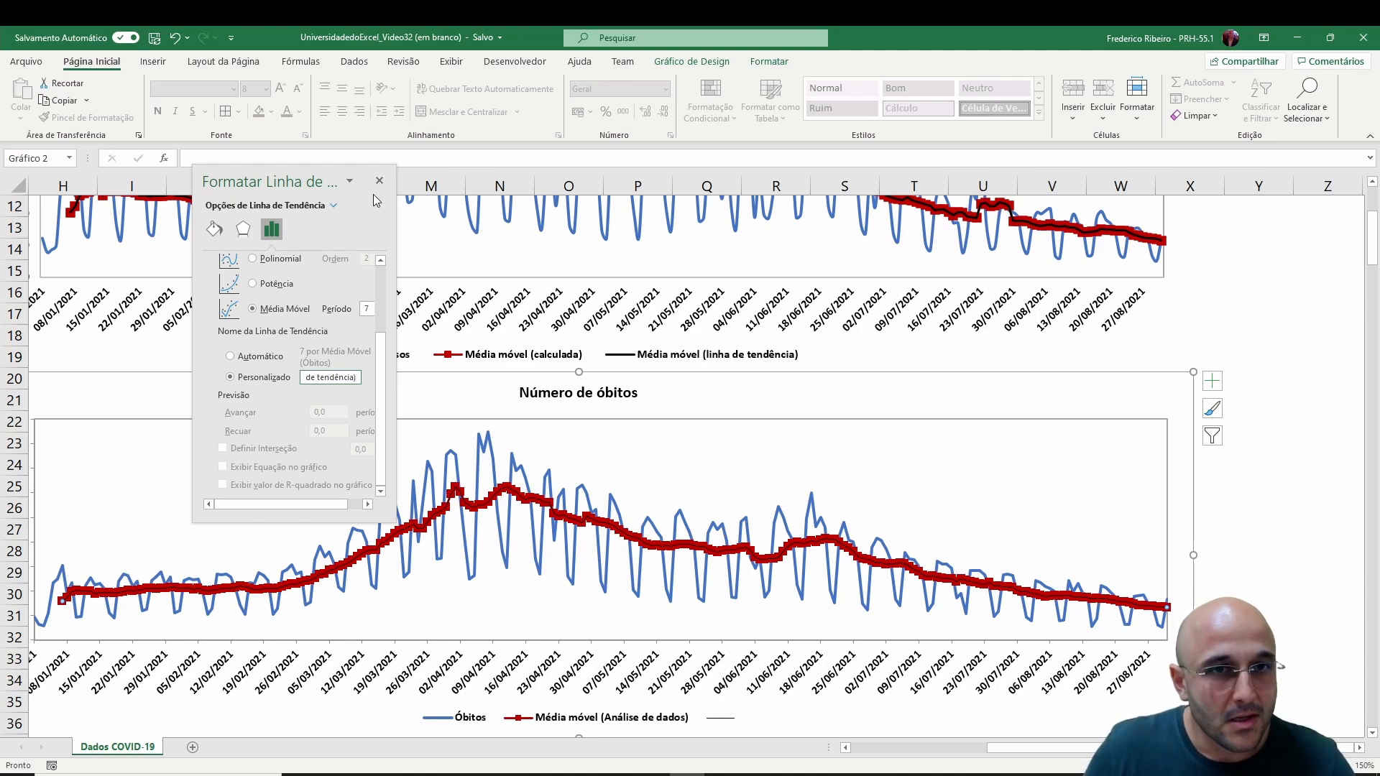
{"action": "type", "text": ")"}
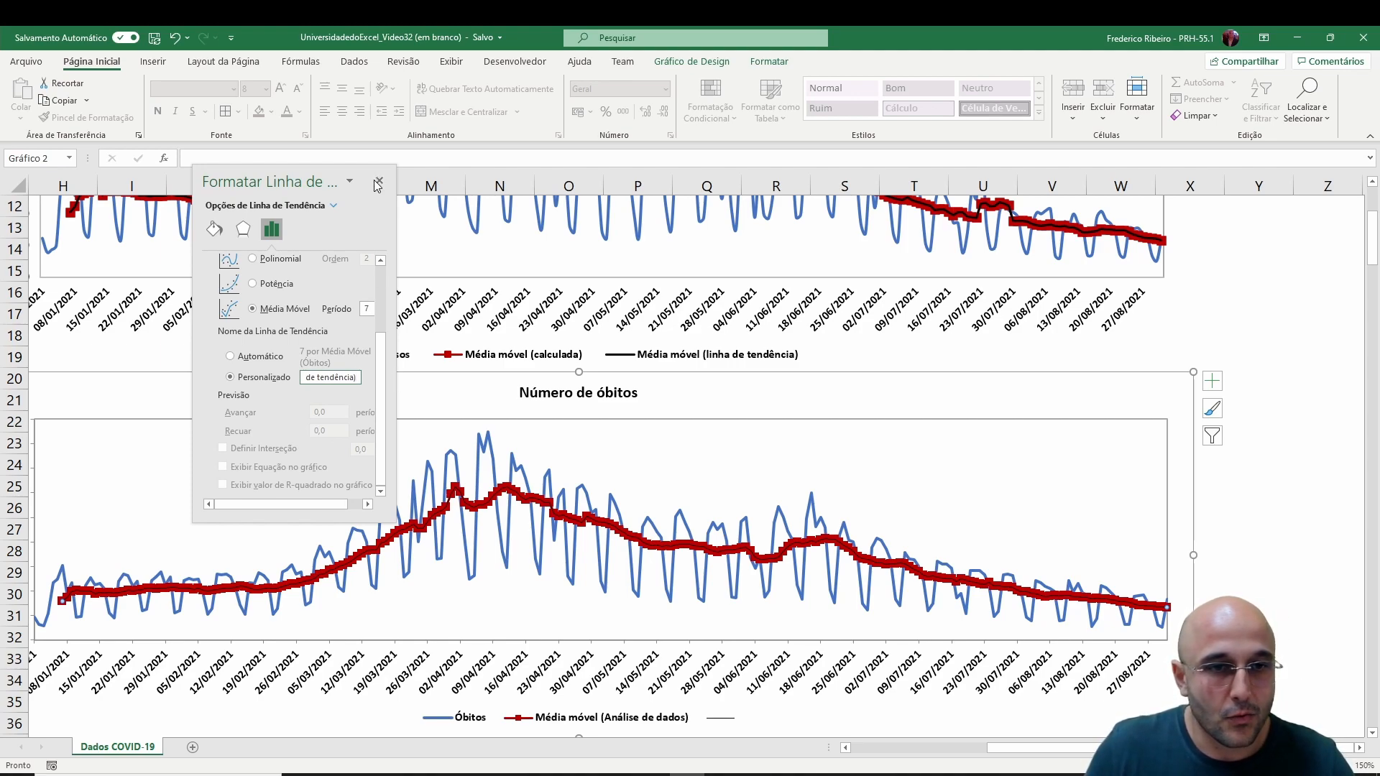
{"action": "key", "text": "Return"}
{"action": "left_click", "coordinate": [379, 181]}
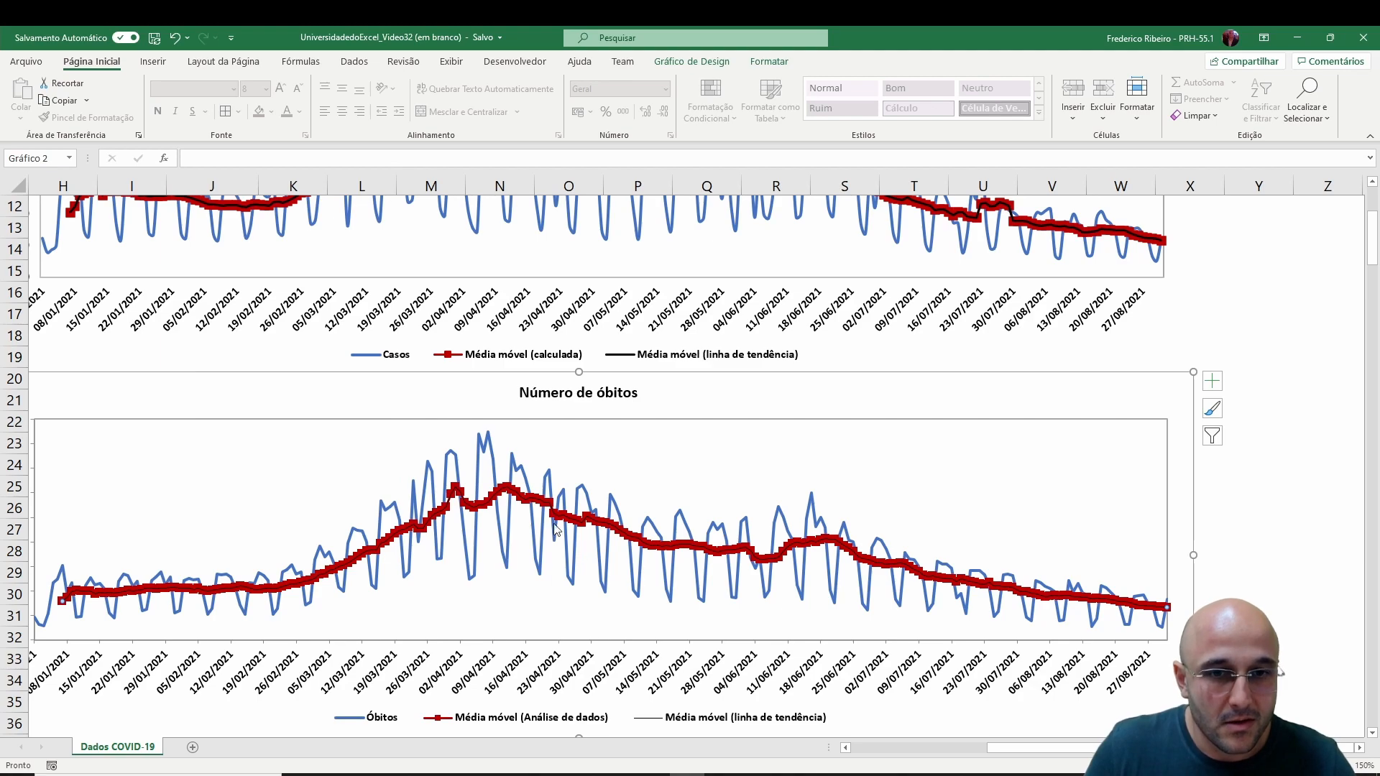
- Thicken the line of the deaths chart's moving average trendline to more than 1 pt and close the formatting options
{"action": "right_click", "coordinate": [536, 499]}
{"action": "left_click", "coordinate": [618, 614]}
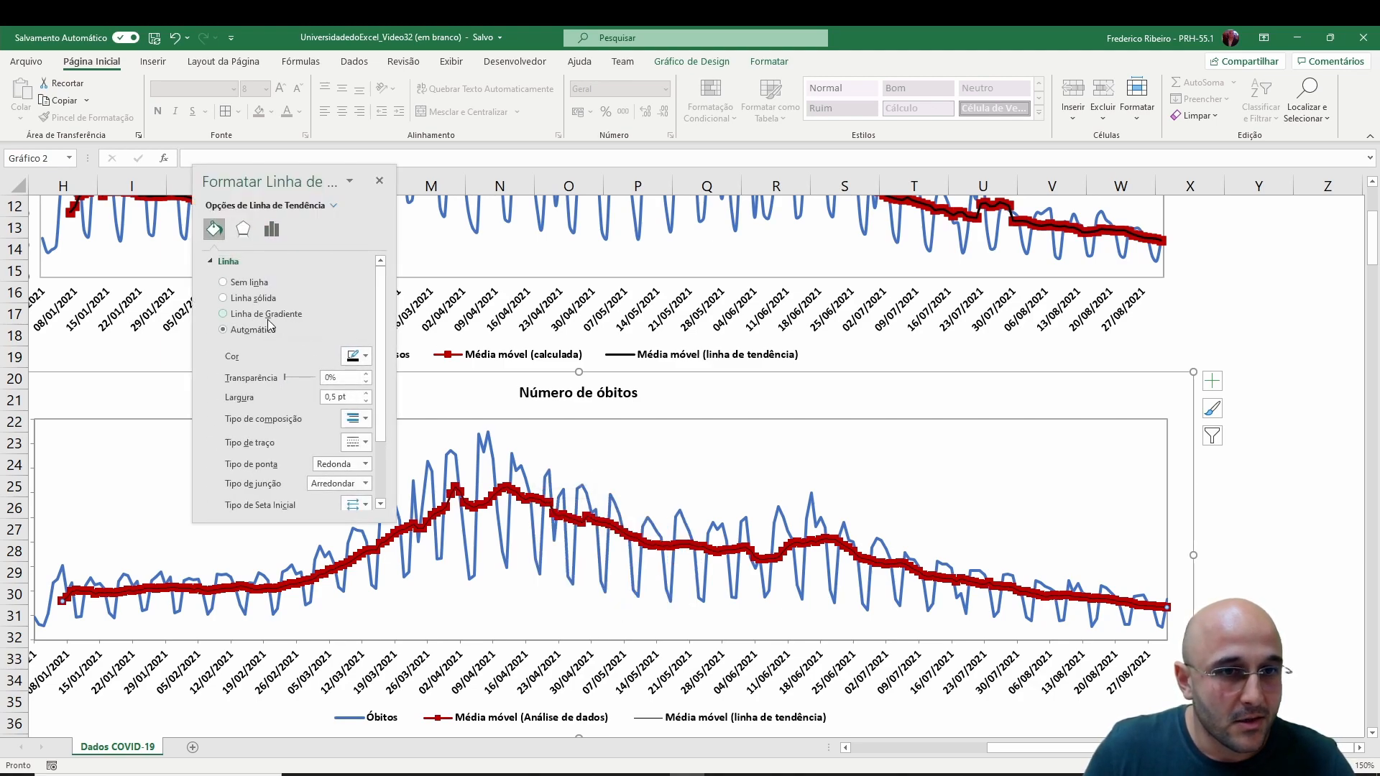
{"action": "left_click", "coordinate": [367, 396]}
{"action": "left_click", "coordinate": [367, 396]}
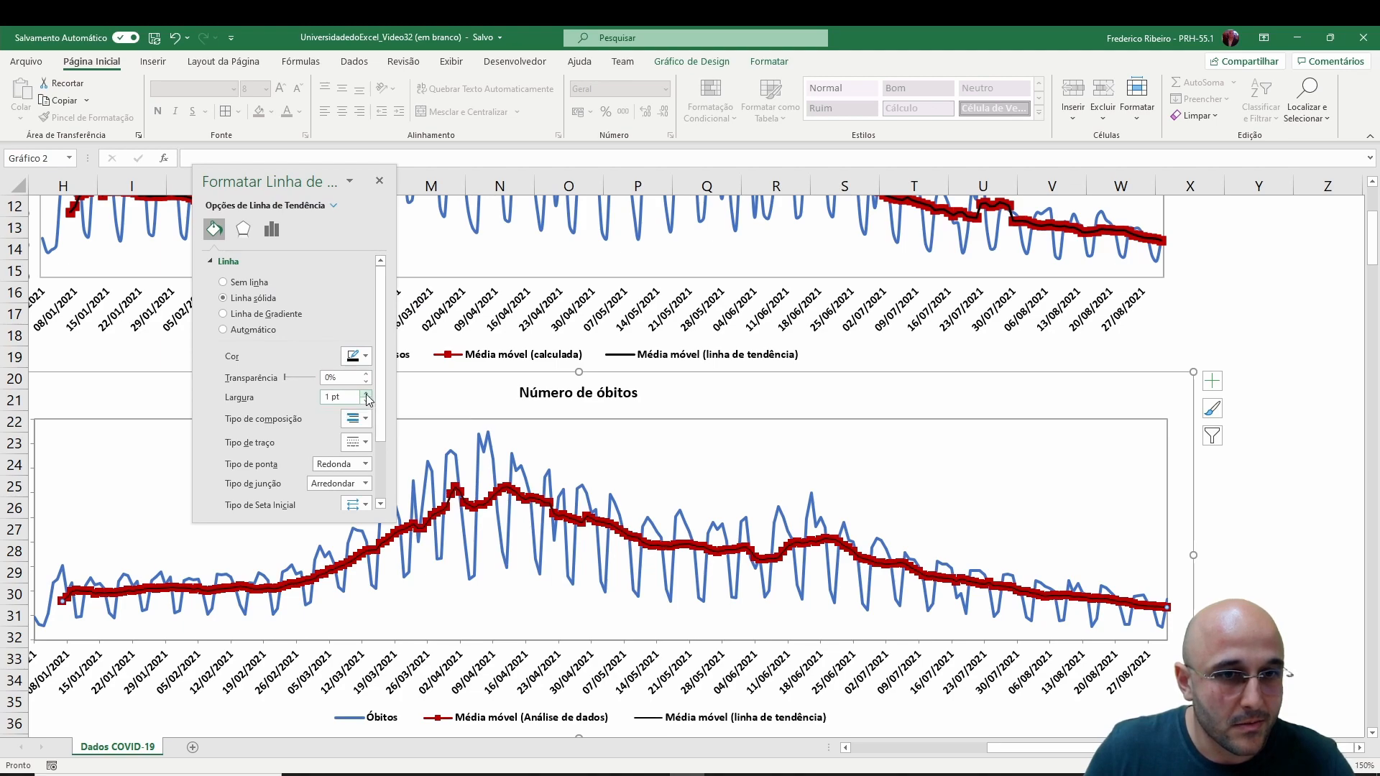
{"action": "left_click", "coordinate": [367, 396]}
{"action": "left_click", "coordinate": [631, 471]}
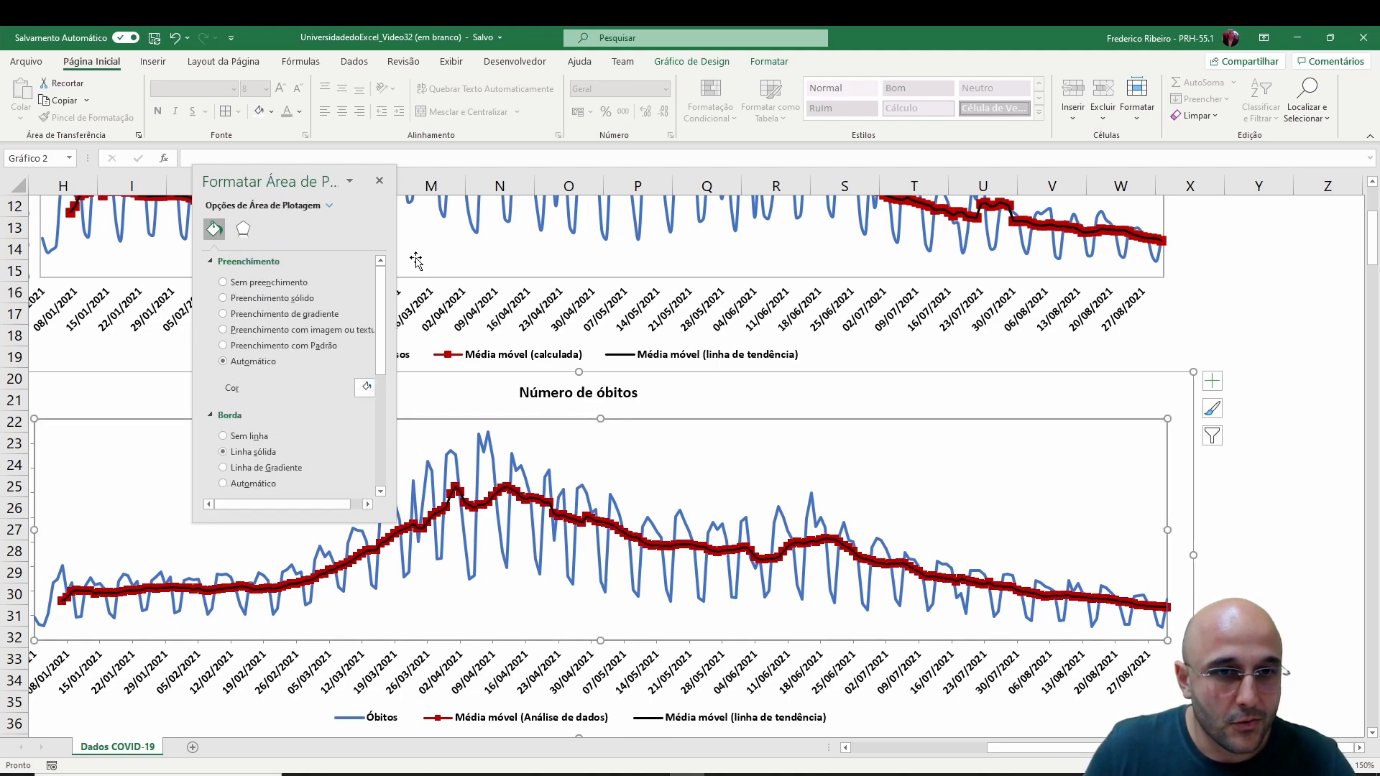
{"action": "left_click", "coordinate": [379, 180]}
- Examine the new cases and deaths charts, comparing each trendline with the plotted moving average series
{"action": "scroll", "coordinate": [422, 436], "scroll_direction": "up", "scroll_amount": 1}
{"action": "scroll", "coordinate": [422, 436], "scroll_direction": "up", "scroll_amount": 2}
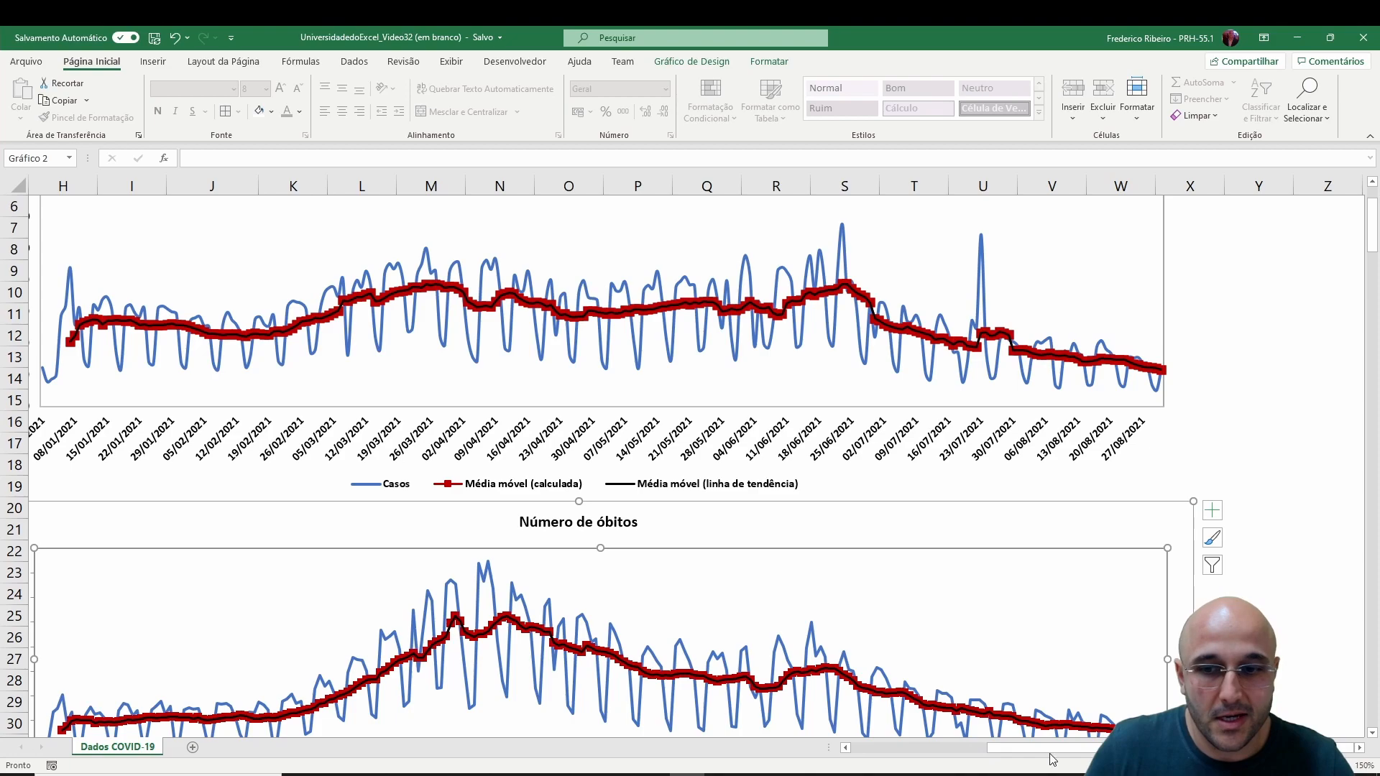
{"action": "left_click_drag", "start_coordinate": [1043, 749], "coordinate": [994, 766]}
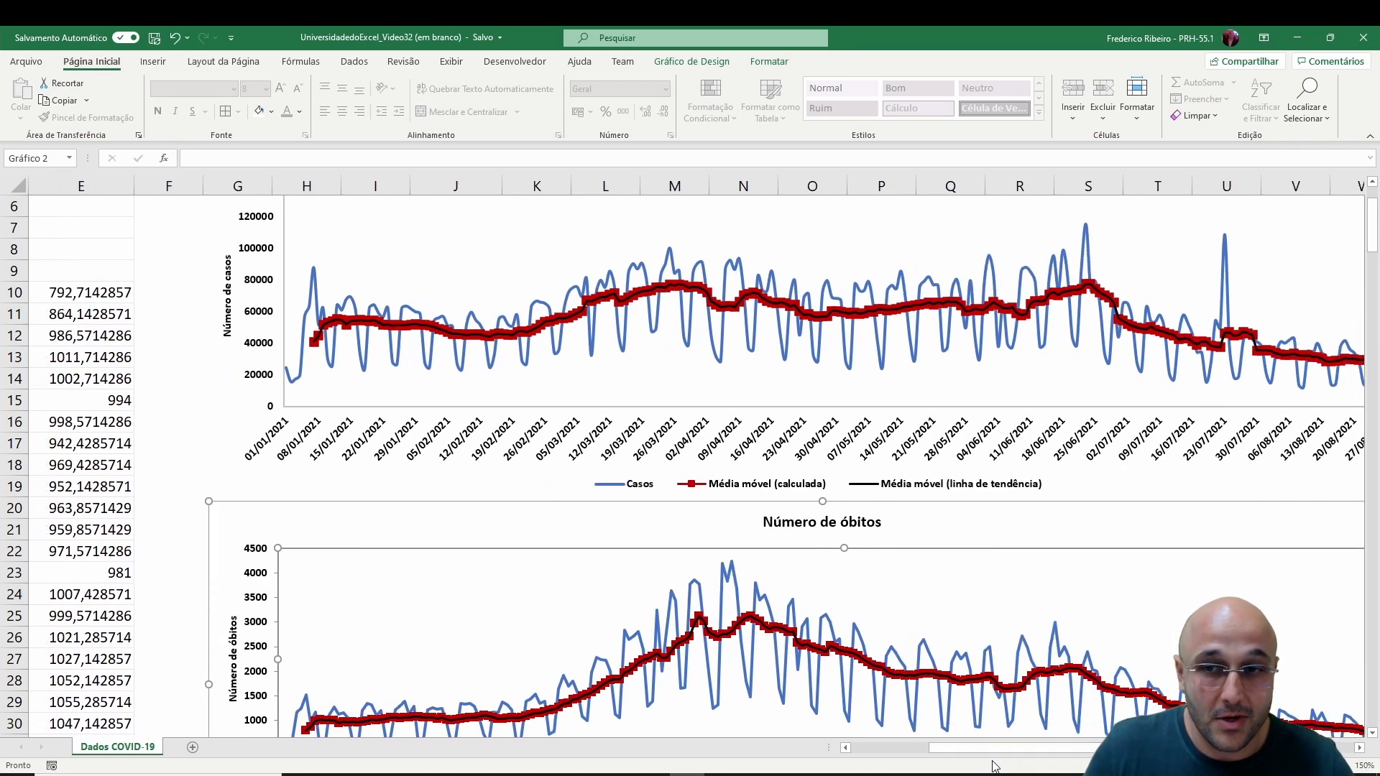
{"action": "scroll", "coordinate": [1013, 655], "scroll_direction": "up", "scroll_amount": 2}
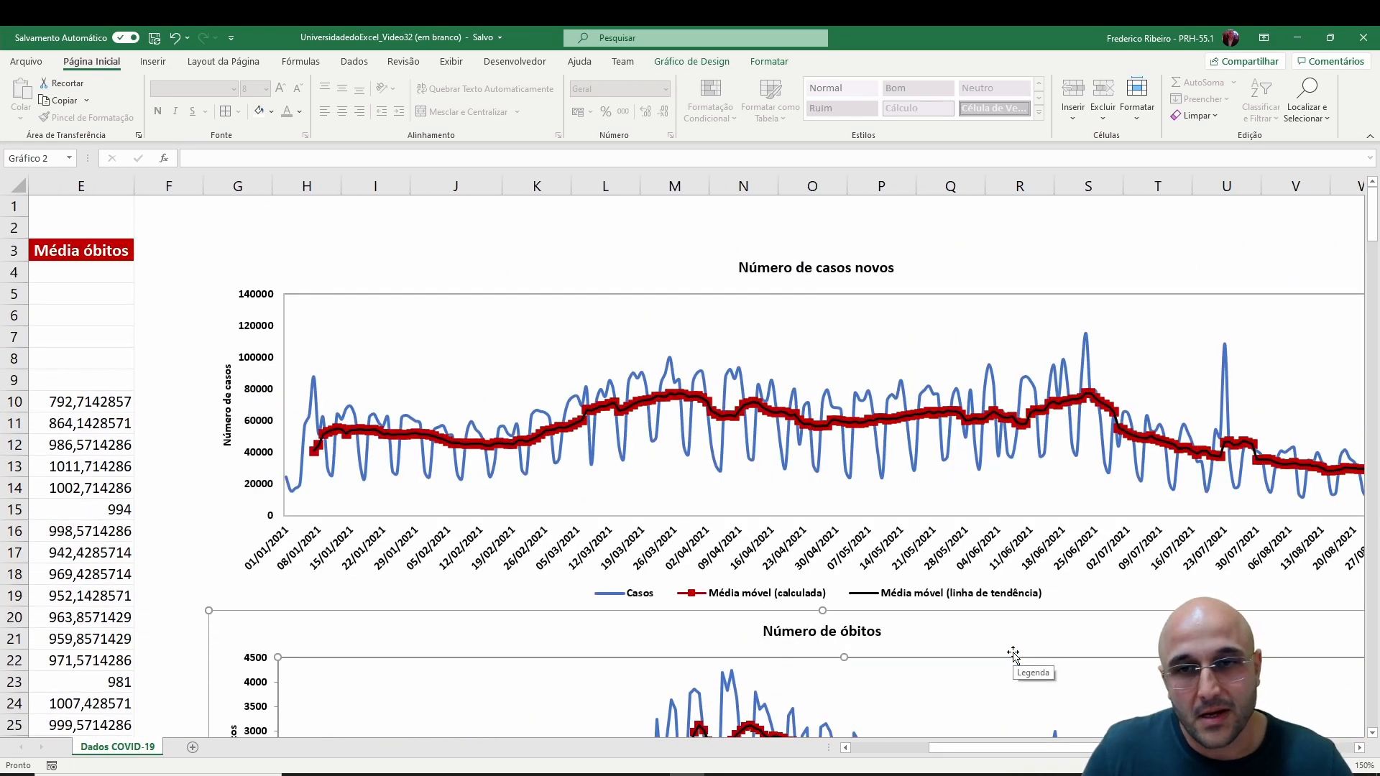
{"action": "scroll", "coordinate": [1013, 654], "scroll_direction": "down", "scroll_amount": 1}
{"action": "scroll", "coordinate": [1014, 655], "scroll_direction": "down", "scroll_amount": 2}
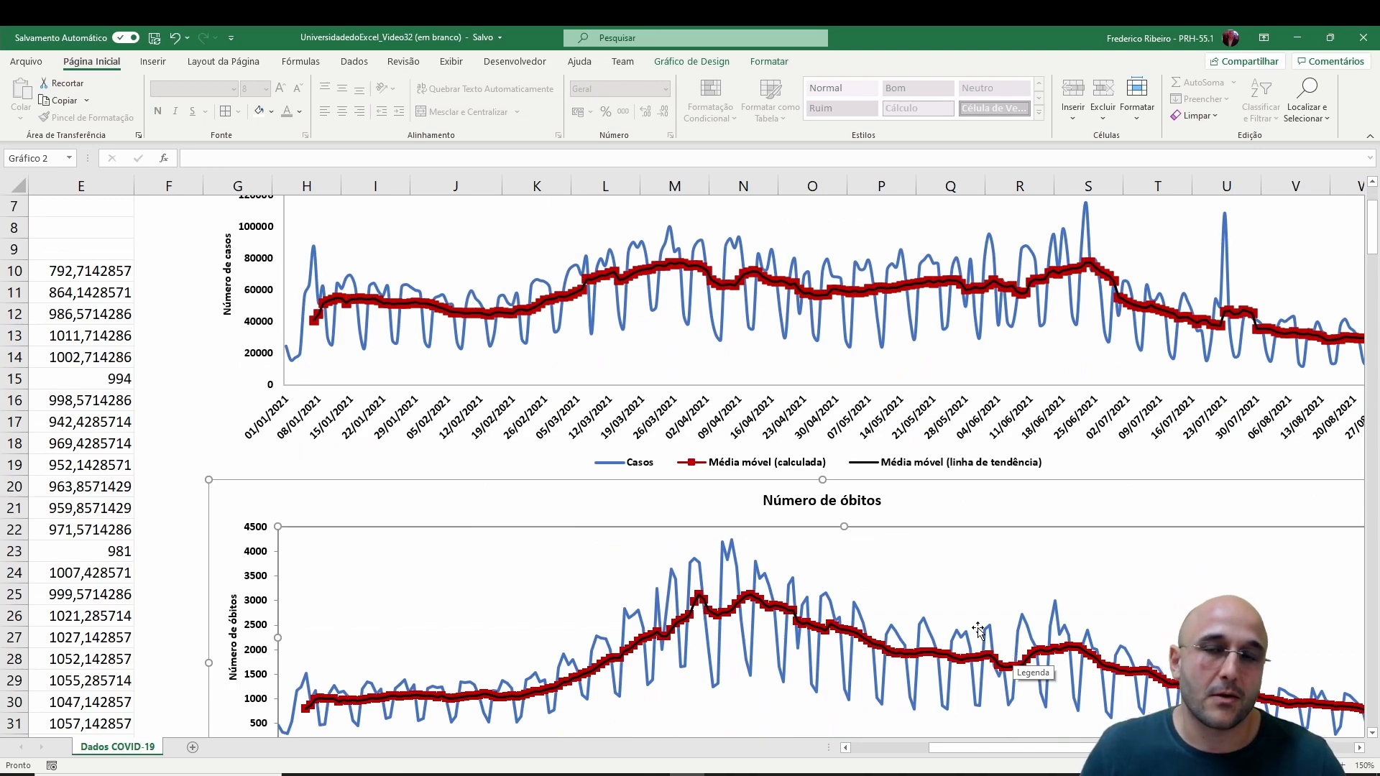
{"action": "scroll", "coordinate": [979, 630], "scroll_direction": "up", "scroll_amount": 2}
{"action": "scroll", "coordinate": [979, 630], "scroll_direction": "down", "scroll_amount": 2}
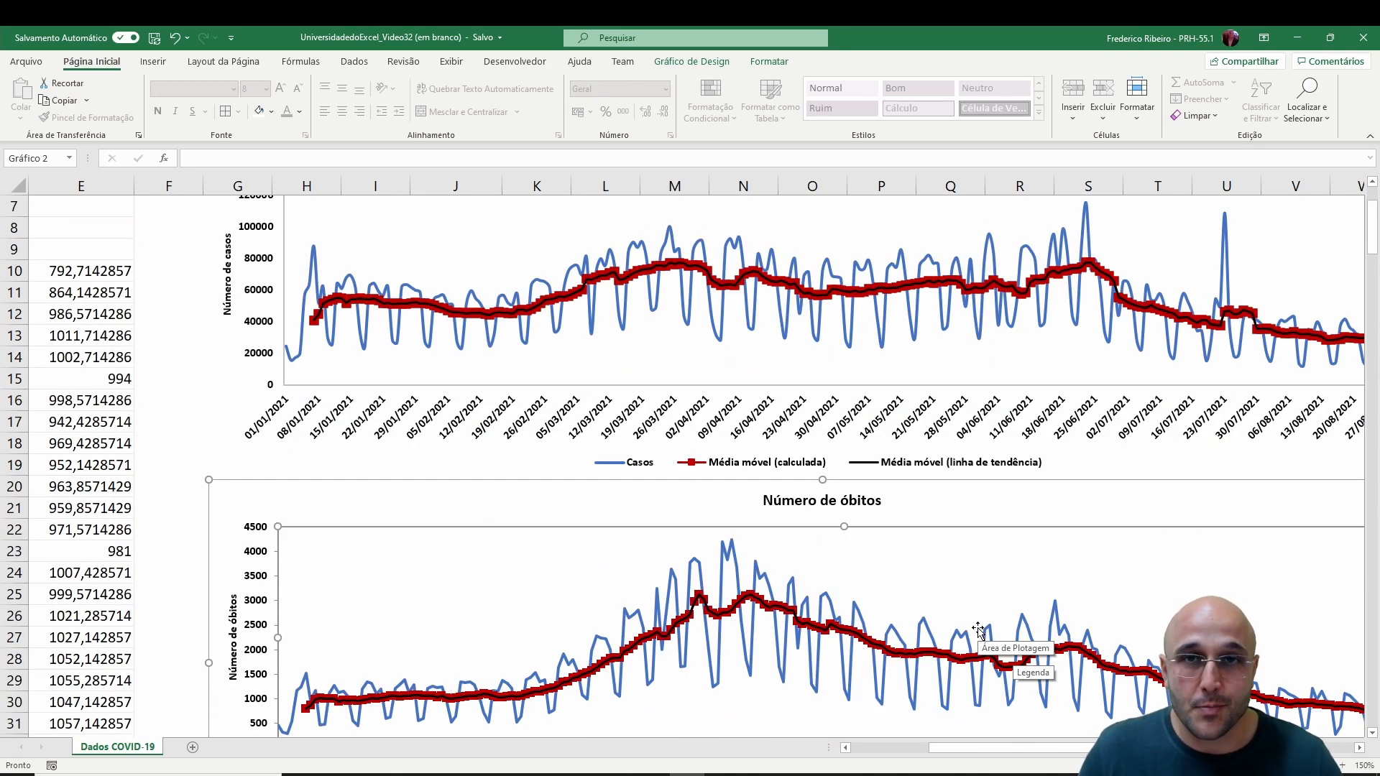
{"action": "scroll", "coordinate": [979, 630], "scroll_direction": "down", "scroll_amount": 1}
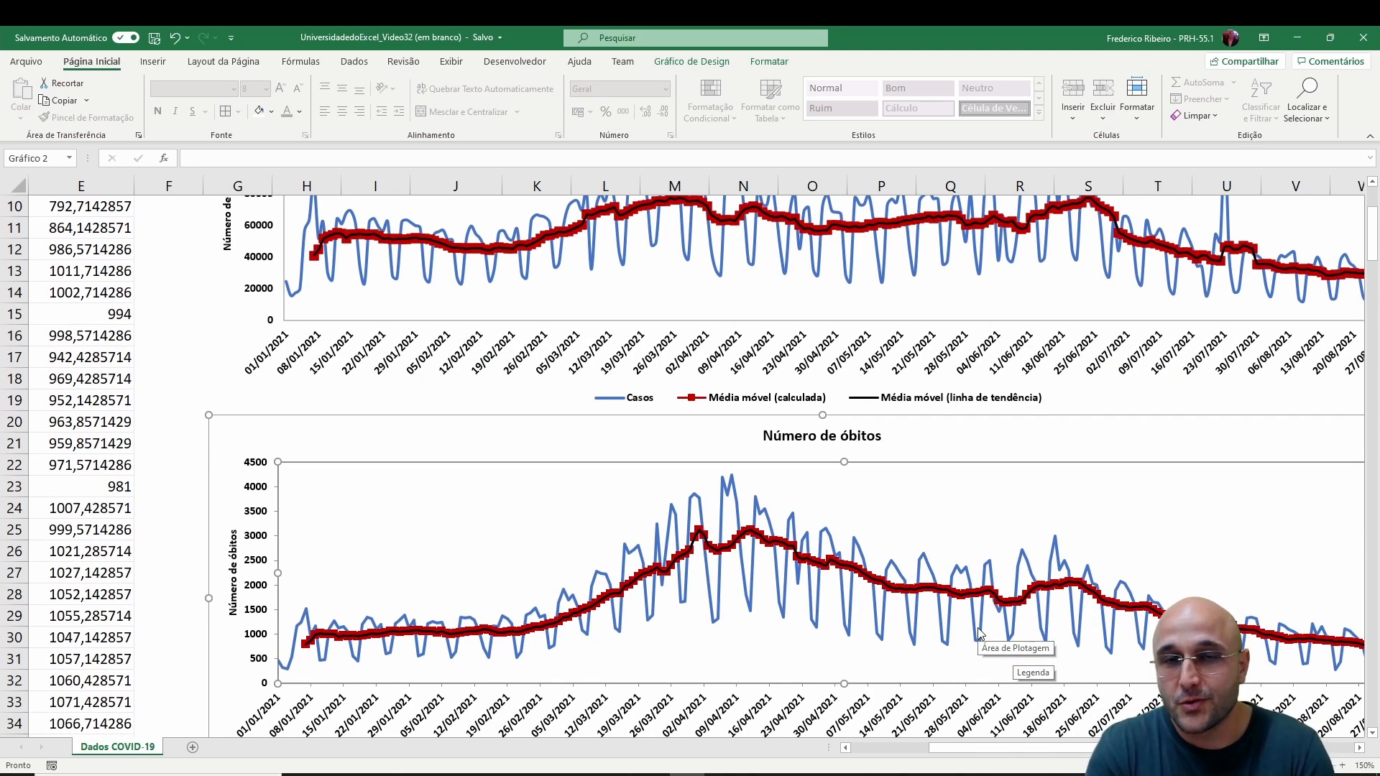